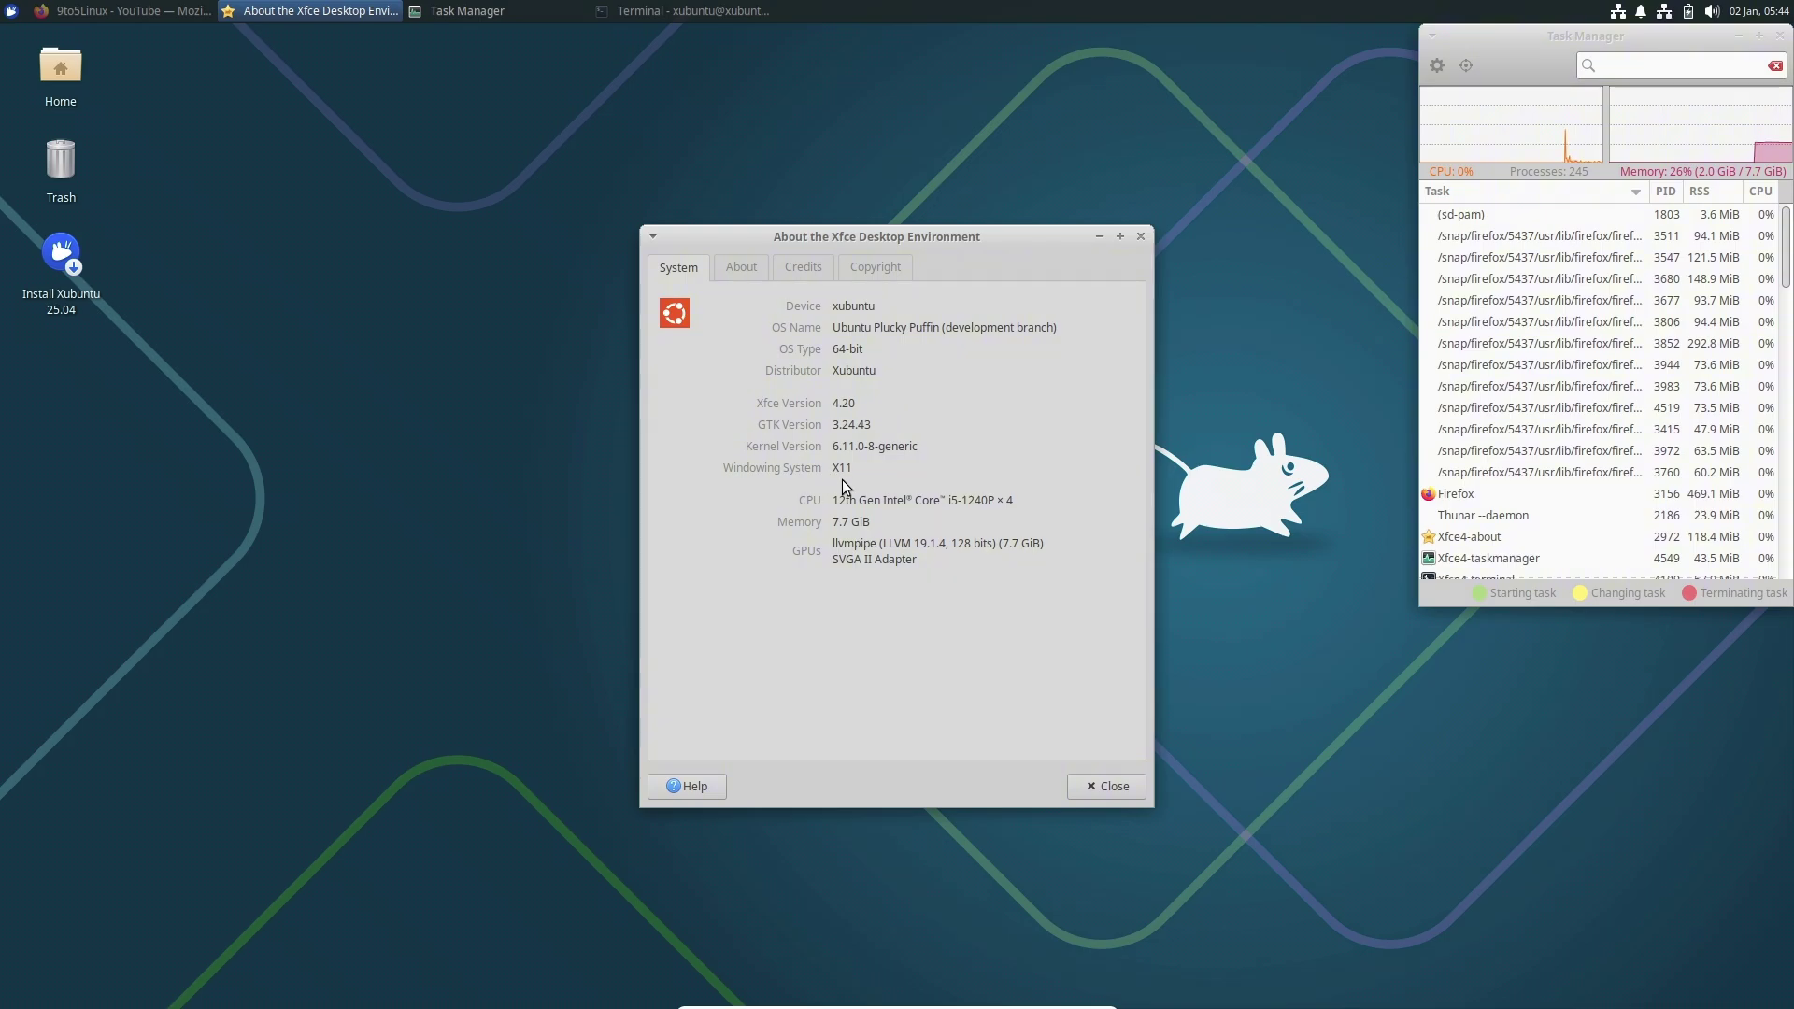
Step: Look over the 9to5Linux YouTube channel's search results for 25.04 in Firefox, then minimize the browser
{"action": "left_click", "coordinate": [143, 13]}
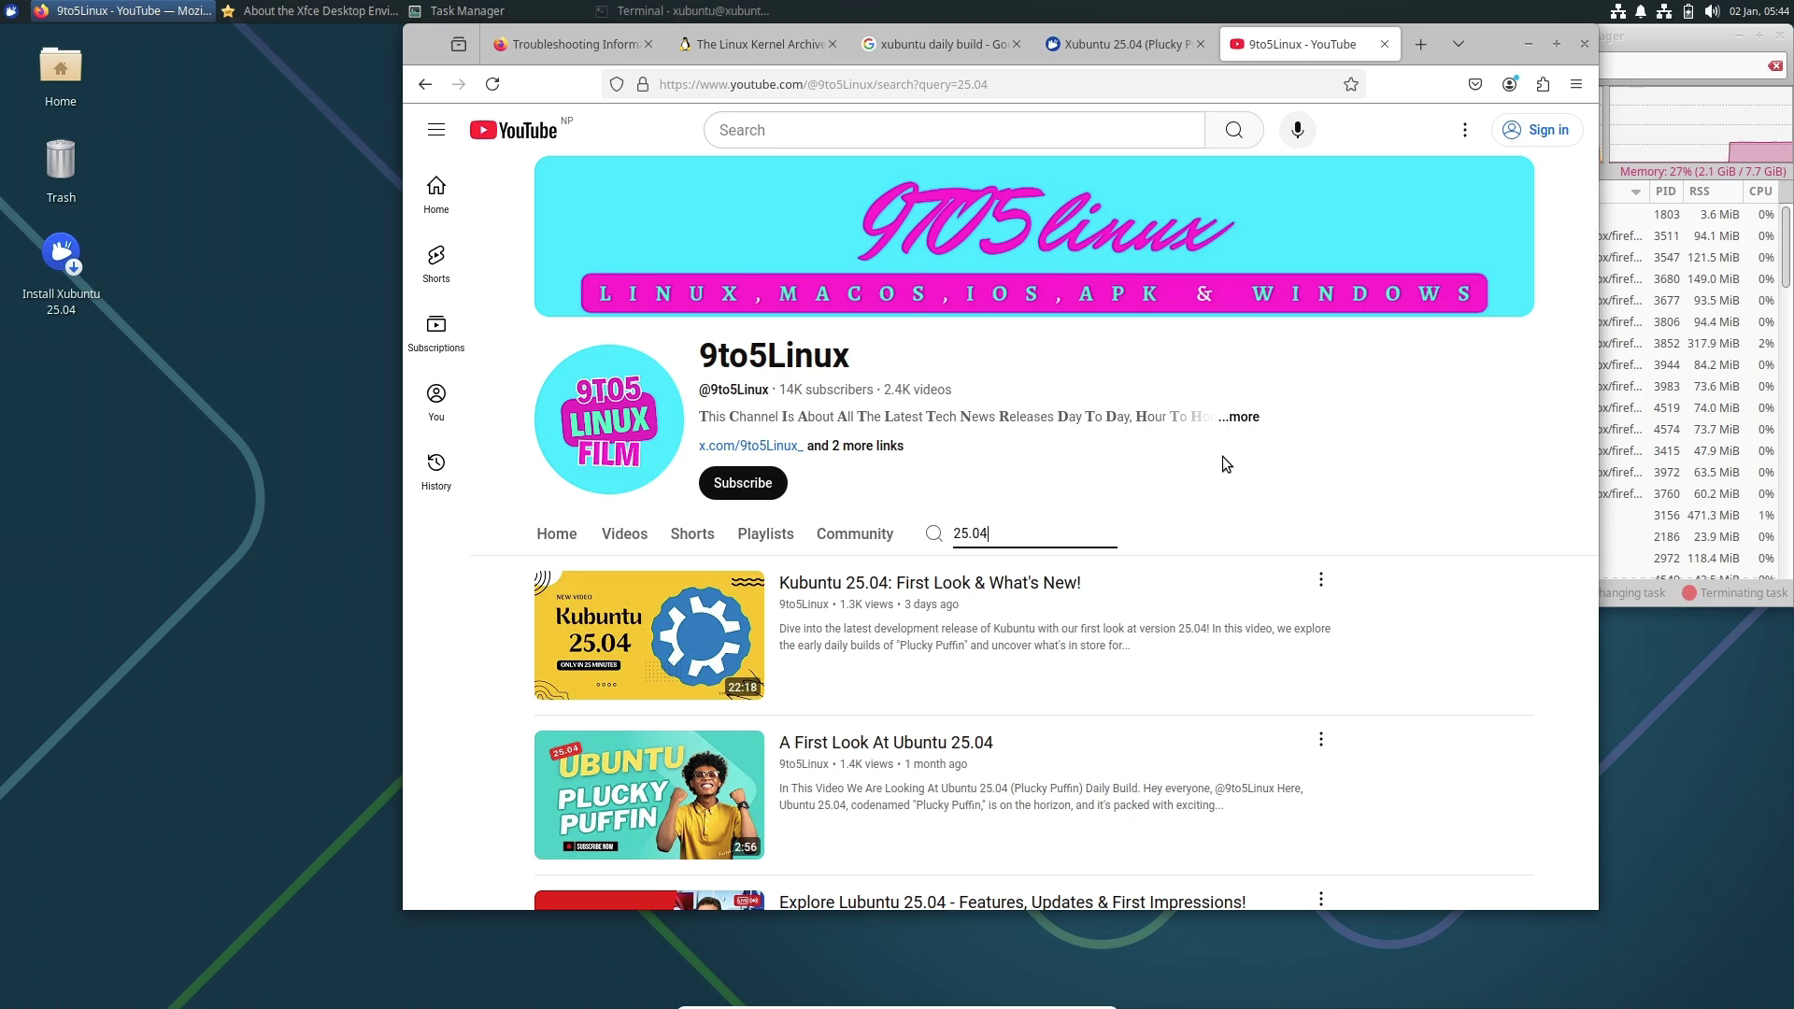
{"action": "mouse_move", "coordinate": [869, 758]}
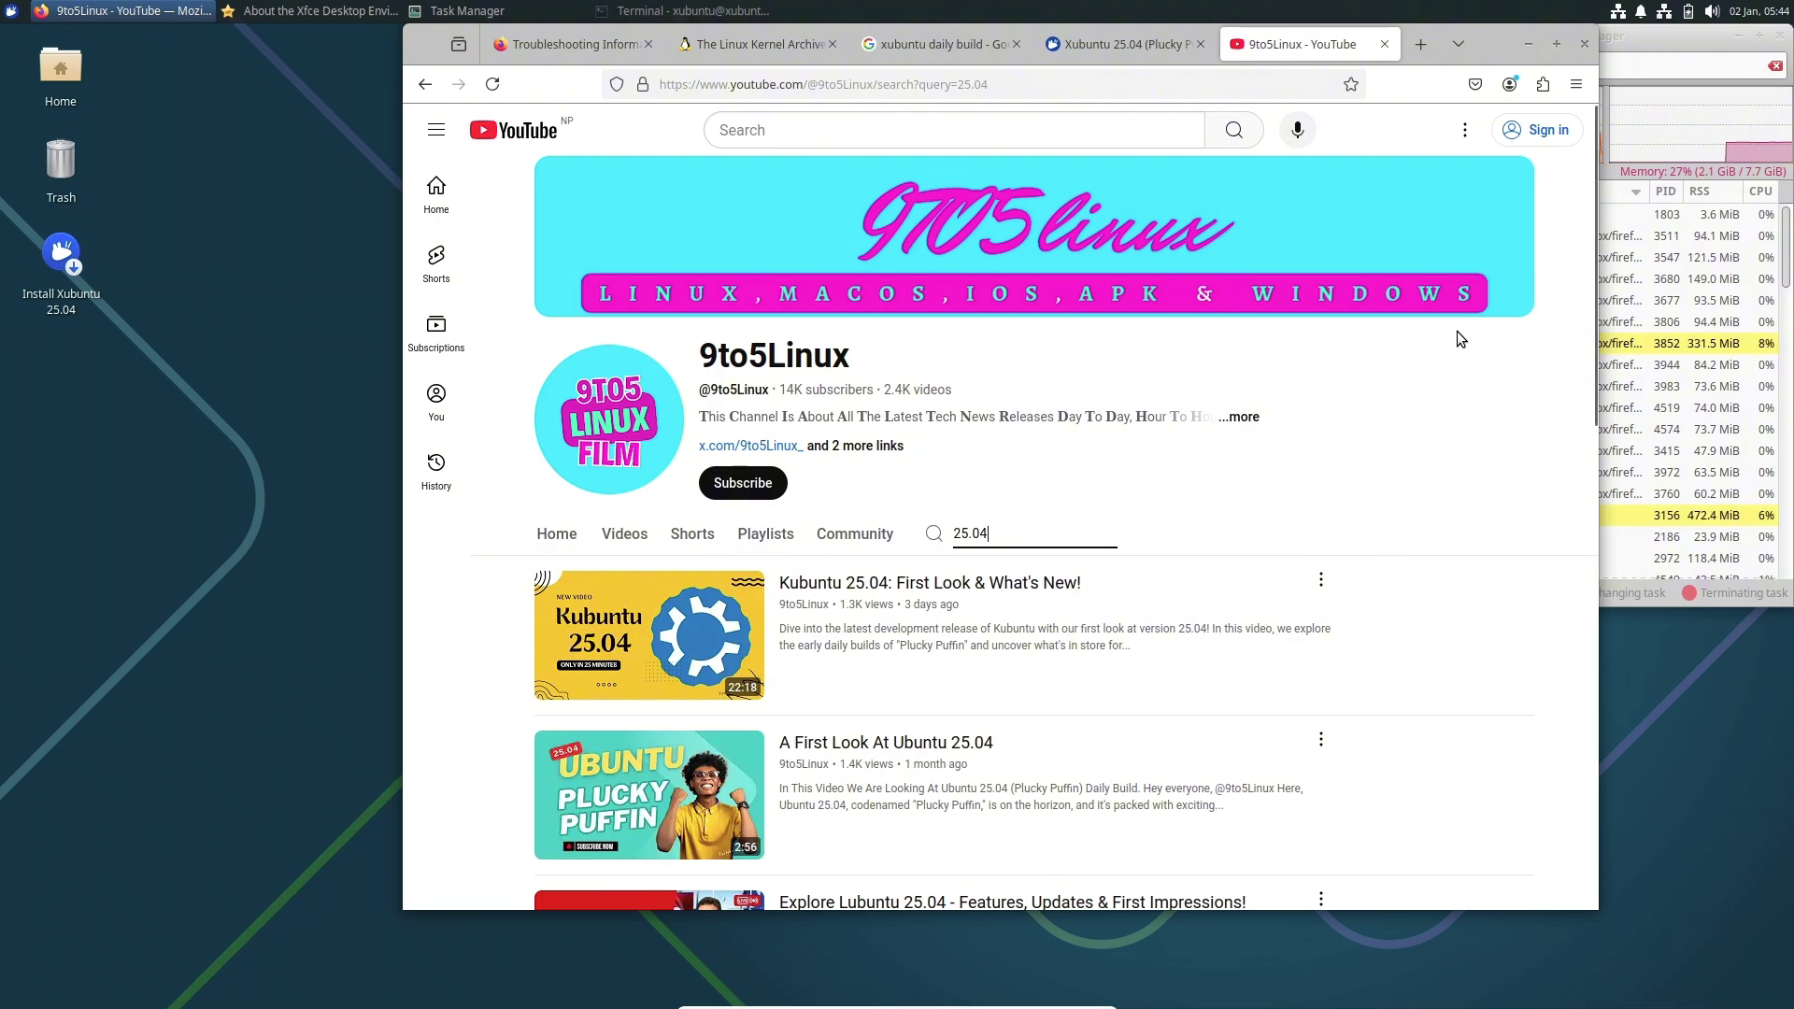
{"action": "left_click", "coordinate": [1529, 44]}
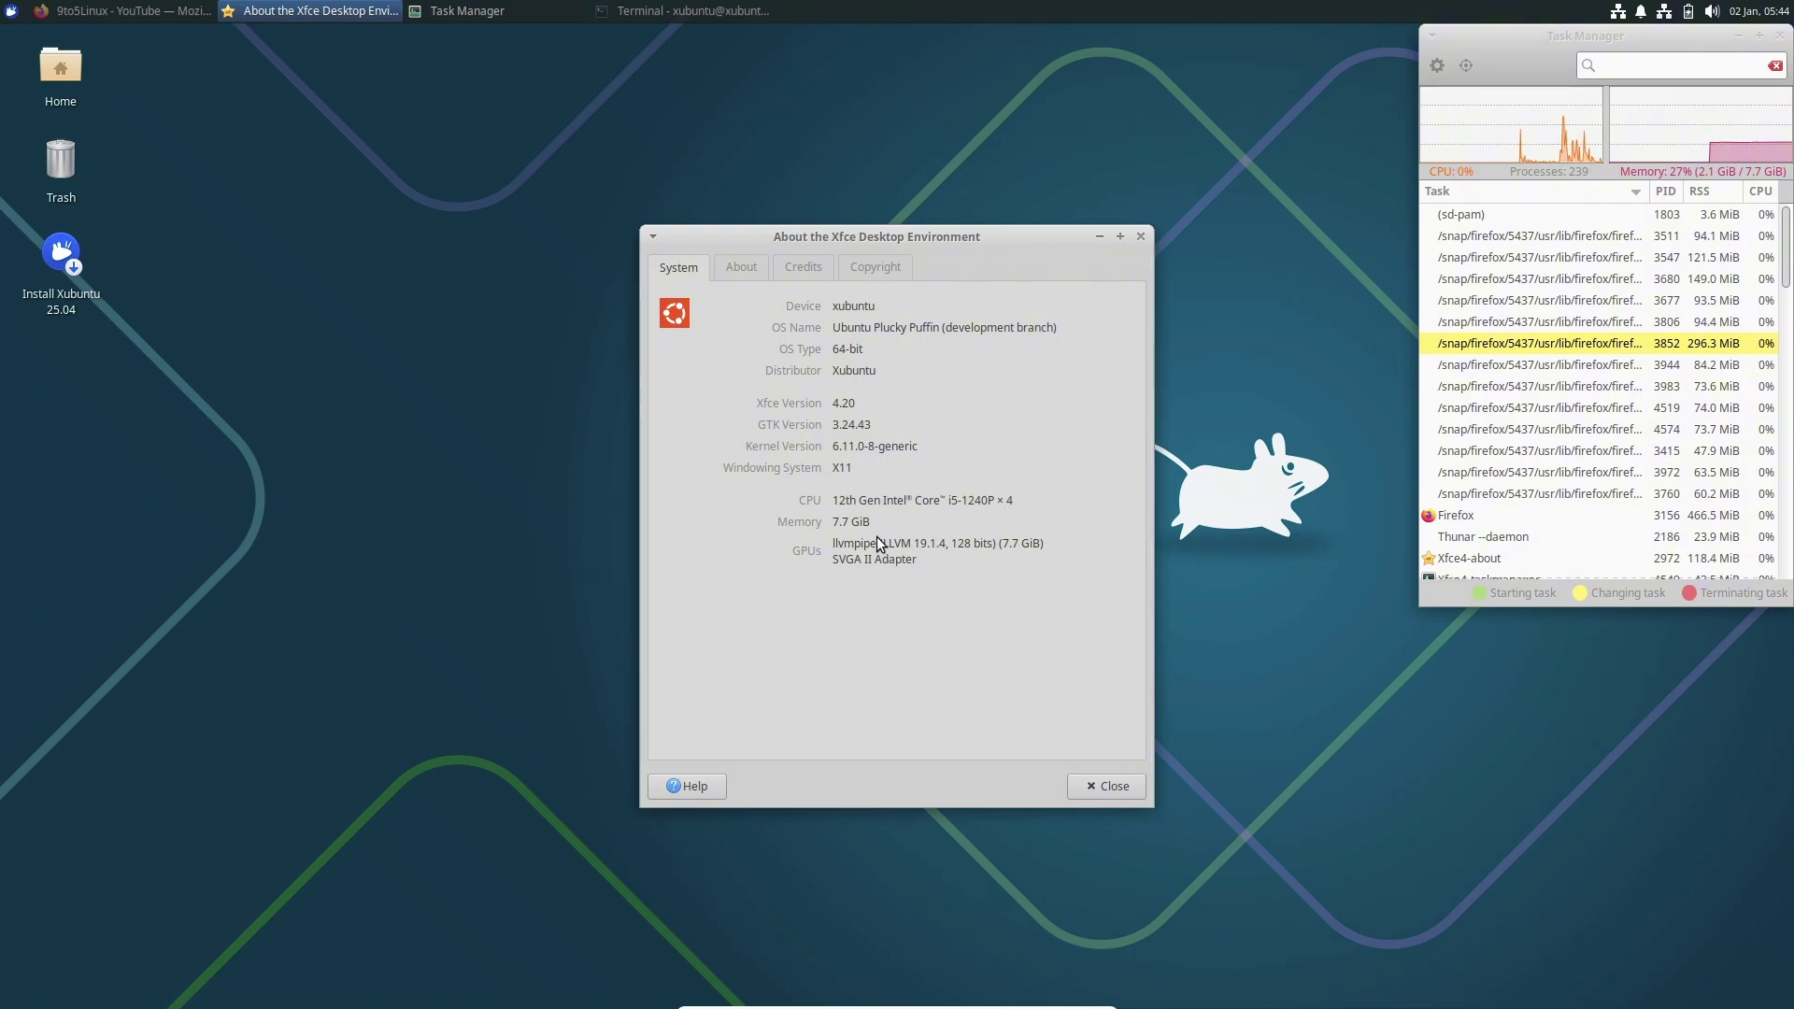
Step: View the general description of Xfce and its core programs, then close the desktop environment information window
{"action": "left_click", "coordinate": [741, 268]}
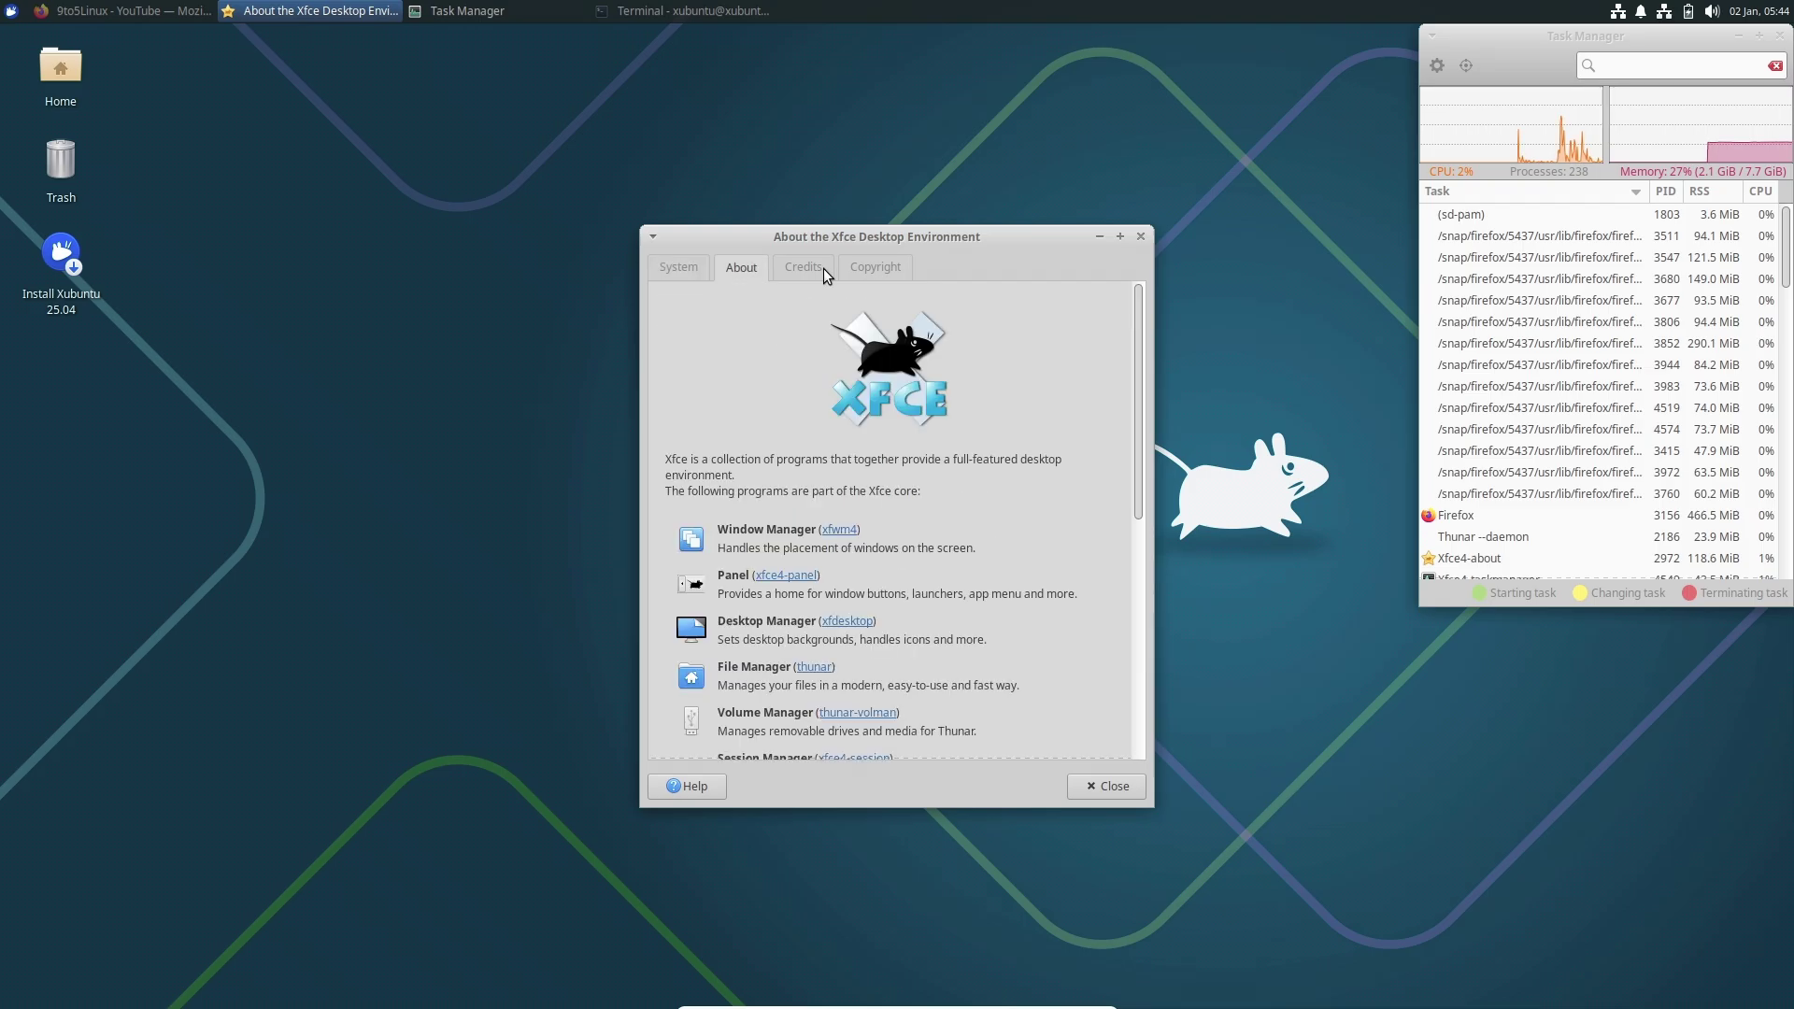
{"action": "left_click", "coordinate": [1131, 789]}
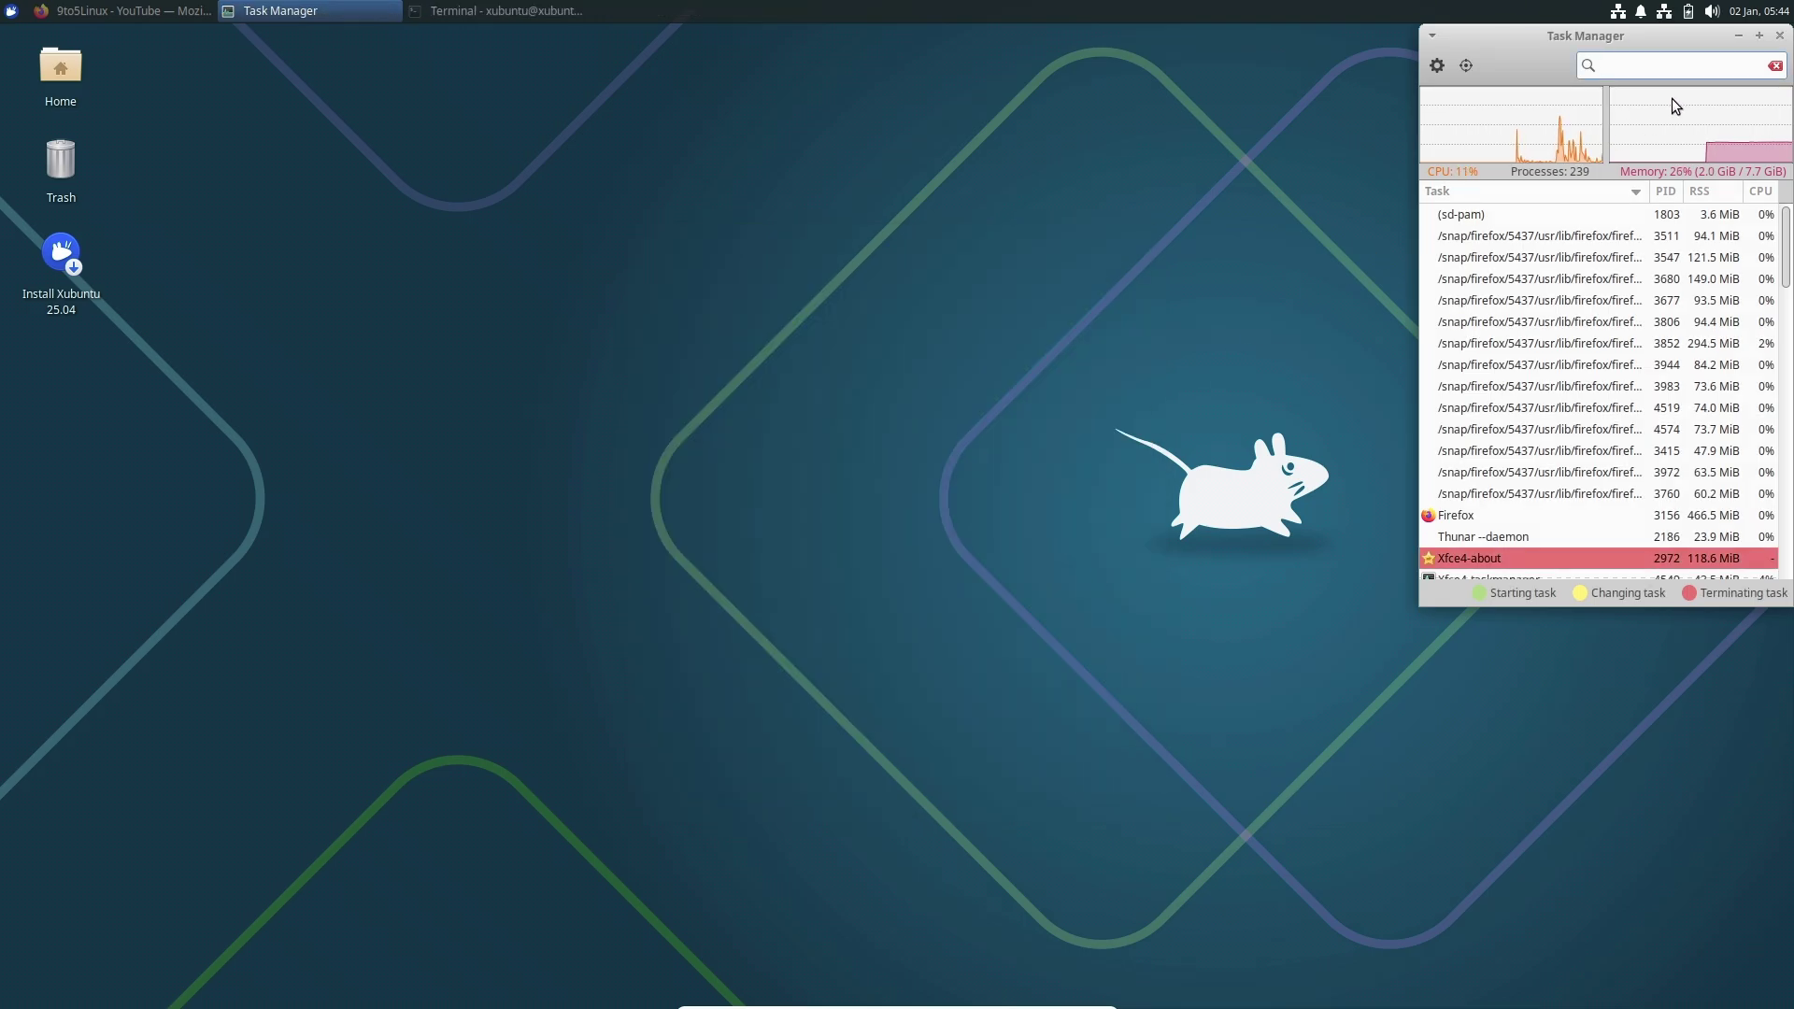
Step: Maximize Task Manager and examine the full list of running processes with their memory and CPU usage
{"action": "left_click", "coordinate": [1758, 37]}
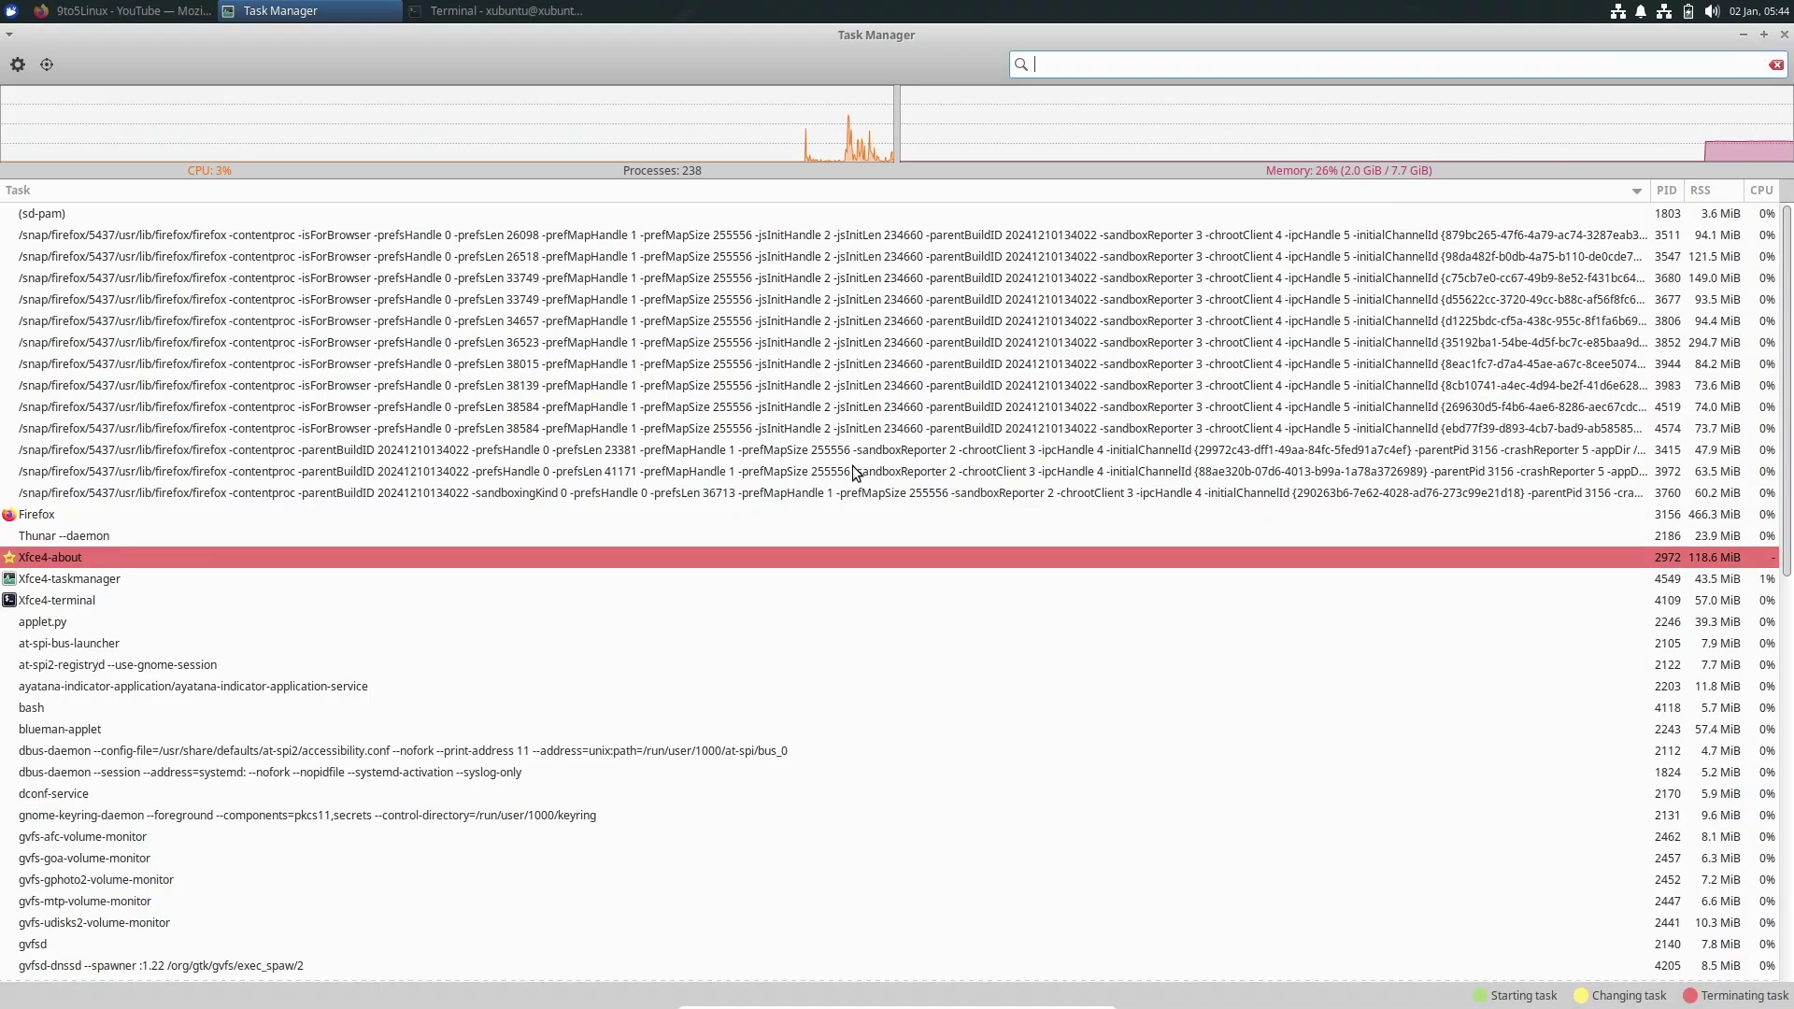
{"action": "scroll", "coordinate": [852, 465], "scroll_direction": "down", "scroll_amount": 5}
{"action": "scroll", "coordinate": [852, 465], "scroll_direction": "down", "scroll_amount": 5}
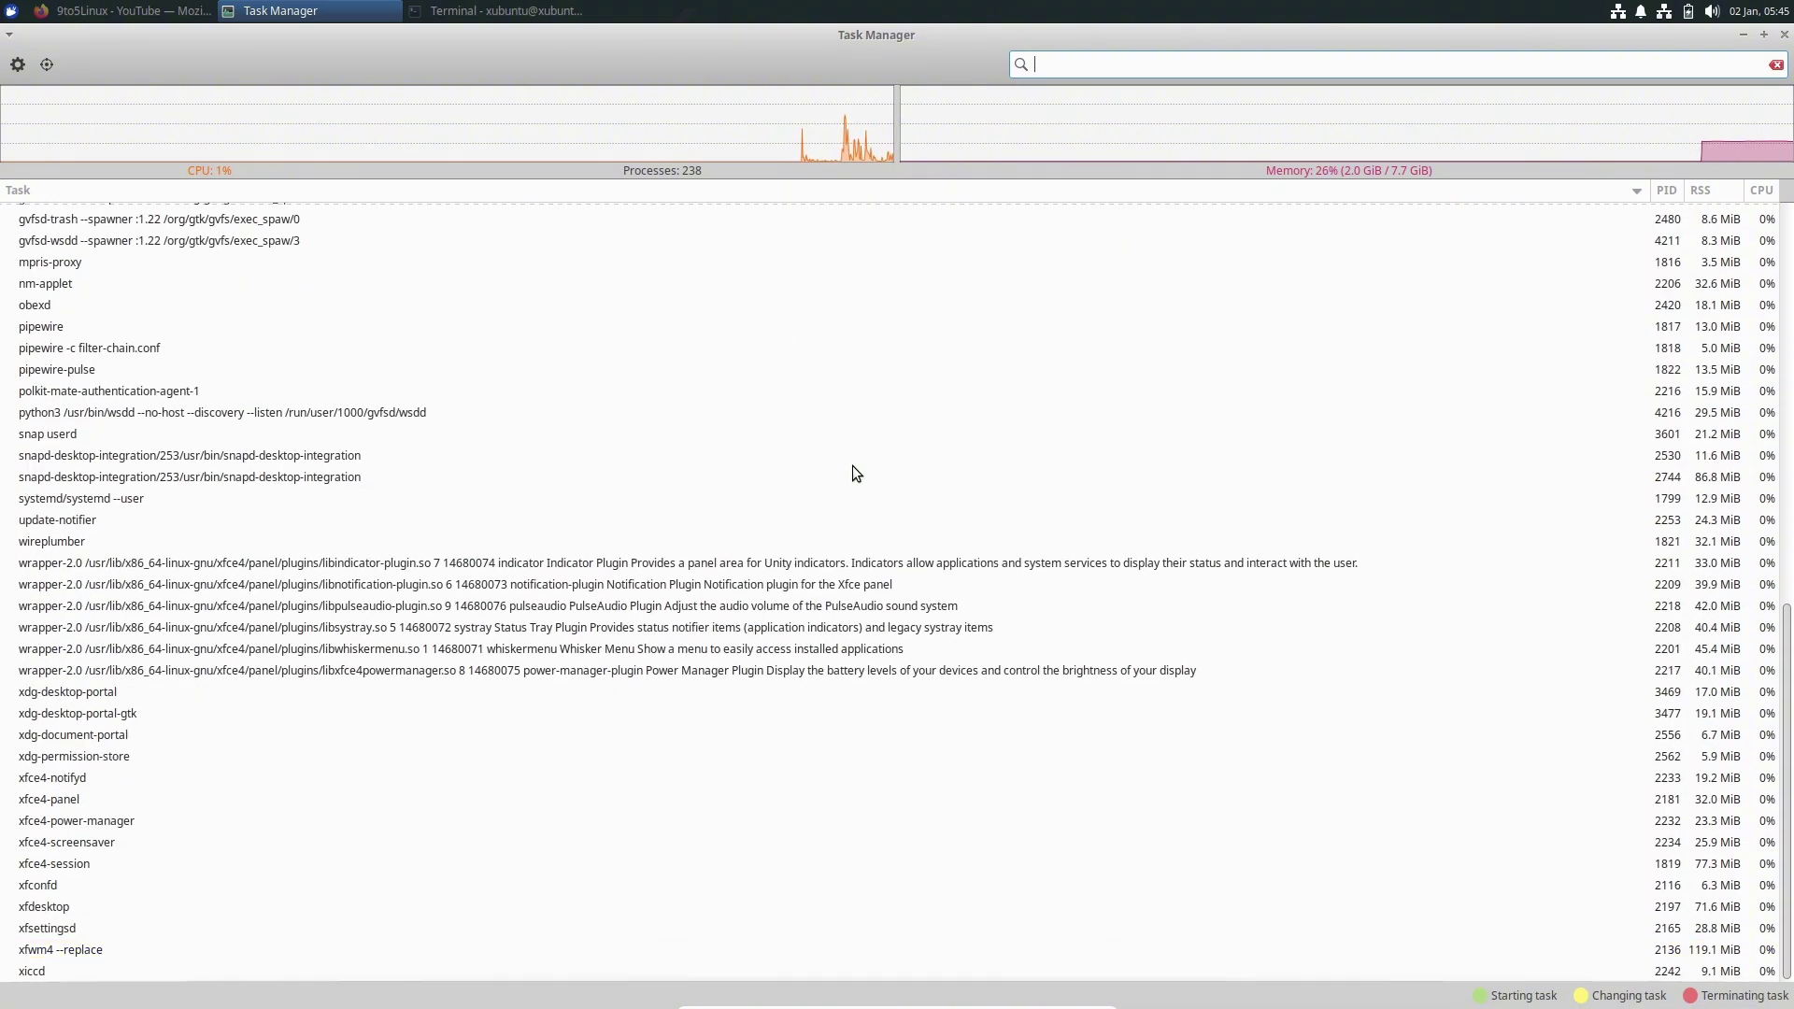
{"action": "scroll", "coordinate": [852, 472], "scroll_direction": "up", "scroll_amount": 3}
{"action": "scroll", "coordinate": [852, 466], "scroll_direction": "up", "scroll_amount": 10}
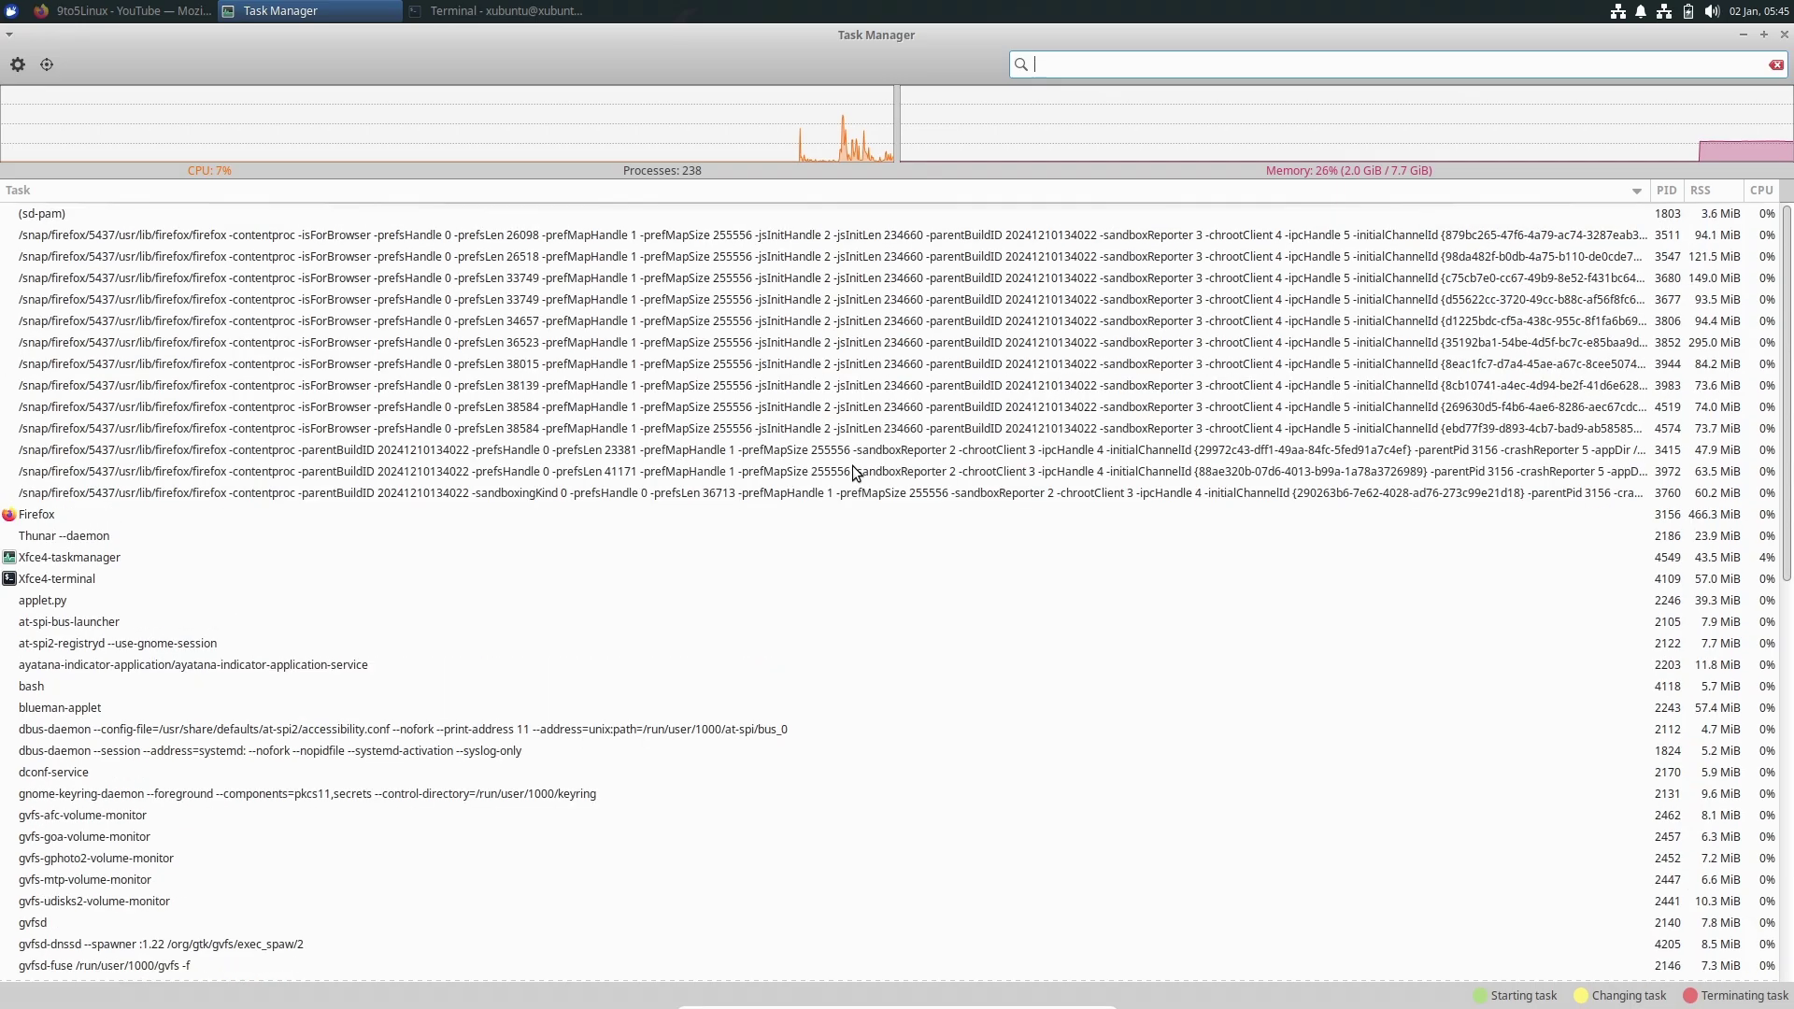
{"action": "scroll", "coordinate": [852, 466], "scroll_direction": "down", "scroll_amount": 12}
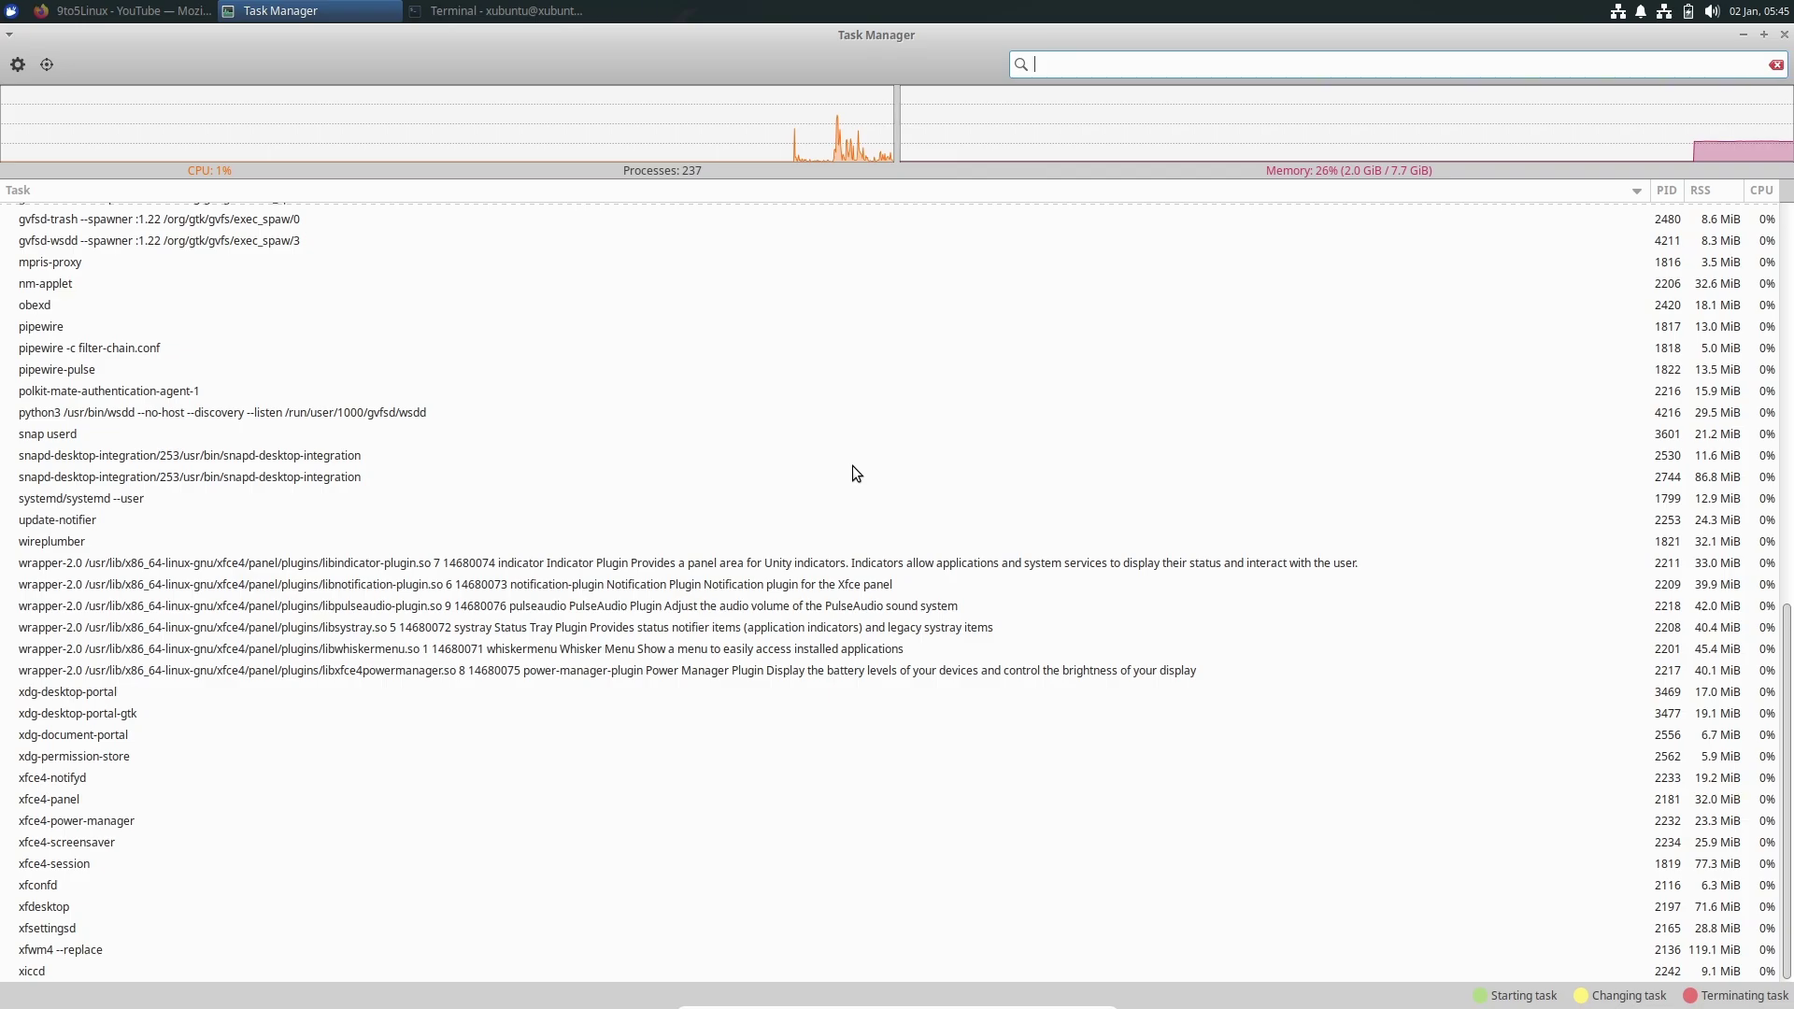
{"action": "scroll", "coordinate": [852, 465], "scroll_direction": "up", "scroll_amount": 8}
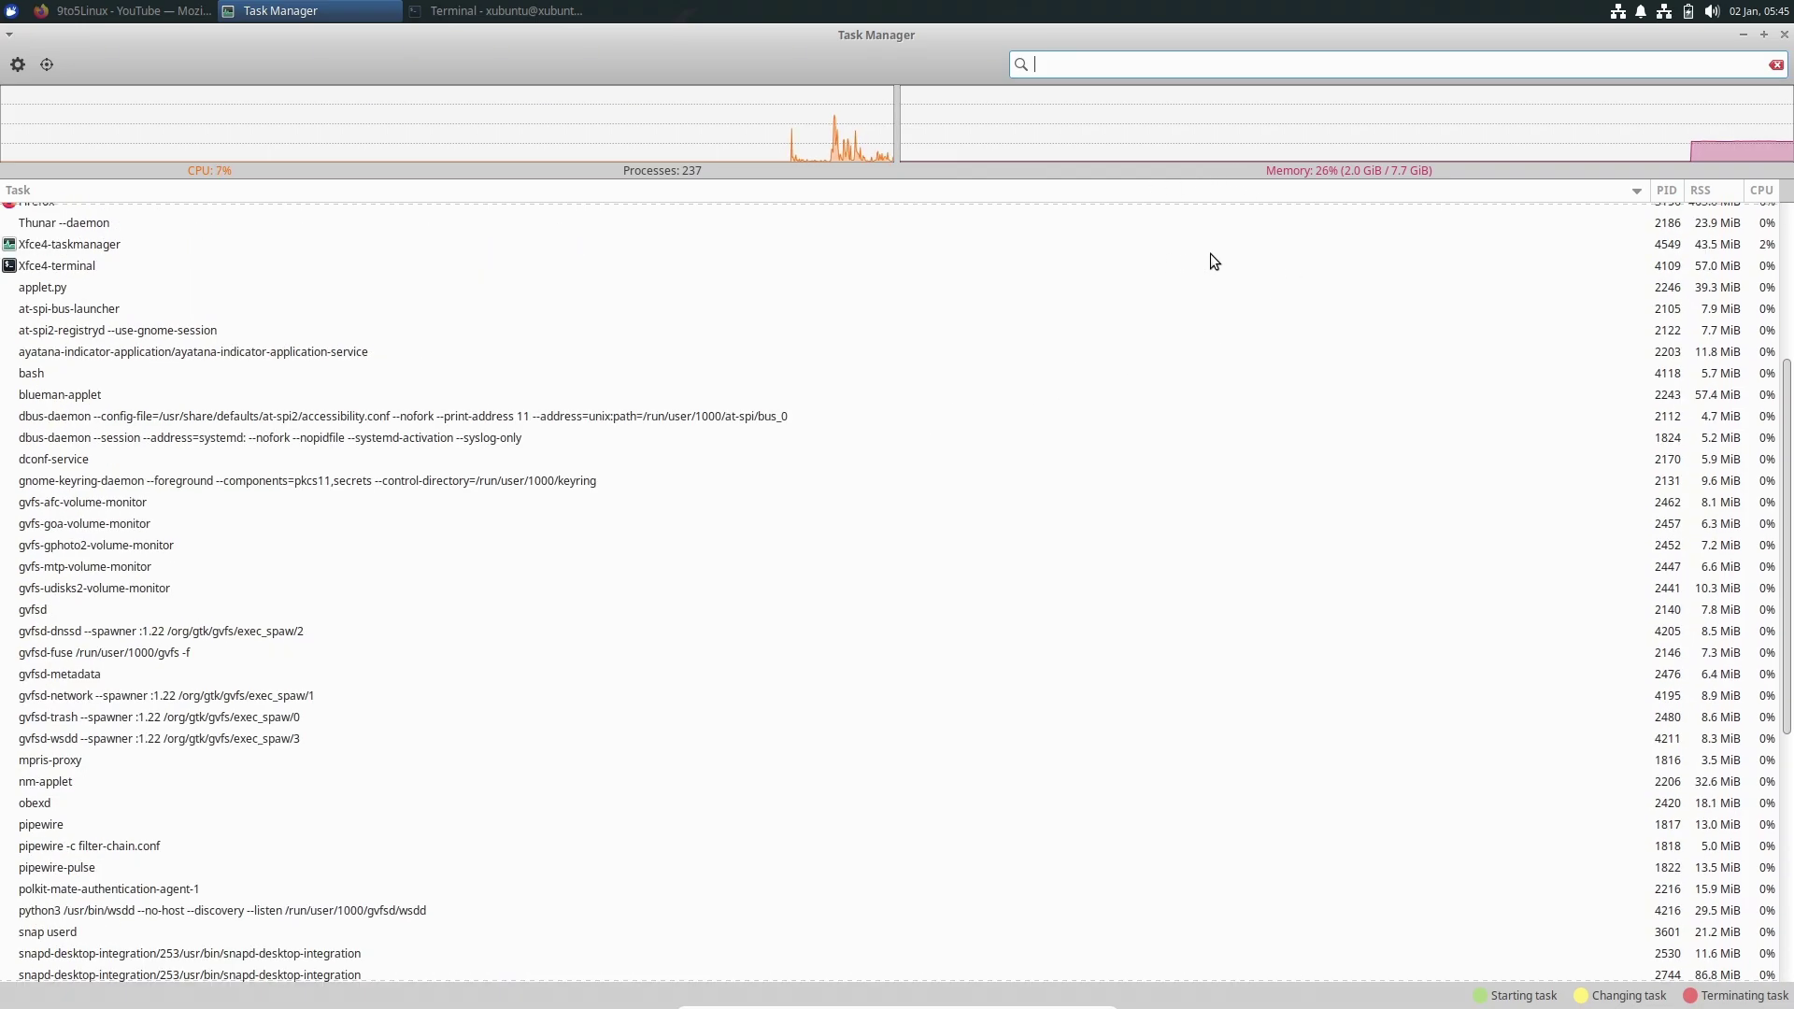
{"action": "scroll", "coordinate": [977, 478], "scroll_direction": "up", "scroll_amount": 4}
{"action": "scroll", "coordinate": [976, 476], "scroll_direction": "up", "scroll_amount": 1}
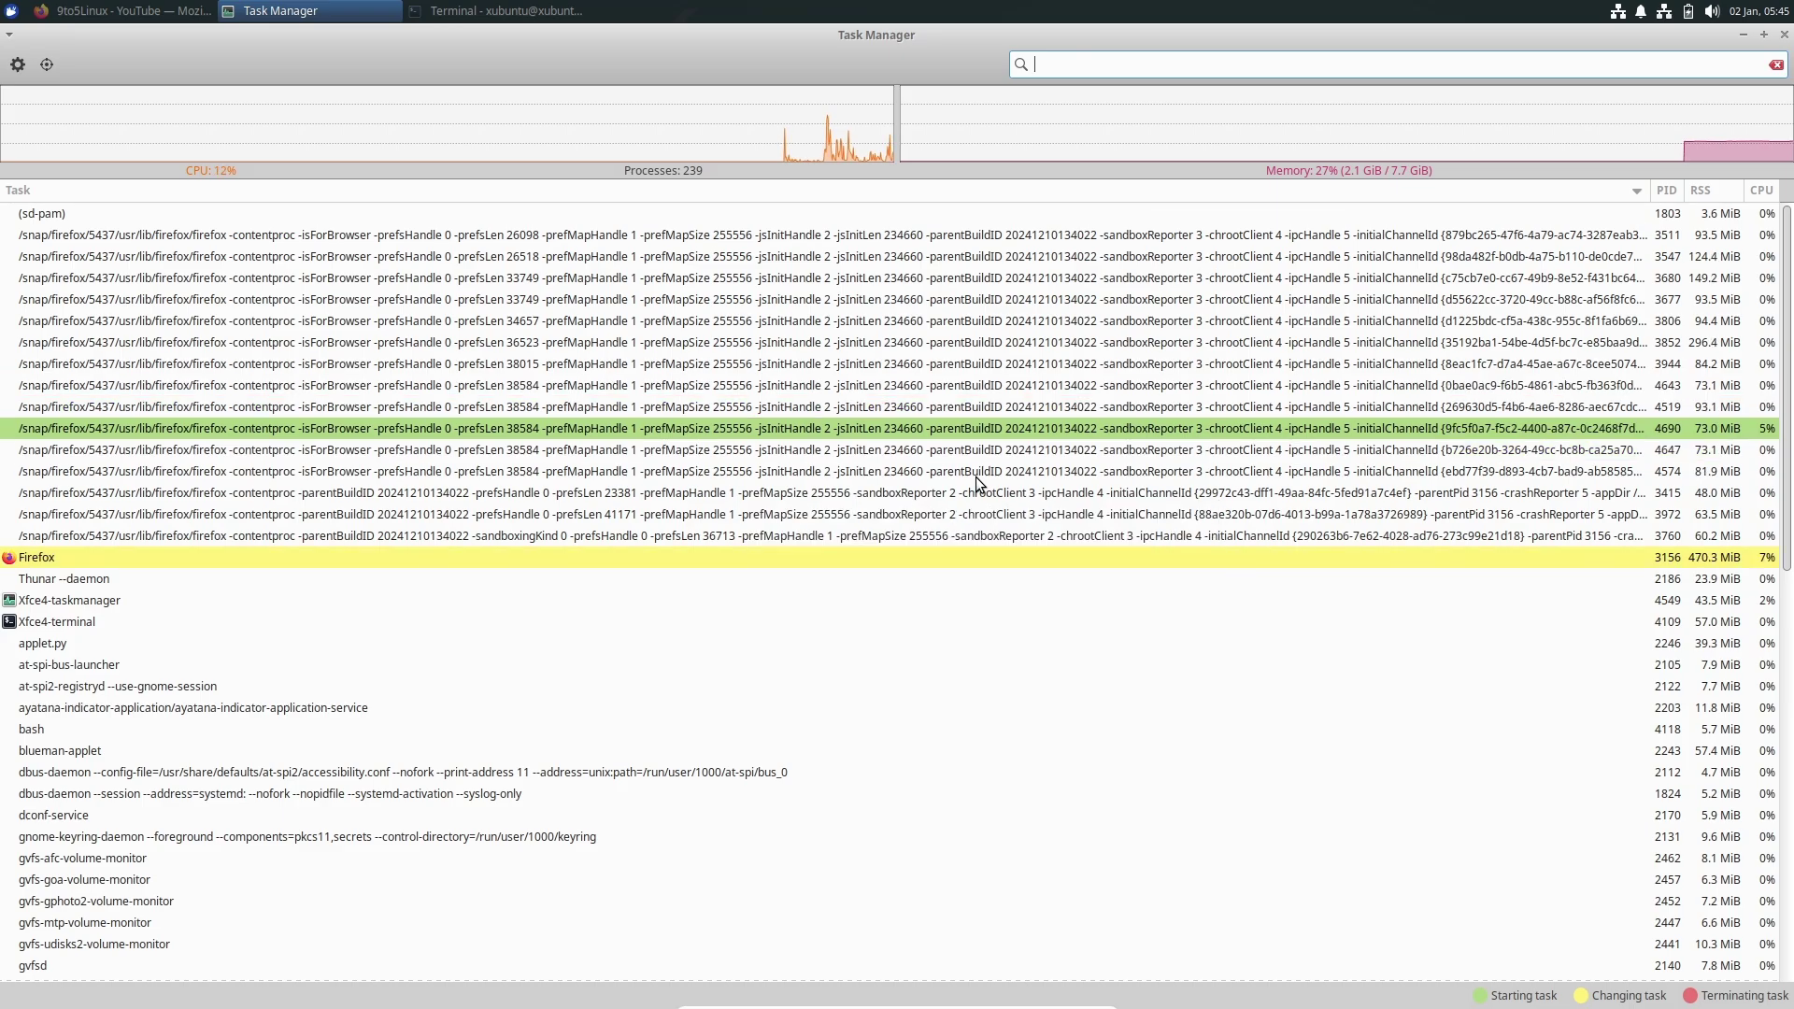
{"action": "scroll", "coordinate": [975, 477], "scroll_direction": "down", "scroll_amount": 15}
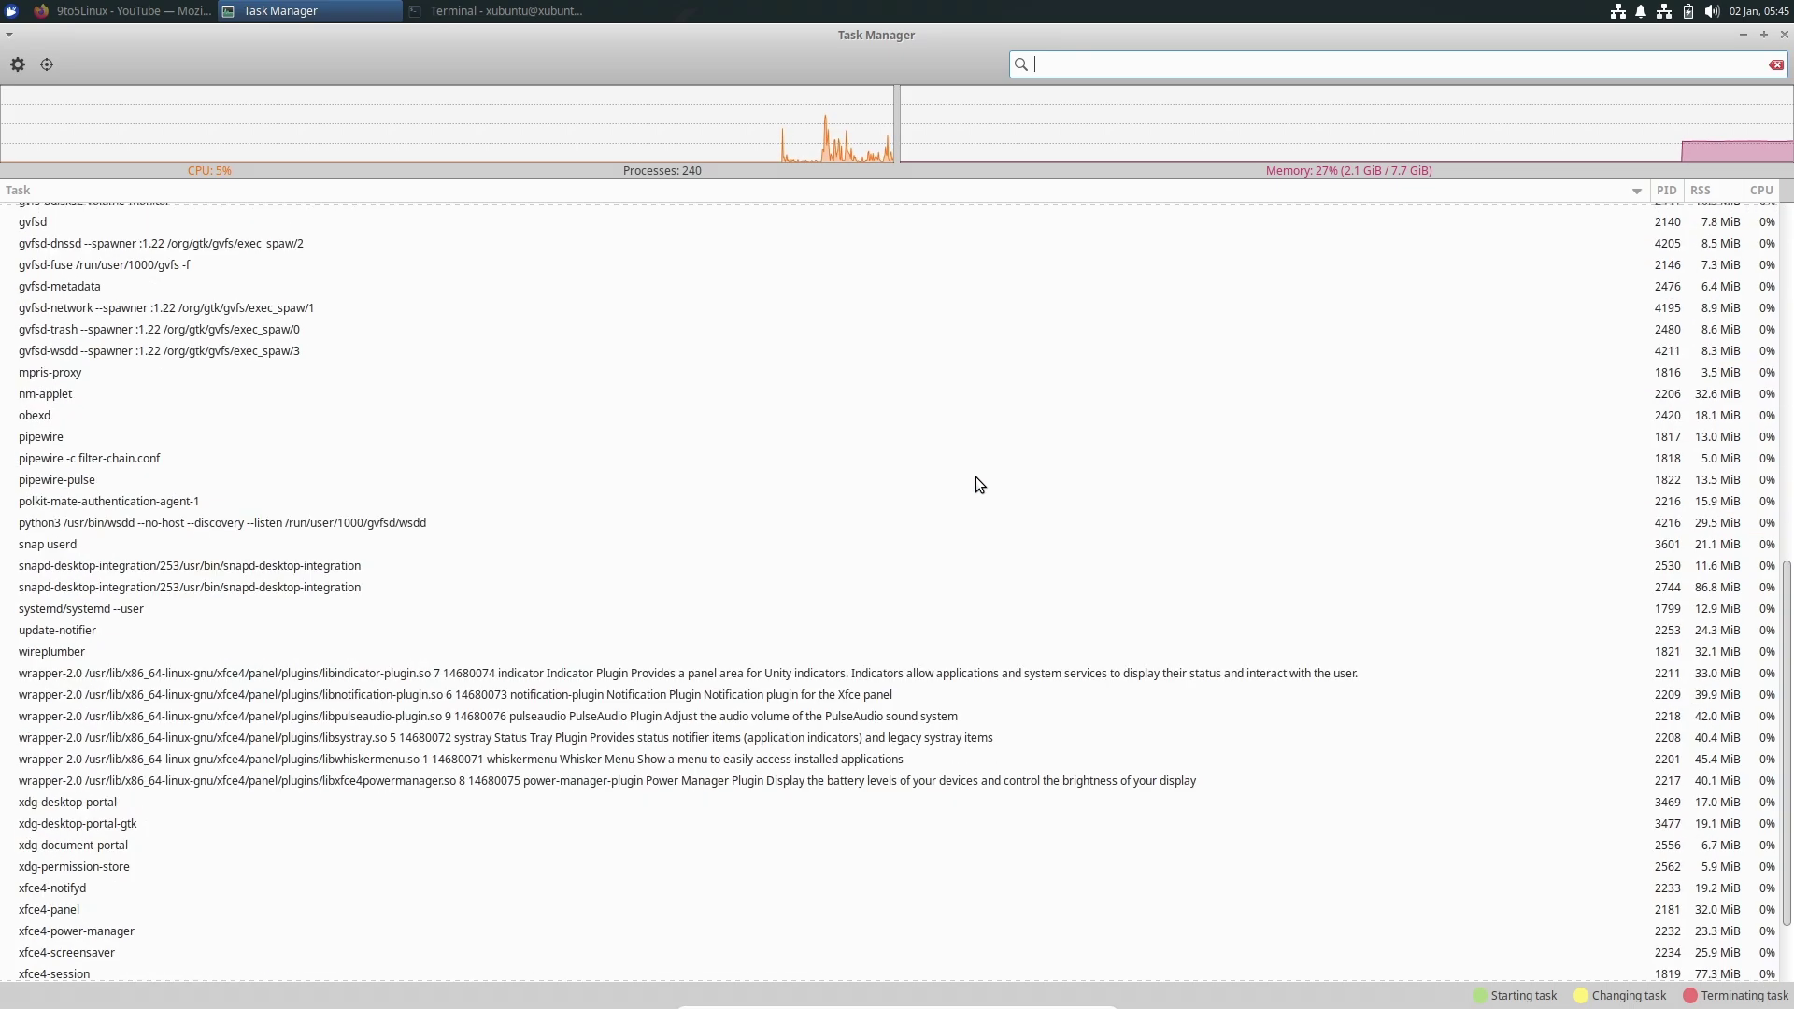
{"action": "scroll", "coordinate": [975, 476], "scroll_direction": "up", "scroll_amount": 15}
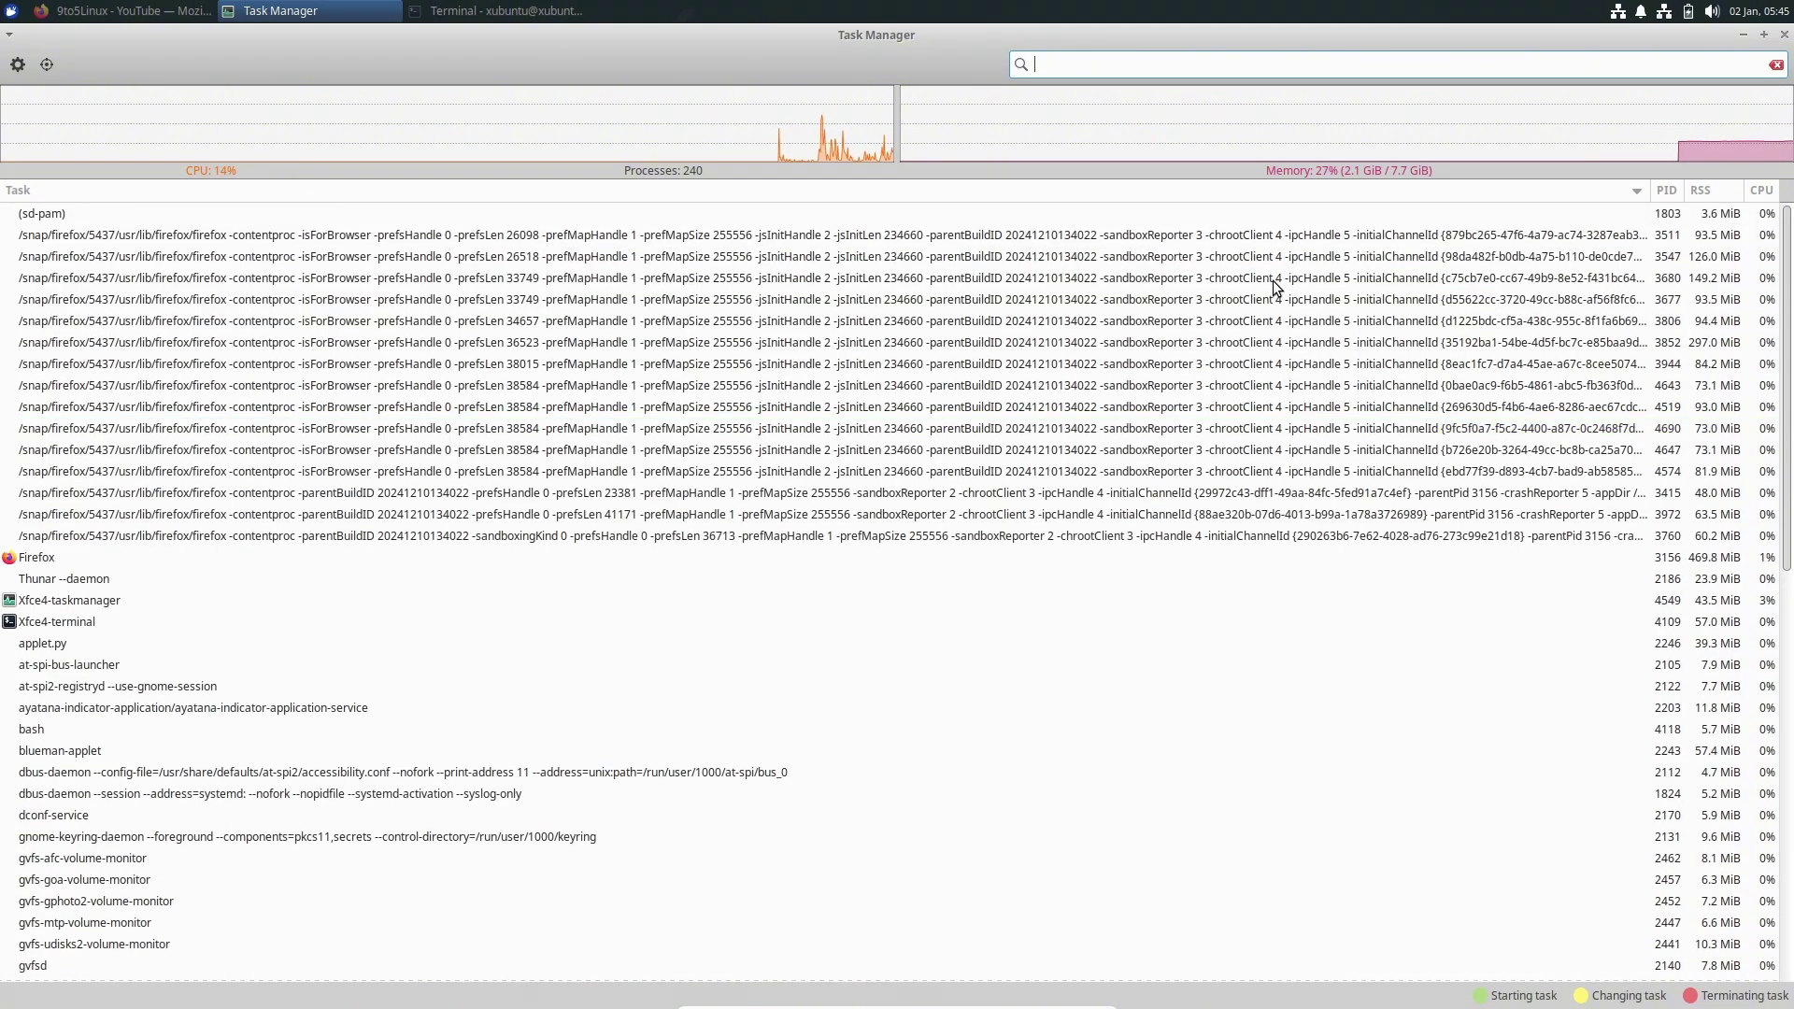
Step: Check Task Manager's settings and version information, then close its dialogs and the program
{"action": "left_click", "coordinate": [18, 64]}
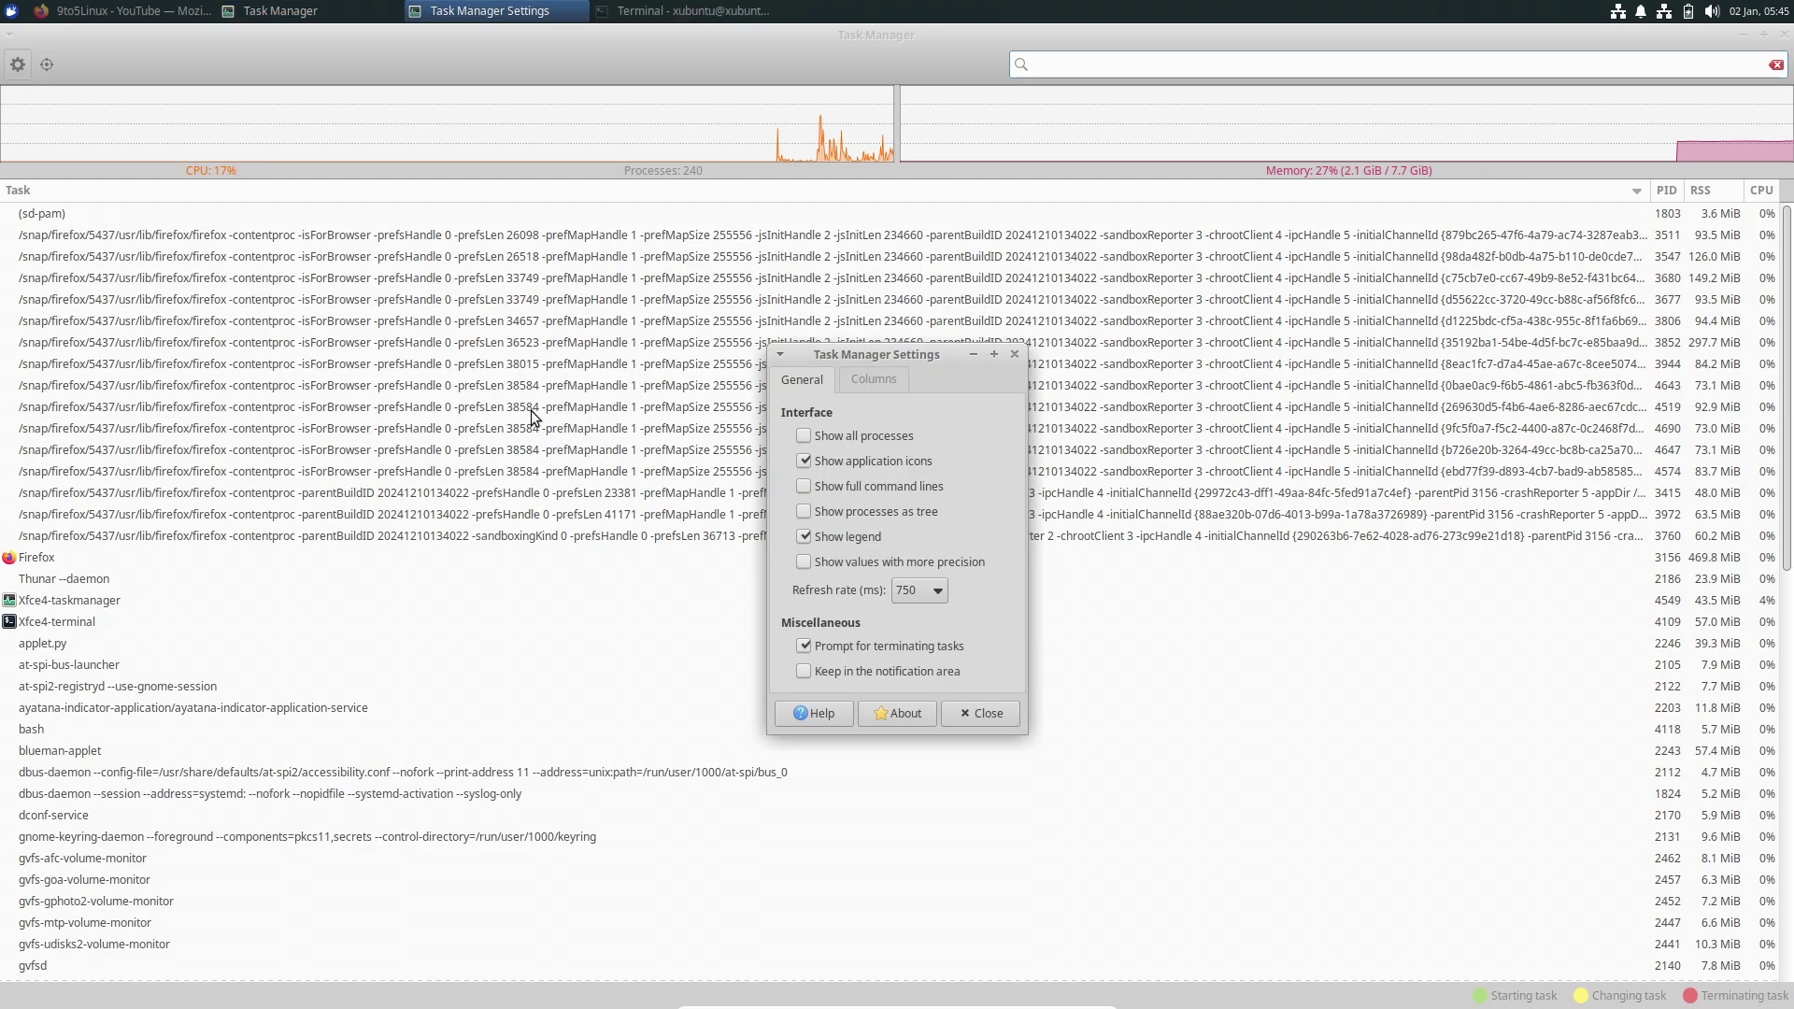
{"action": "left_click", "coordinate": [897, 713]}
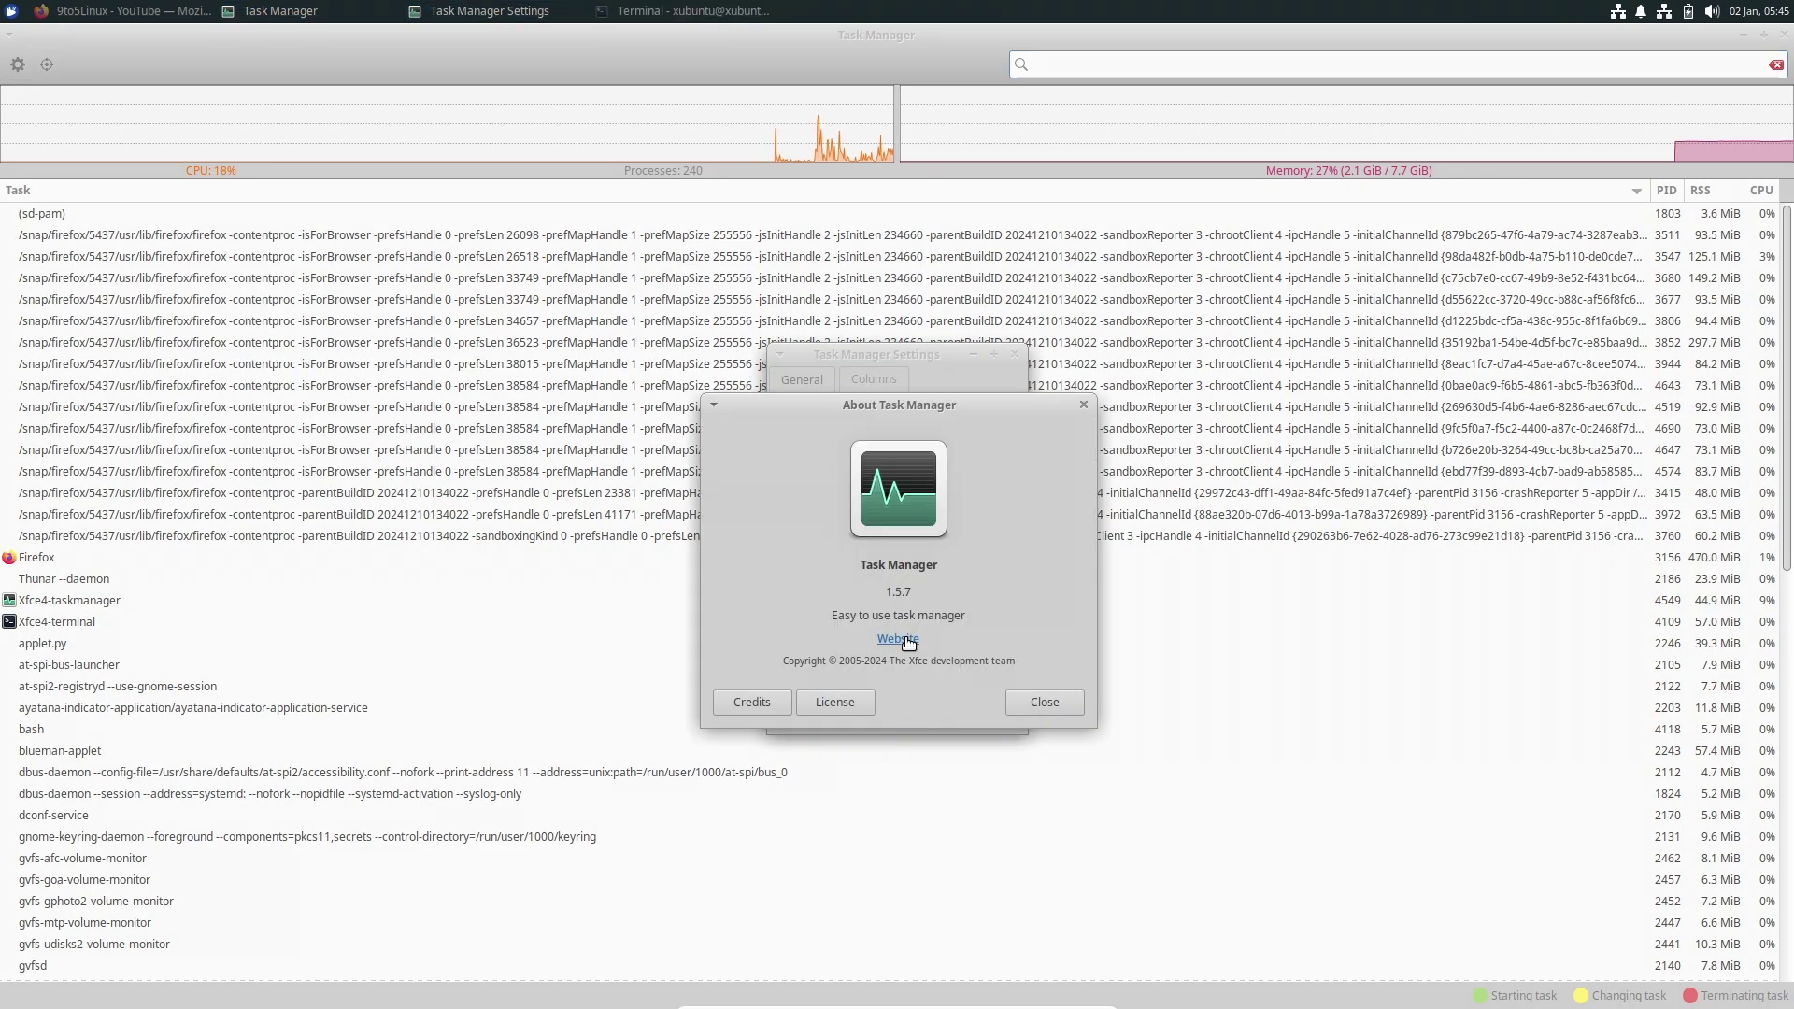
{"action": "left_click", "coordinate": [1030, 702]}
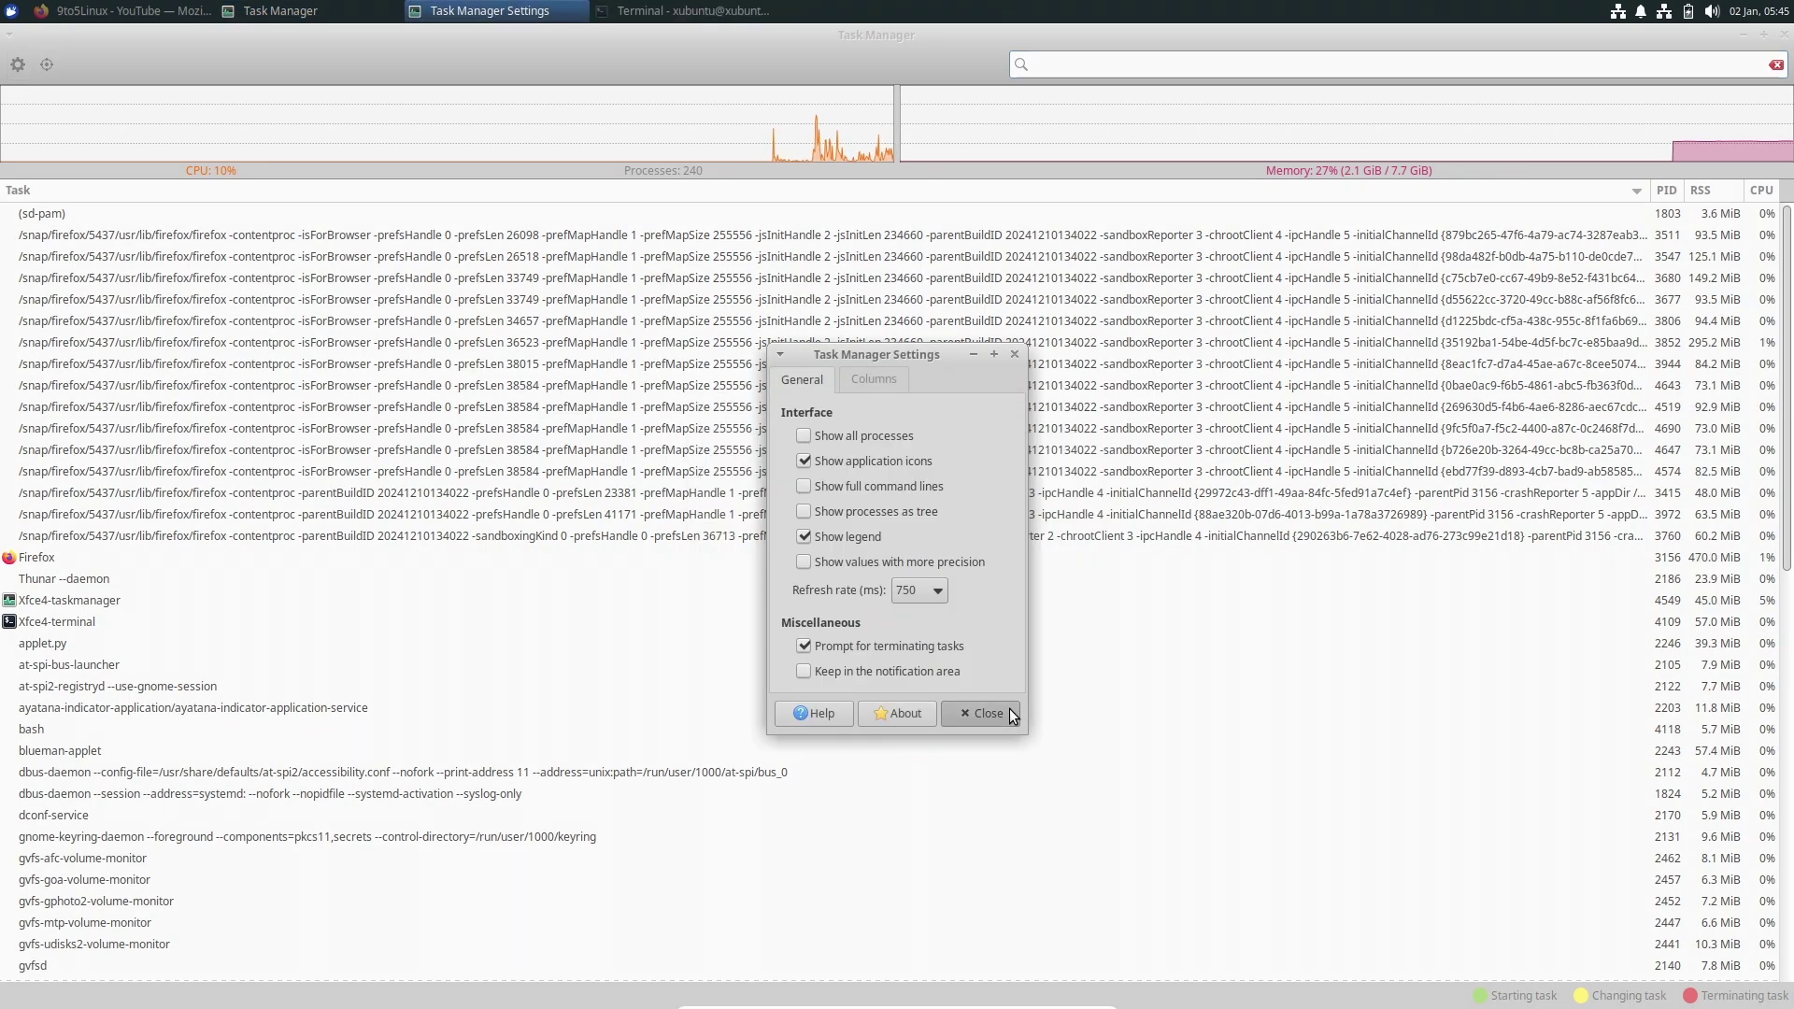
{"action": "left_click", "coordinate": [1009, 708]}
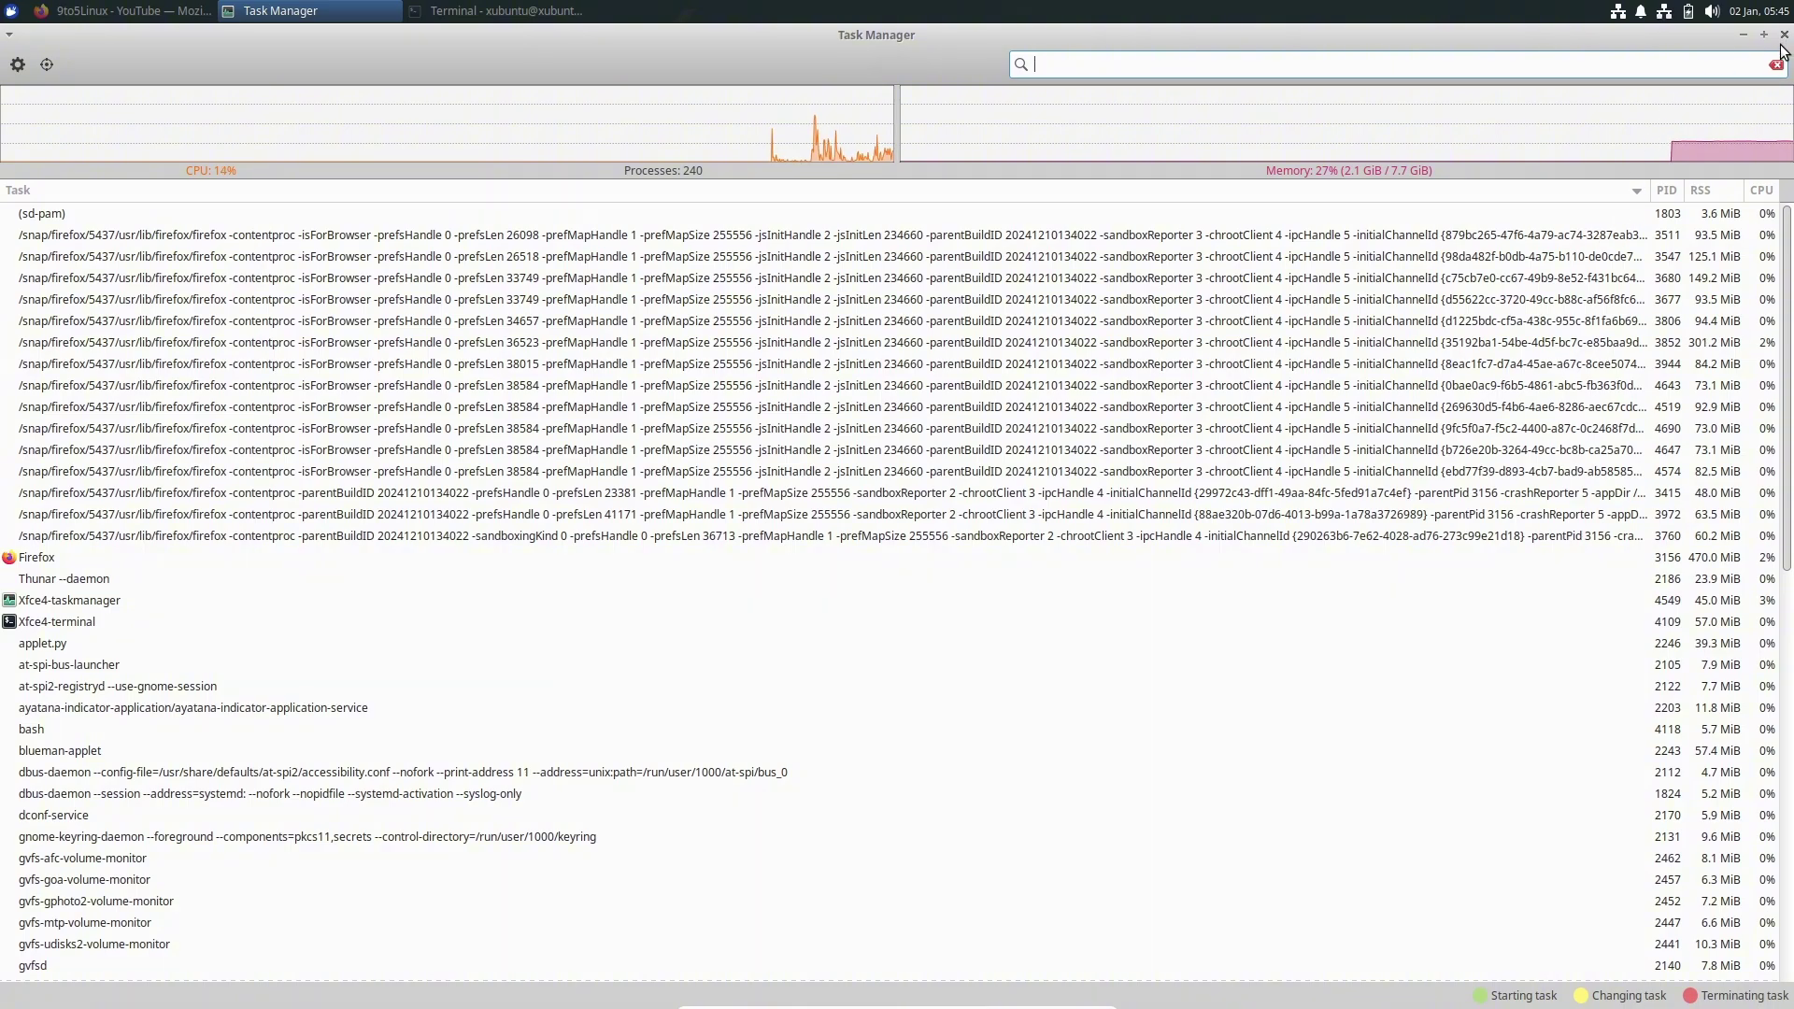
{"action": "left_click", "coordinate": [1785, 35]}
Step: Switch to the terminal and examine the OS, host and kernel lines in the fastfetch output
{"action": "left_click", "coordinate": [312, 17]}
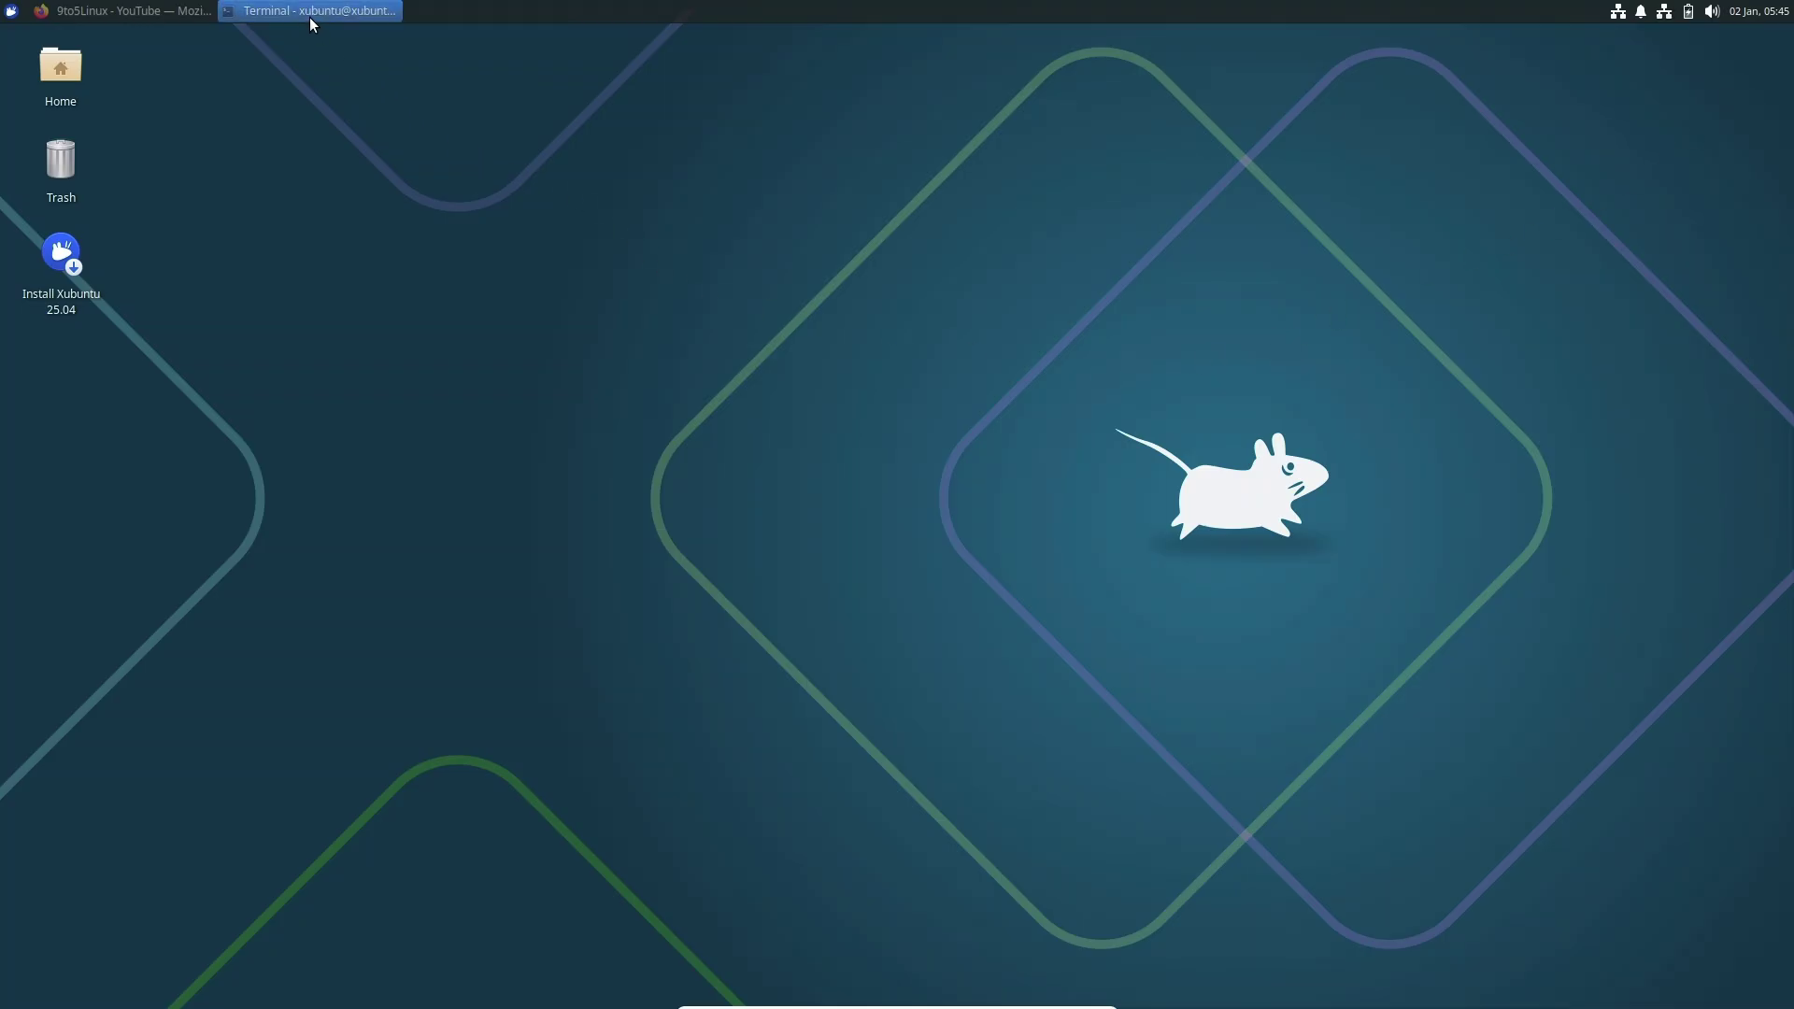
{"action": "left_click_drag", "start_coordinate": [60, 178], "coordinate": [613, 313]}
{"action": "scroll", "coordinate": [510, 480], "scroll_direction": "down", "scroll_amount": 6}
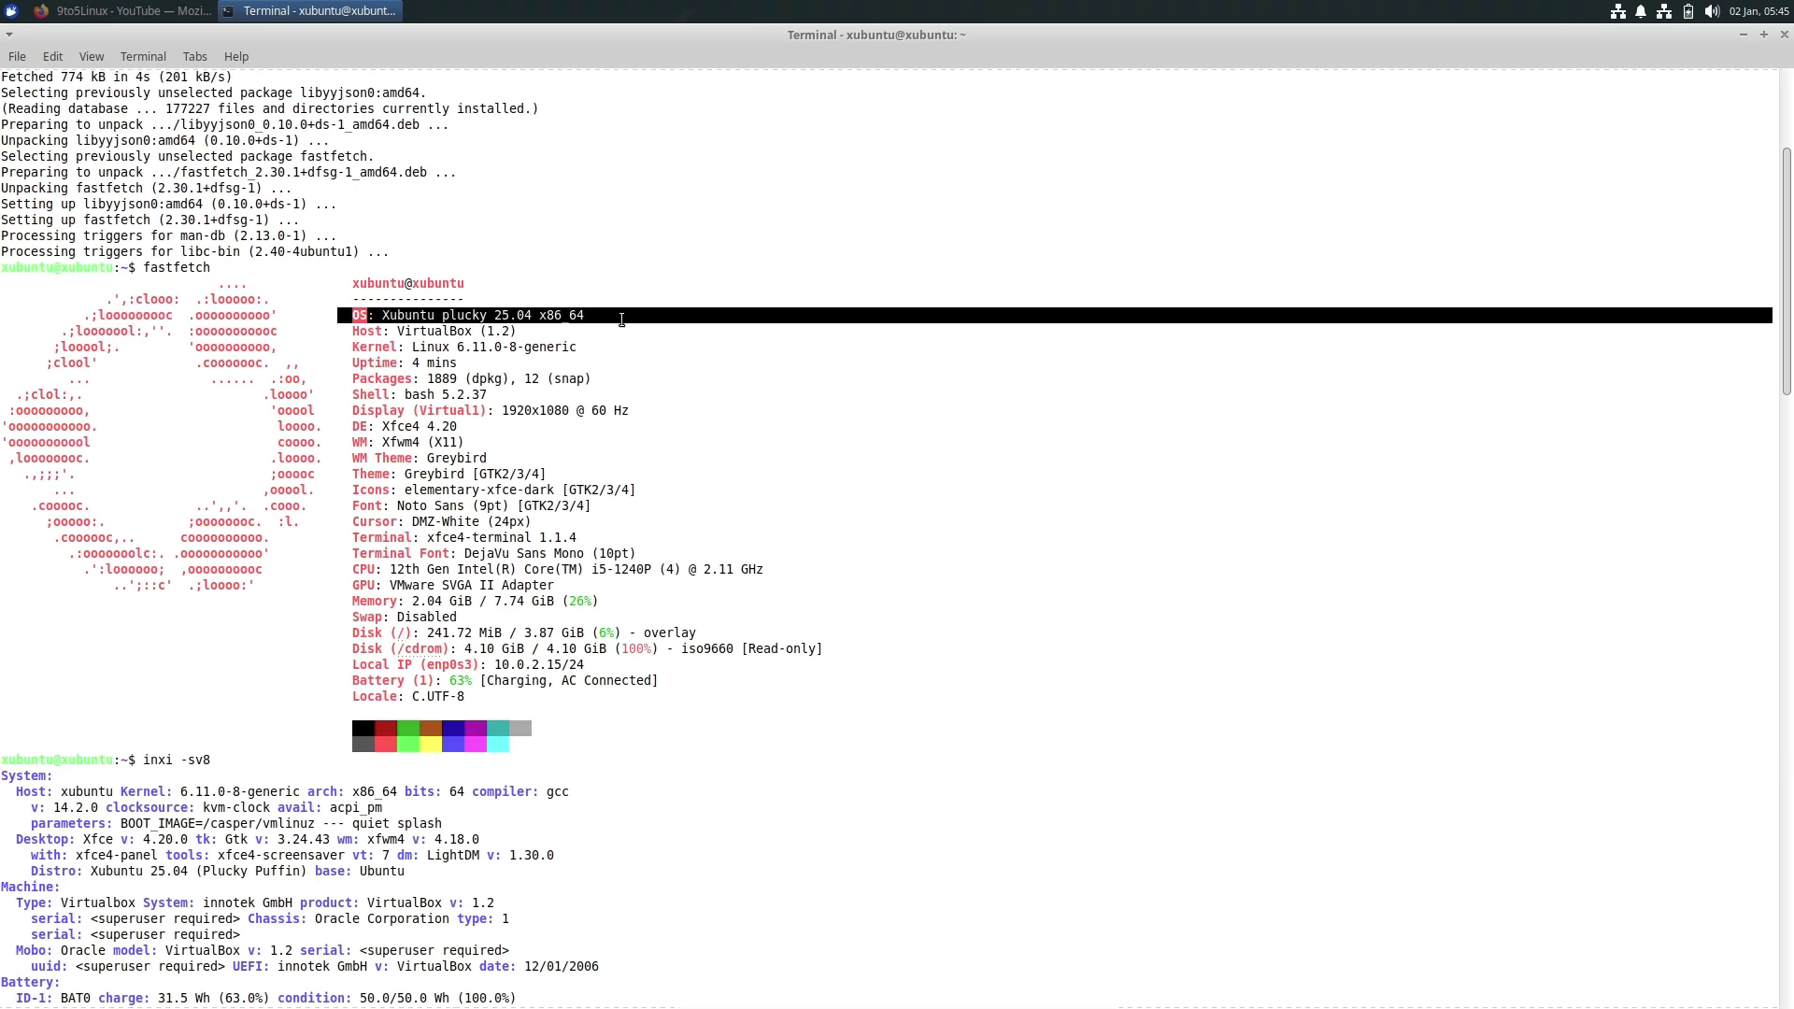
{"action": "left_click_drag", "start_coordinate": [442, 318], "coordinate": [525, 318]}
{"action": "left_click", "coordinate": [477, 338]}
{"action": "left_click_drag", "start_coordinate": [369, 333], "coordinate": [519, 335]}
{"action": "left_click_drag", "start_coordinate": [393, 347], "coordinate": [510, 358]}
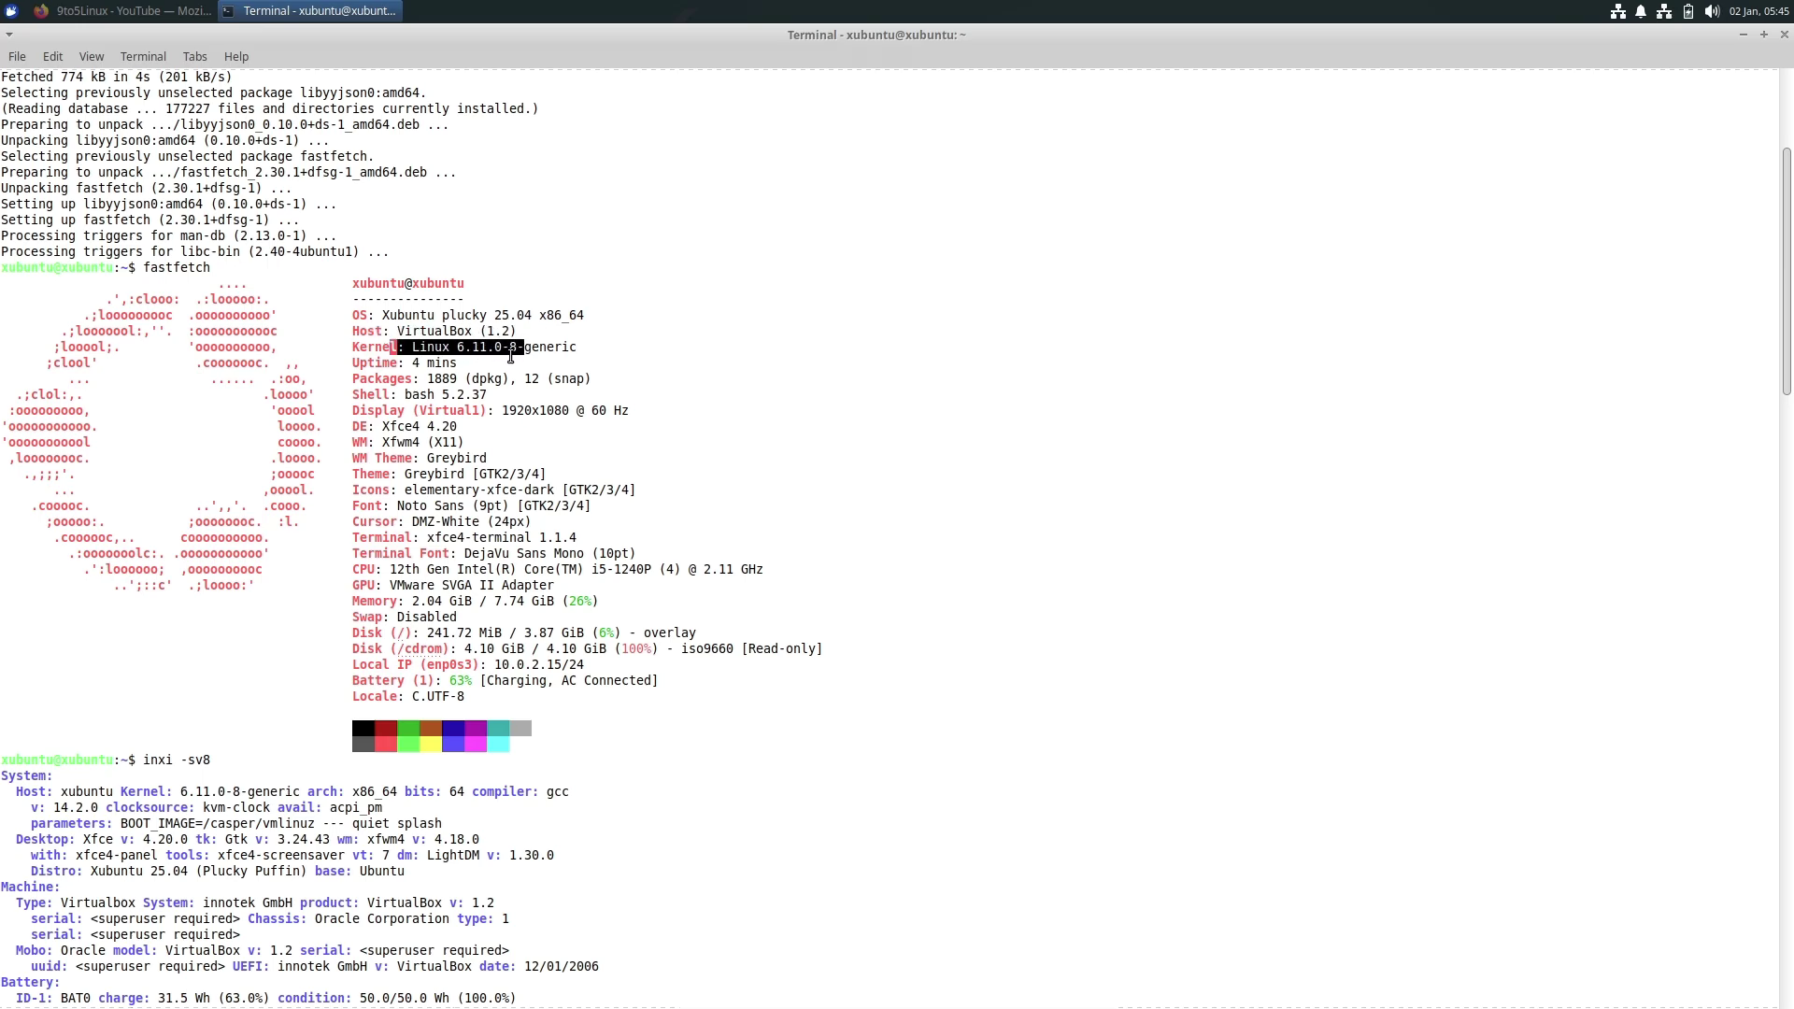
Step: Switch to Firefox and check the stable kernel versions listed on The Linux Kernel Archives page
{"action": "left_click", "coordinate": [177, 13]}
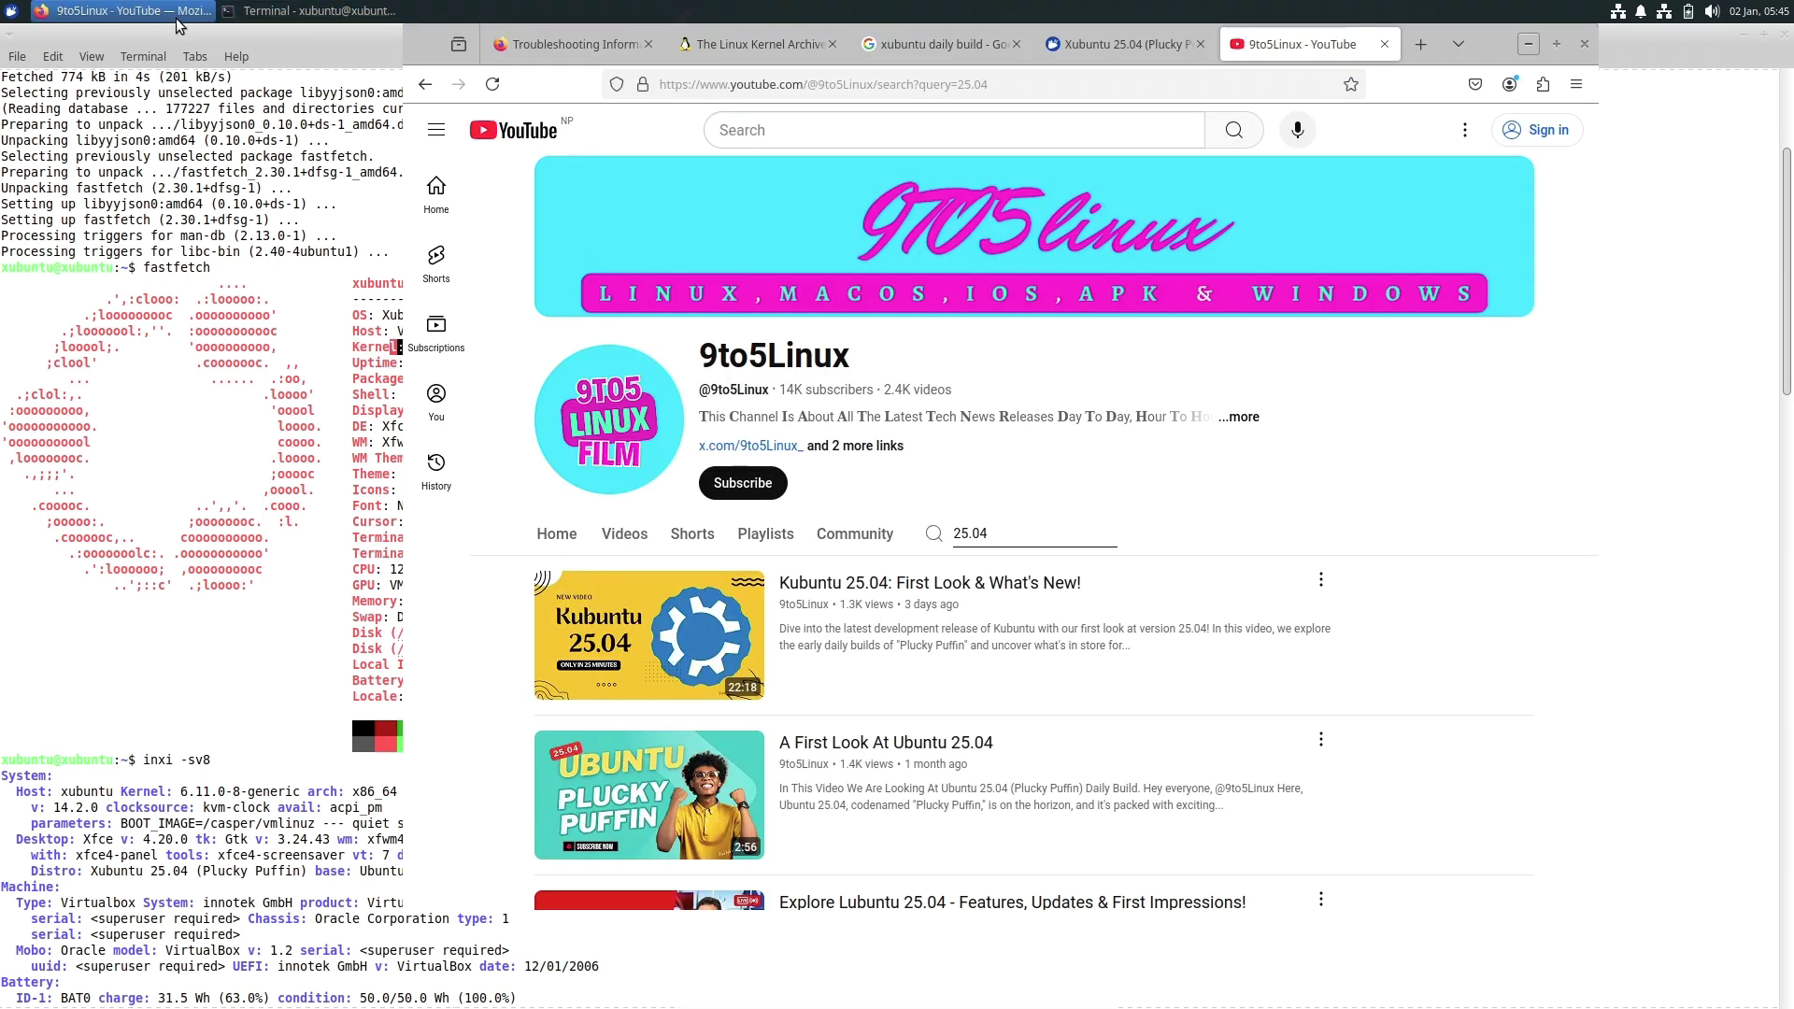
{"action": "left_click", "coordinate": [738, 51]}
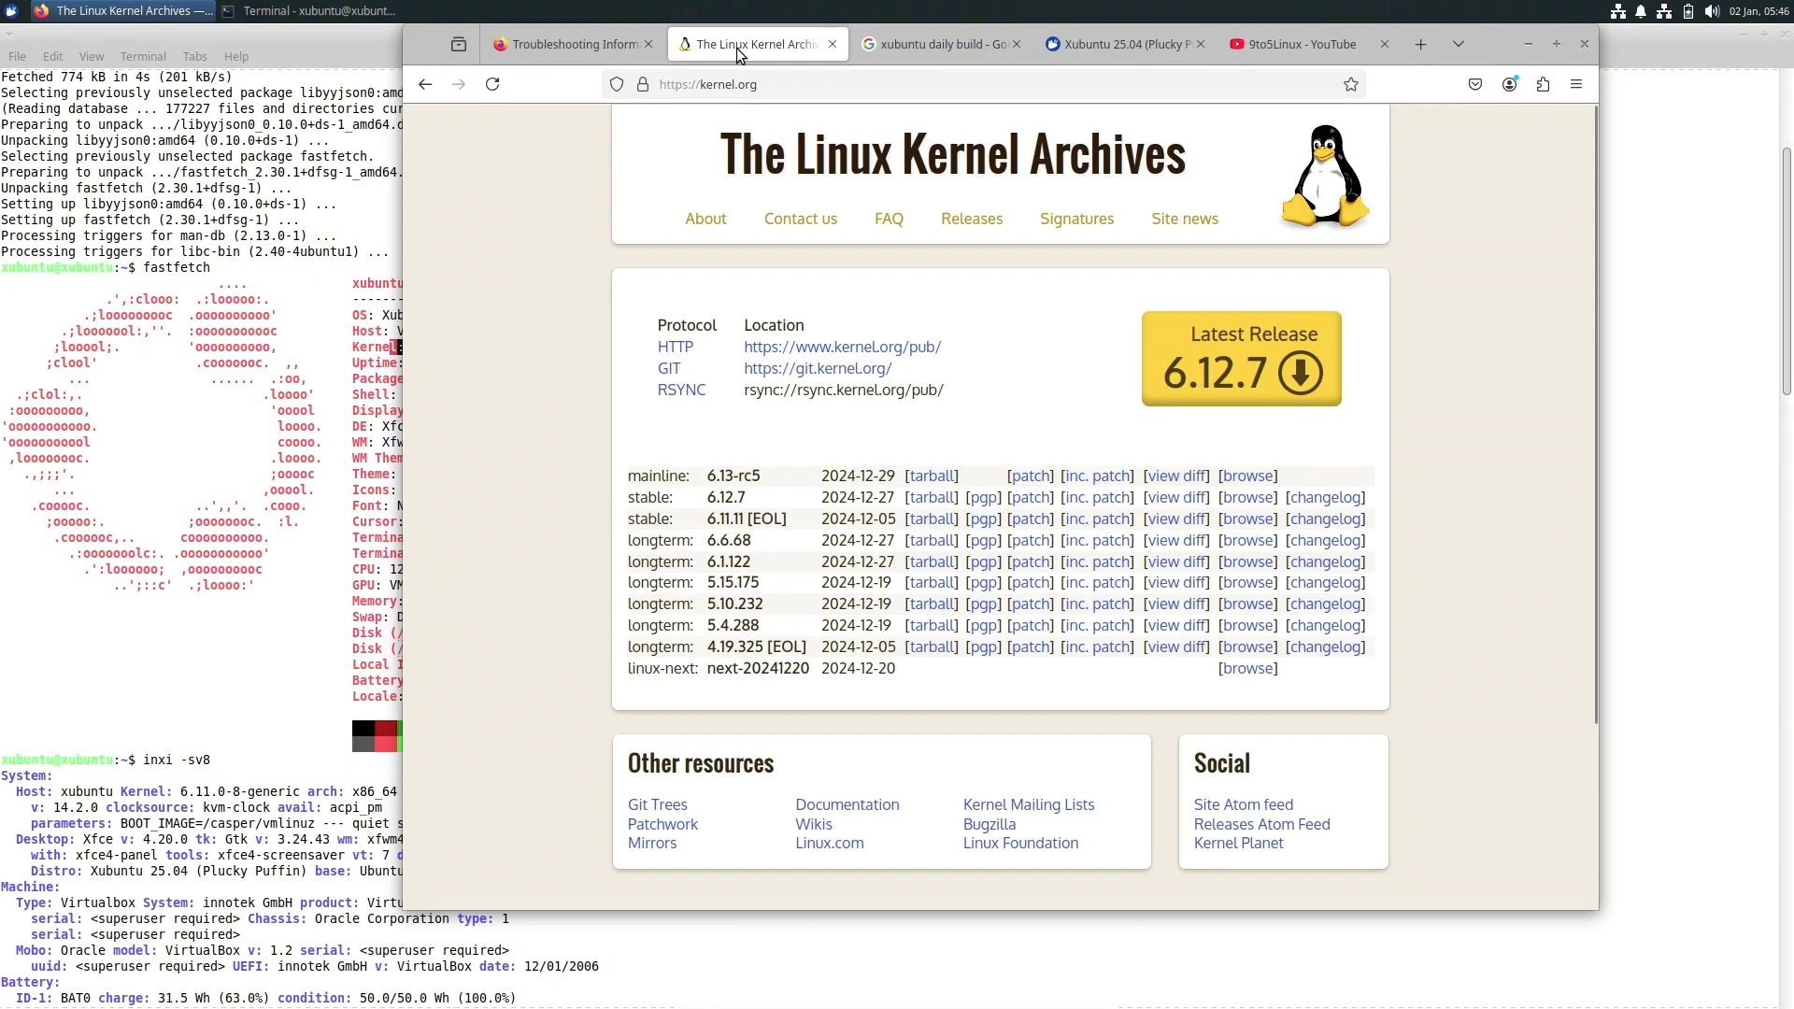
{"action": "double_click", "coordinate": [749, 519]}
{"action": "left_click_drag", "start_coordinate": [793, 519], "coordinate": [717, 519]}
{"action": "left_click", "coordinate": [715, 497]}
Step: Open the kernel.org Releases page in a maximized window and examine the longterm release kernels, especially version 6.12
{"action": "left_click", "coordinate": [971, 219]}
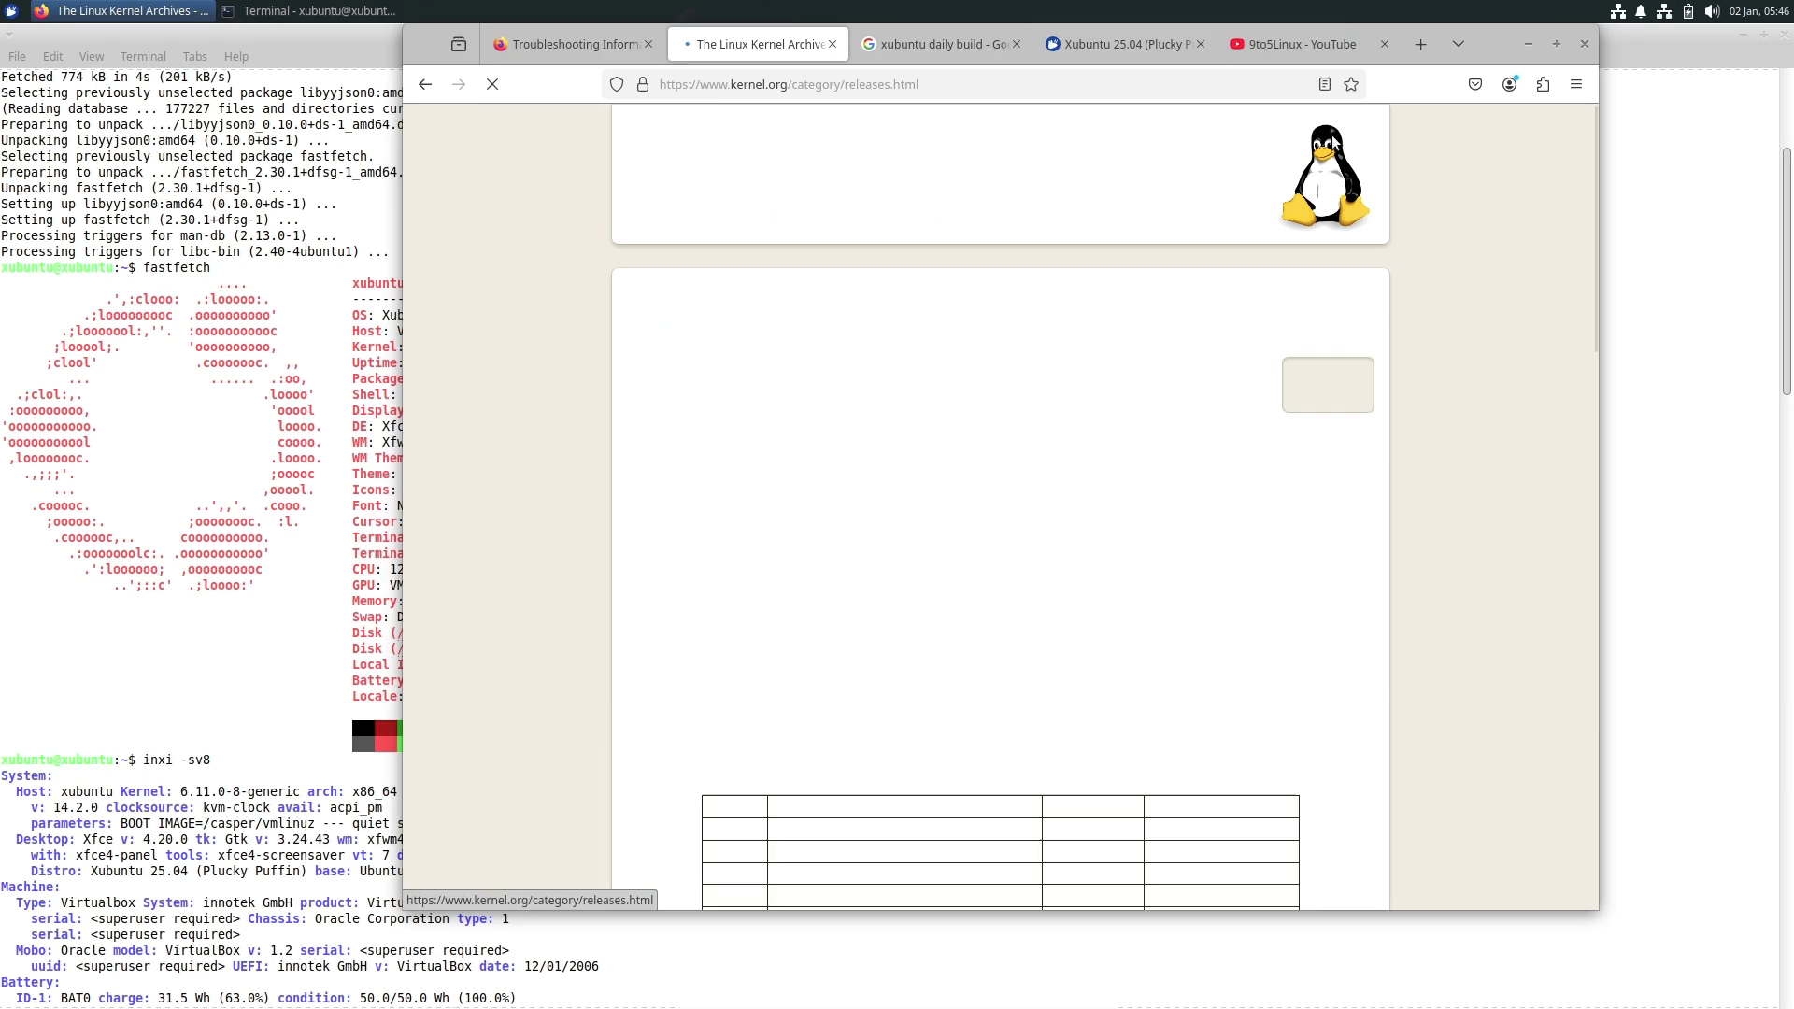
{"action": "left_click", "coordinate": [1555, 46]}
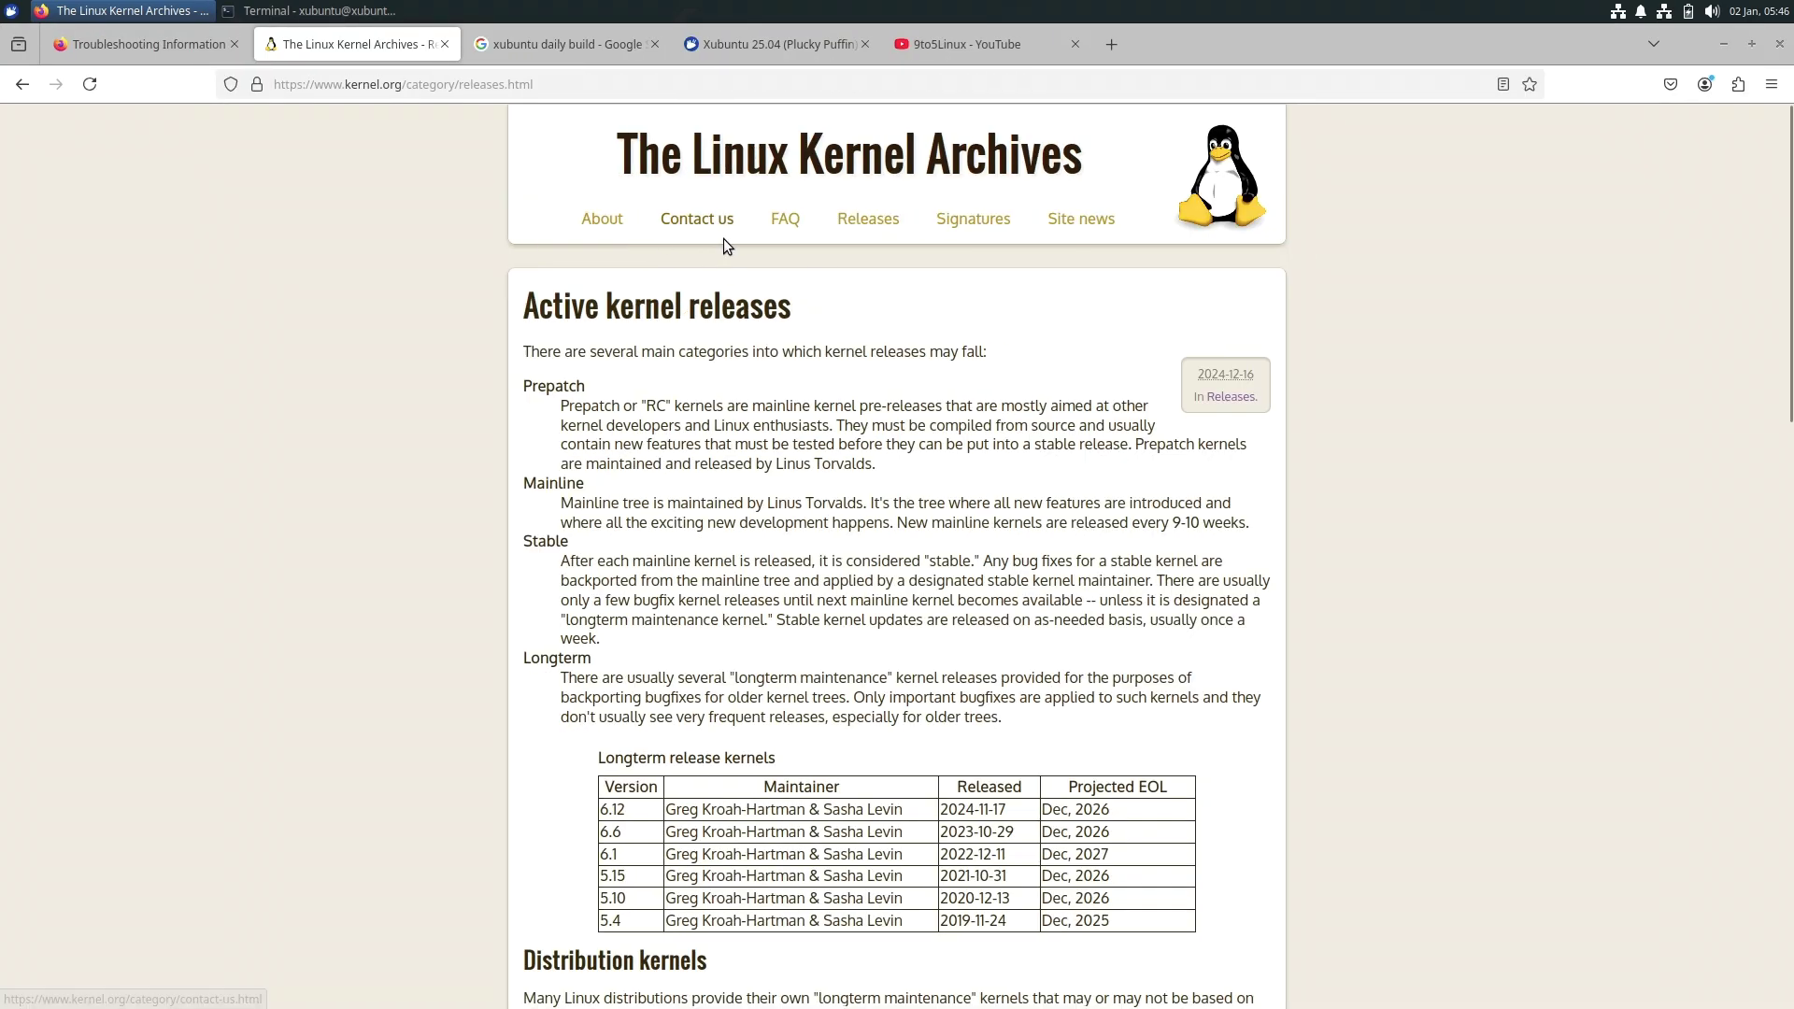
{"action": "scroll", "coordinate": [778, 569], "scroll_direction": "down", "scroll_amount": 4}
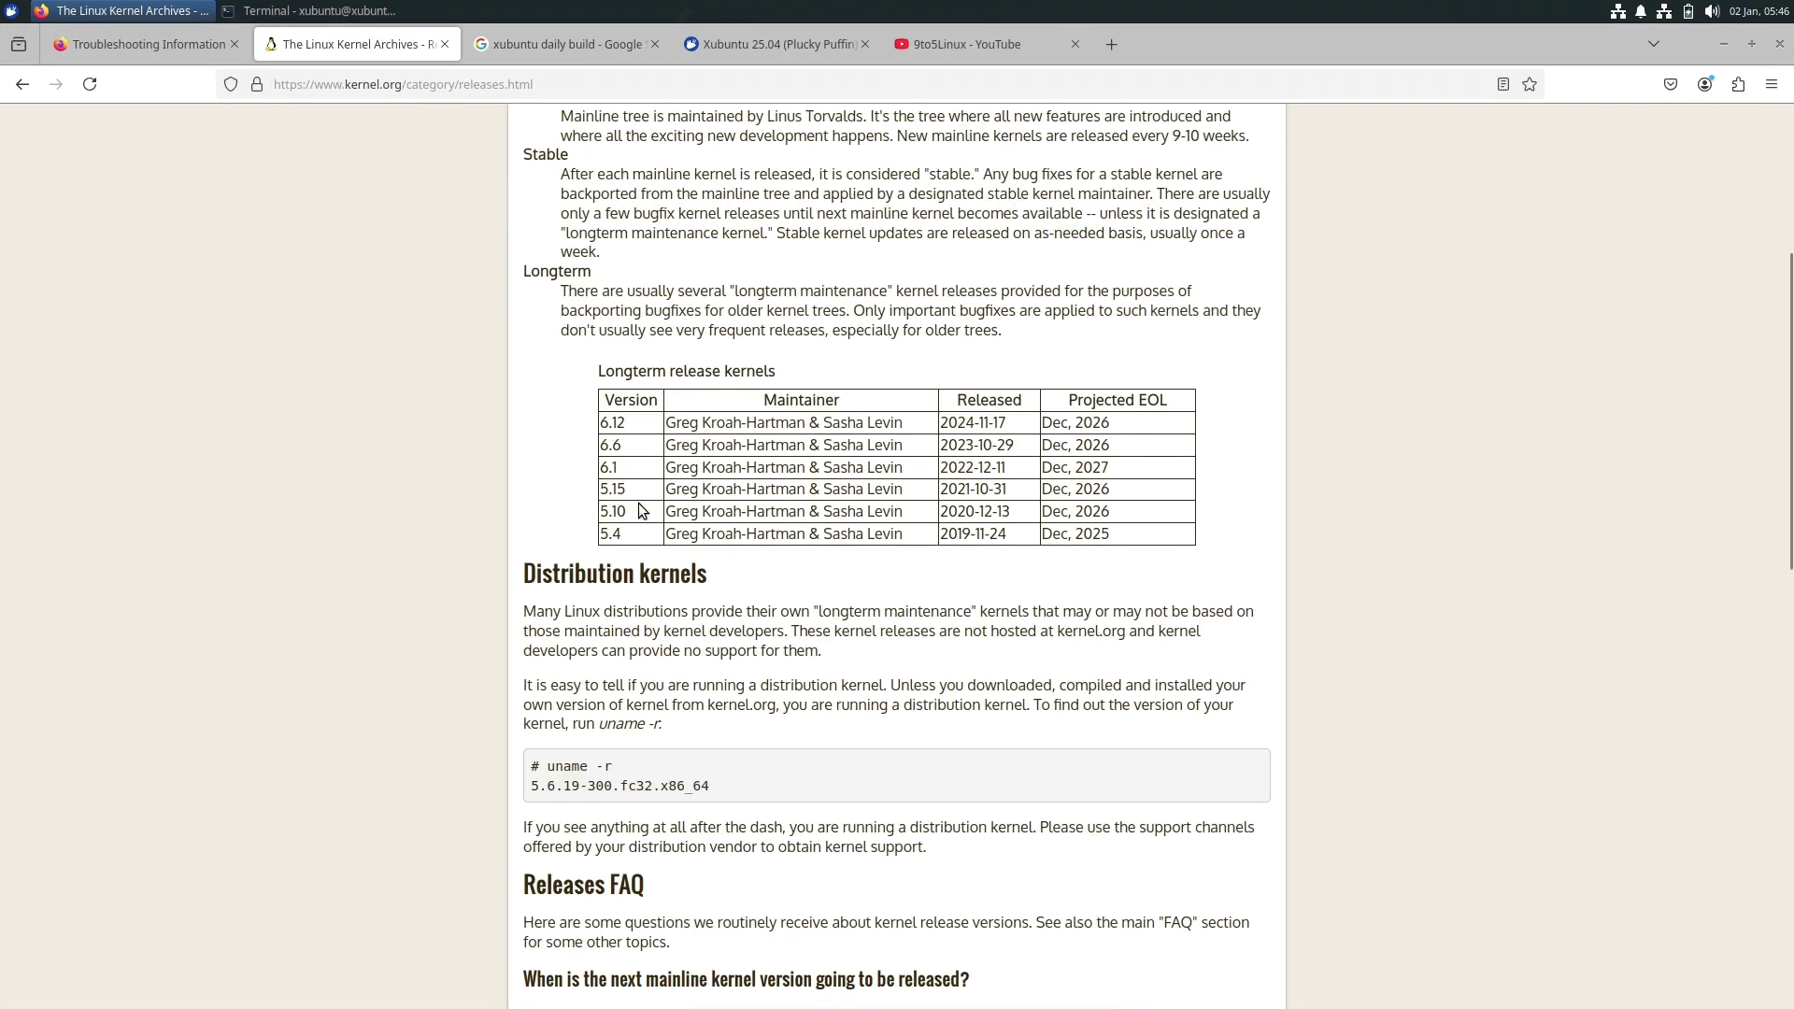
{"action": "left_click_drag", "start_coordinate": [600, 423], "coordinate": [803, 422]}
{"action": "left_click_drag", "start_coordinate": [939, 422], "coordinate": [1076, 422]}
{"action": "scroll", "coordinate": [982, 533], "scroll_direction": "up", "scroll_amount": 3}
{"action": "left_click_drag", "start_coordinate": [525, 528], "coordinate": [596, 531]}
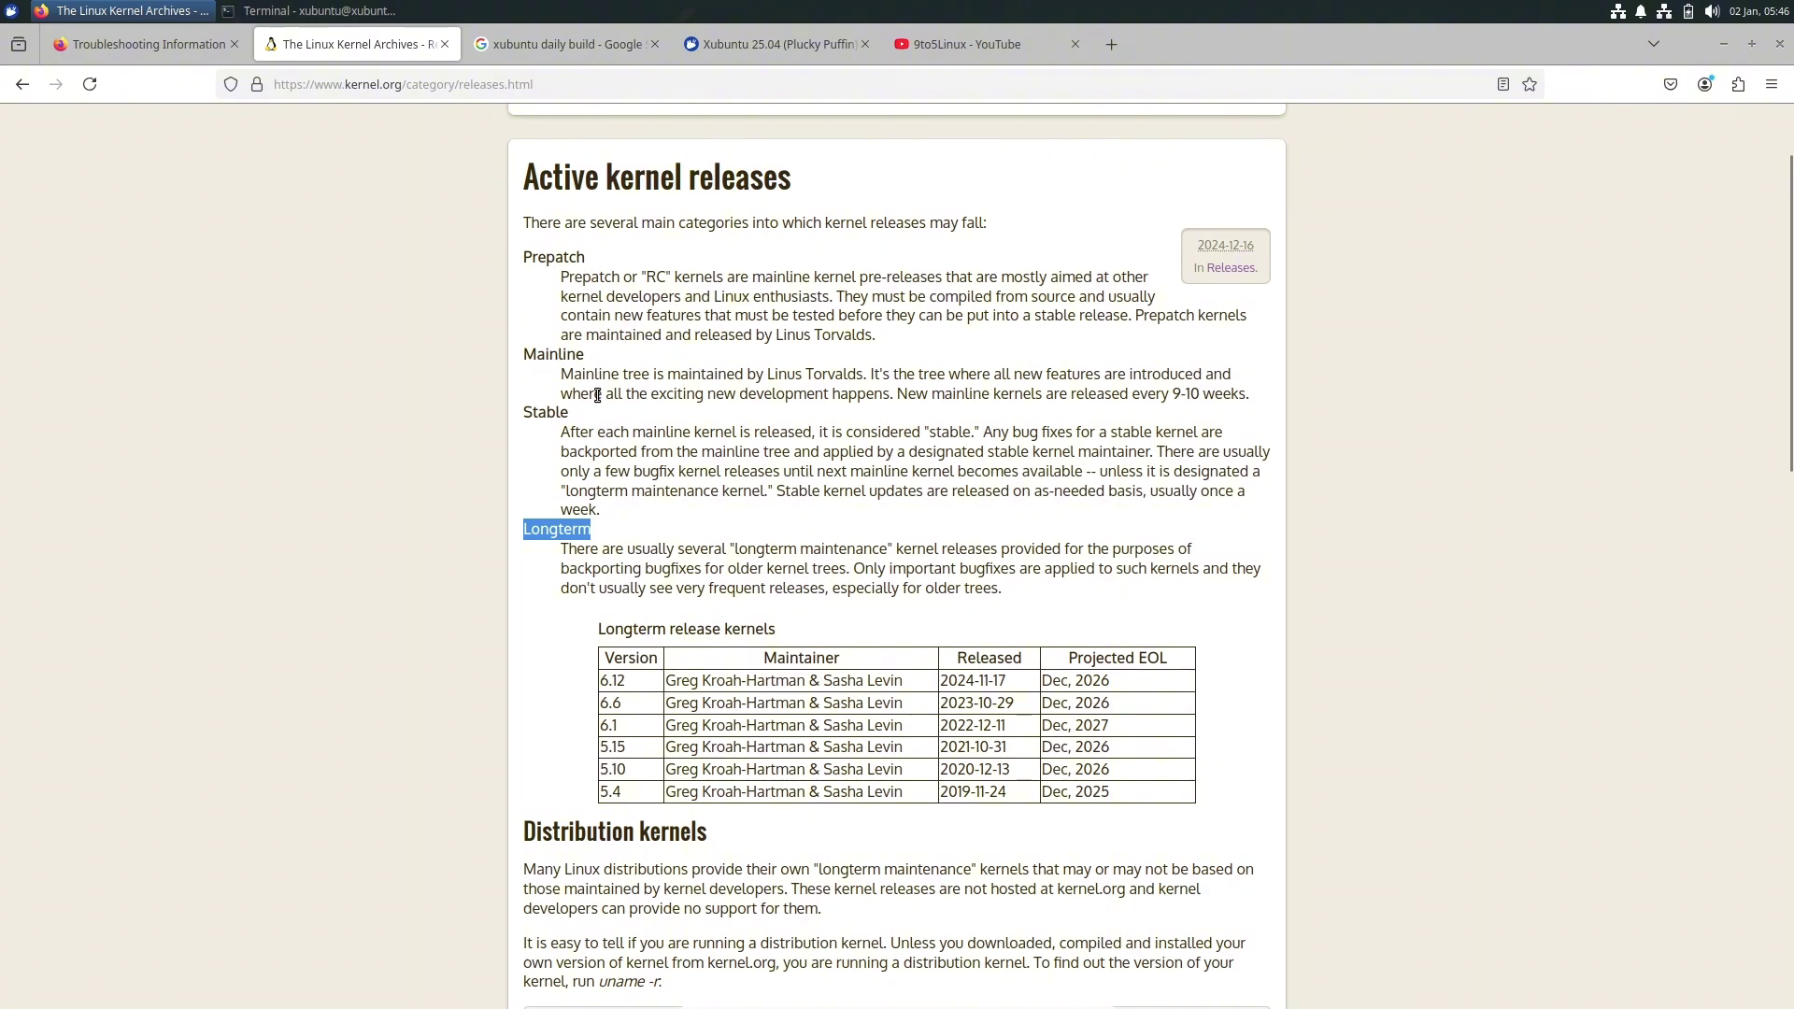
{"action": "scroll", "coordinate": [872, 330], "scroll_direction": "down", "scroll_amount": 4}
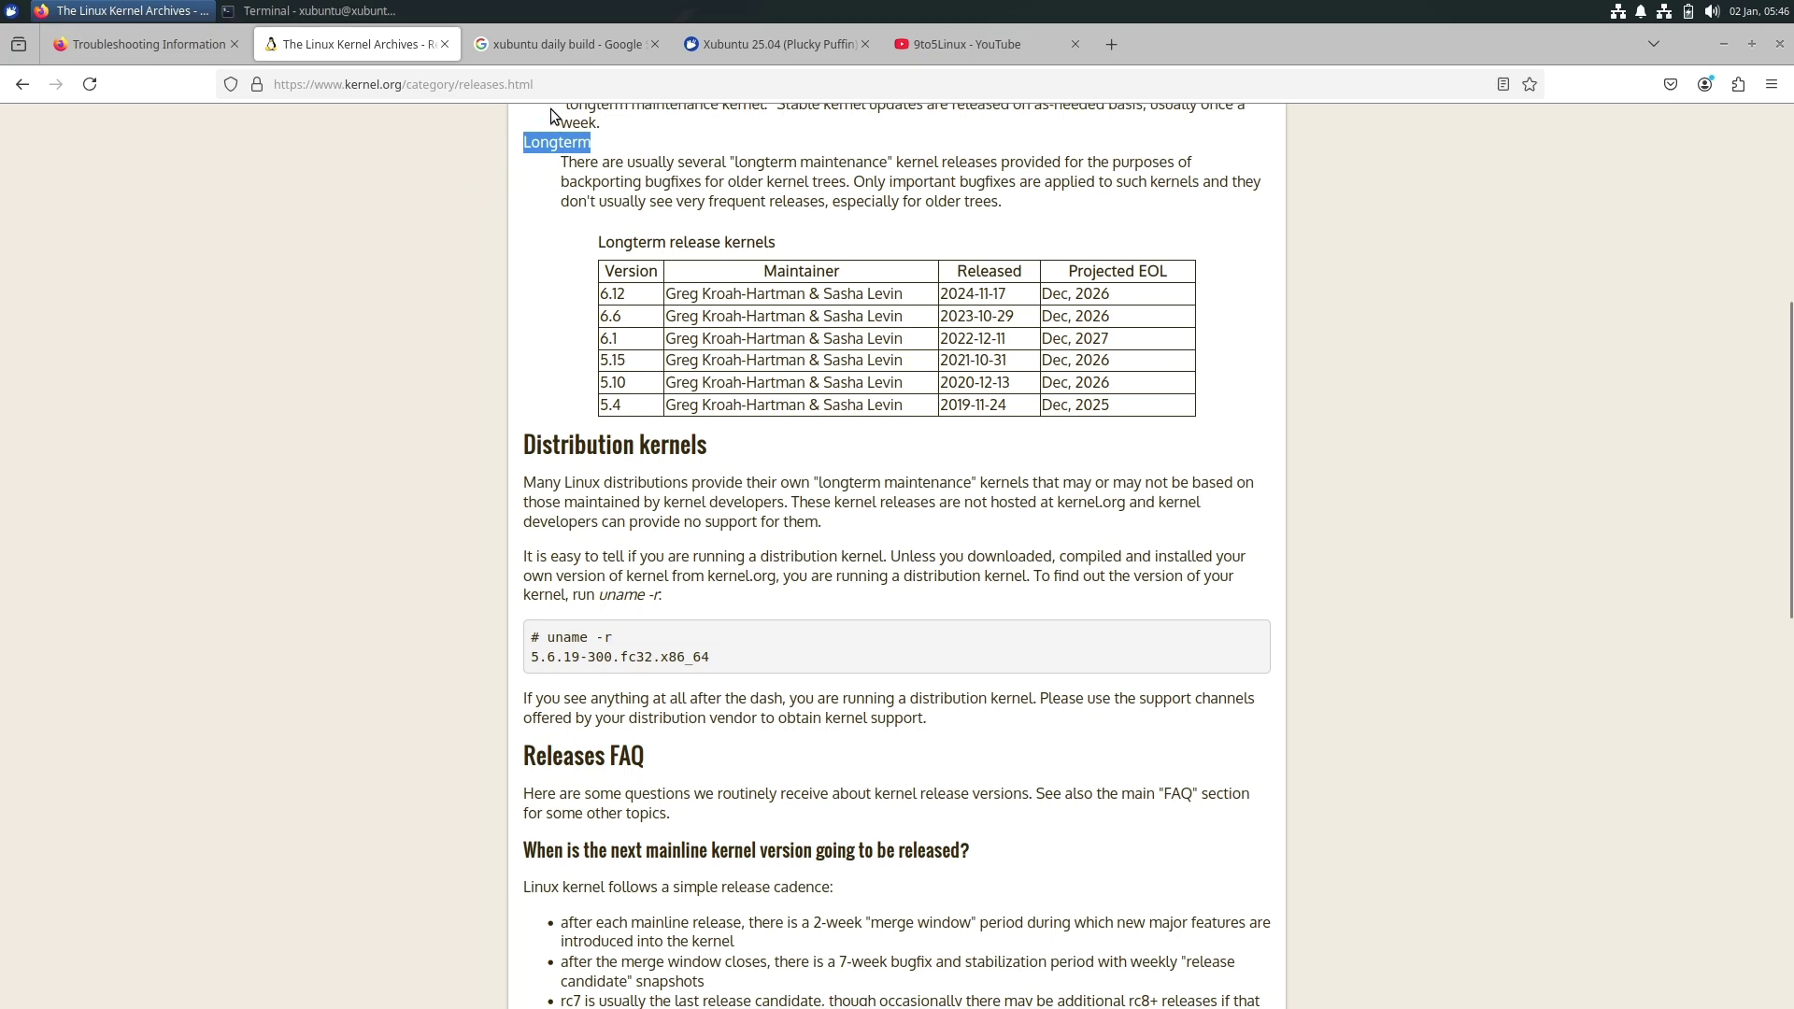
Step: From the Google results for "xubuntu daily build", open the Xubuntu 25.04 (Plucky Puffin) Daily Build page on Ubuntu cdimage
{"action": "left_click", "coordinate": [564, 48]}
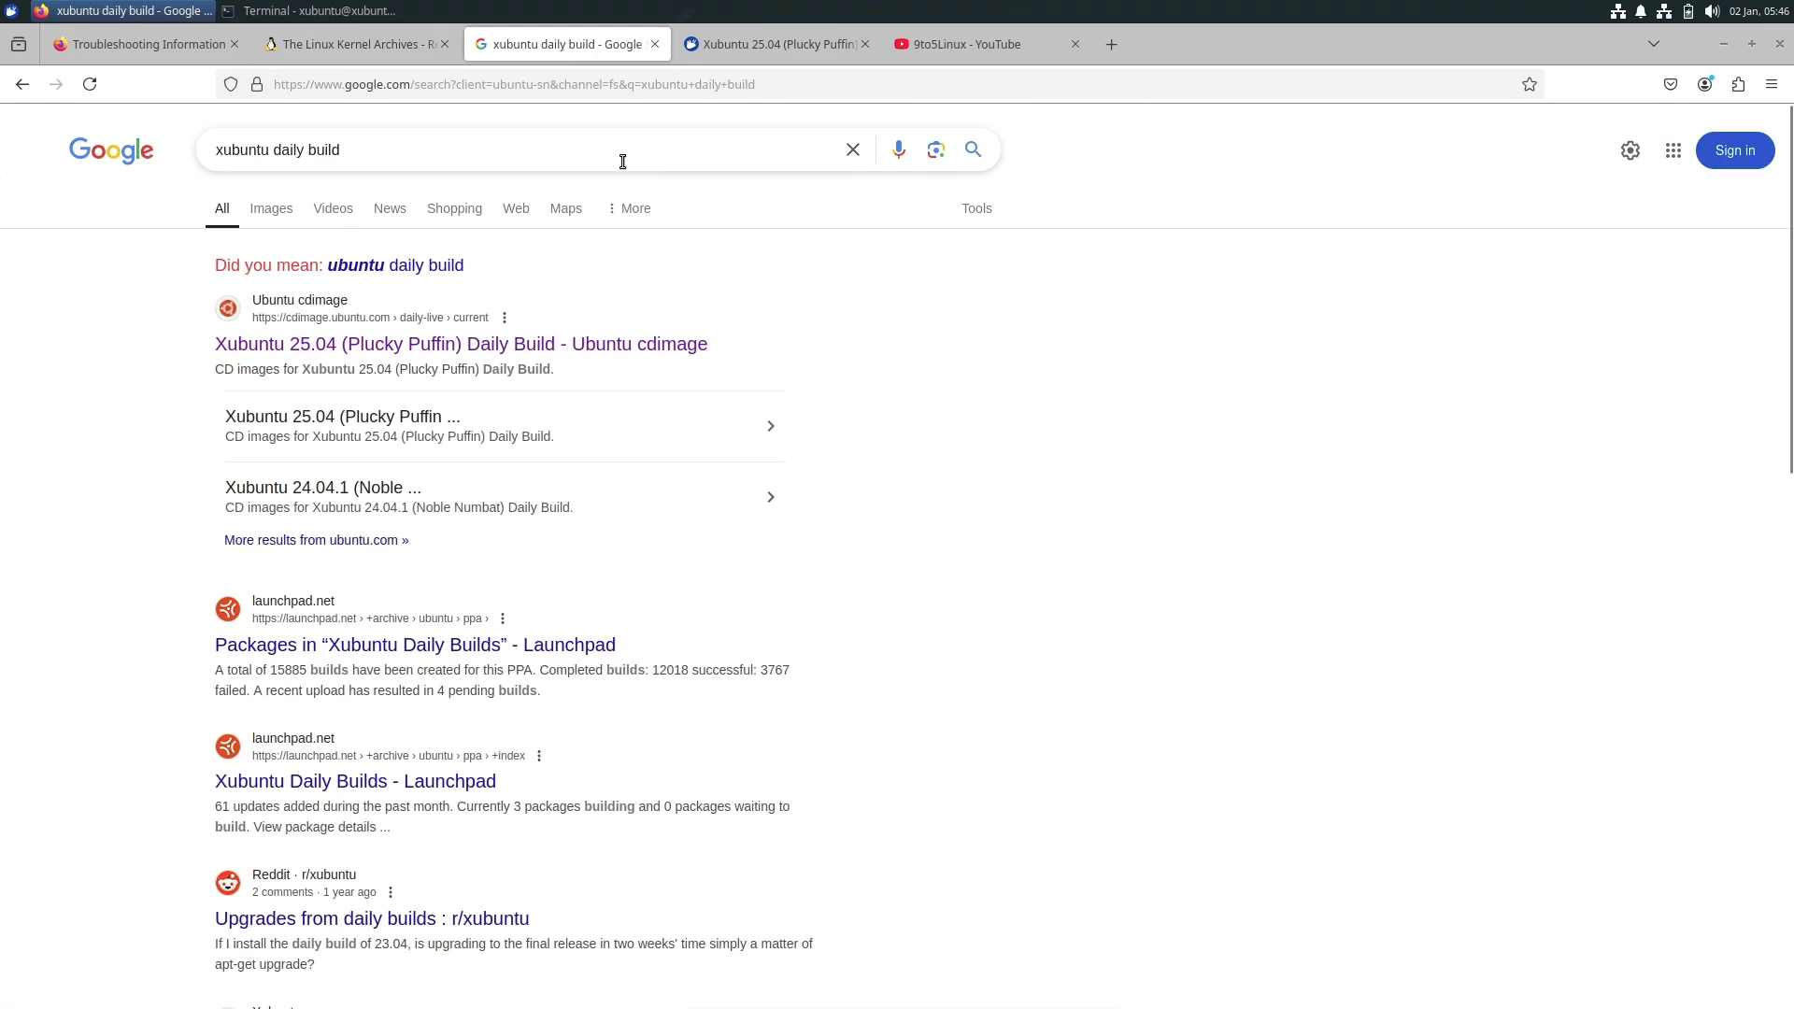
{"action": "left_click_drag", "start_coordinate": [338, 152], "coordinate": [205, 149]}
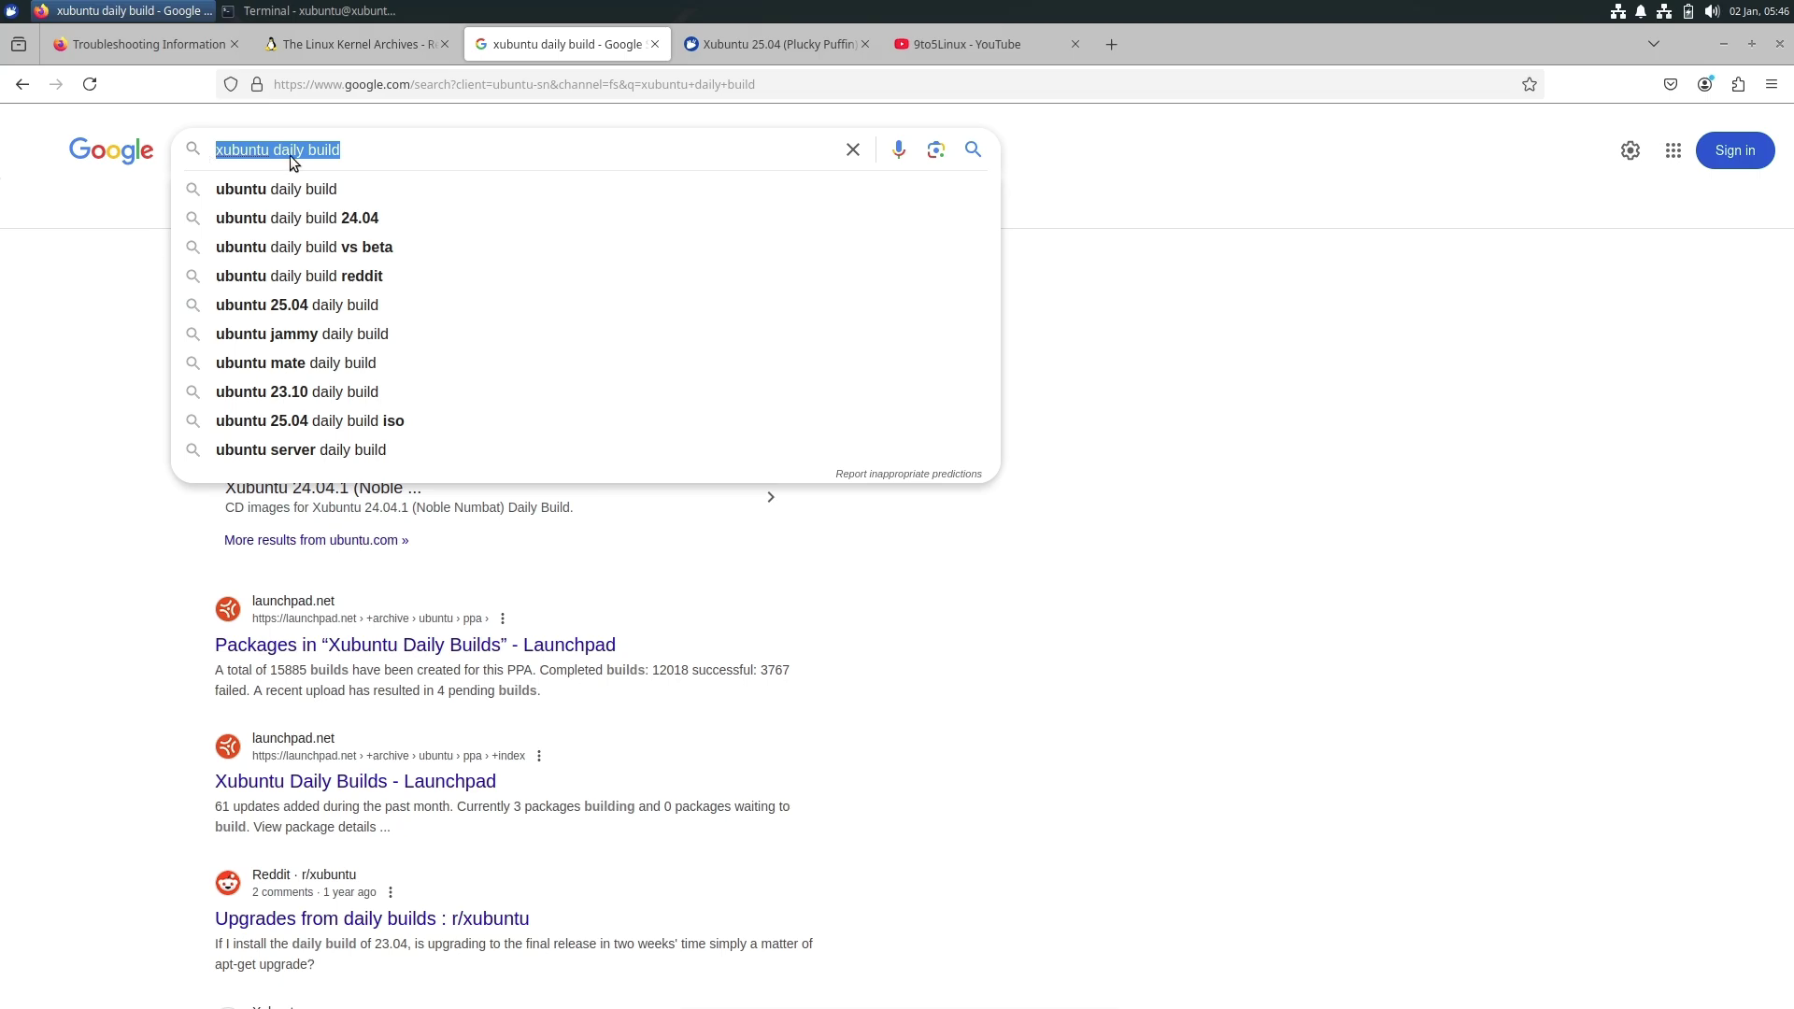
{"action": "left_click", "coordinate": [1047, 144]}
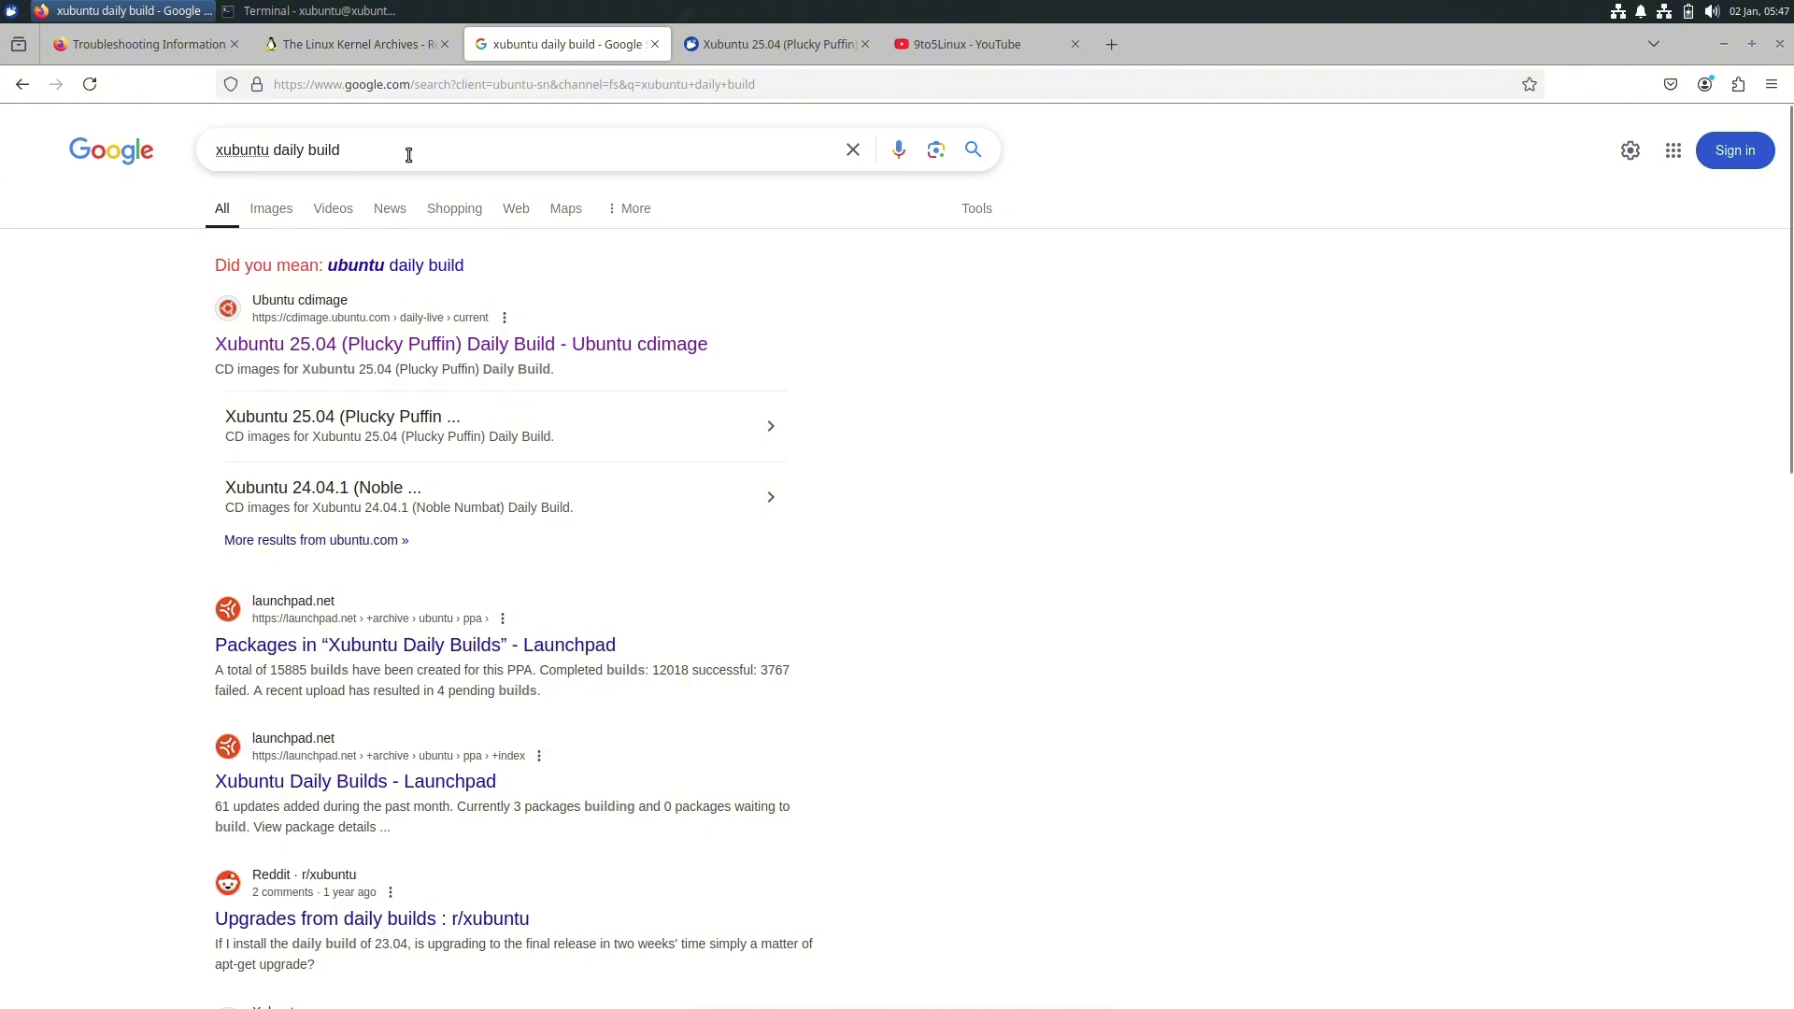
{"action": "left_click", "coordinate": [415, 346]}
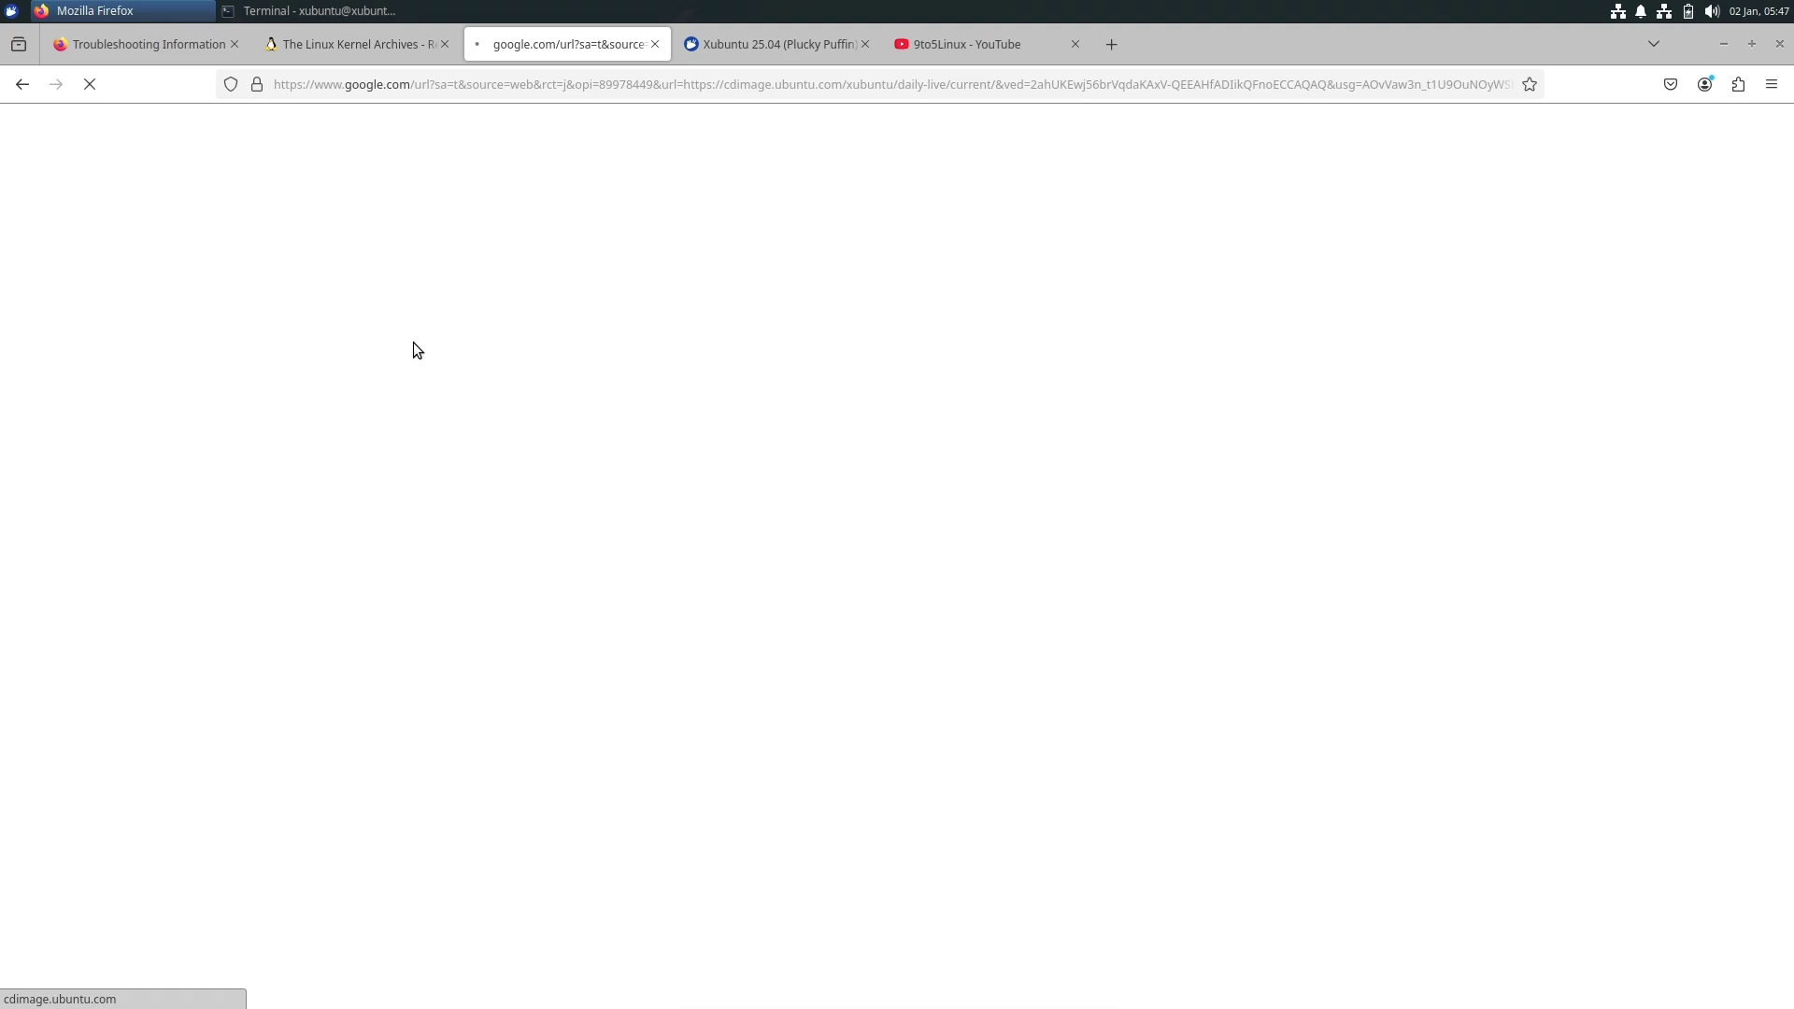
Step: Highlight the Xubuntu 25.04 (Plucky Puffin) Daily Build heading and its individual parts to point out the release
{"action": "left_click_drag", "start_coordinate": [433, 248], "coordinate": [1126, 269]}
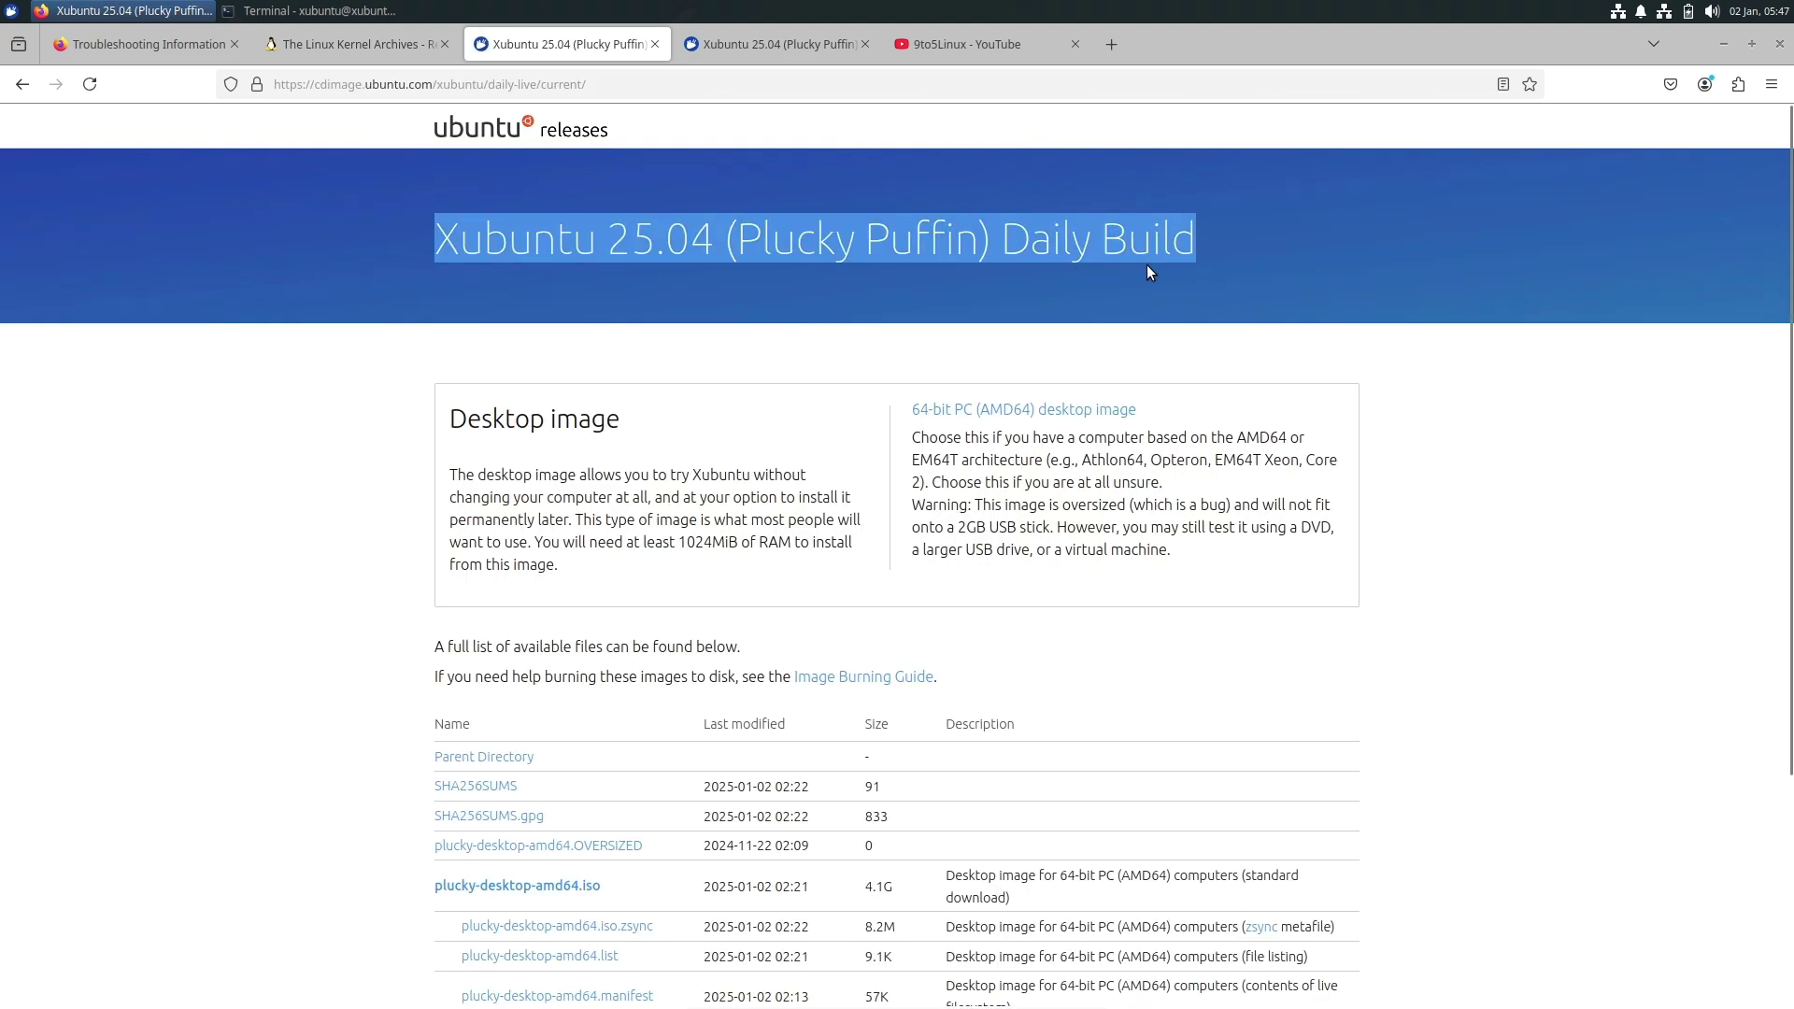
{"action": "left_click", "coordinate": [570, 257]}
{"action": "left_click_drag", "start_coordinate": [598, 251], "coordinate": [533, 246]}
{"action": "left_click", "coordinate": [411, 228]}
{"action": "left_click_drag", "start_coordinate": [725, 247], "coordinate": [1201, 249]}
Step: Check the size of plucky-desktop-amd64.iso in the file list and start downloading the image
{"action": "scroll", "coordinate": [1002, 317], "scroll_direction": "down", "scroll_amount": 3}
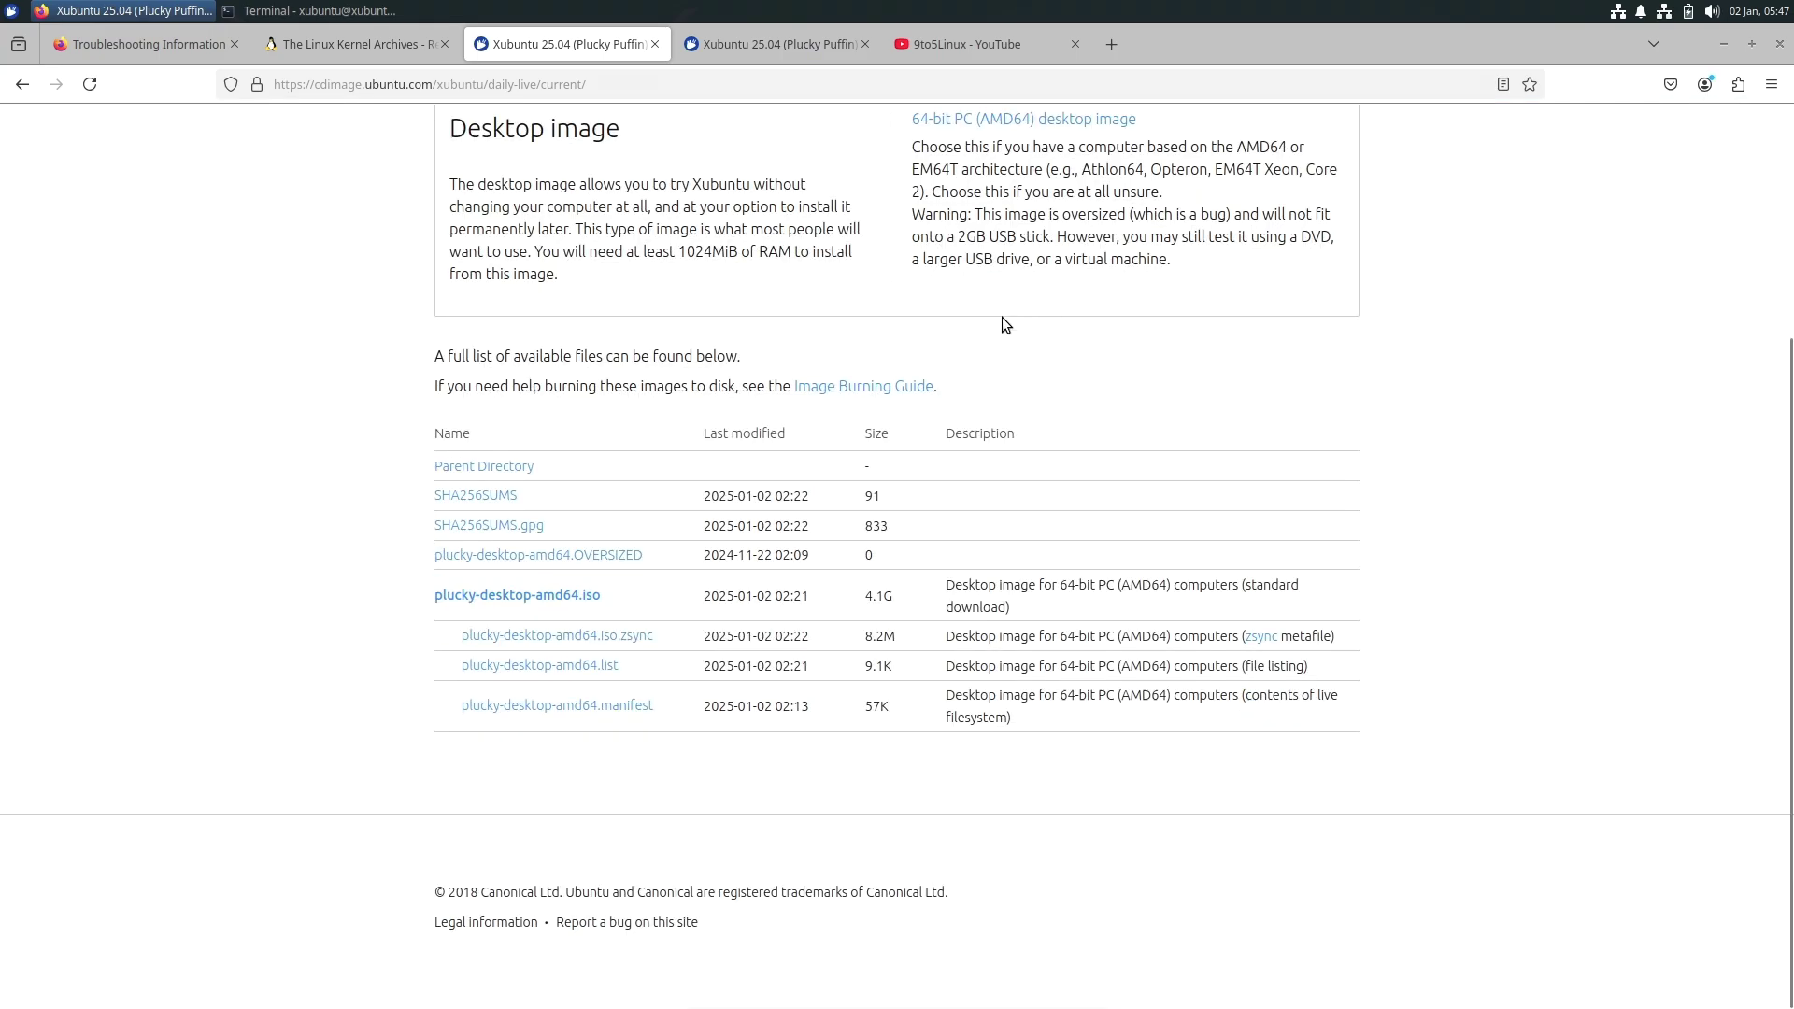
{"action": "left_click_drag", "start_coordinate": [844, 604], "coordinate": [842, 601]}
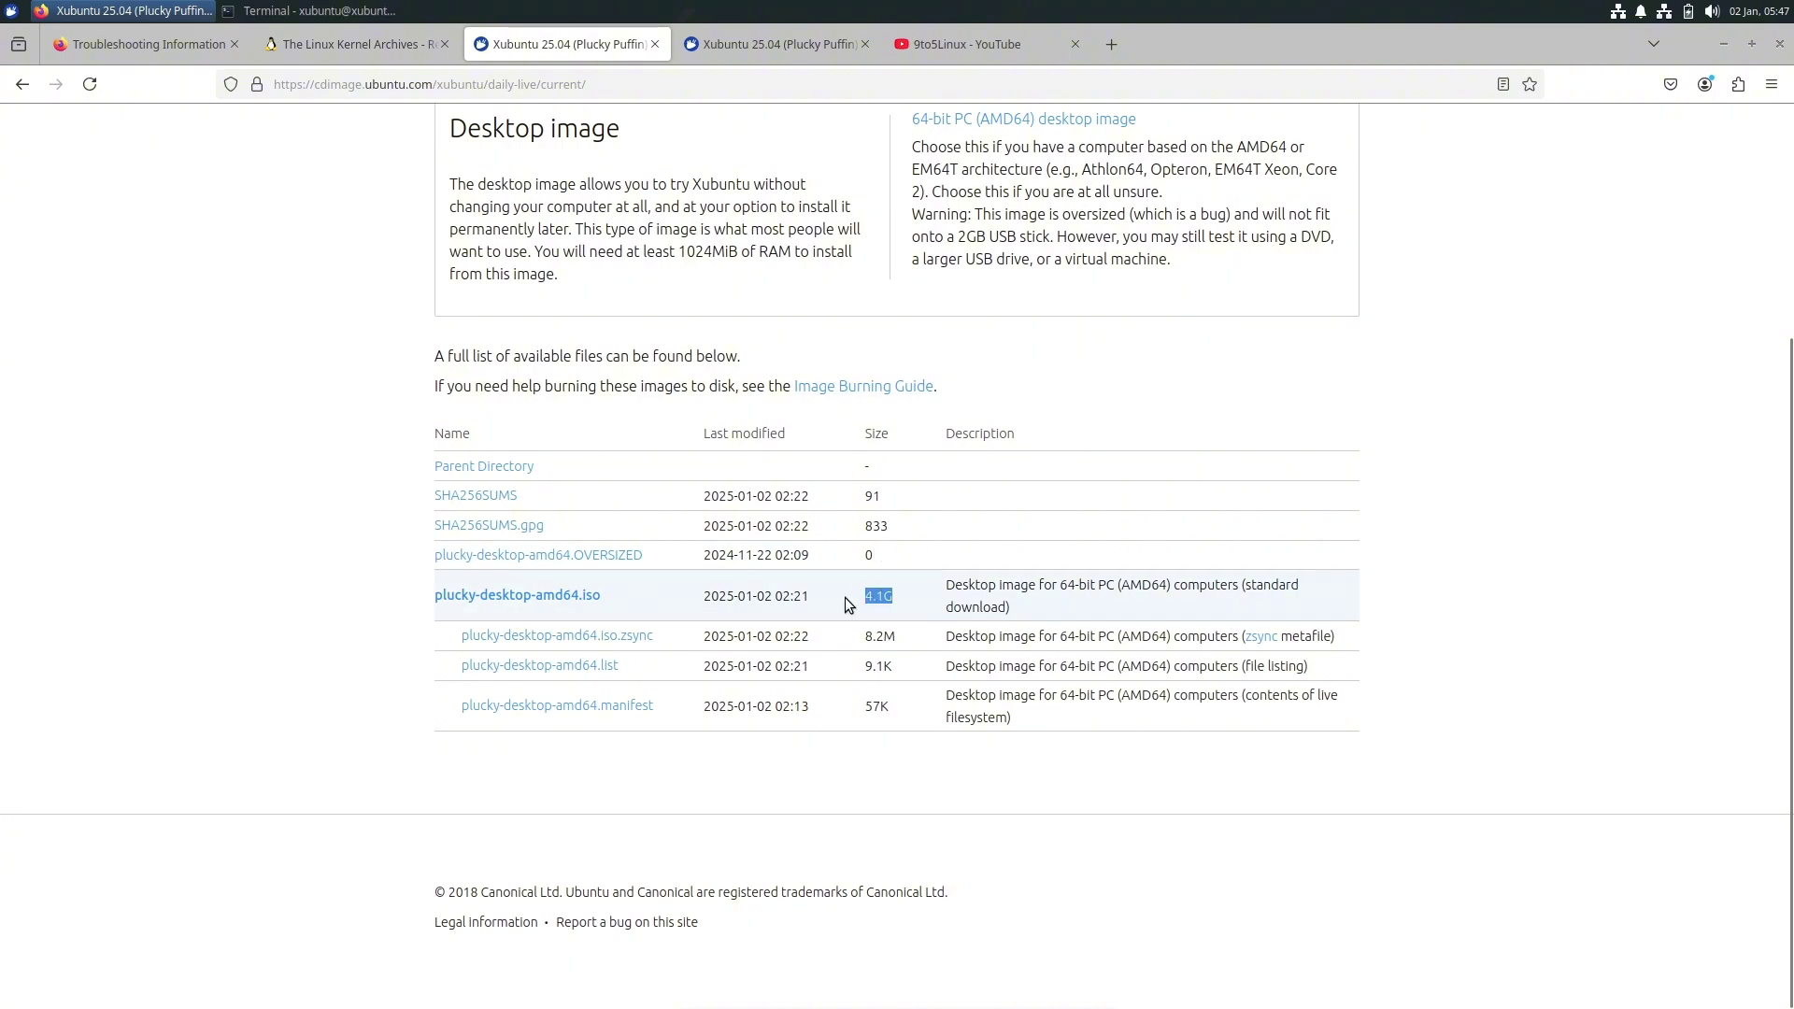
{"action": "left_click", "coordinate": [546, 602]}
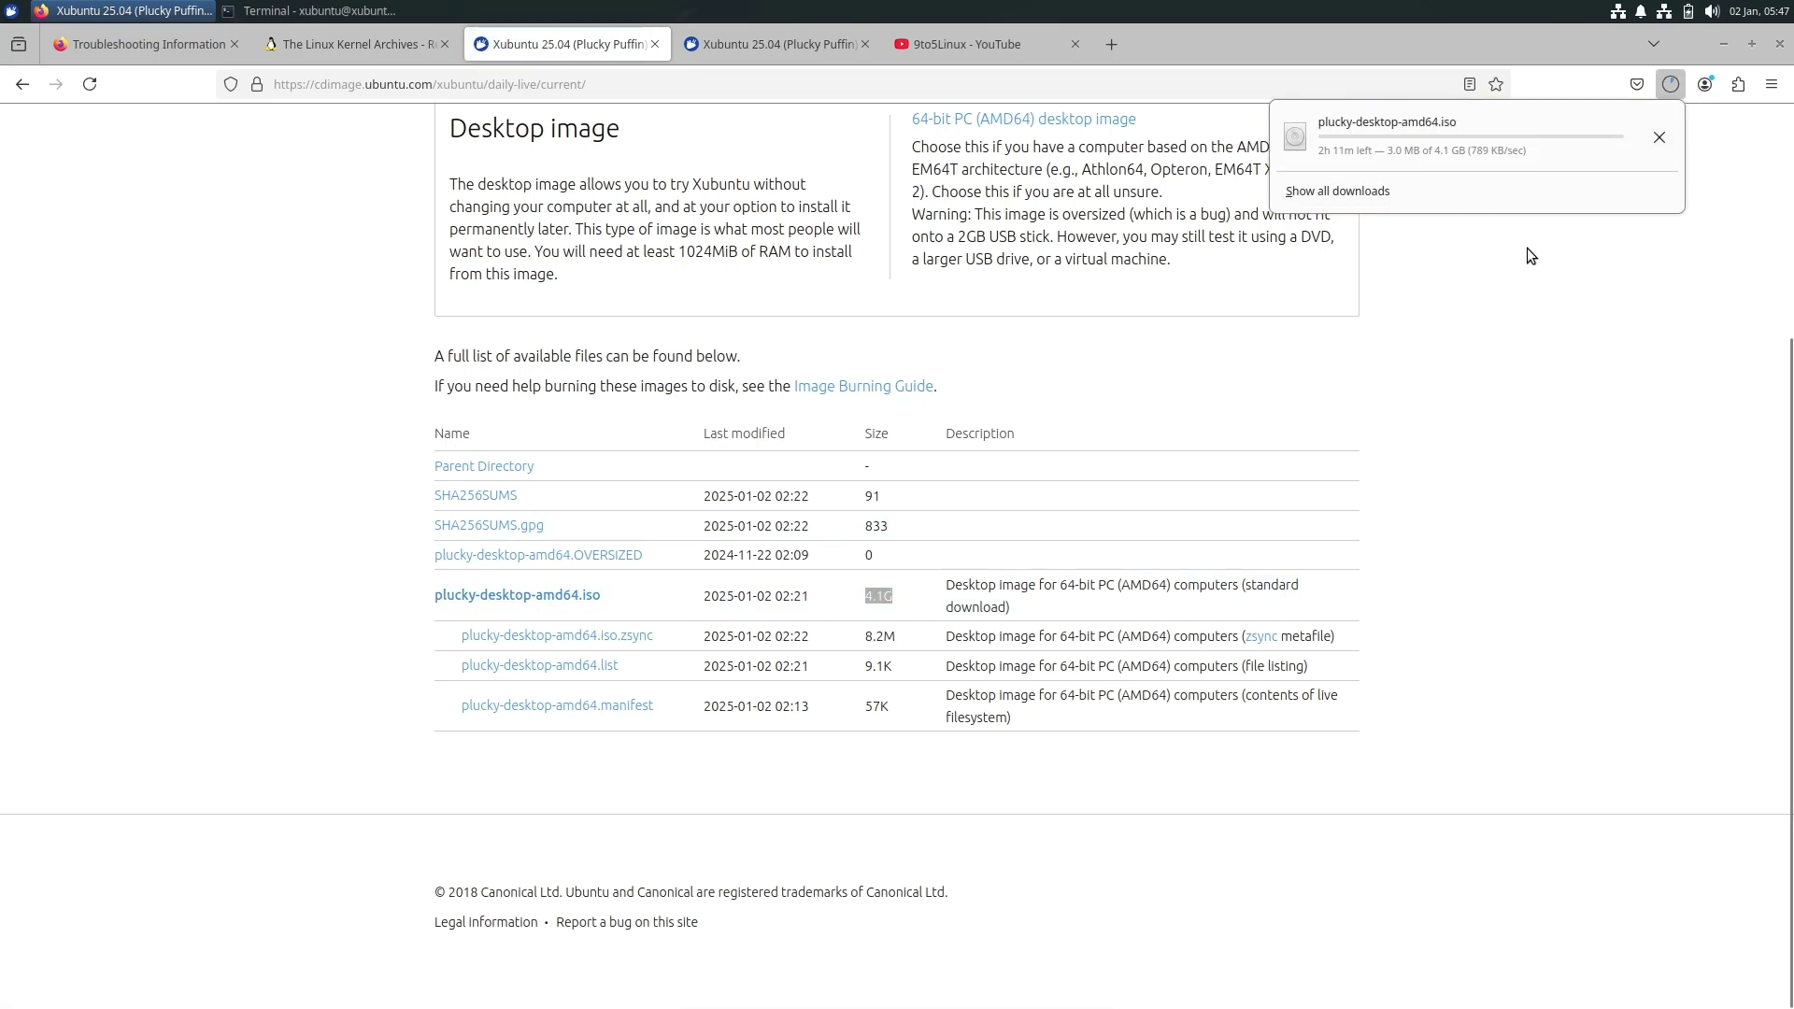
Step: Cancel the plucky-desktop-amd64.iso download and close both Xubuntu daily build tabs and the Linux Kernel Archives tab
{"action": "left_click", "coordinate": [1659, 138]}
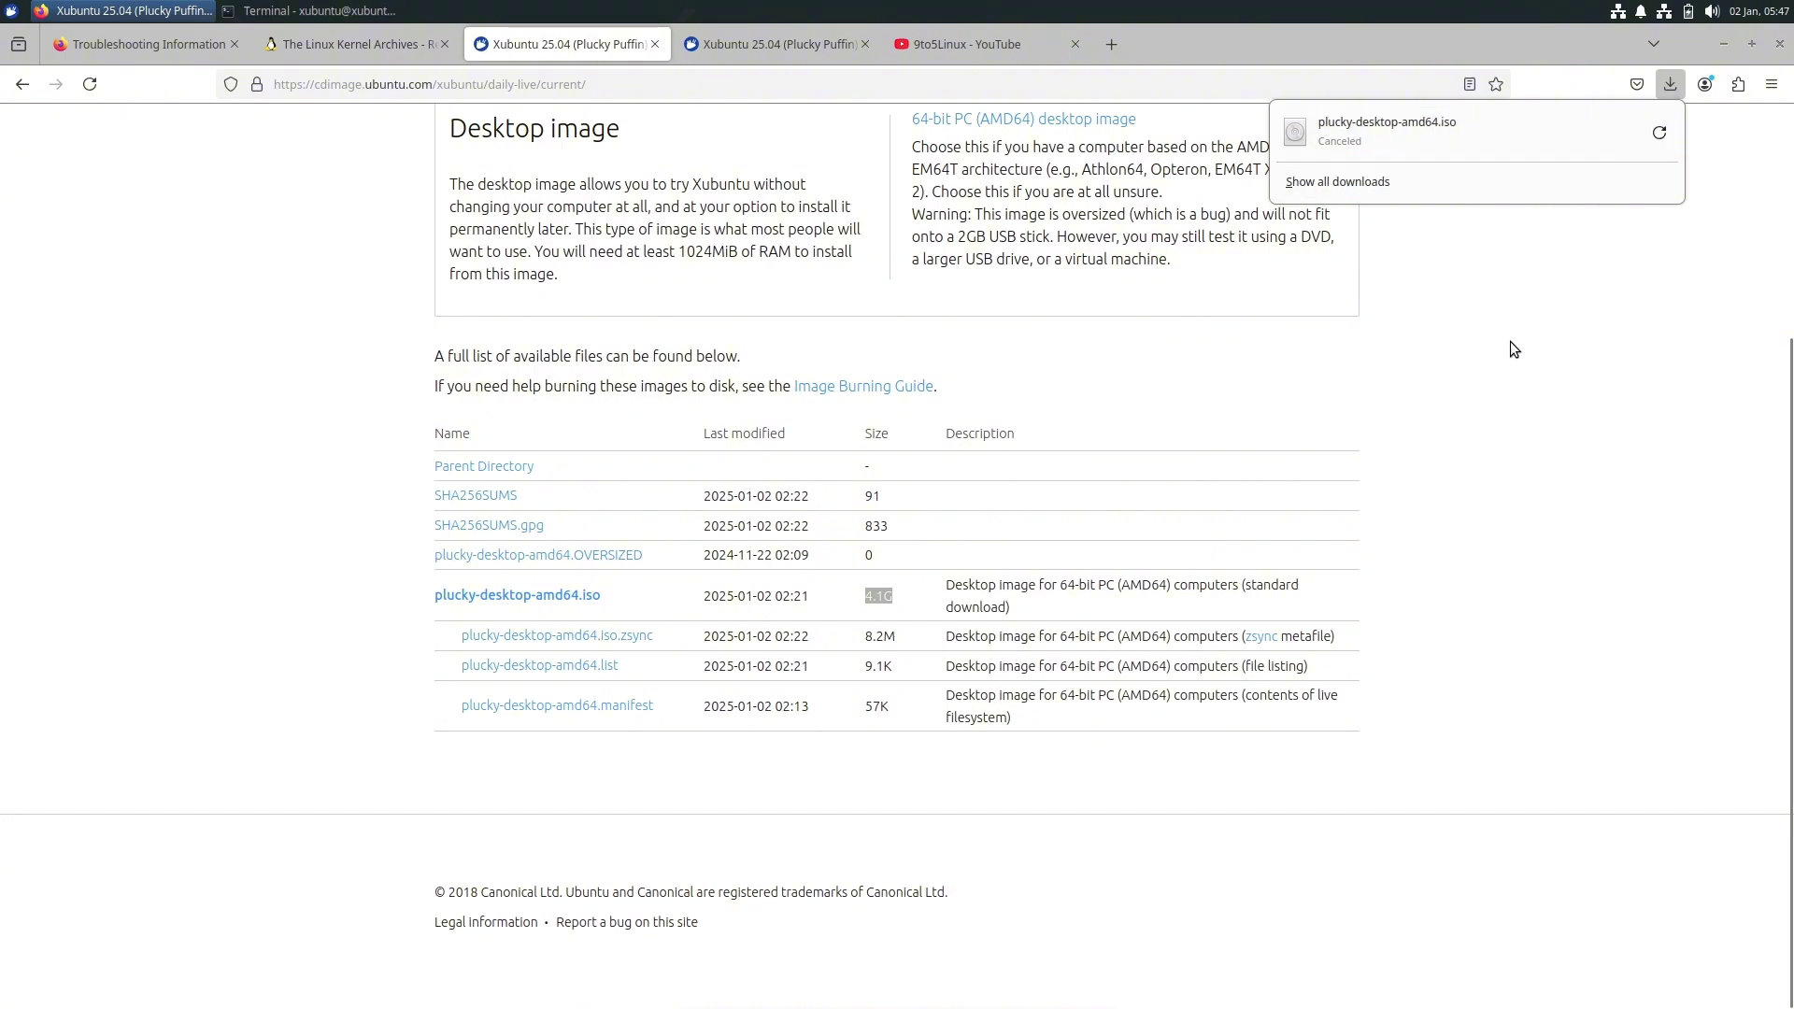
{"action": "left_click", "coordinate": [653, 49]}
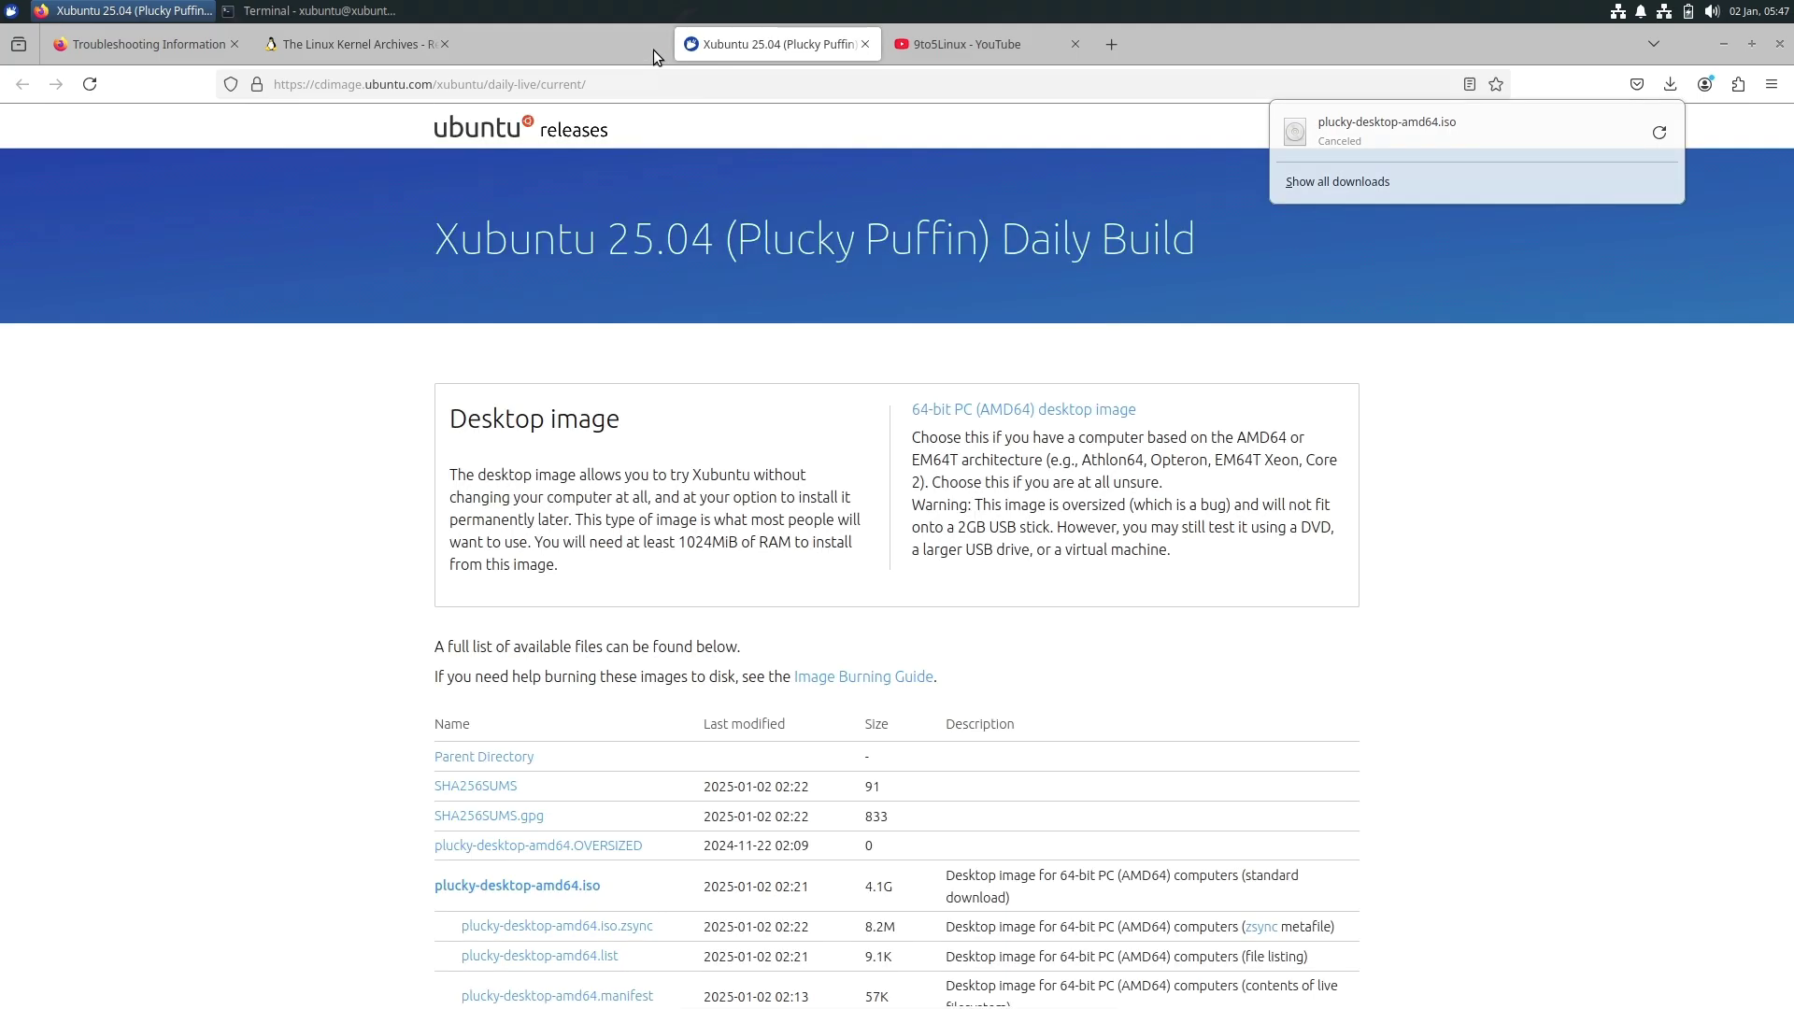
{"action": "left_click", "coordinate": [653, 49]}
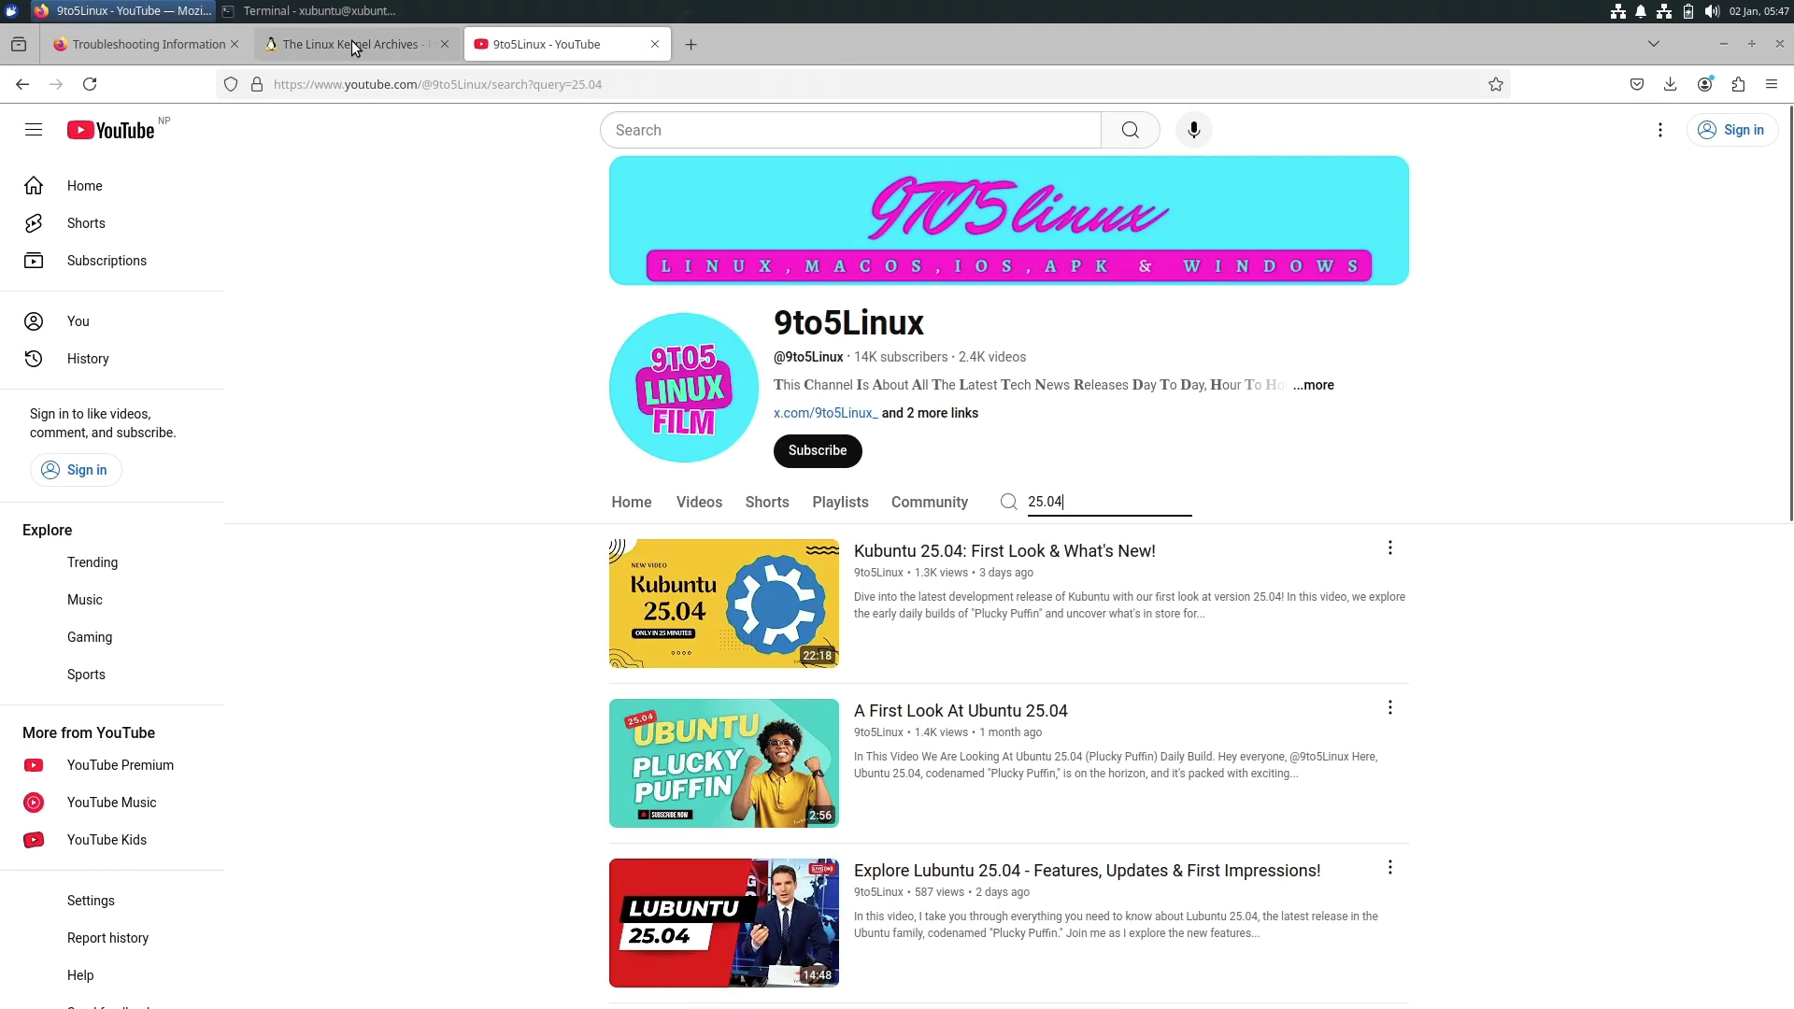
{"action": "left_click", "coordinate": [351, 41]}
{"action": "left_click", "coordinate": [445, 45]}
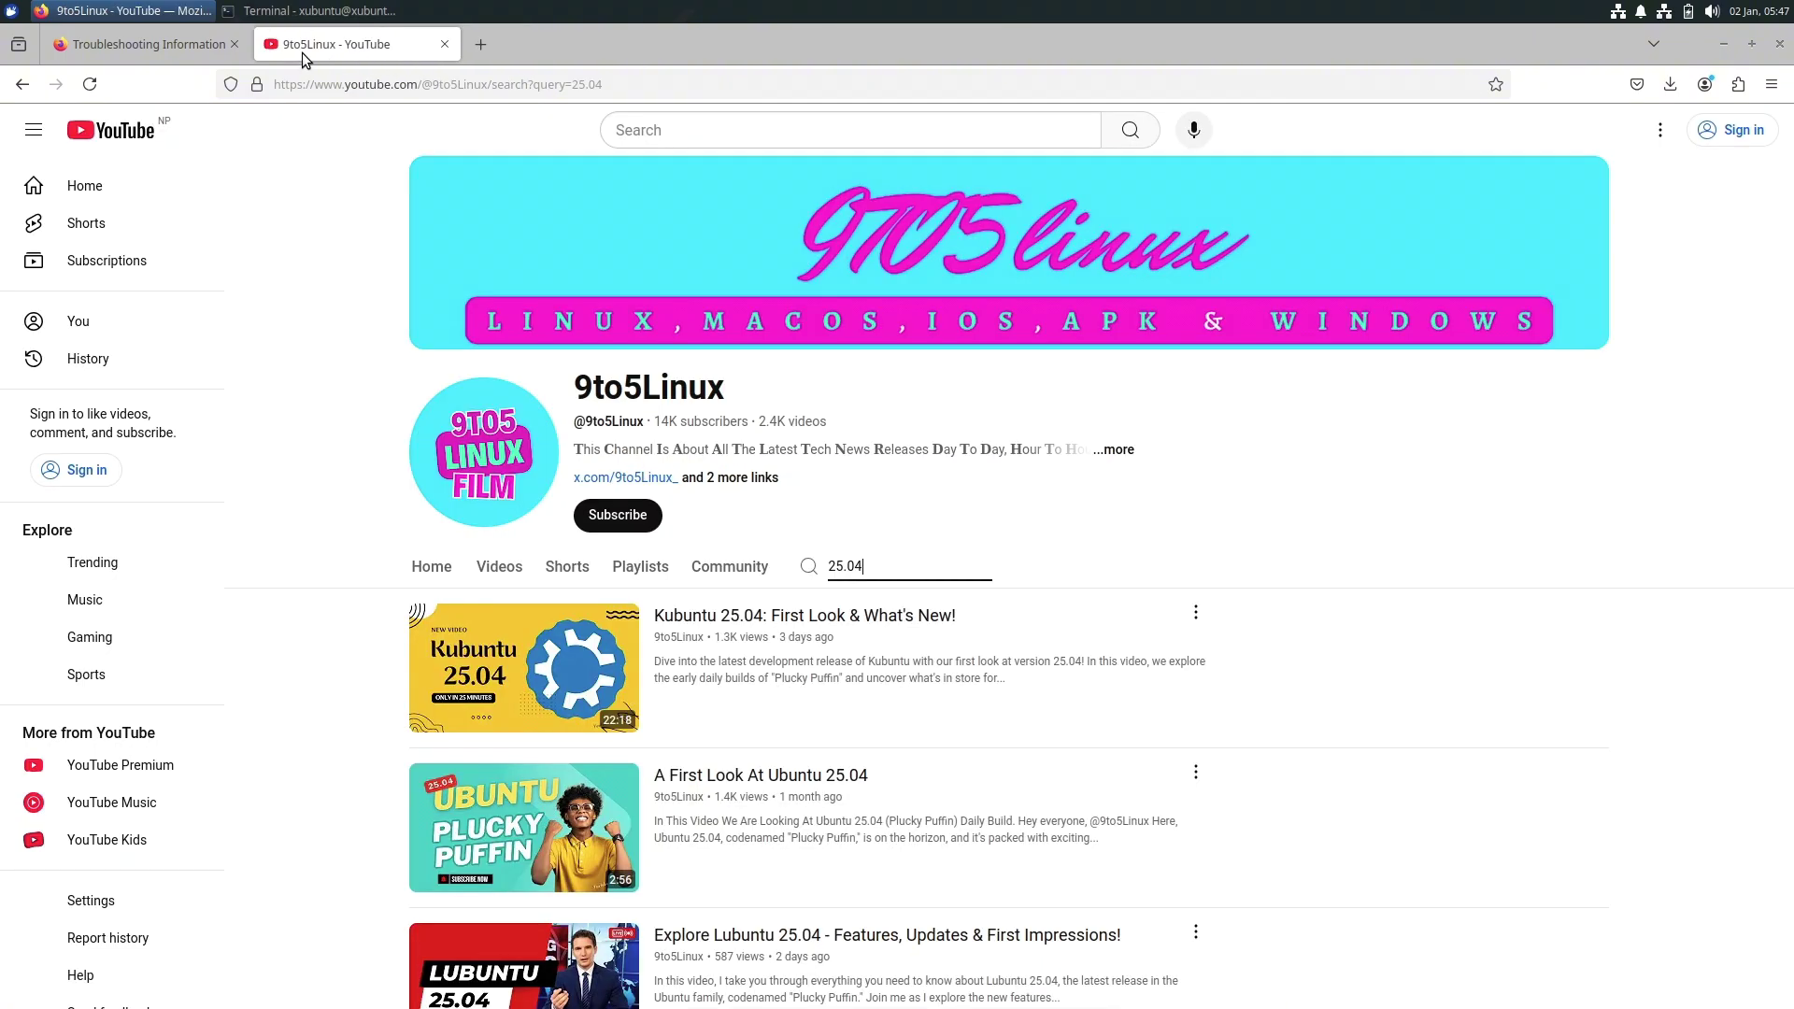
Step: On Firefox's Troubleshooting Information page, highlight the version, memory size and available disk space under Application Basics
{"action": "left_click", "coordinate": [180, 46]}
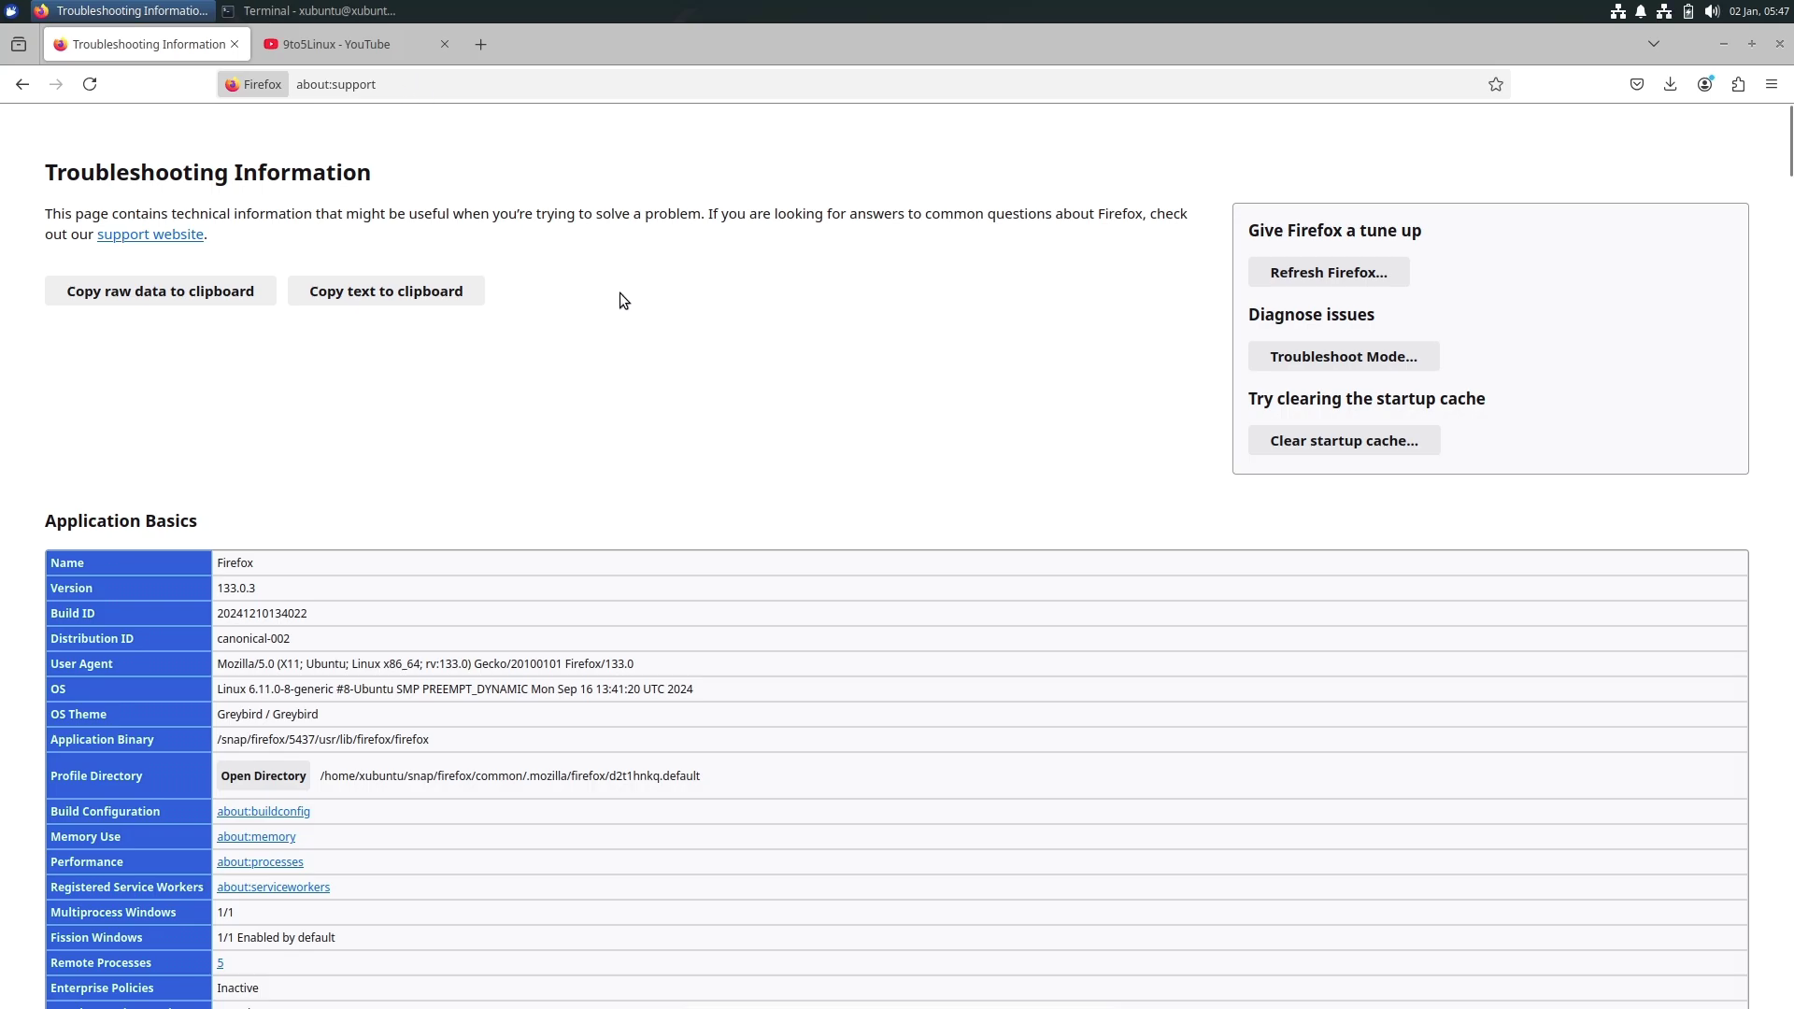
{"action": "scroll", "coordinate": [619, 293], "scroll_direction": "down", "scroll_amount": 3}
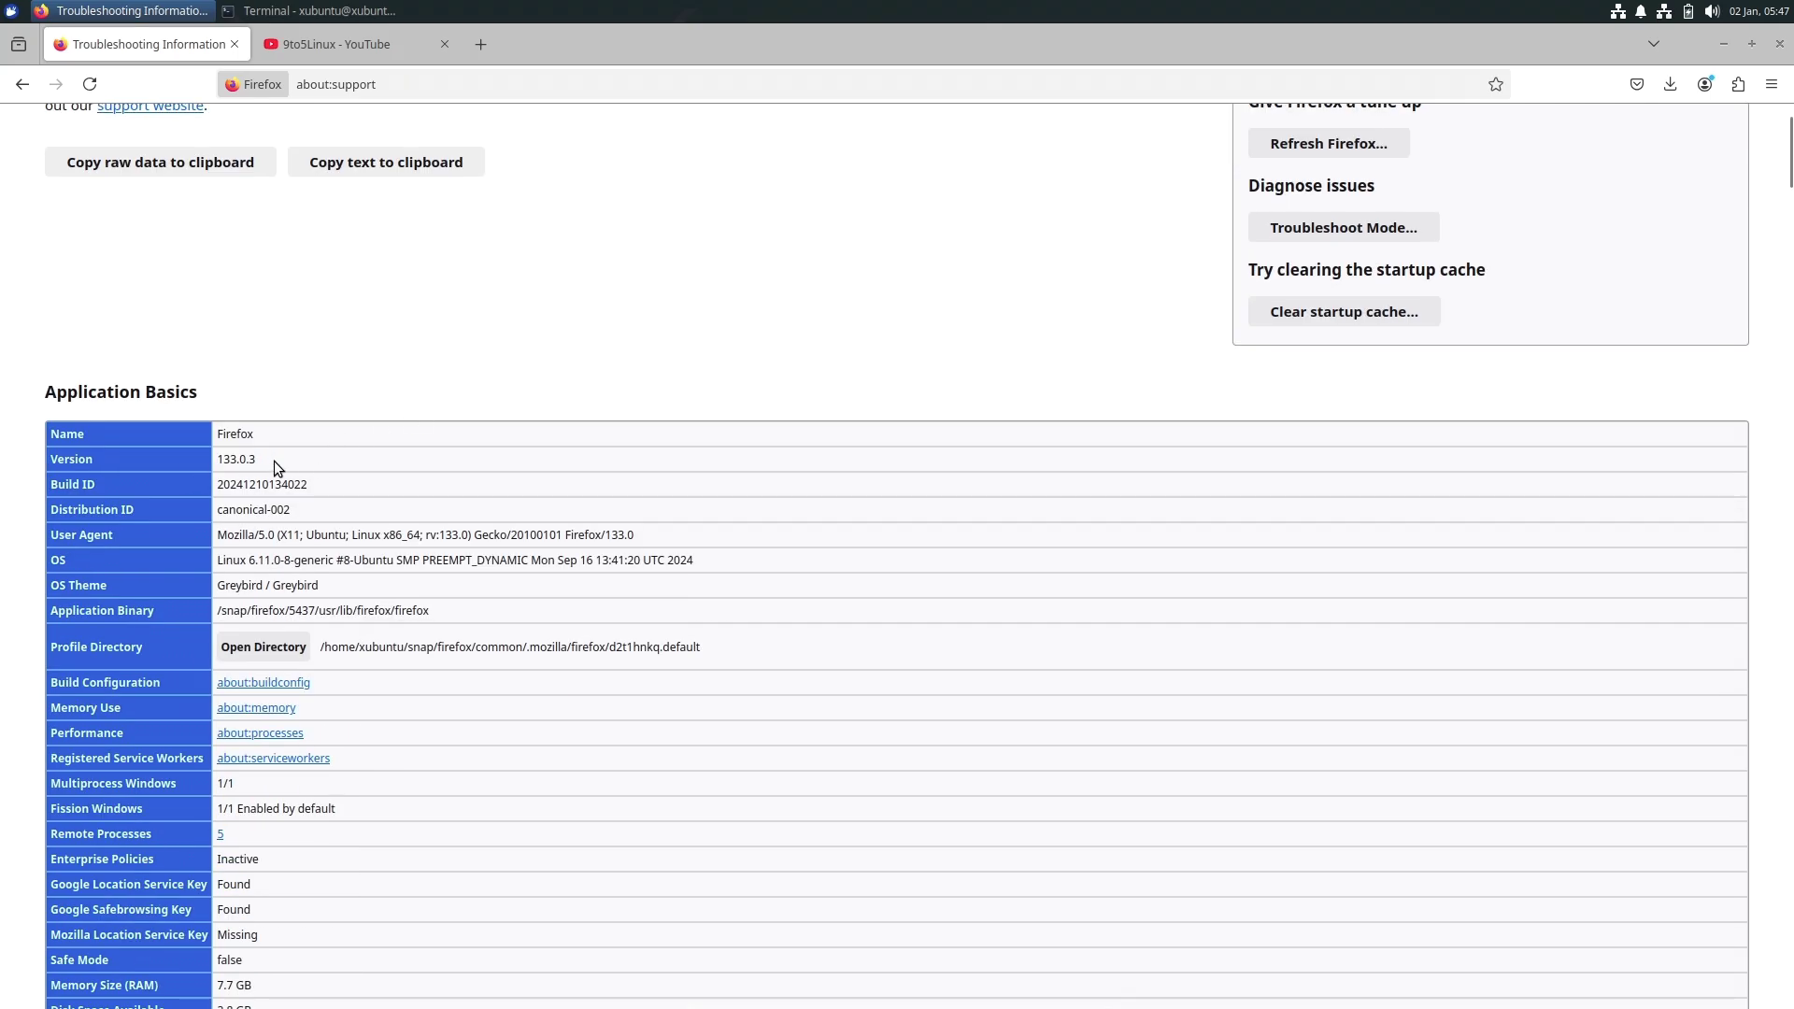
{"action": "left_click_drag", "start_coordinate": [221, 462], "coordinate": [211, 461]}
{"action": "scroll", "coordinate": [403, 652], "scroll_direction": "down", "scroll_amount": 3}
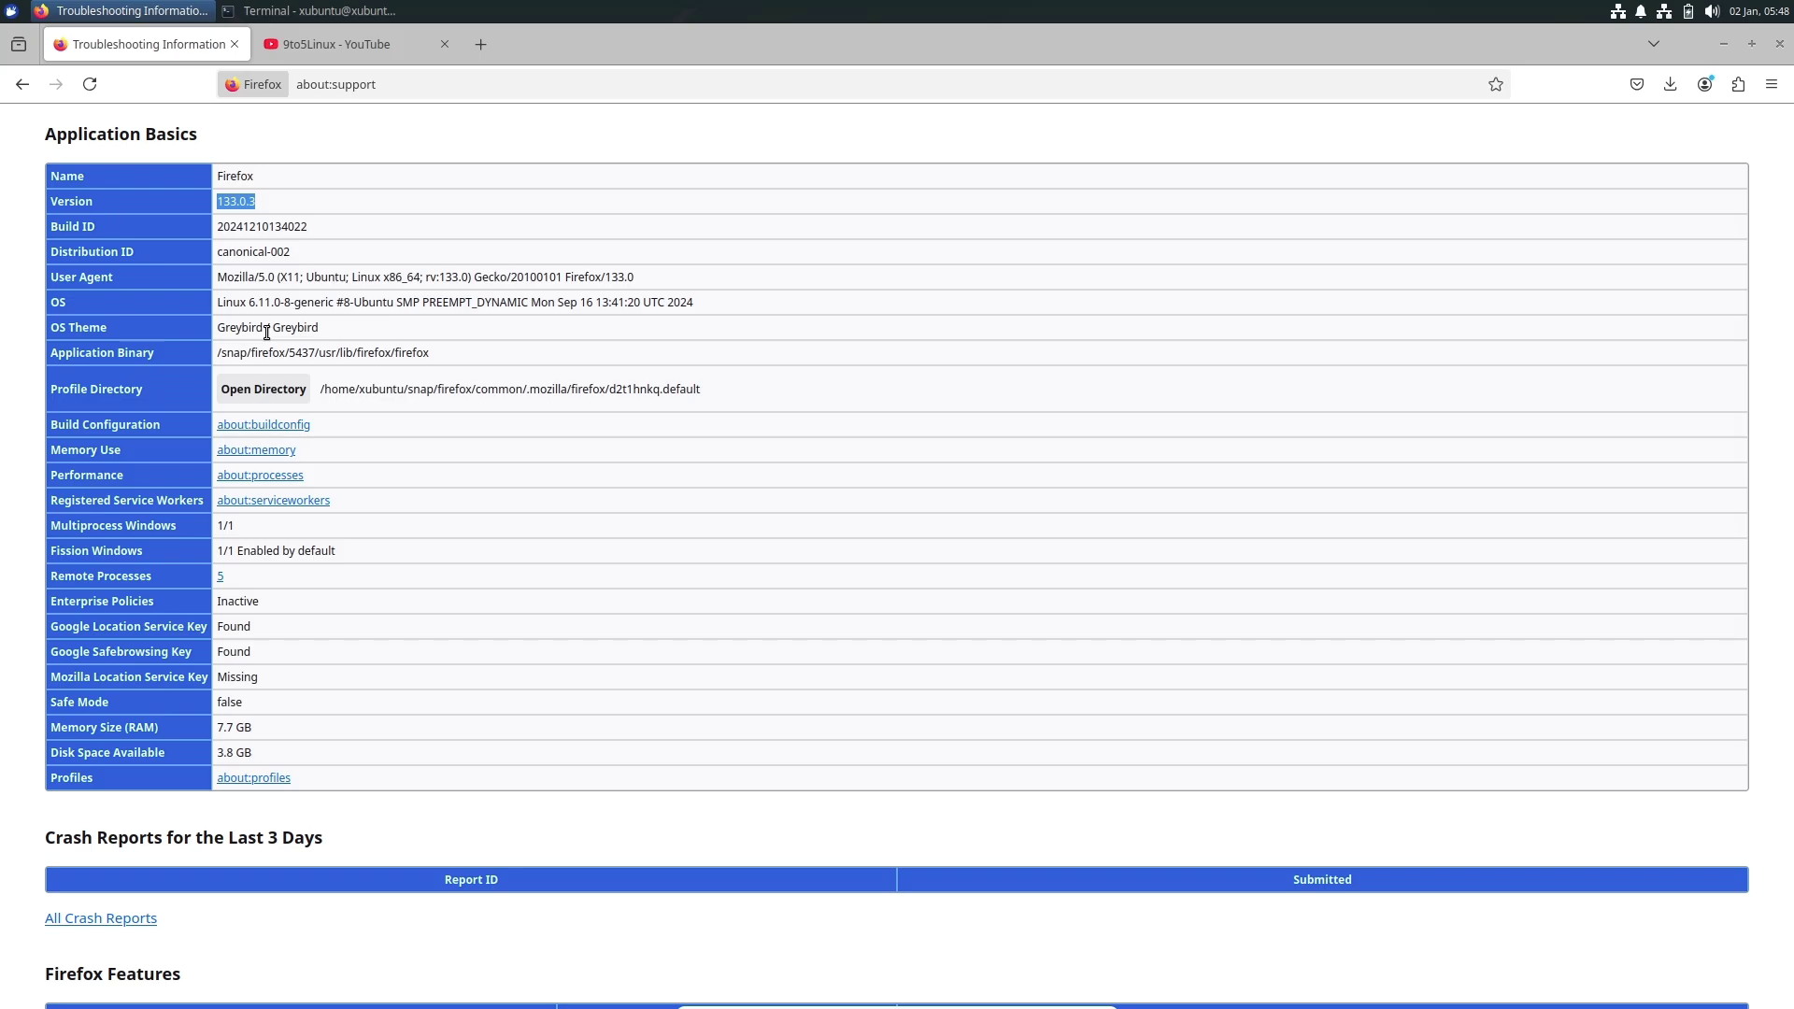
{"action": "triple_click", "coordinate": [219, 729]}
{"action": "left_click", "coordinate": [262, 760]}
{"action": "scroll", "coordinate": [349, 720], "scroll_direction": "down", "scroll_amount": 5}
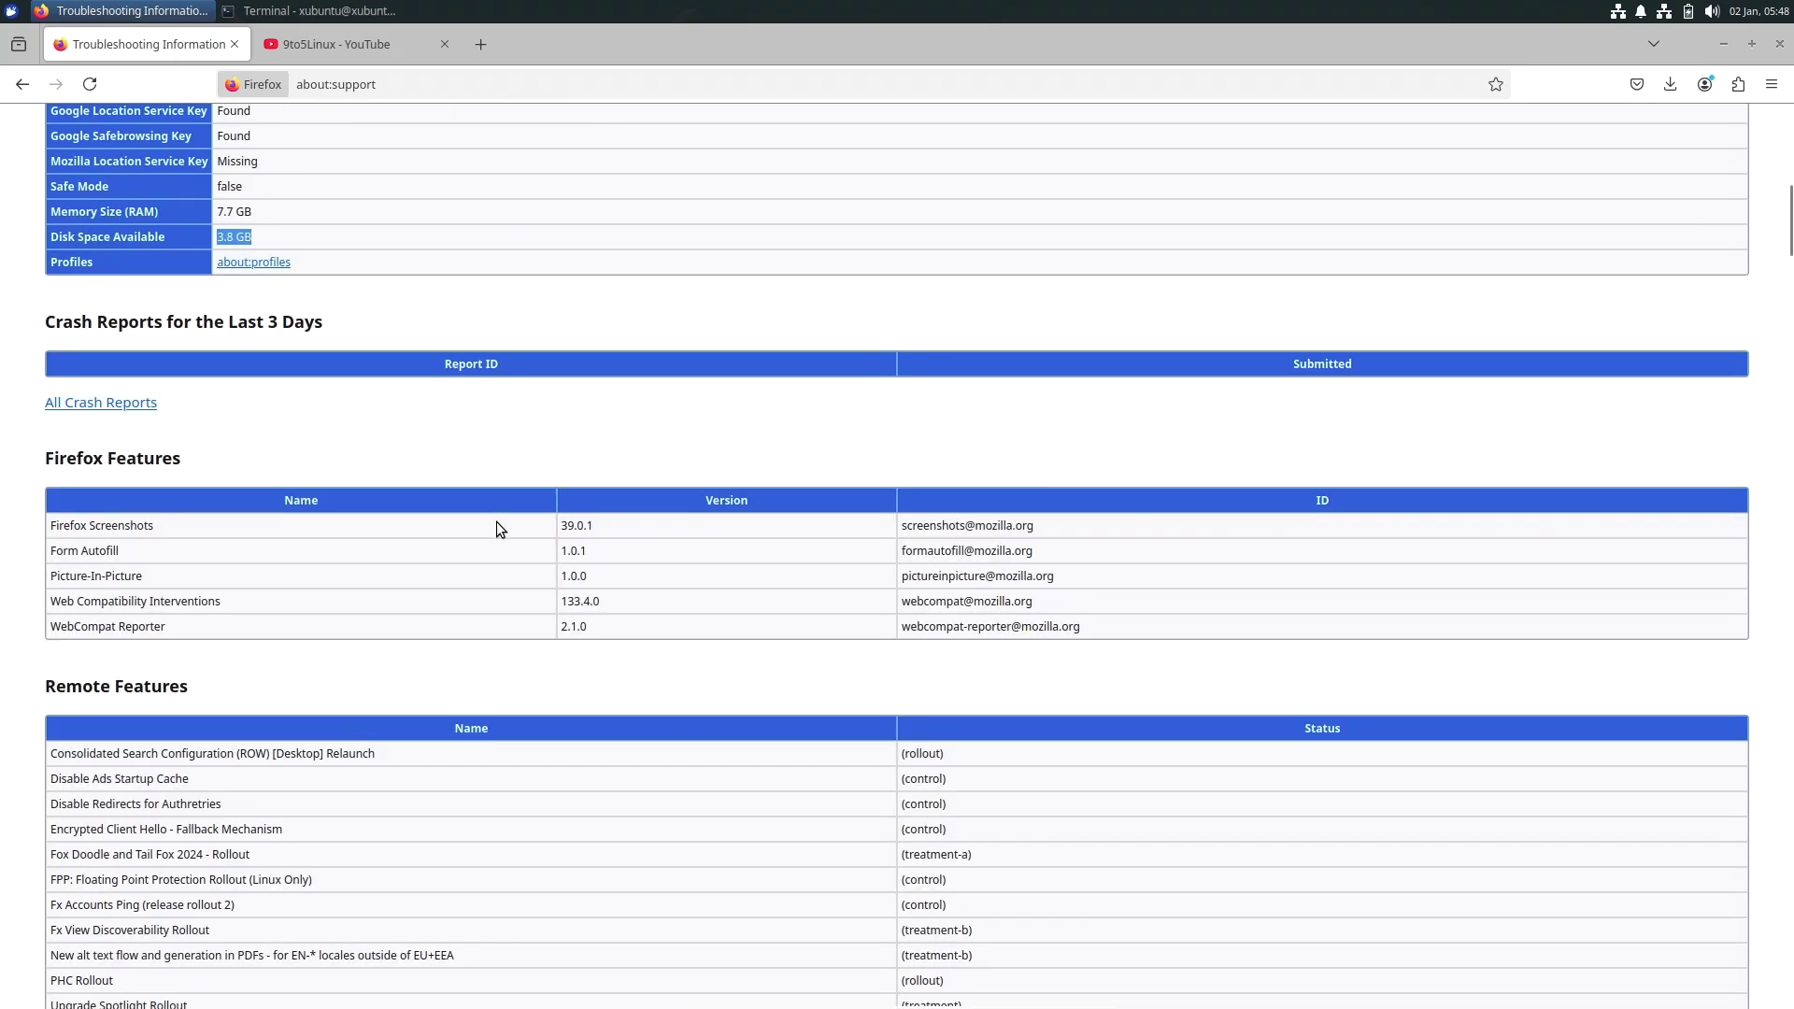
Step: Examine the Firefox Features table and the sections following it down to the Graphics section
{"action": "left_click_drag", "start_coordinate": [496, 521], "coordinate": [671, 605]}
{"action": "scroll", "coordinate": [671, 605], "scroll_direction": "down", "scroll_amount": 3}
{"action": "scroll", "coordinate": [654, 617], "scroll_direction": "down", "scroll_amount": 1}
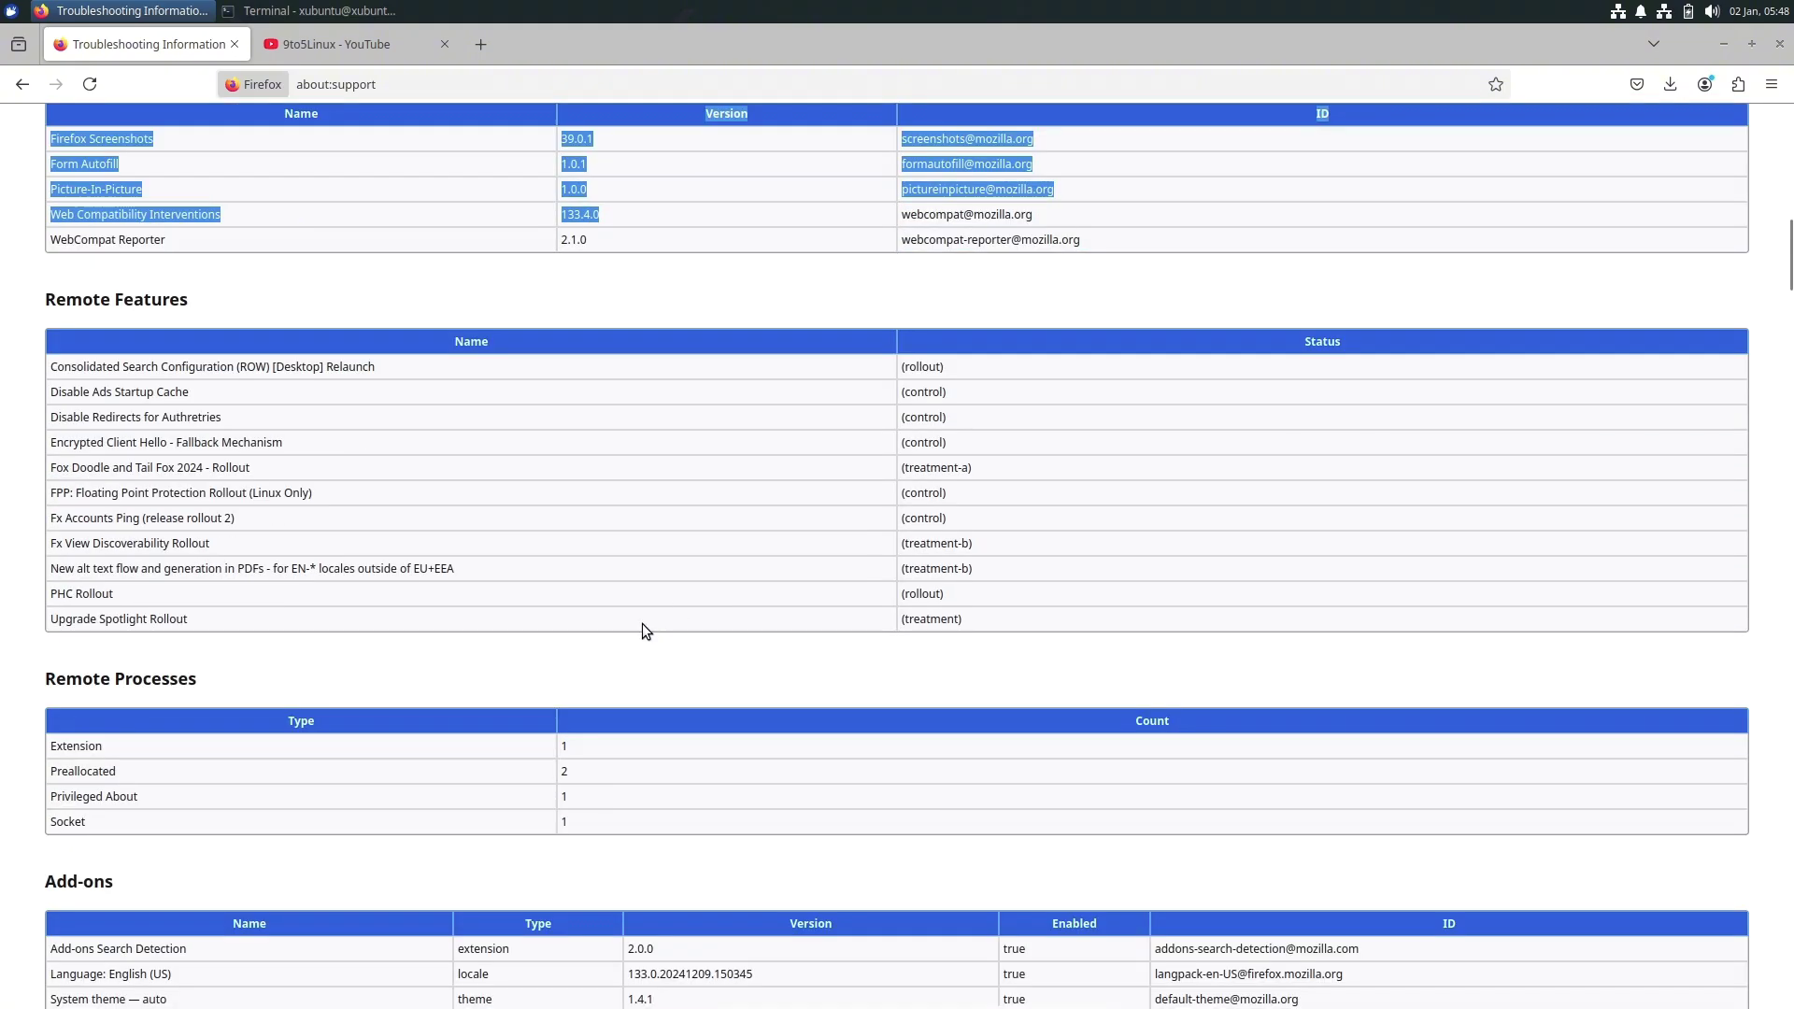
{"action": "scroll", "coordinate": [642, 624], "scroll_direction": "down", "scroll_amount": 3}
{"action": "scroll", "coordinate": [641, 628], "scroll_direction": "down", "scroll_amount": 6}
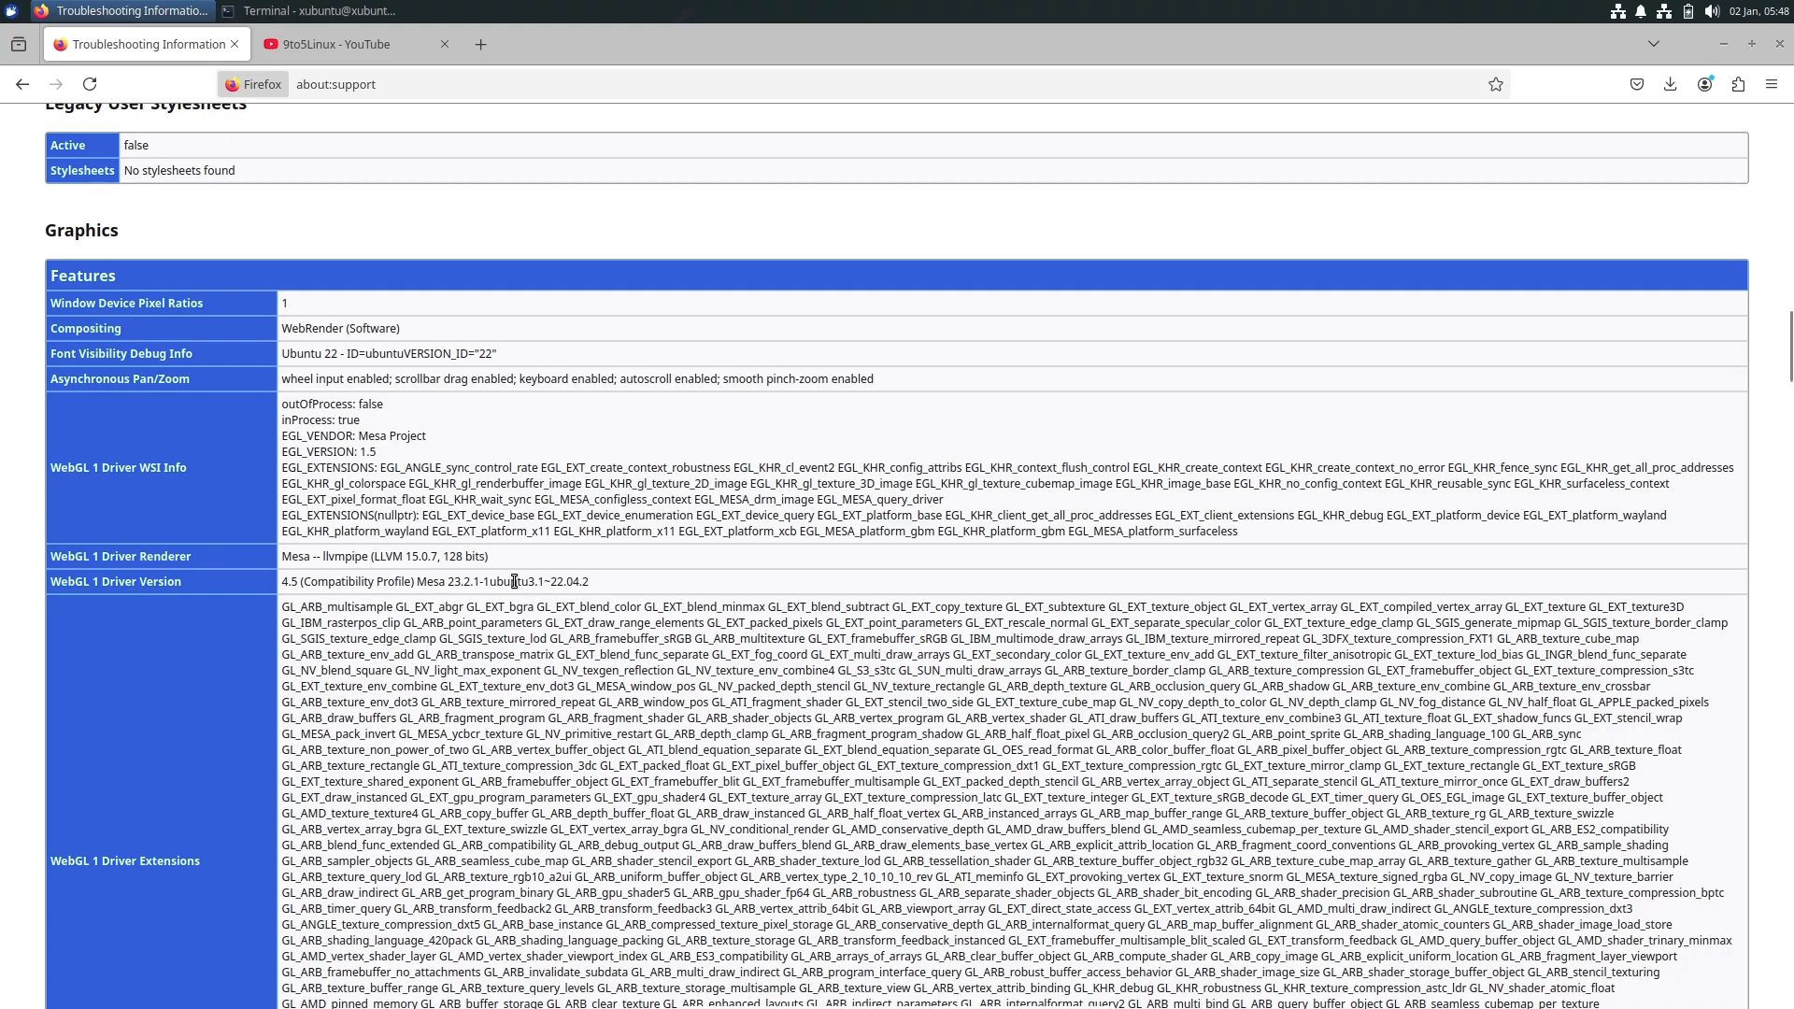
Step: In the Graphics section, highlight the WebGL 1 driver version, the WebGL 2 driver renderer and version, and the desktop environment
{"action": "left_click_drag", "start_coordinate": [574, 581], "coordinate": [418, 581]}
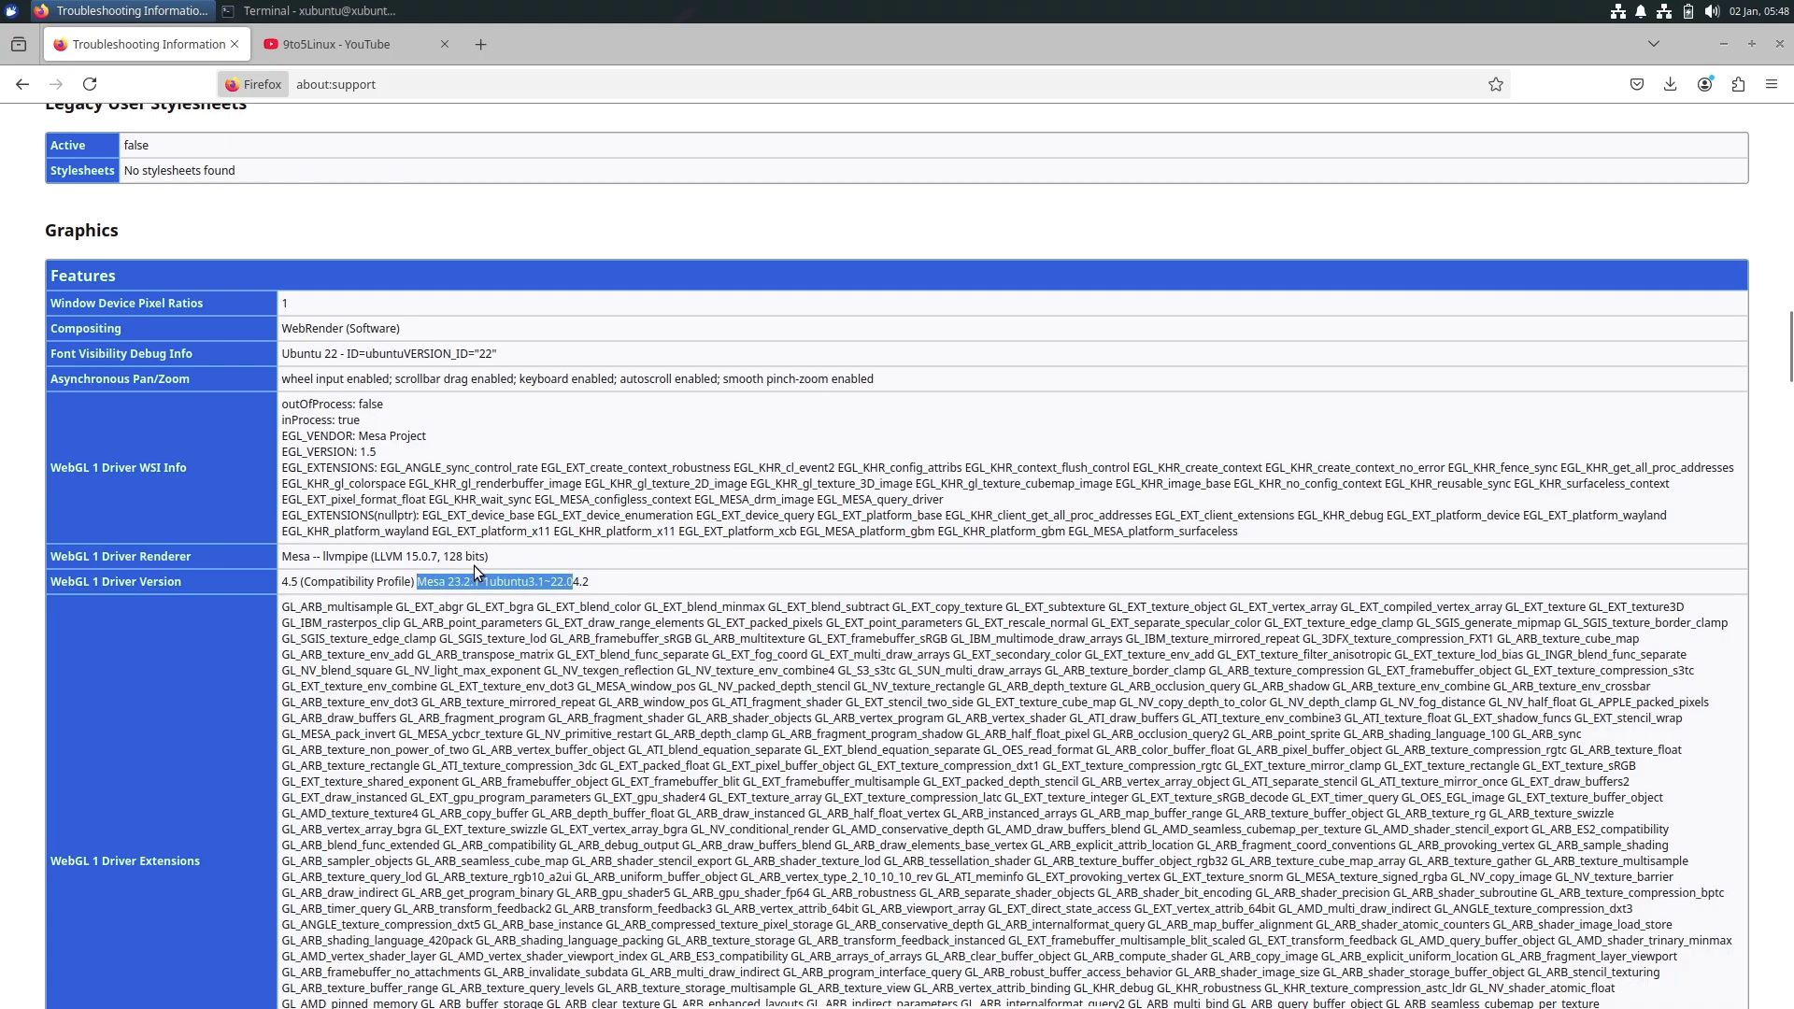
{"action": "scroll", "coordinate": [487, 602], "scroll_direction": "down", "scroll_amount": 2}
{"action": "scroll", "coordinate": [487, 603], "scroll_direction": "down", "scroll_amount": 3}
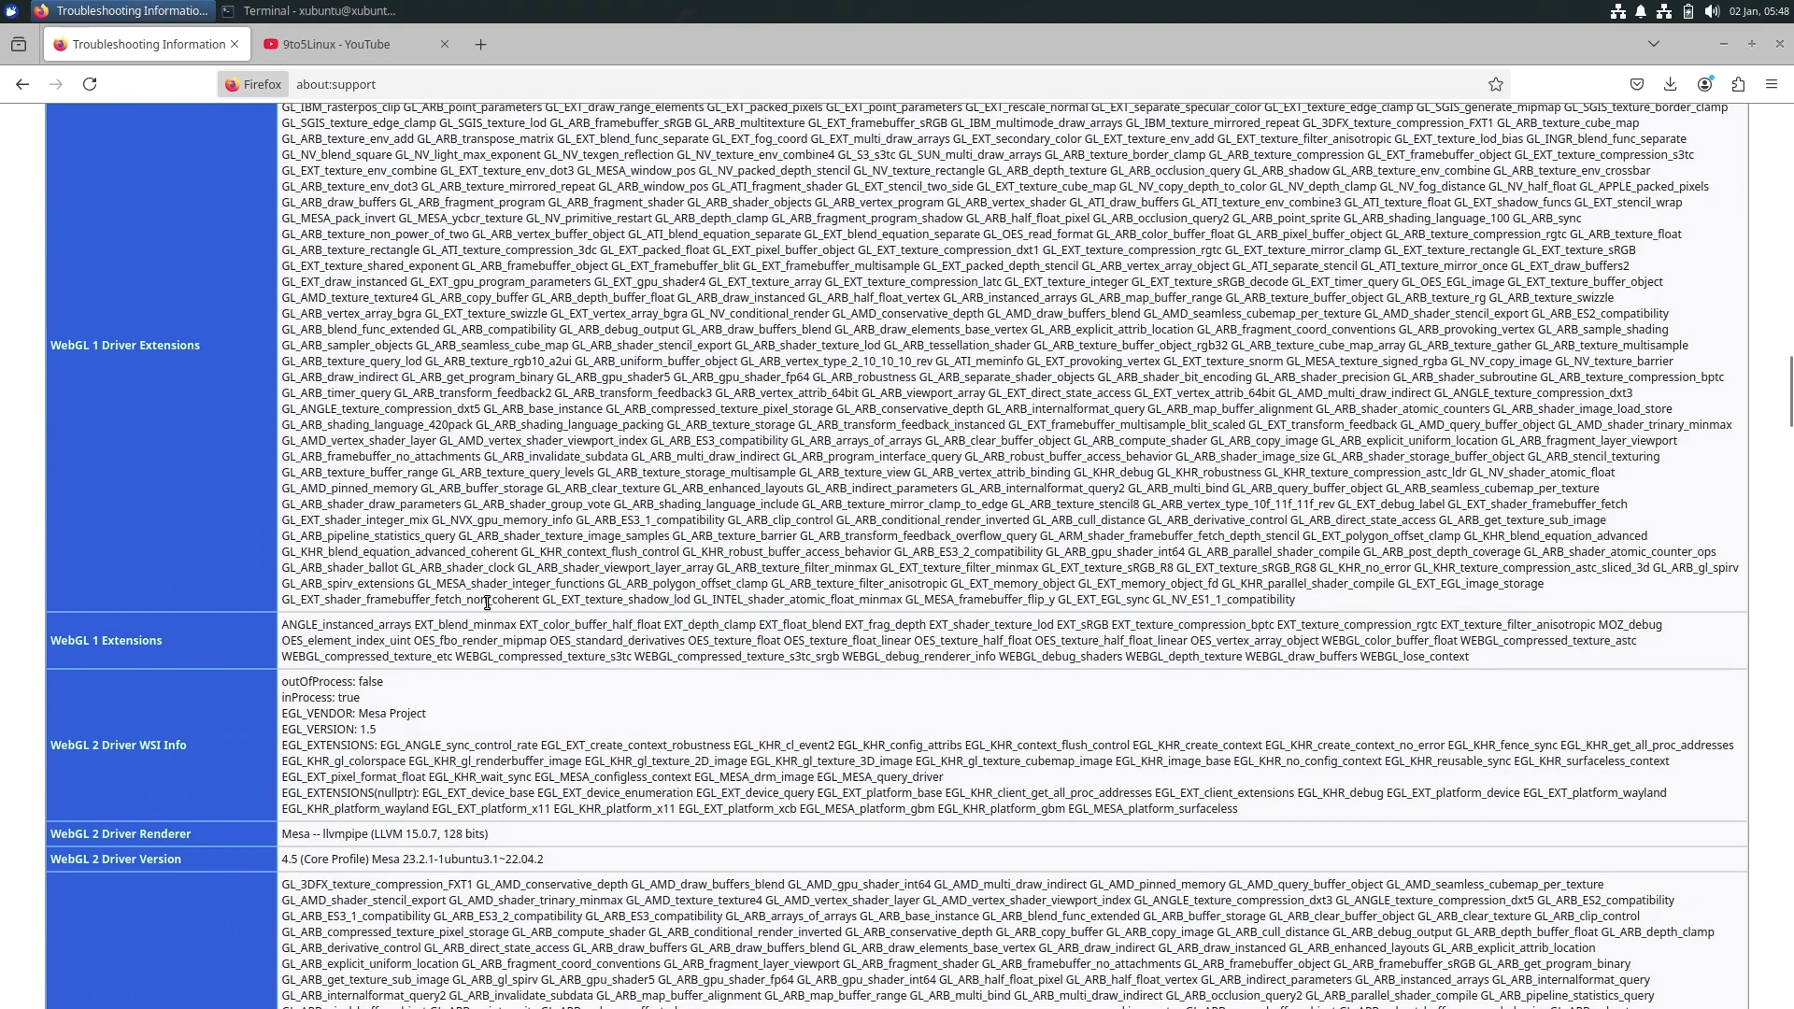
{"action": "scroll", "coordinate": [487, 602], "scroll_direction": "down", "scroll_amount": 4}
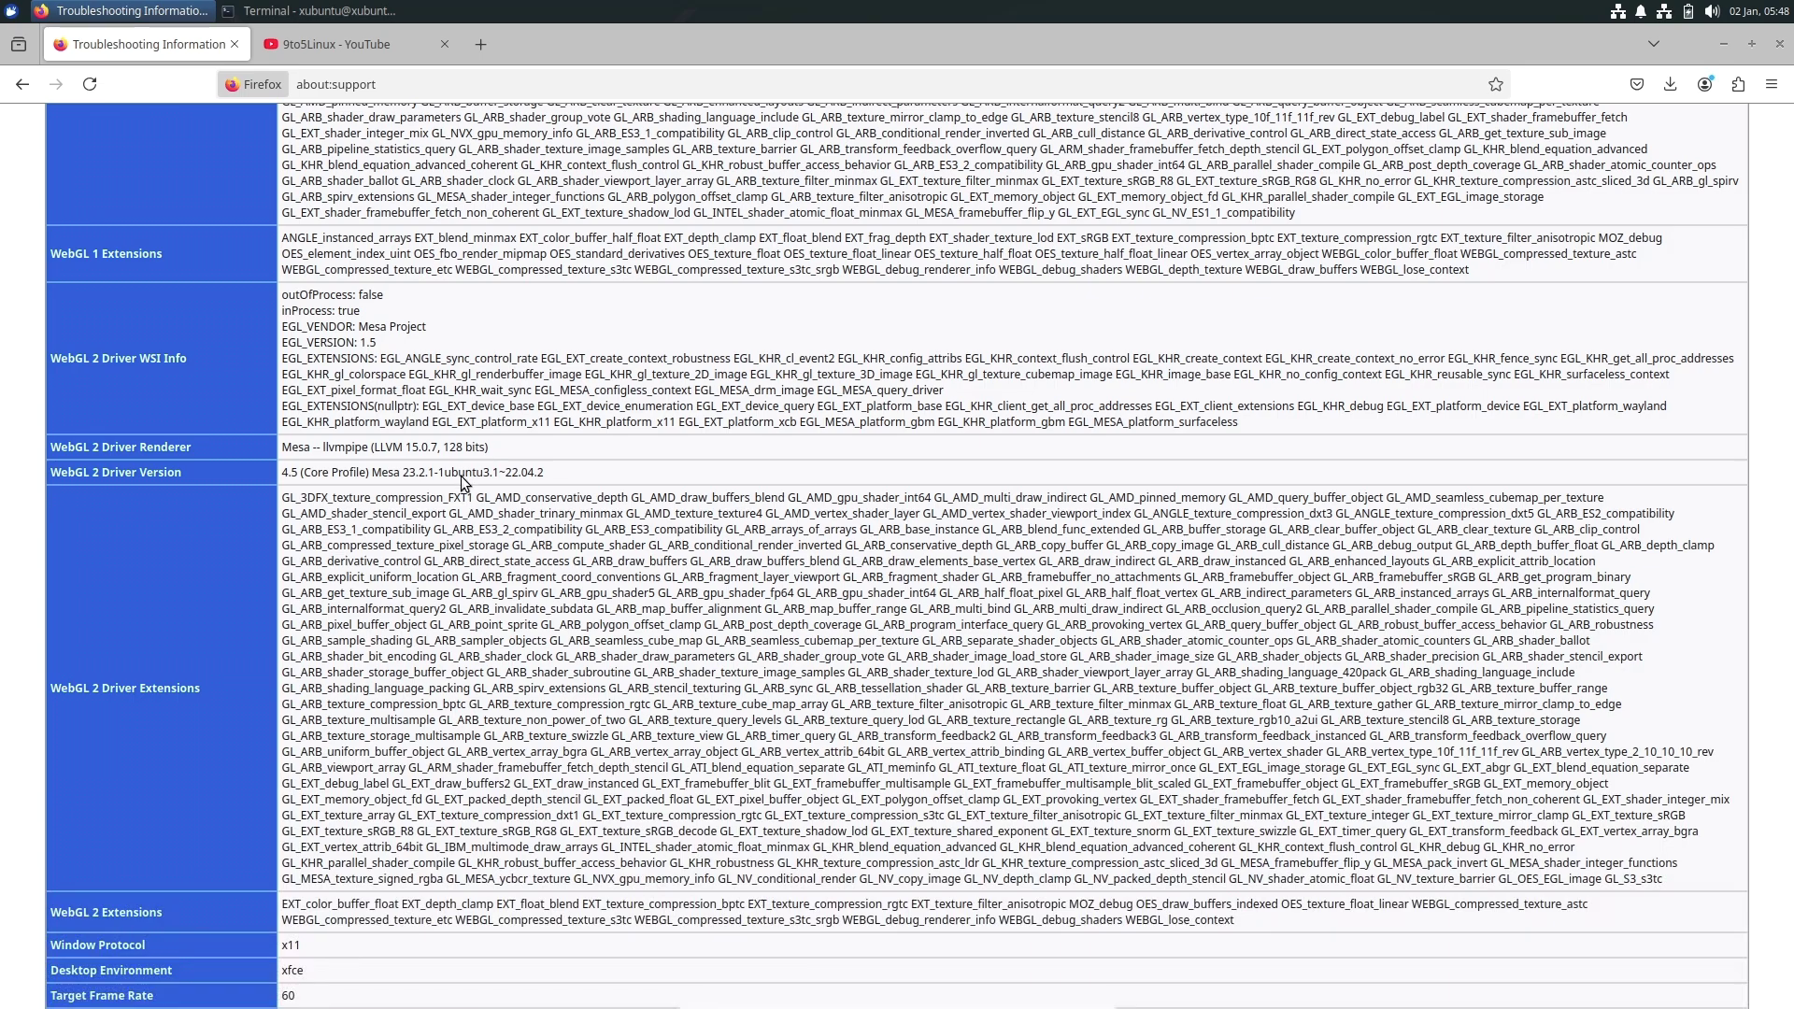
{"action": "left_click_drag", "start_coordinate": [289, 448], "coordinate": [558, 482]}
{"action": "scroll", "coordinate": [557, 482], "scroll_direction": "down", "scroll_amount": 2}
{"action": "scroll", "coordinate": [558, 482], "scroll_direction": "down", "scroll_amount": 5}
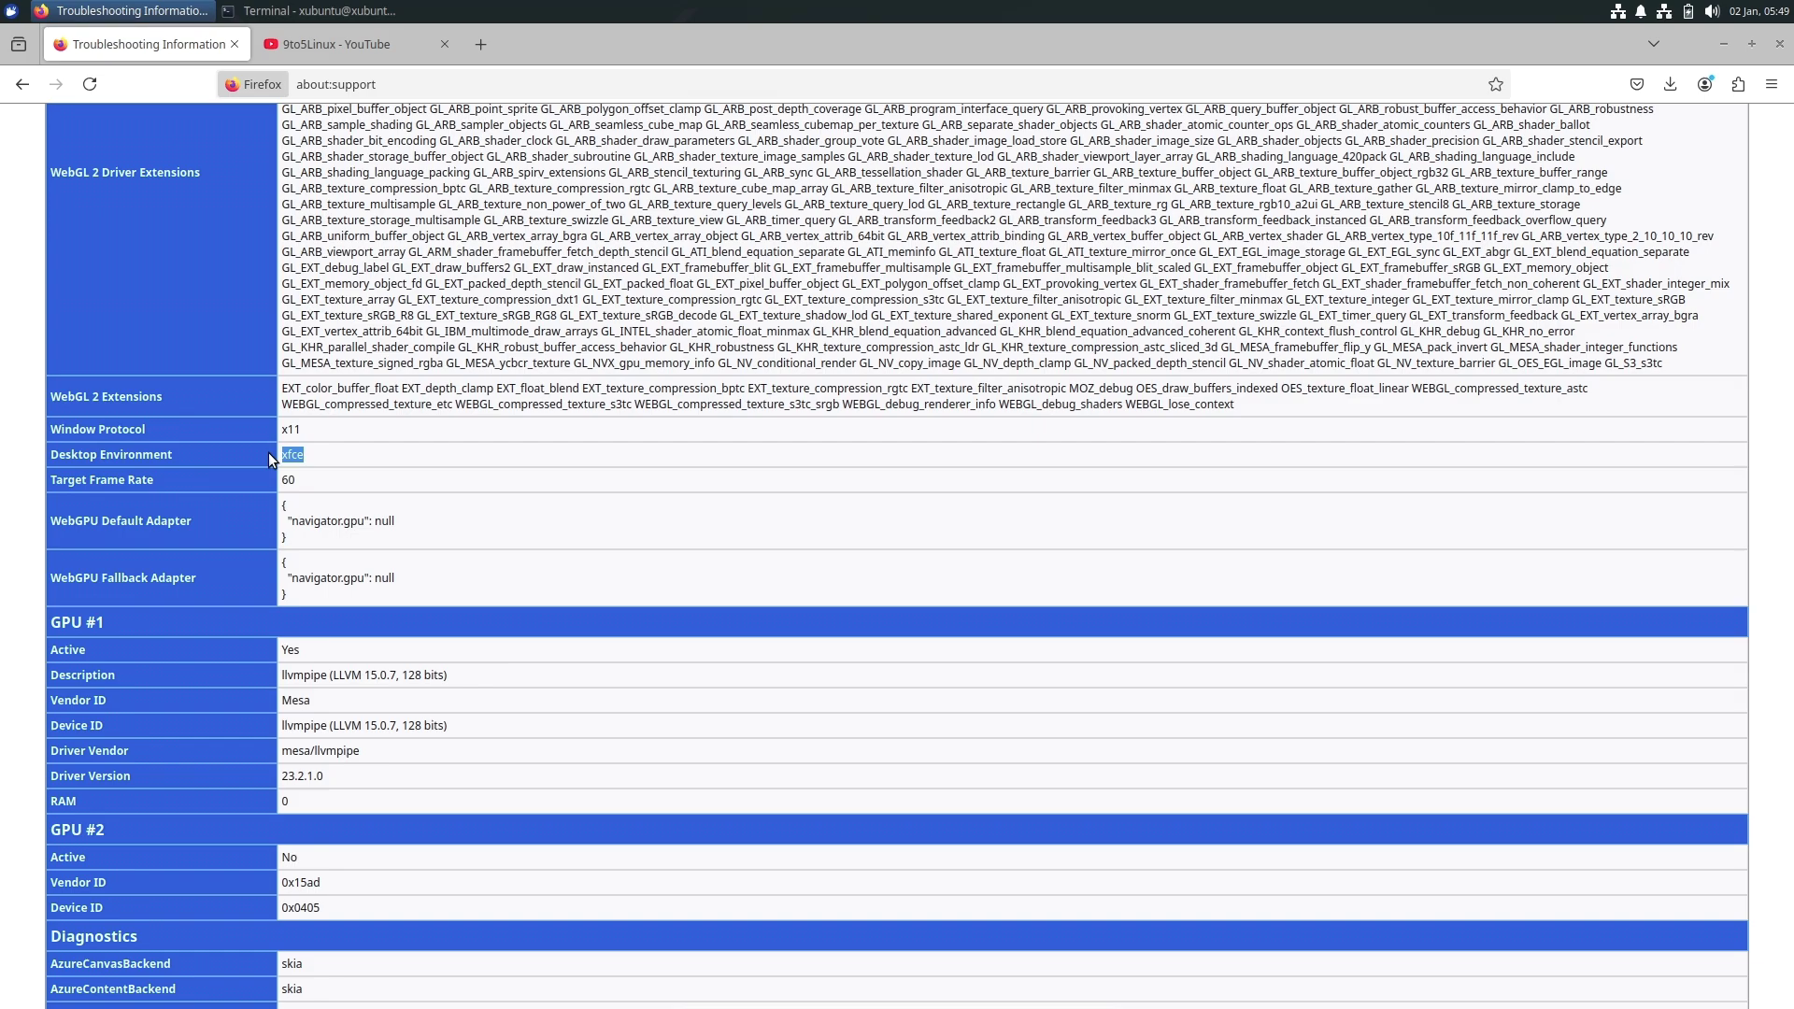
Step: Highlight the GPU #1 driver version and the Display0 resolution in the graphics diagnostics
{"action": "scroll", "coordinate": [355, 493], "scroll_direction": "down", "scroll_amount": 2}
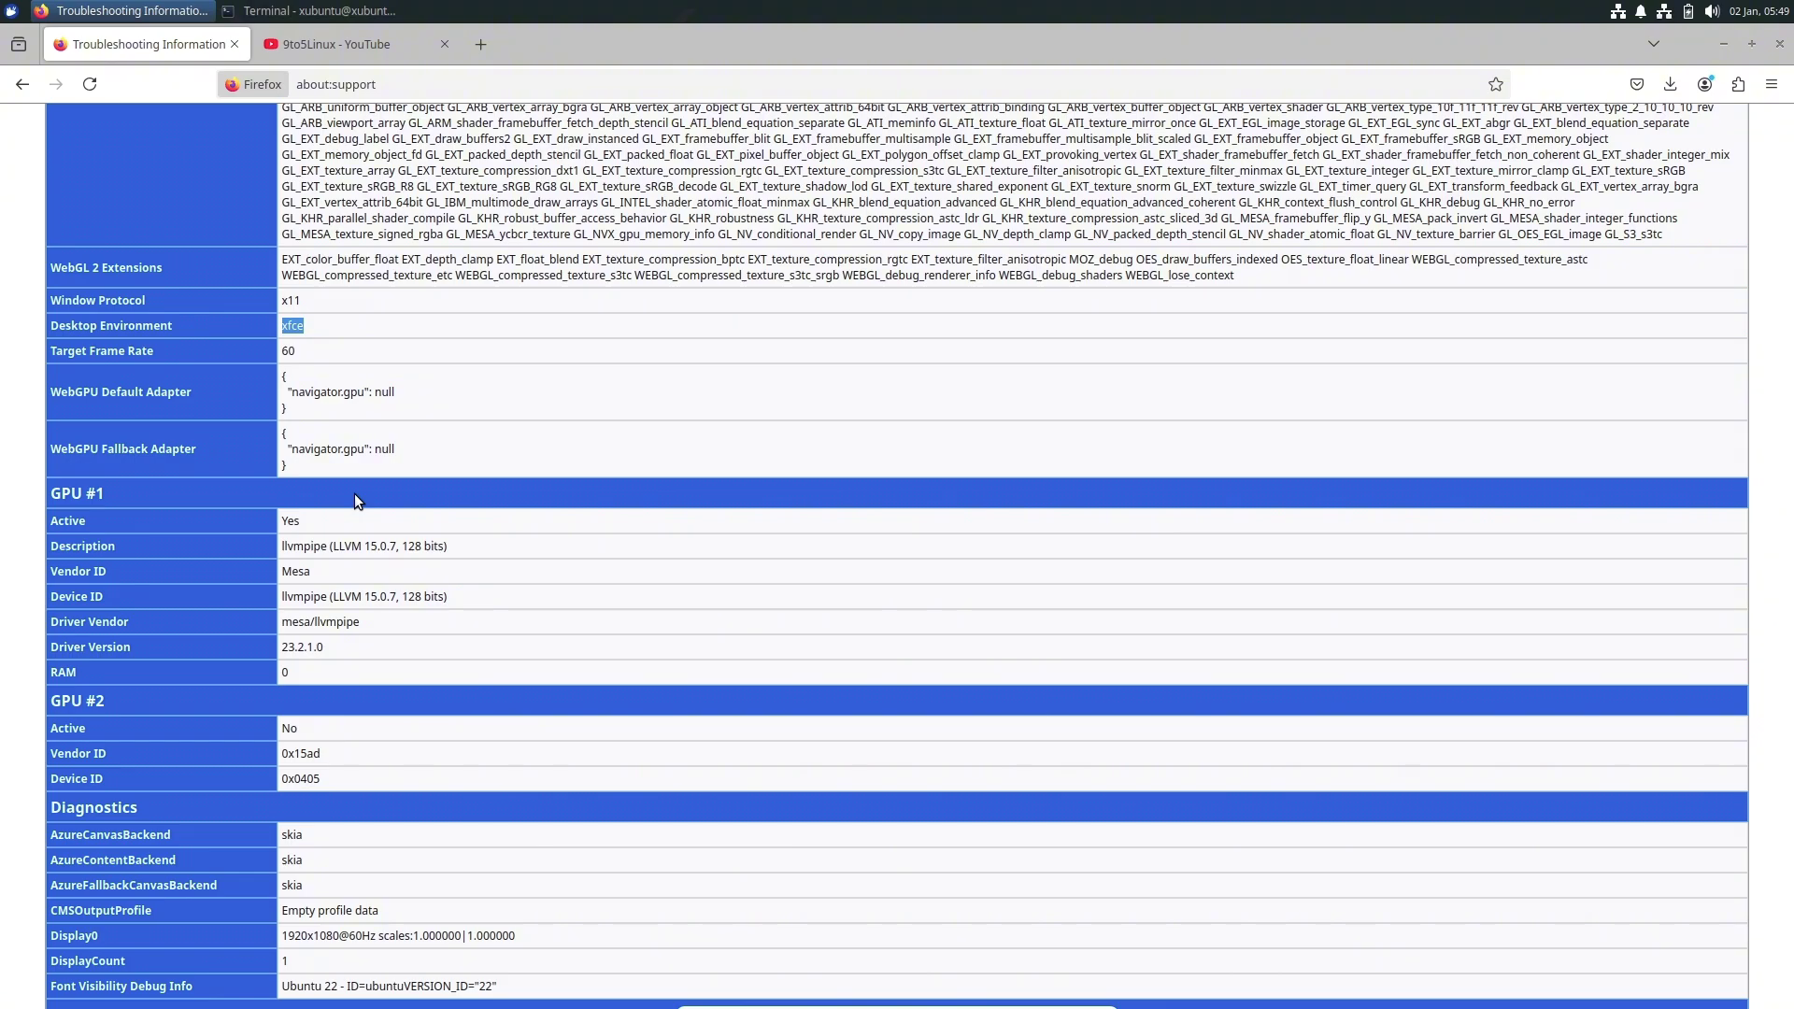
{"action": "scroll", "coordinate": [471, 522], "scroll_direction": "down", "scroll_amount": 3}
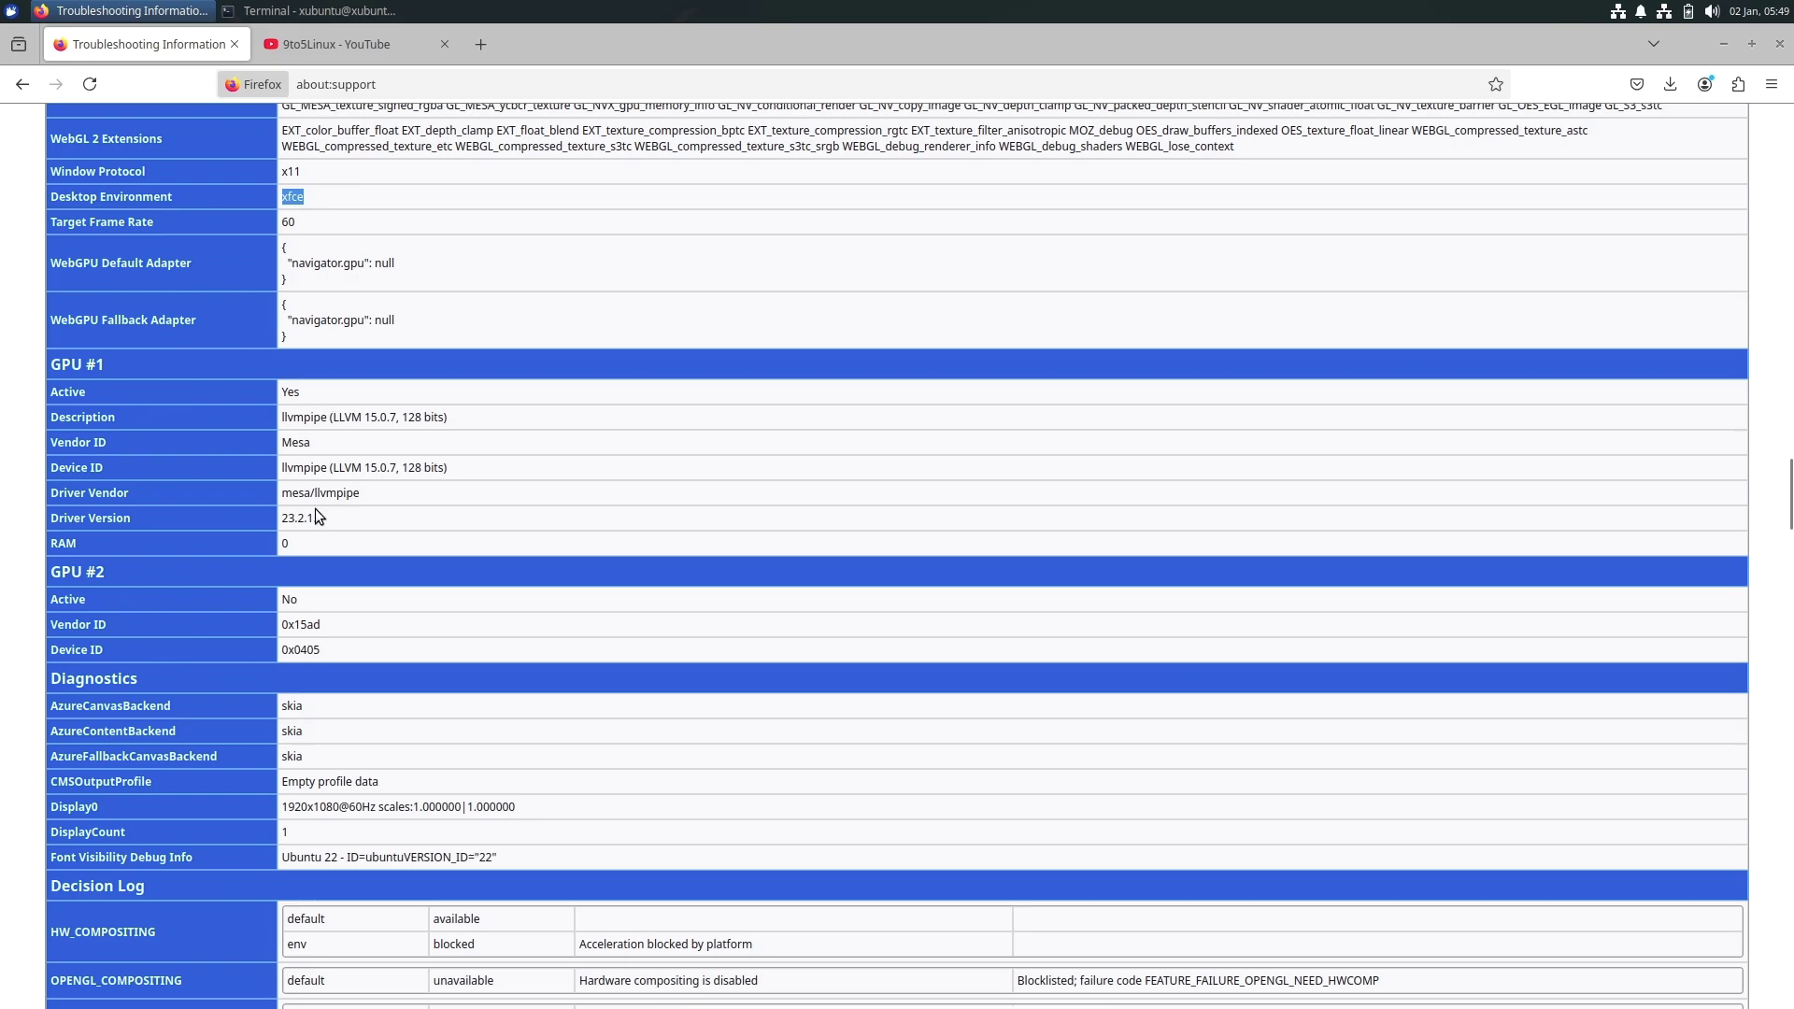
{"action": "left_click_drag", "start_coordinate": [346, 518], "coordinate": [283, 517]}
{"action": "scroll", "coordinate": [276, 515], "scroll_direction": "down", "scroll_amount": 9}
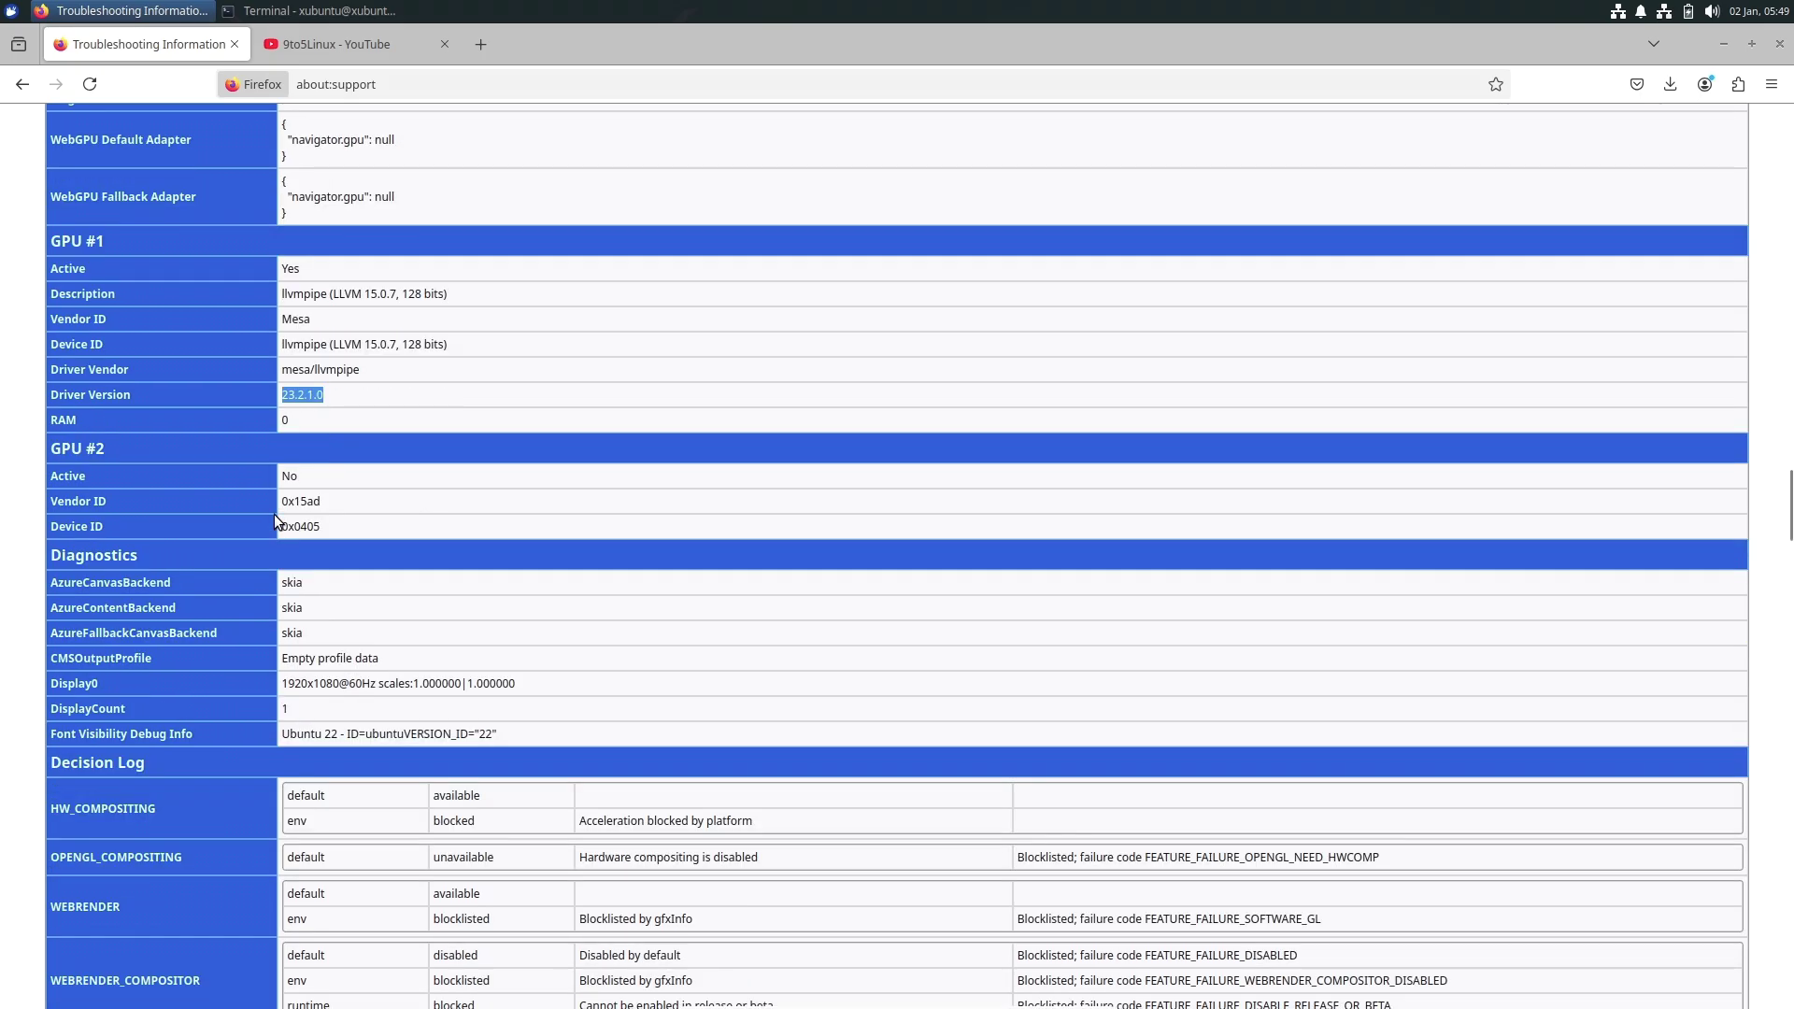
{"action": "left_click_drag", "start_coordinate": [399, 420], "coordinate": [287, 422]}
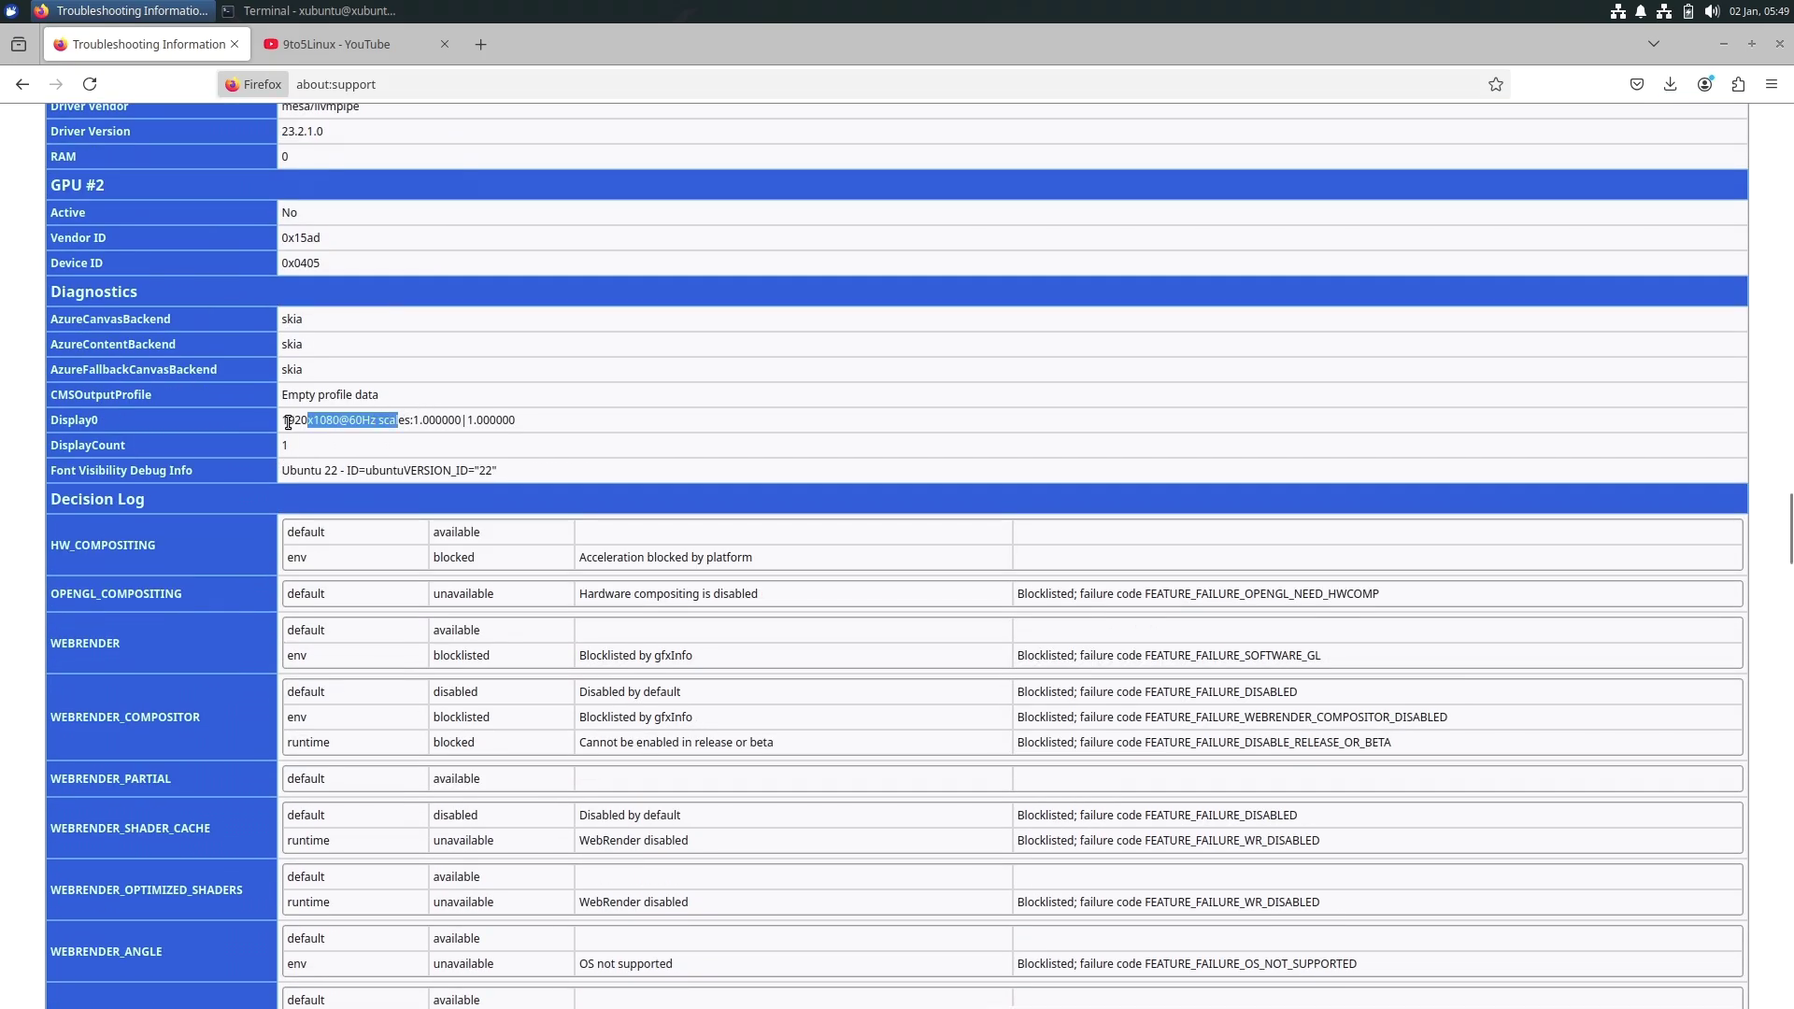
Step: Skim the rest of the Troubleshooting Information page, from the graphics decision log to the localization settings
{"action": "scroll", "coordinate": [383, 512], "scroll_direction": "down", "scroll_amount": 20}
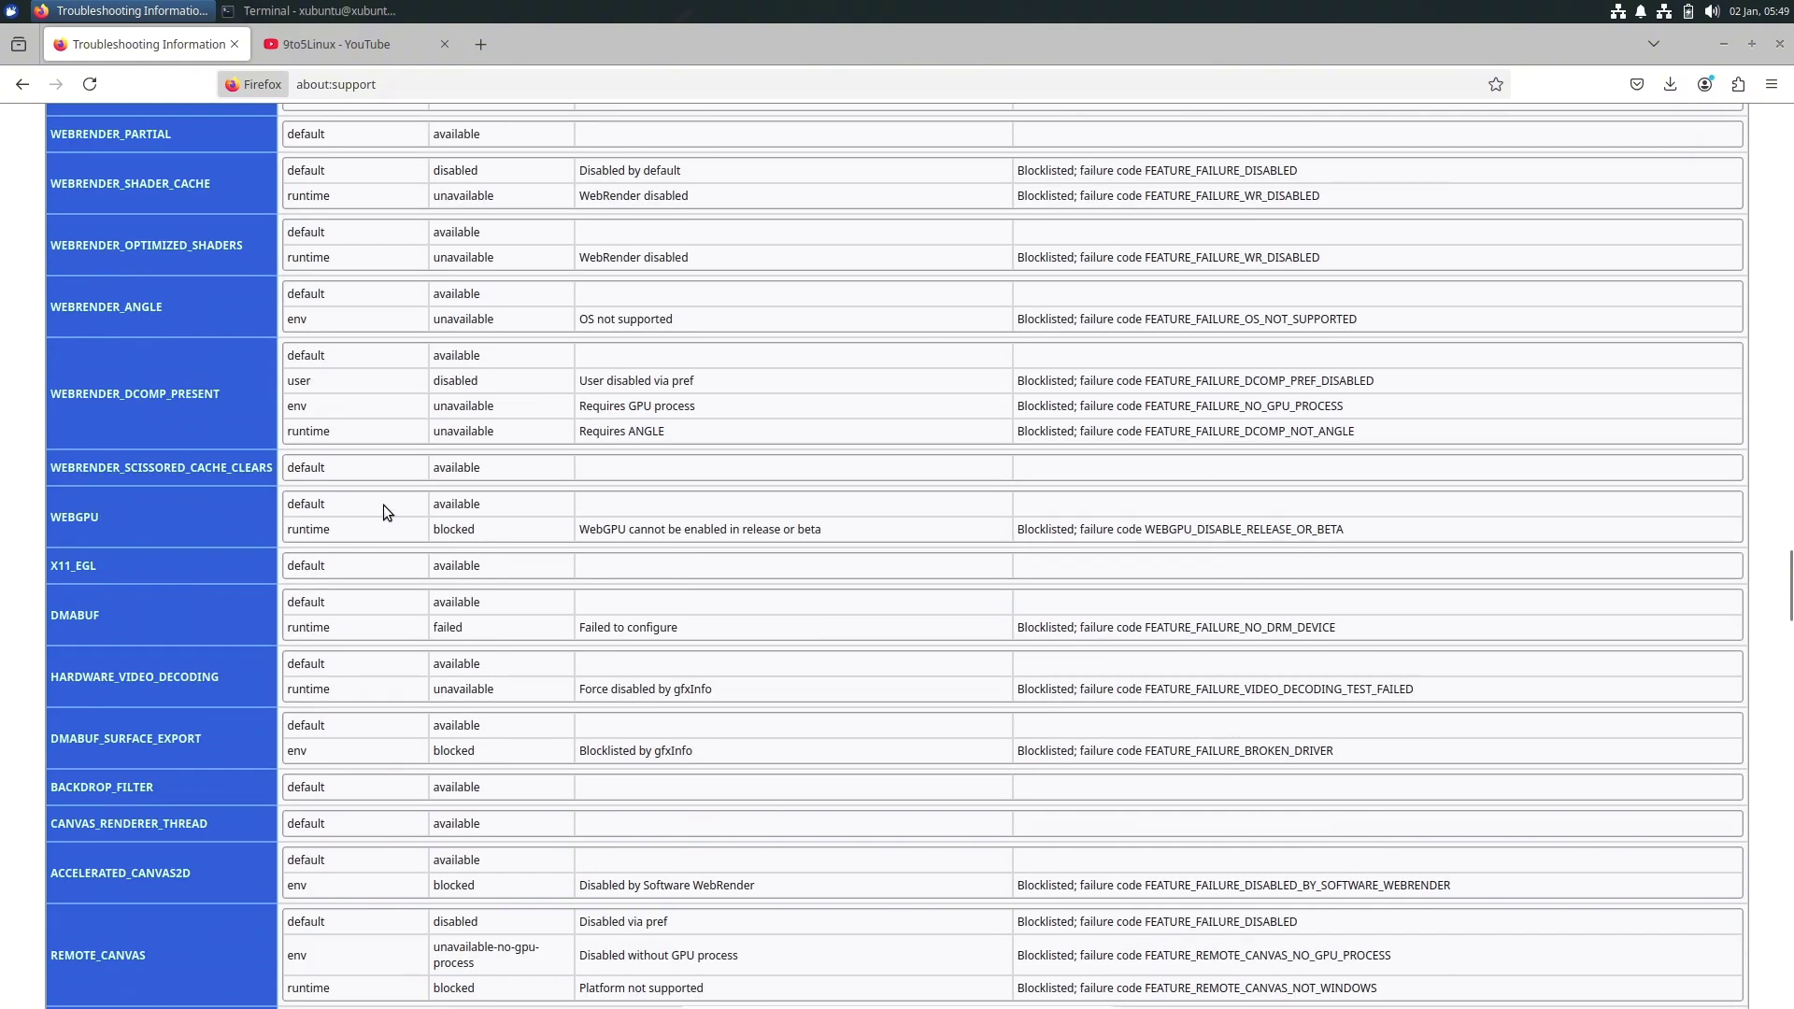
{"action": "scroll", "coordinate": [383, 504], "scroll_direction": "down", "scroll_amount": 18}
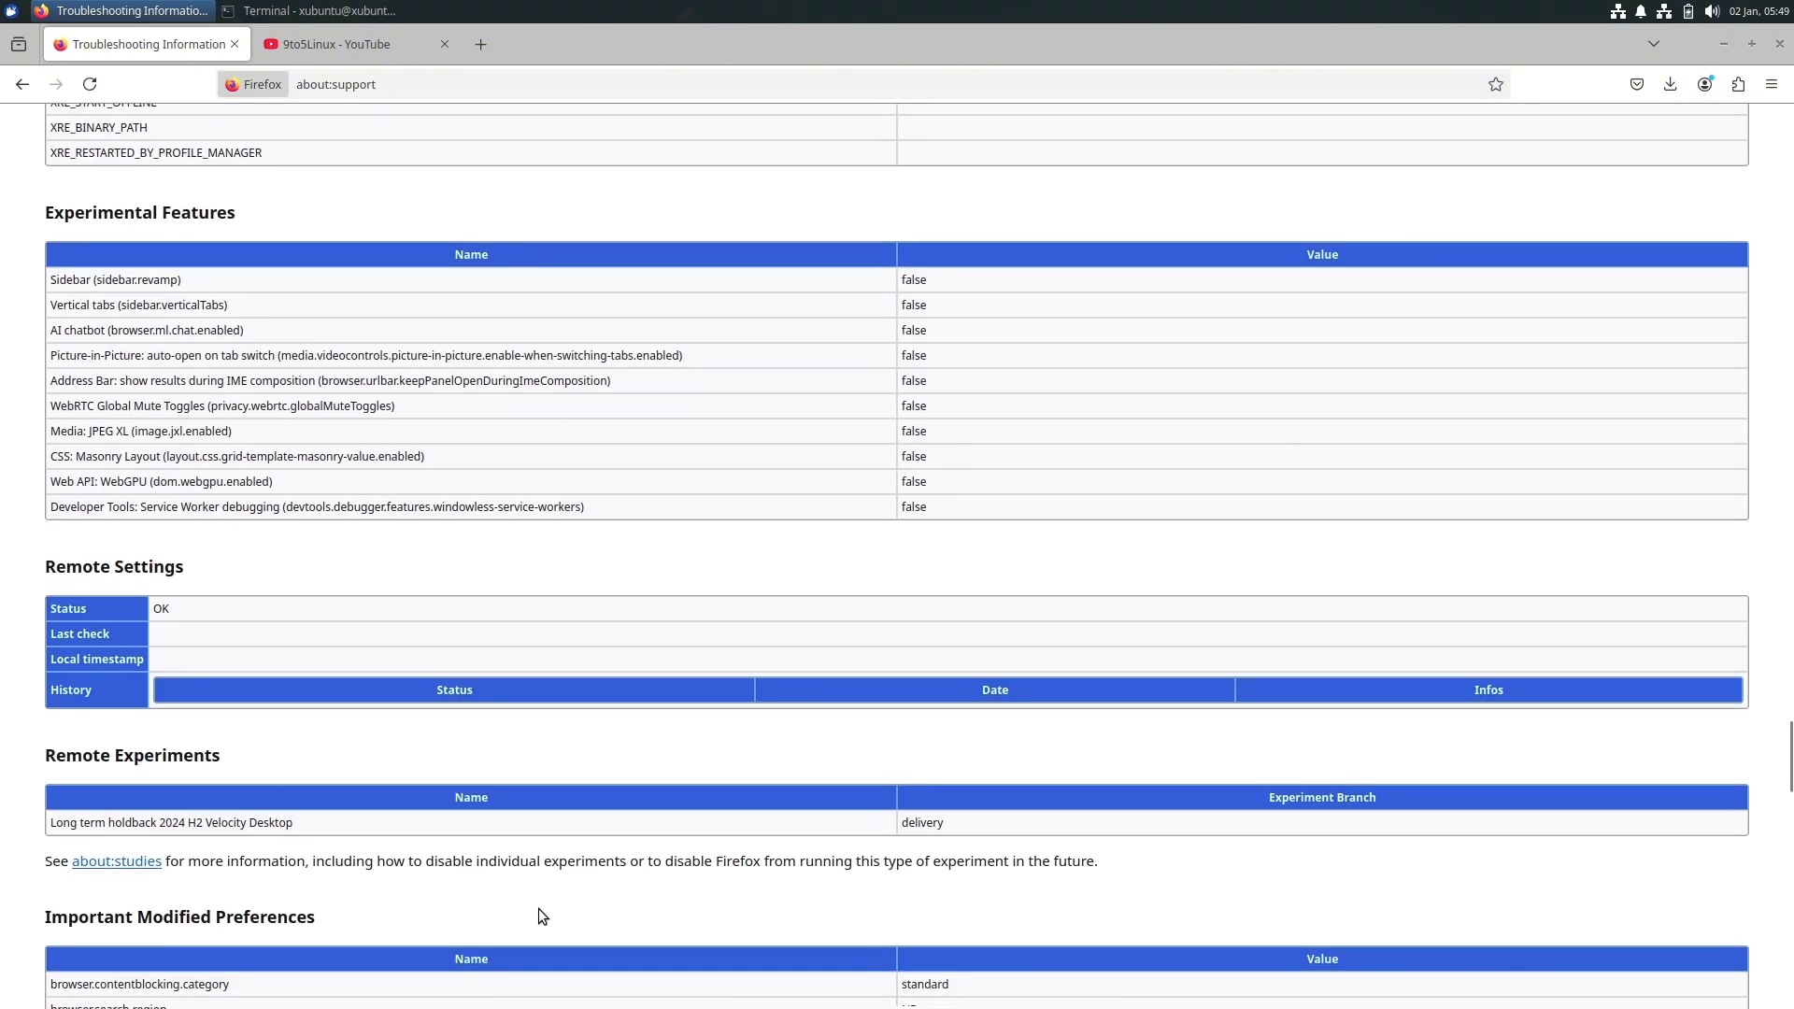
{"action": "scroll", "coordinate": [685, 781], "scroll_direction": "down", "scroll_amount": 9}
{"action": "scroll", "coordinate": [686, 788], "scroll_direction": "down", "scroll_amount": 14}
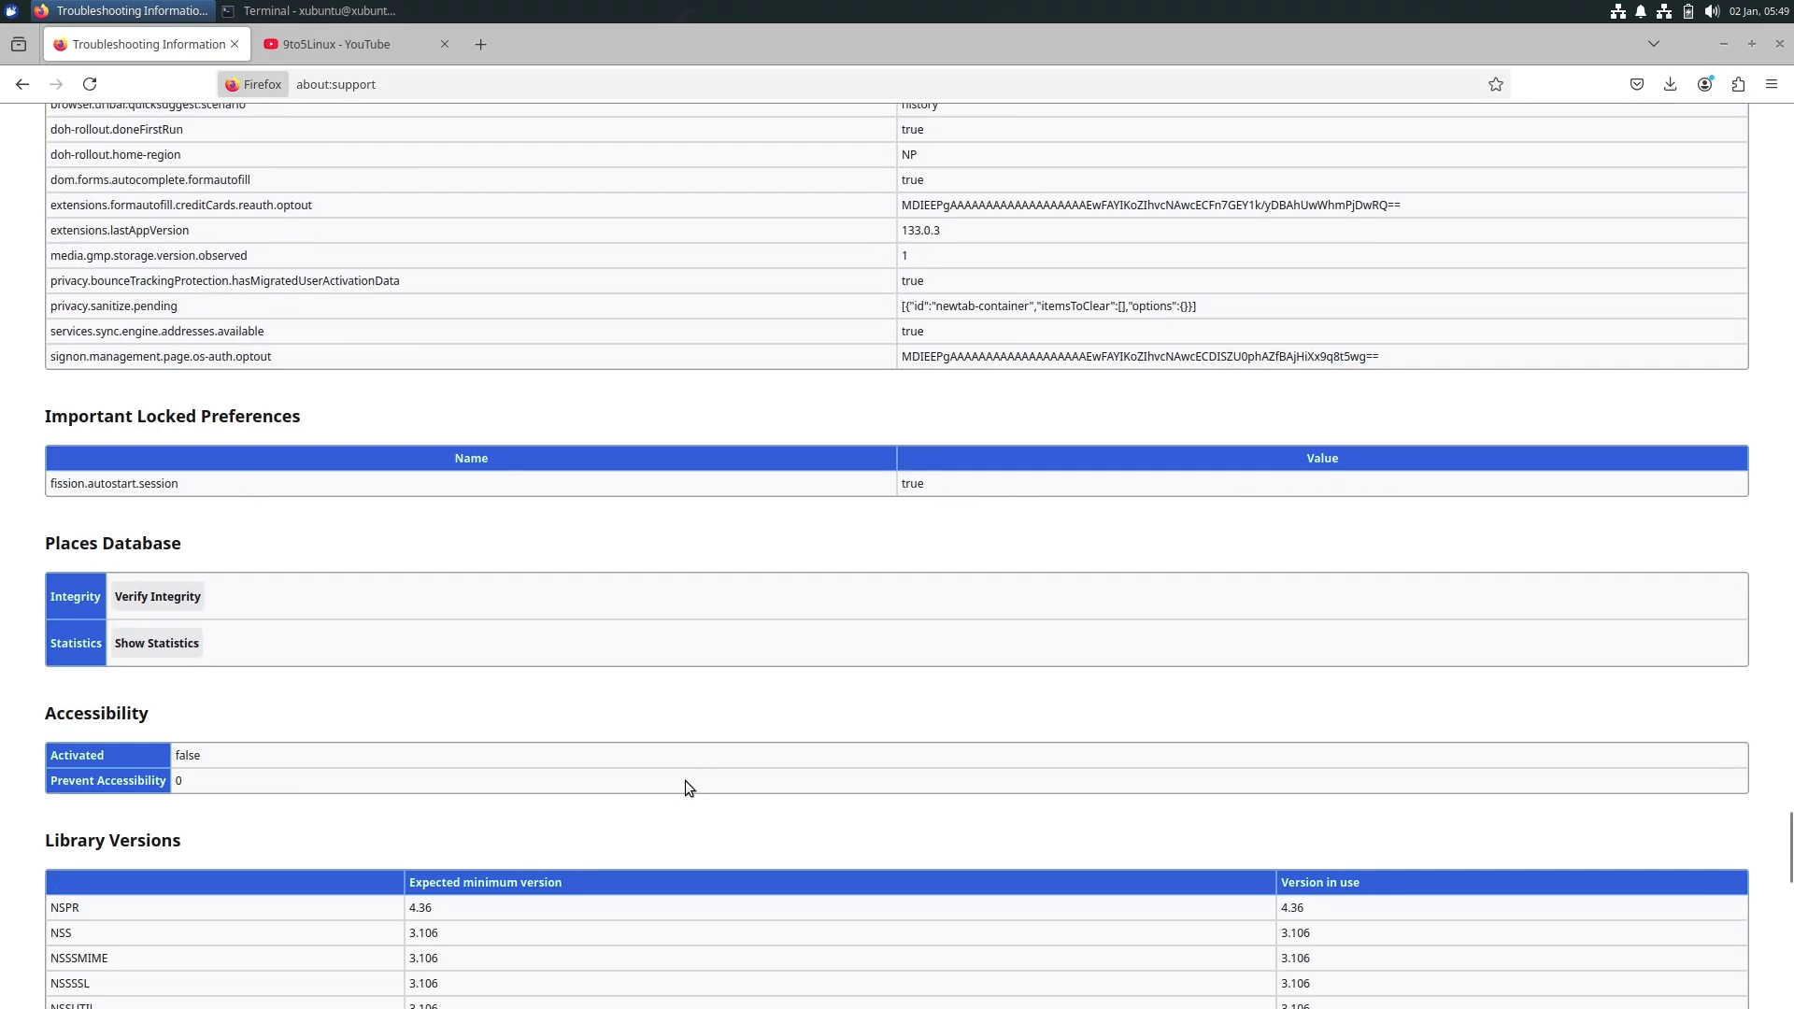
{"action": "scroll", "coordinate": [686, 783], "scroll_direction": "down", "scroll_amount": 5}
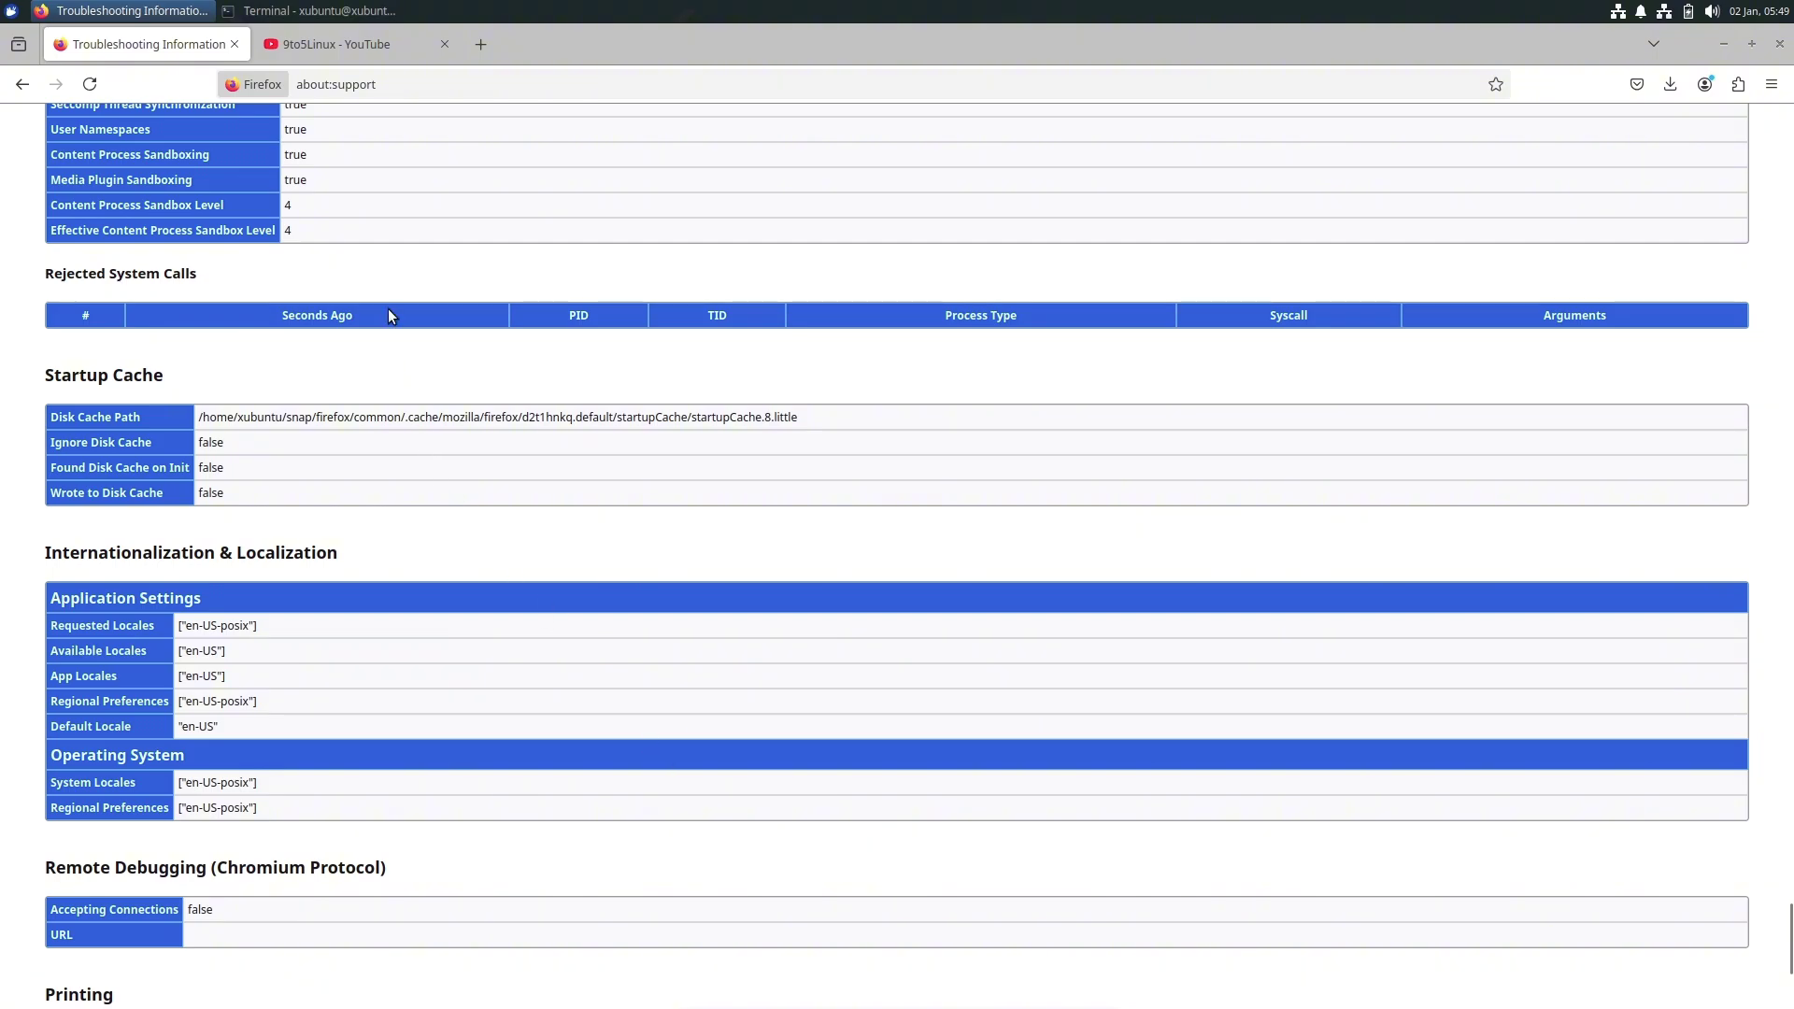
Step: Show the 9to5Linux YouTube channel's 25.04 videos and close Firefox to return to the Terminal
{"action": "left_click", "coordinate": [329, 54]}
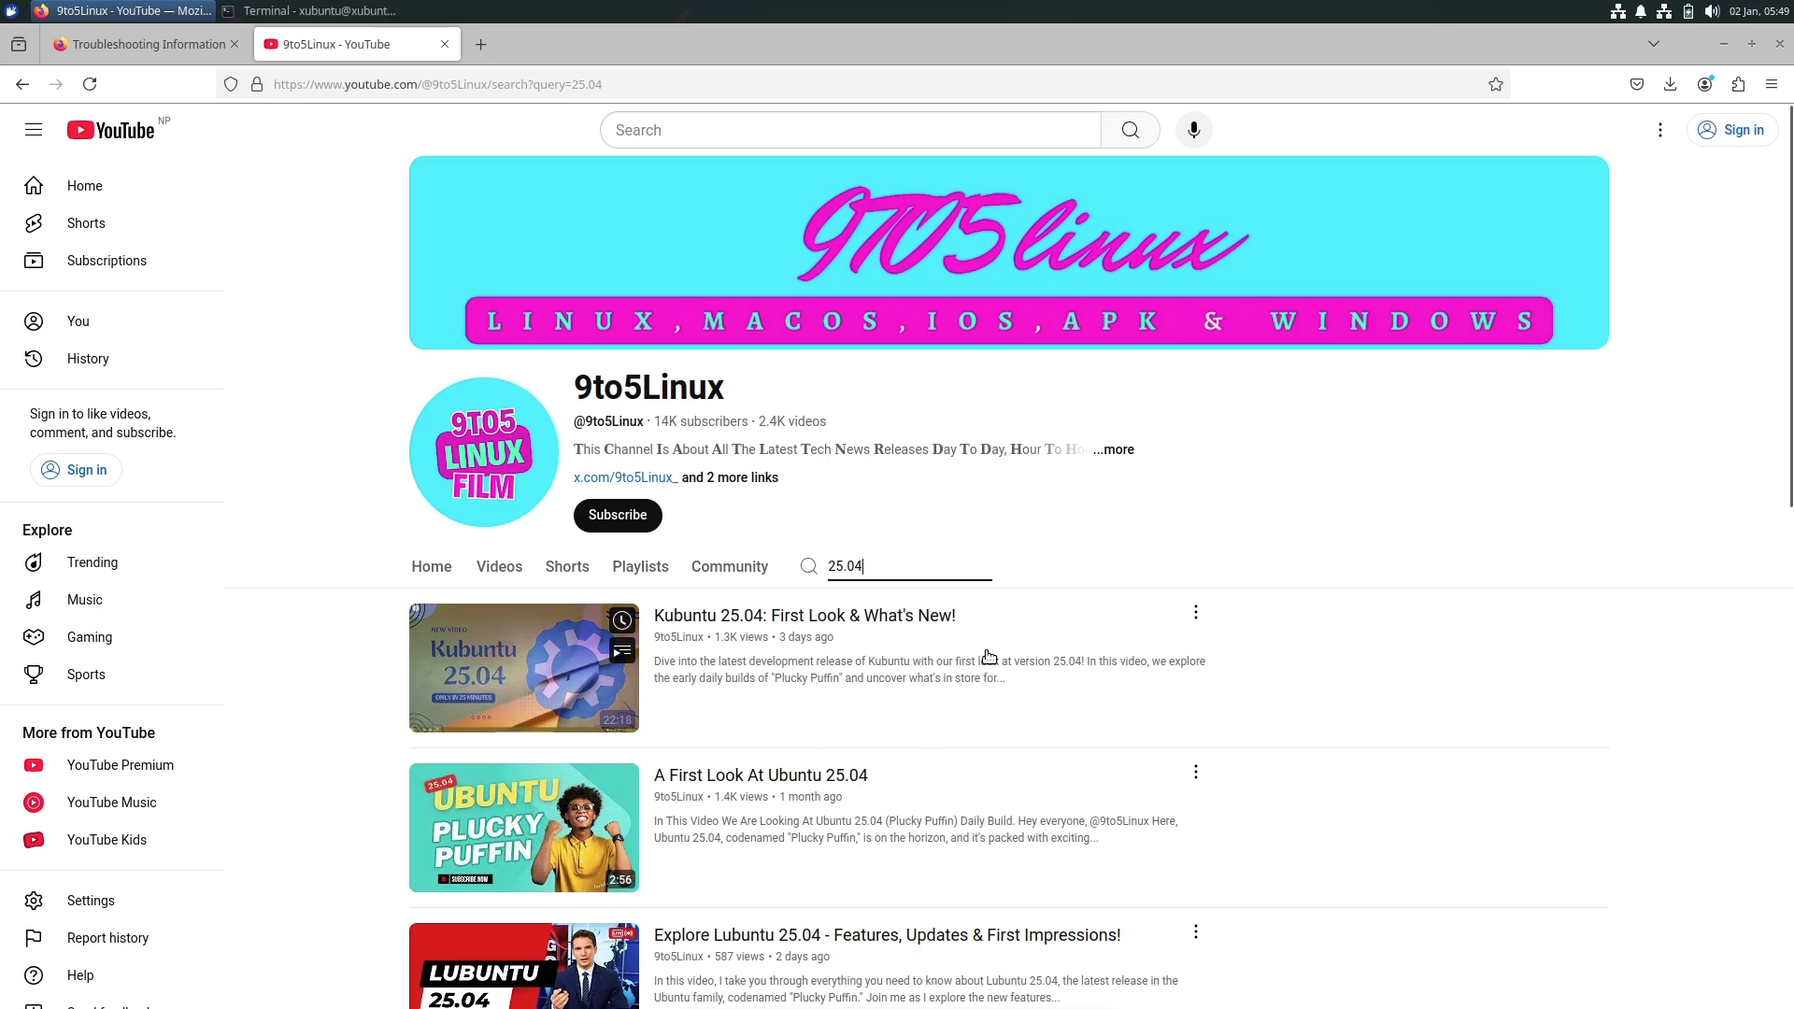
{"action": "left_click", "coordinate": [1778, 44]}
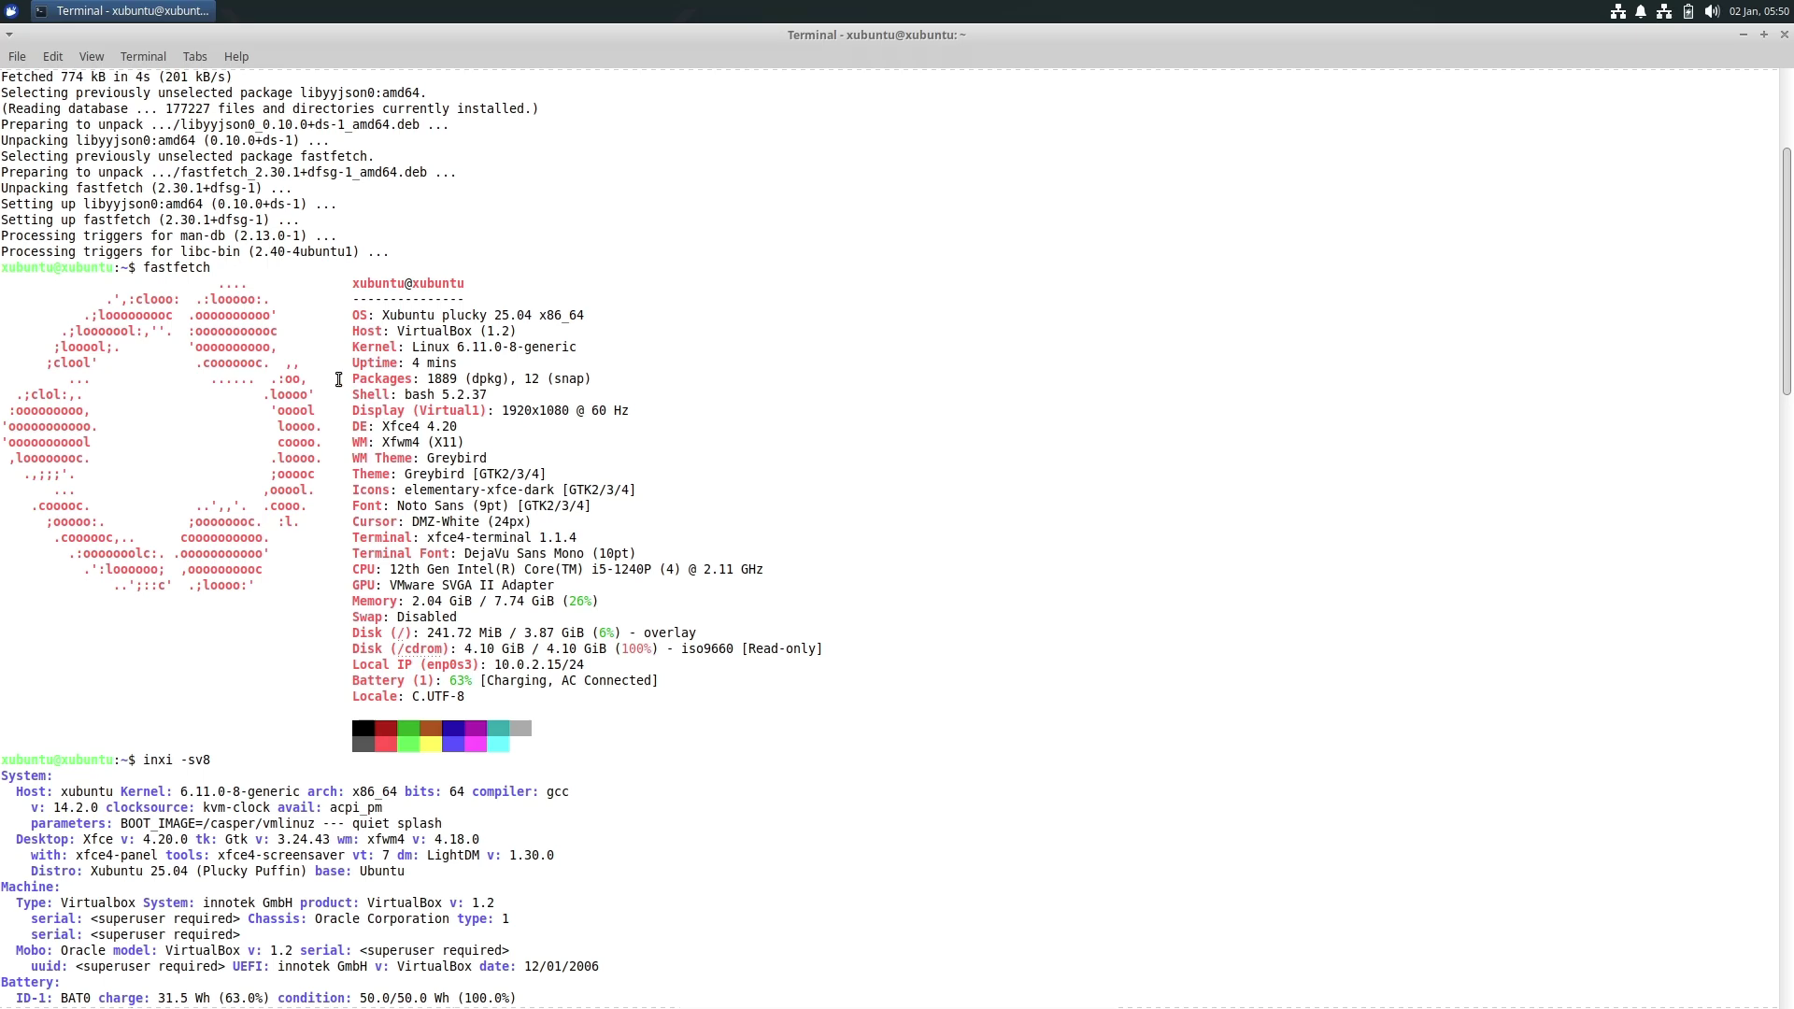
Step: Highlight the Uptime, Packages and Shell lines in the fastfetch output, including the snap package count
{"action": "left_click_drag", "start_coordinate": [345, 369], "coordinate": [464, 368]}
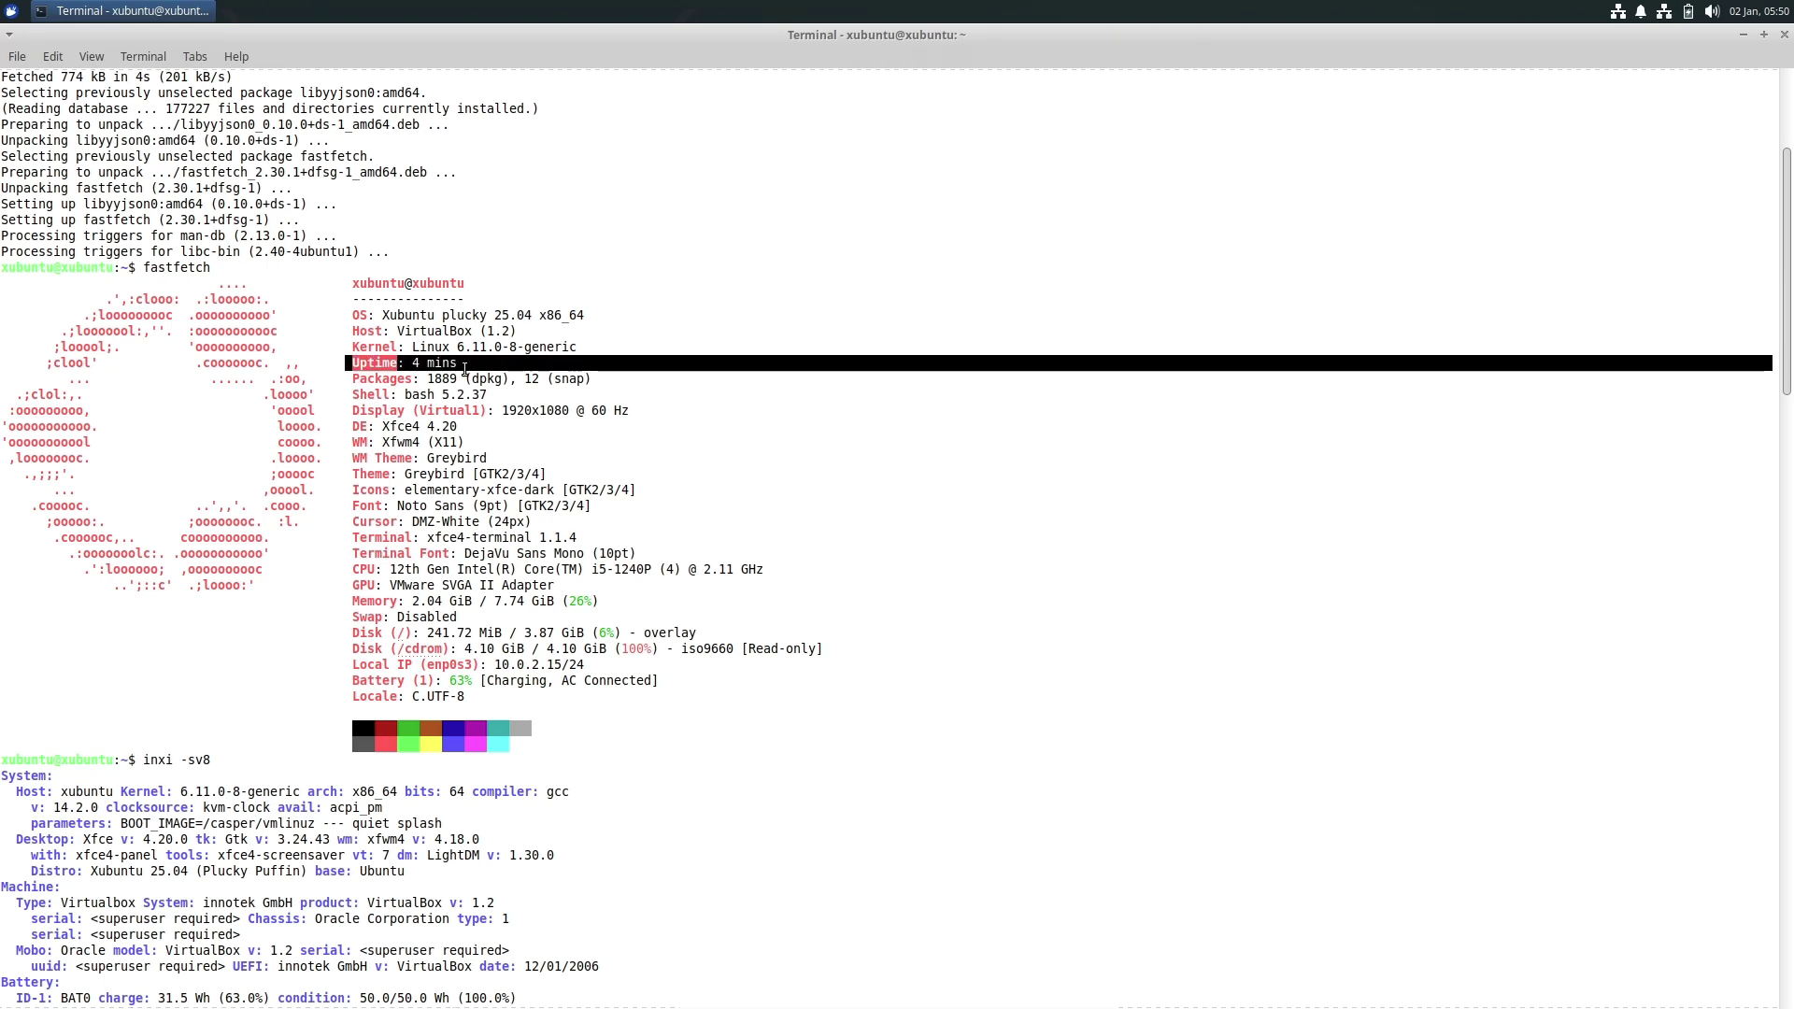
{"action": "left_click", "coordinate": [522, 418]}
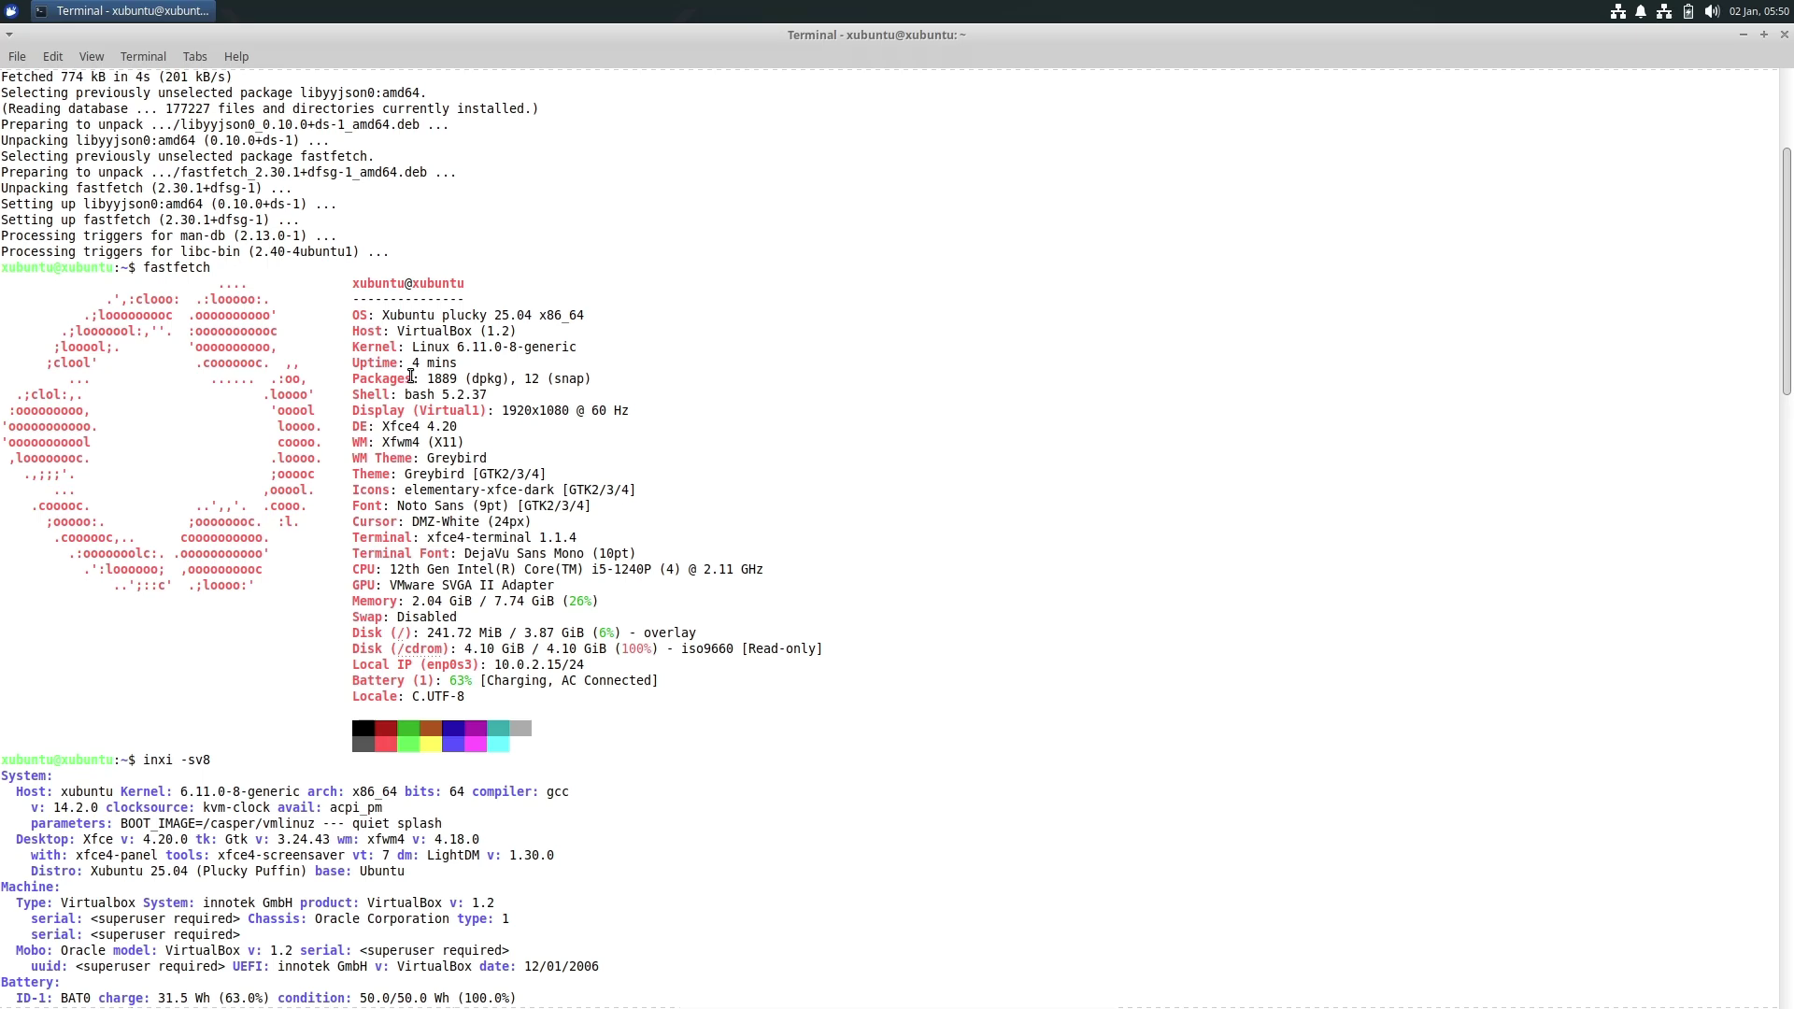
{"action": "left_click_drag", "start_coordinate": [528, 369], "coordinate": [646, 376]}
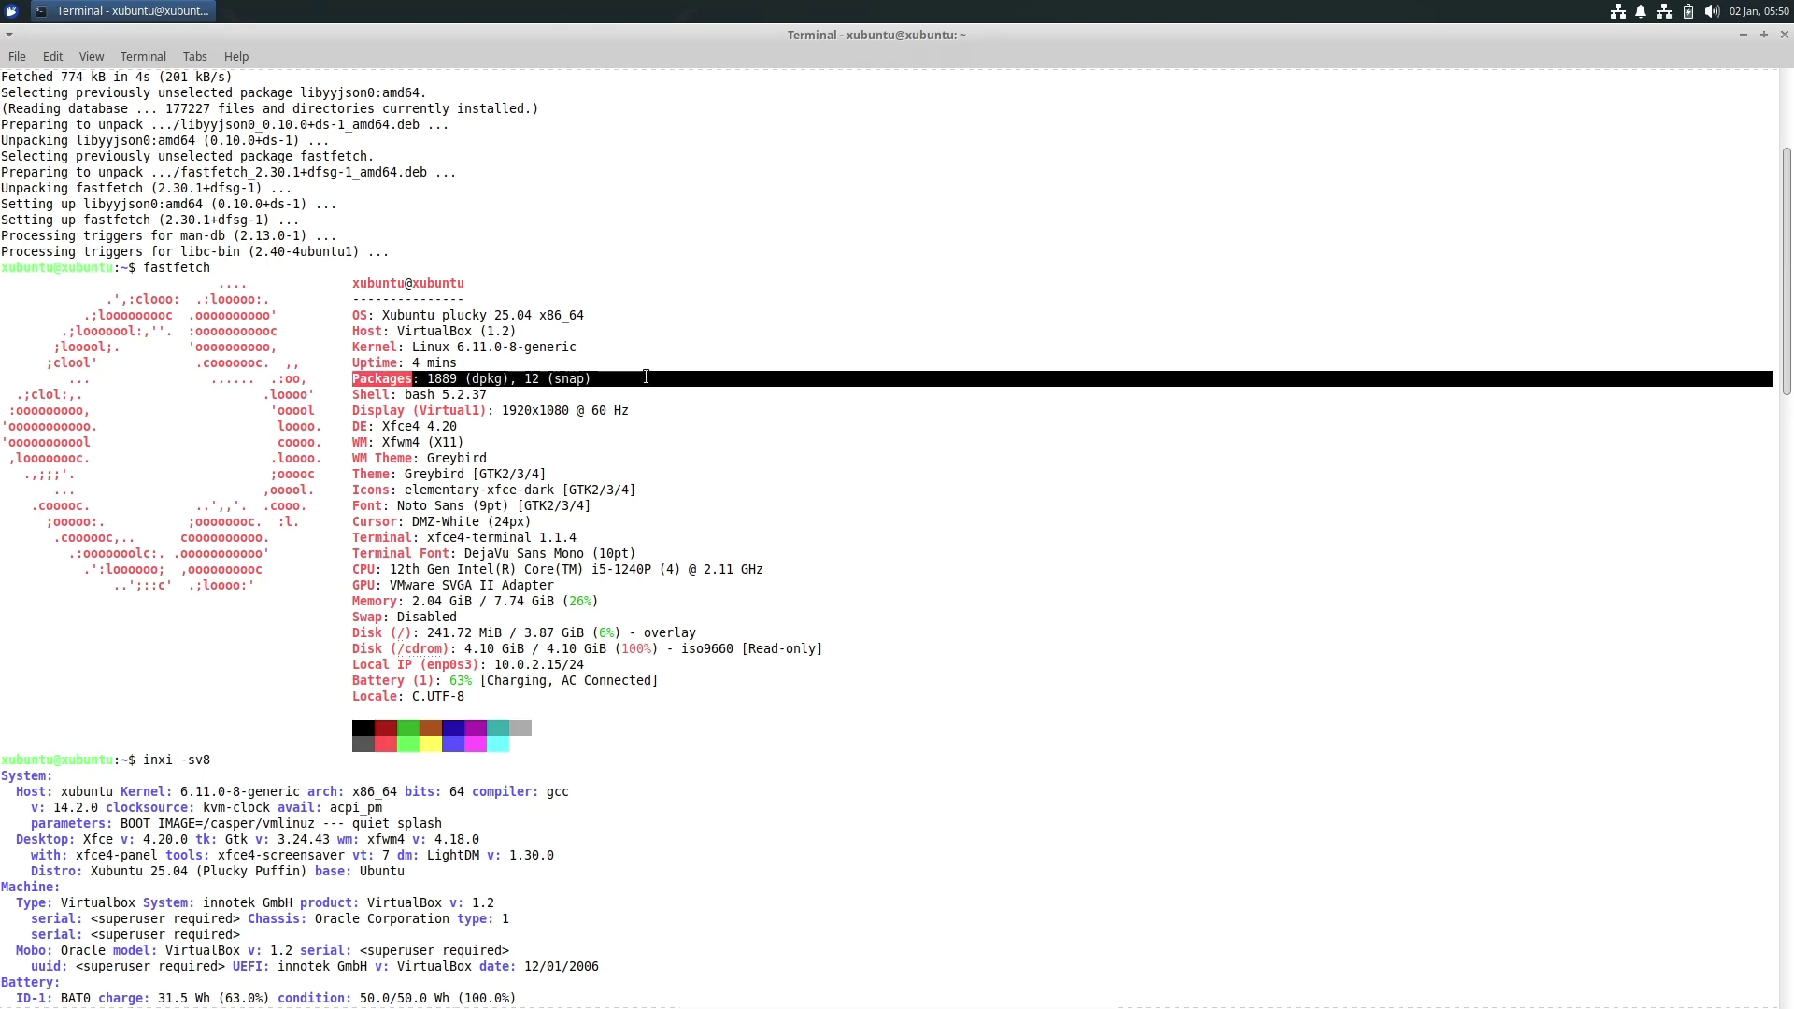
{"action": "left_click_drag", "start_coordinate": [524, 378], "coordinate": [584, 378]}
{"action": "left_click_drag", "start_coordinate": [355, 394], "coordinate": [508, 398]}
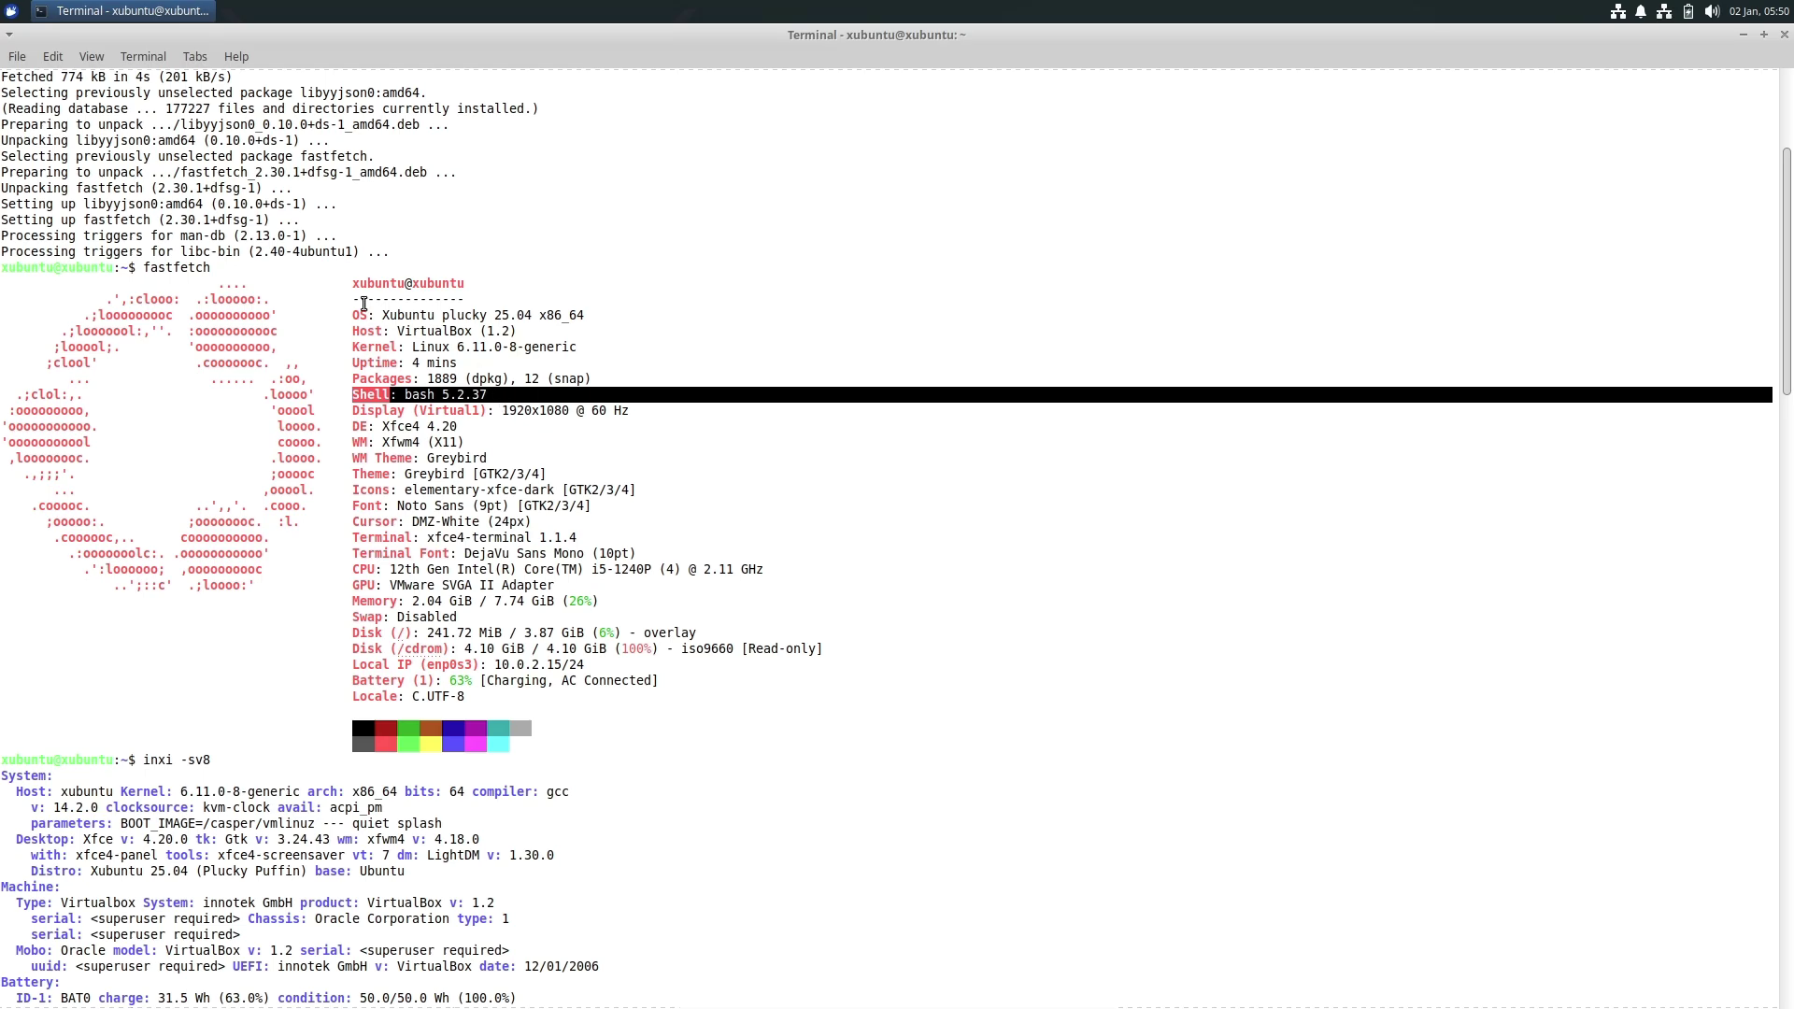
Step: Highlight the desktop environment (DE) and window manager (WM) lines in the fastfetch output
{"action": "scroll", "coordinate": [266, 264], "scroll_direction": "up", "scroll_amount": 6}
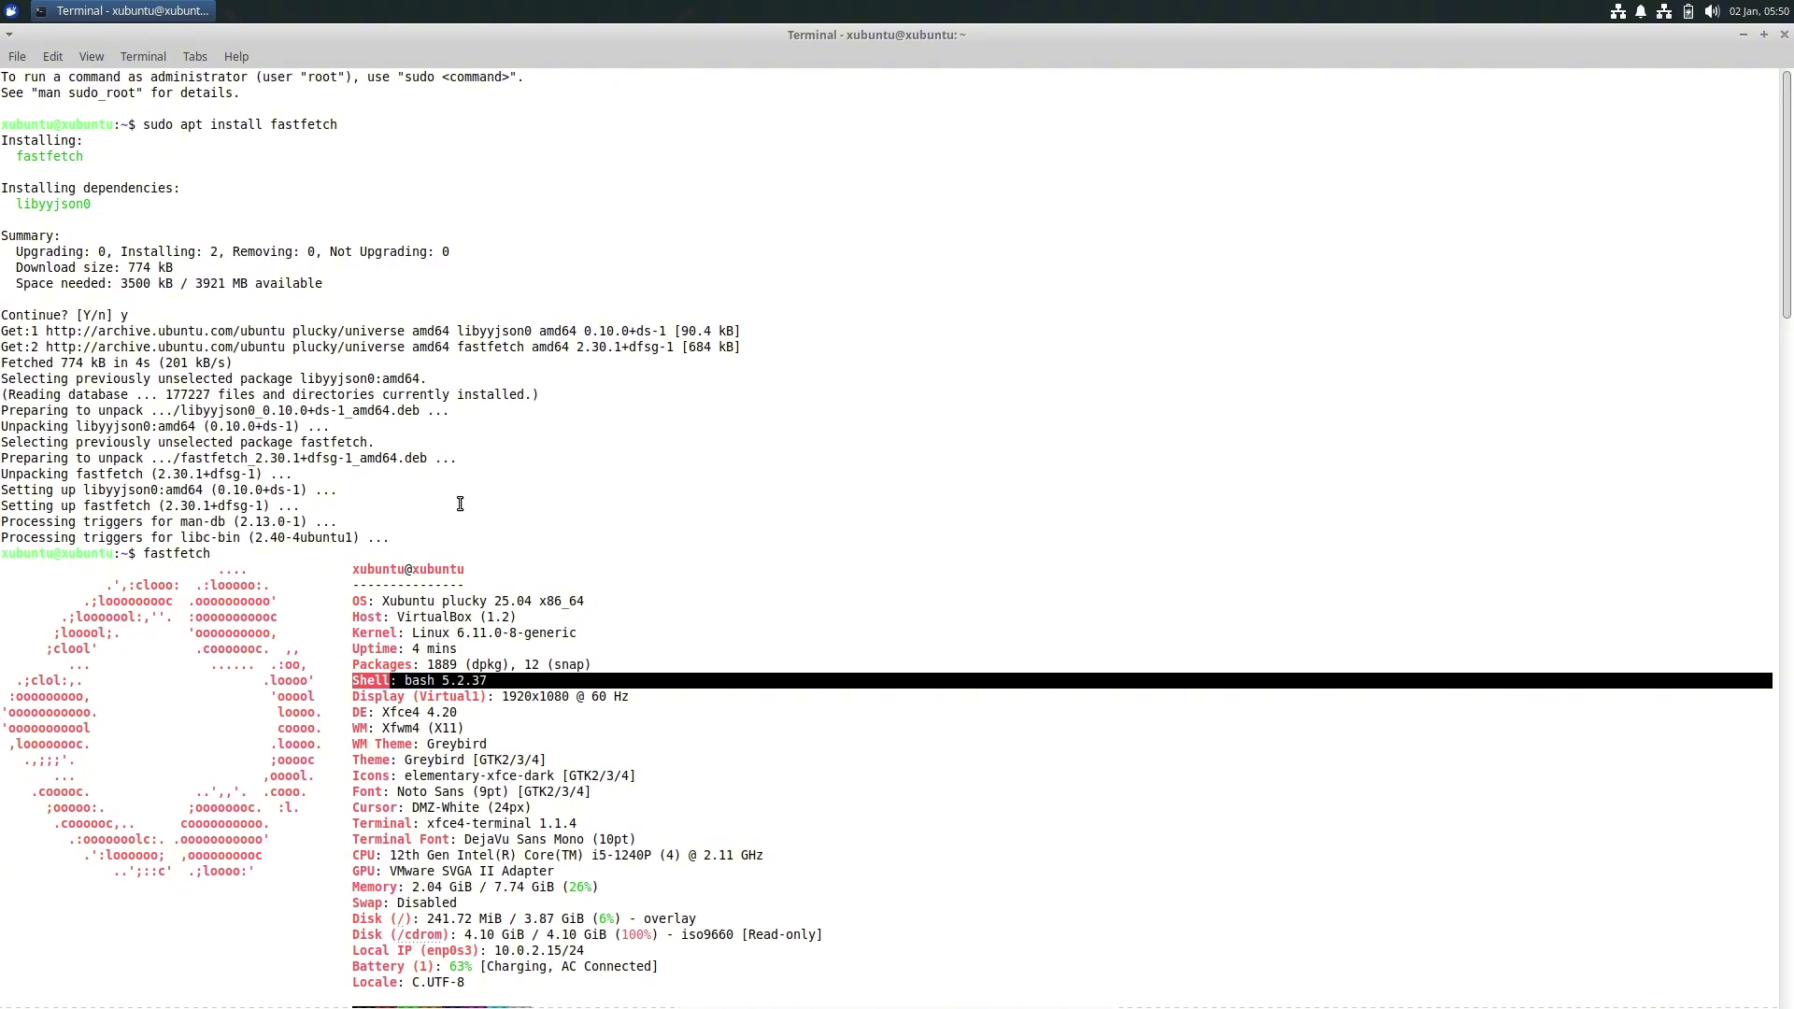
{"action": "scroll", "coordinate": [435, 466], "scroll_direction": "down", "scroll_amount": 6}
{"action": "left_click_drag", "start_coordinate": [332, 427], "coordinate": [487, 427]}
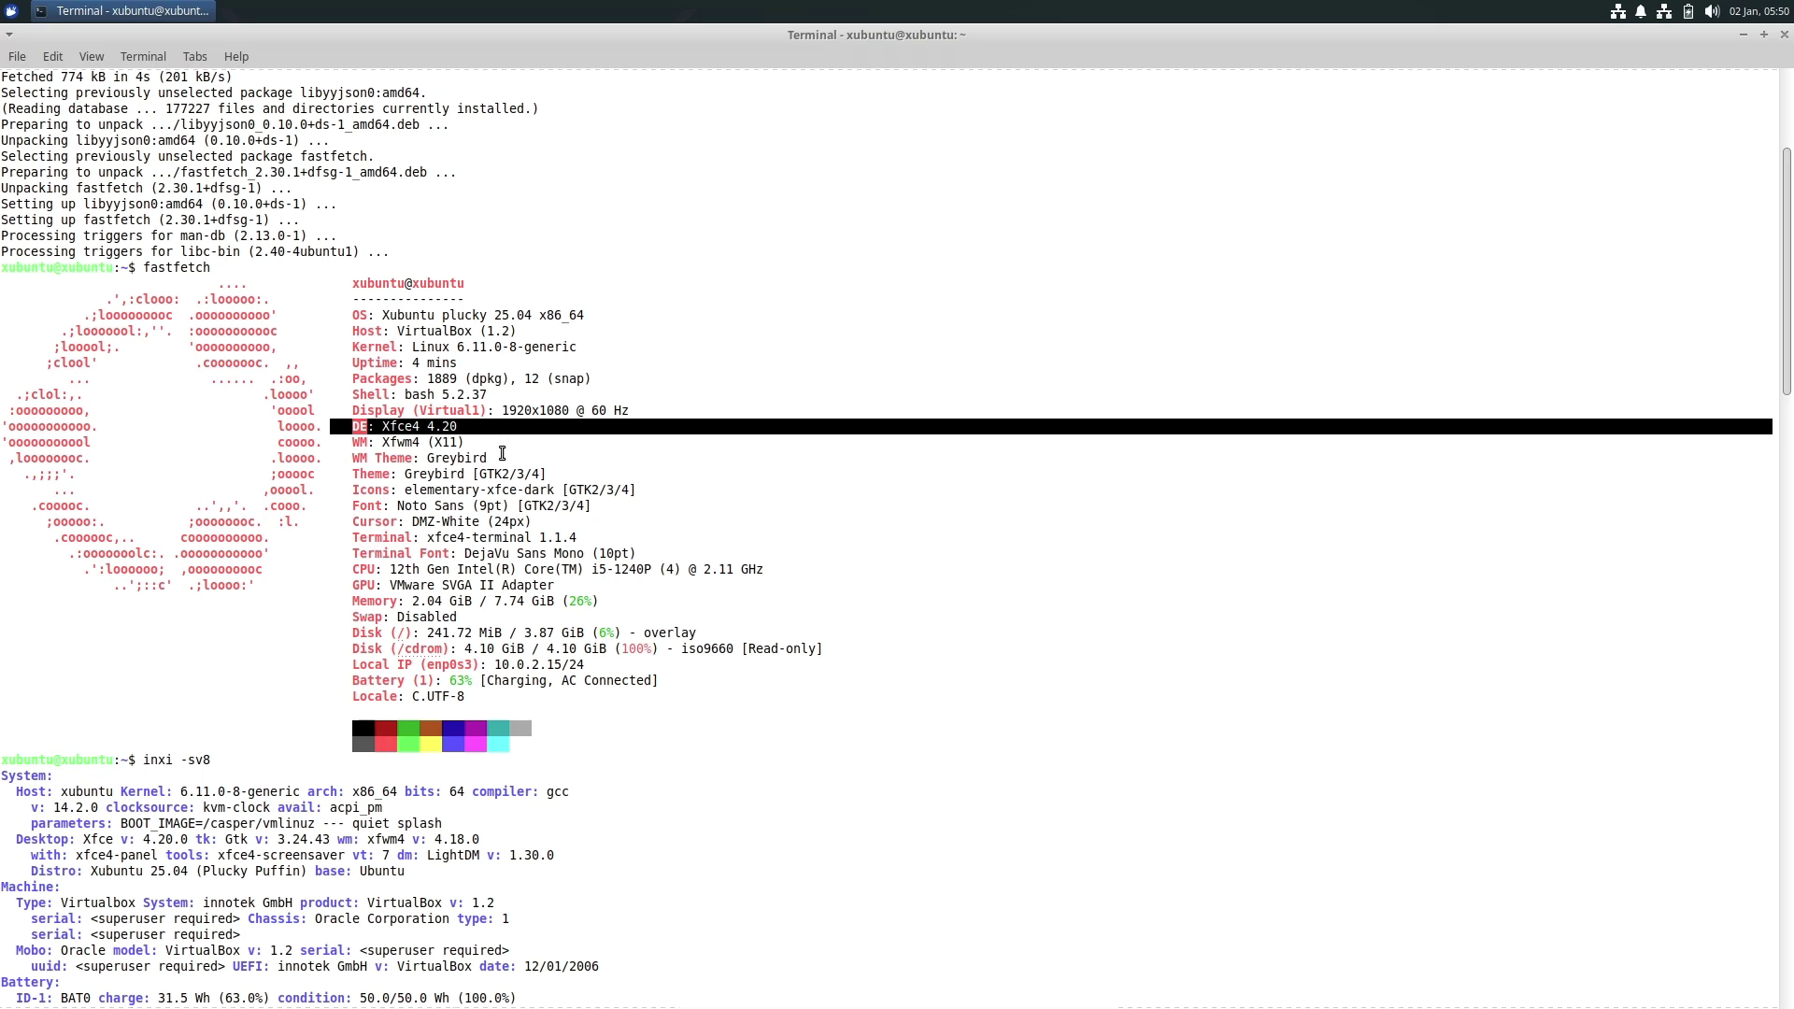
{"action": "left_click", "coordinate": [503, 451]}
{"action": "left_click_drag", "start_coordinate": [333, 442], "coordinate": [471, 442]}
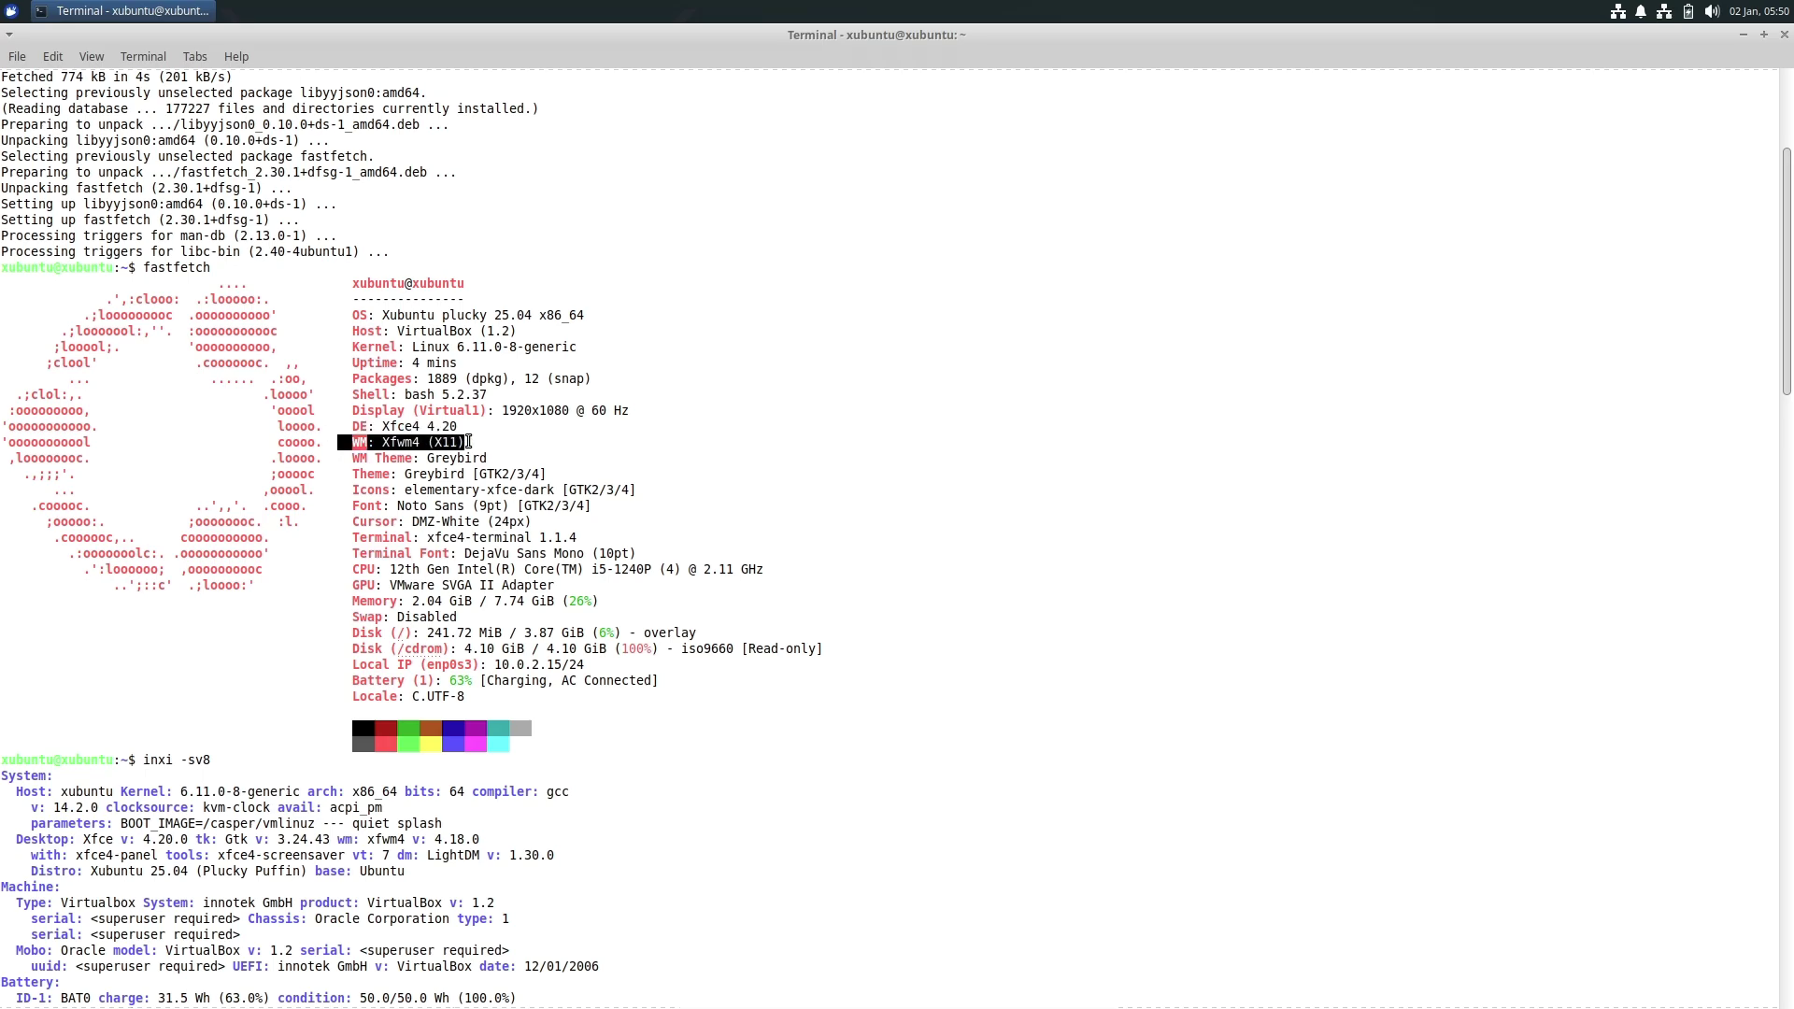
Step: Highlight the WM Theme, theme-to-cursor and Memory lines in the fastfetch output
{"action": "left_click_drag", "start_coordinate": [353, 458], "coordinate": [488, 458]}
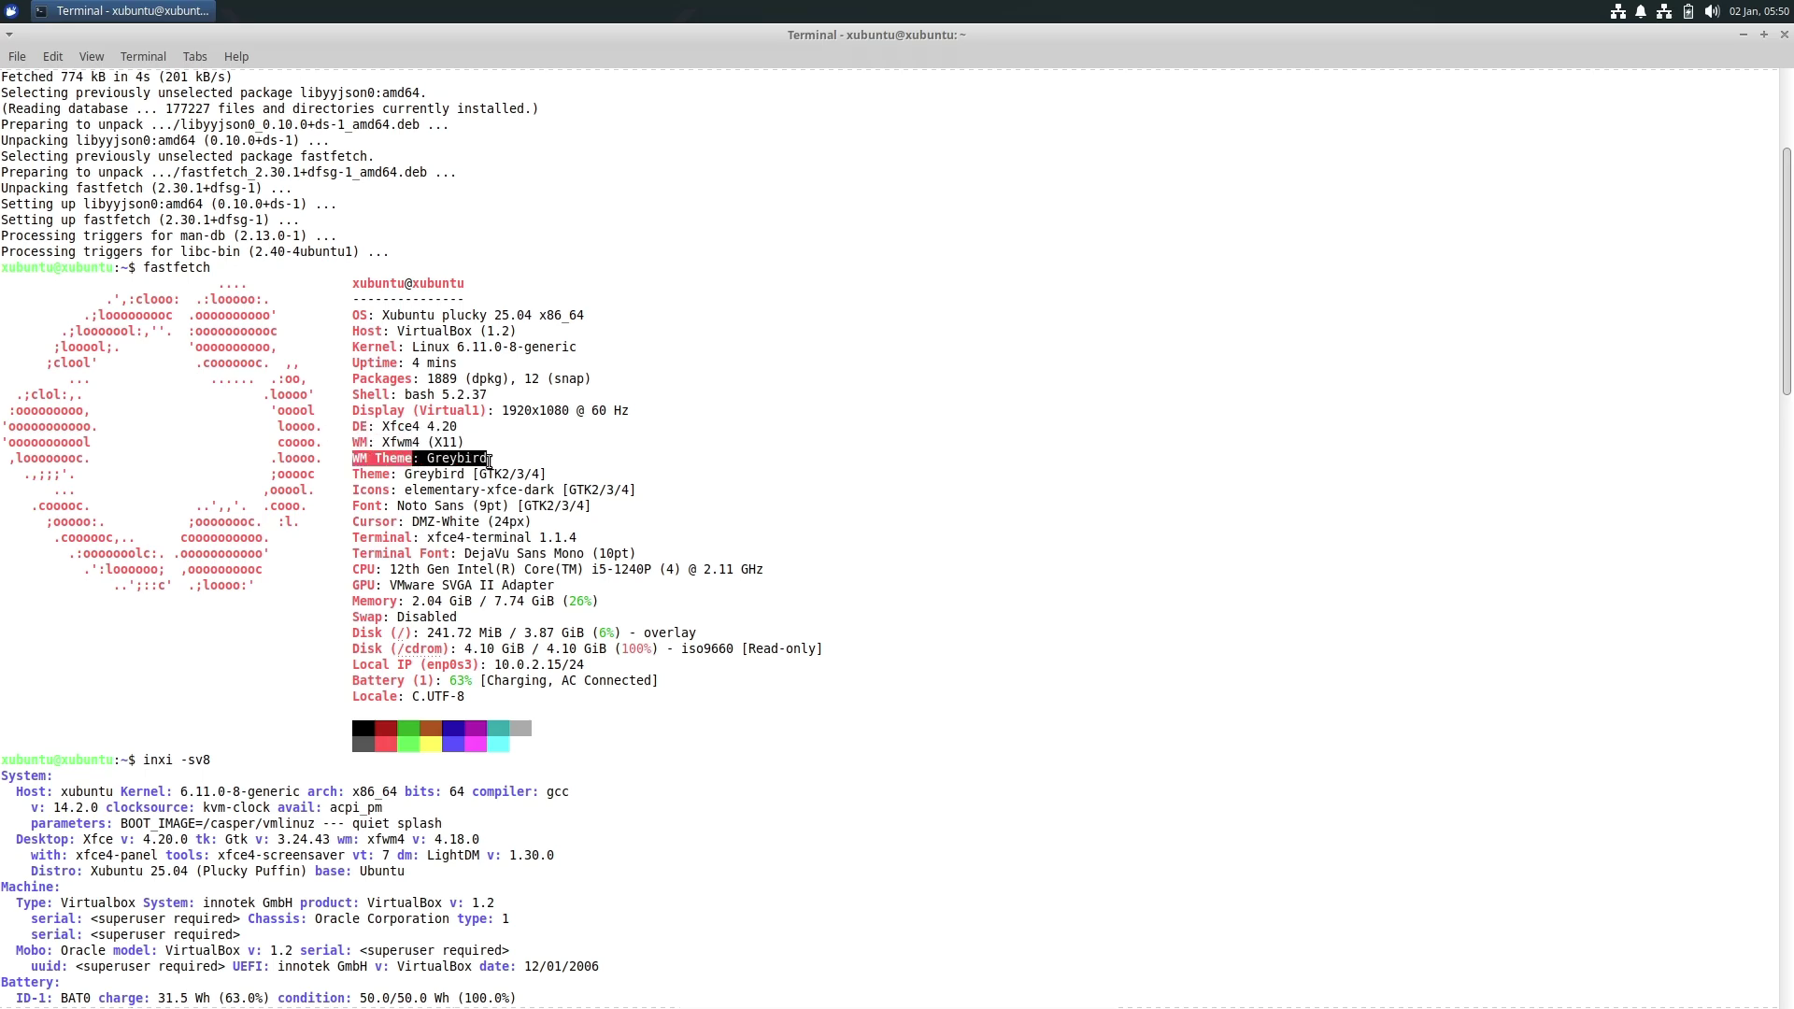
{"action": "left_click_drag", "start_coordinate": [354, 477], "coordinate": [396, 522]}
{"action": "left_click", "coordinate": [347, 486]}
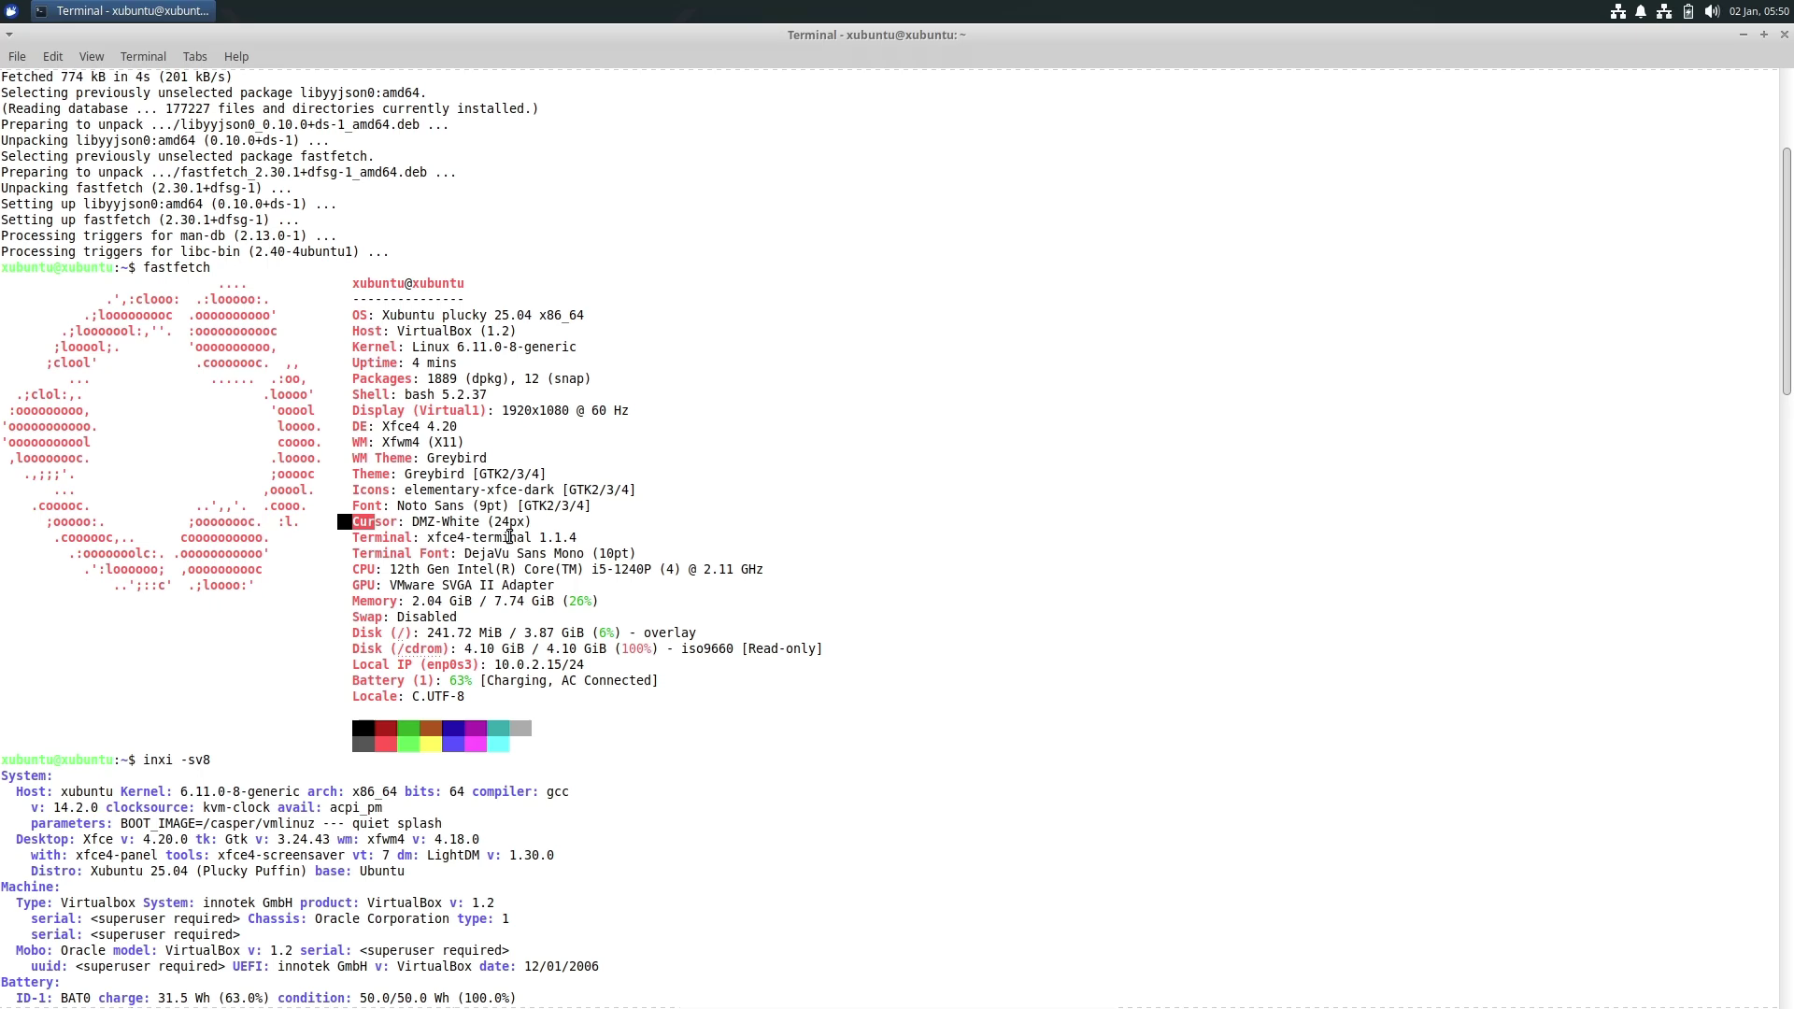
{"action": "scroll", "coordinate": [509, 535], "scroll_direction": "down", "scroll_amount": 4}
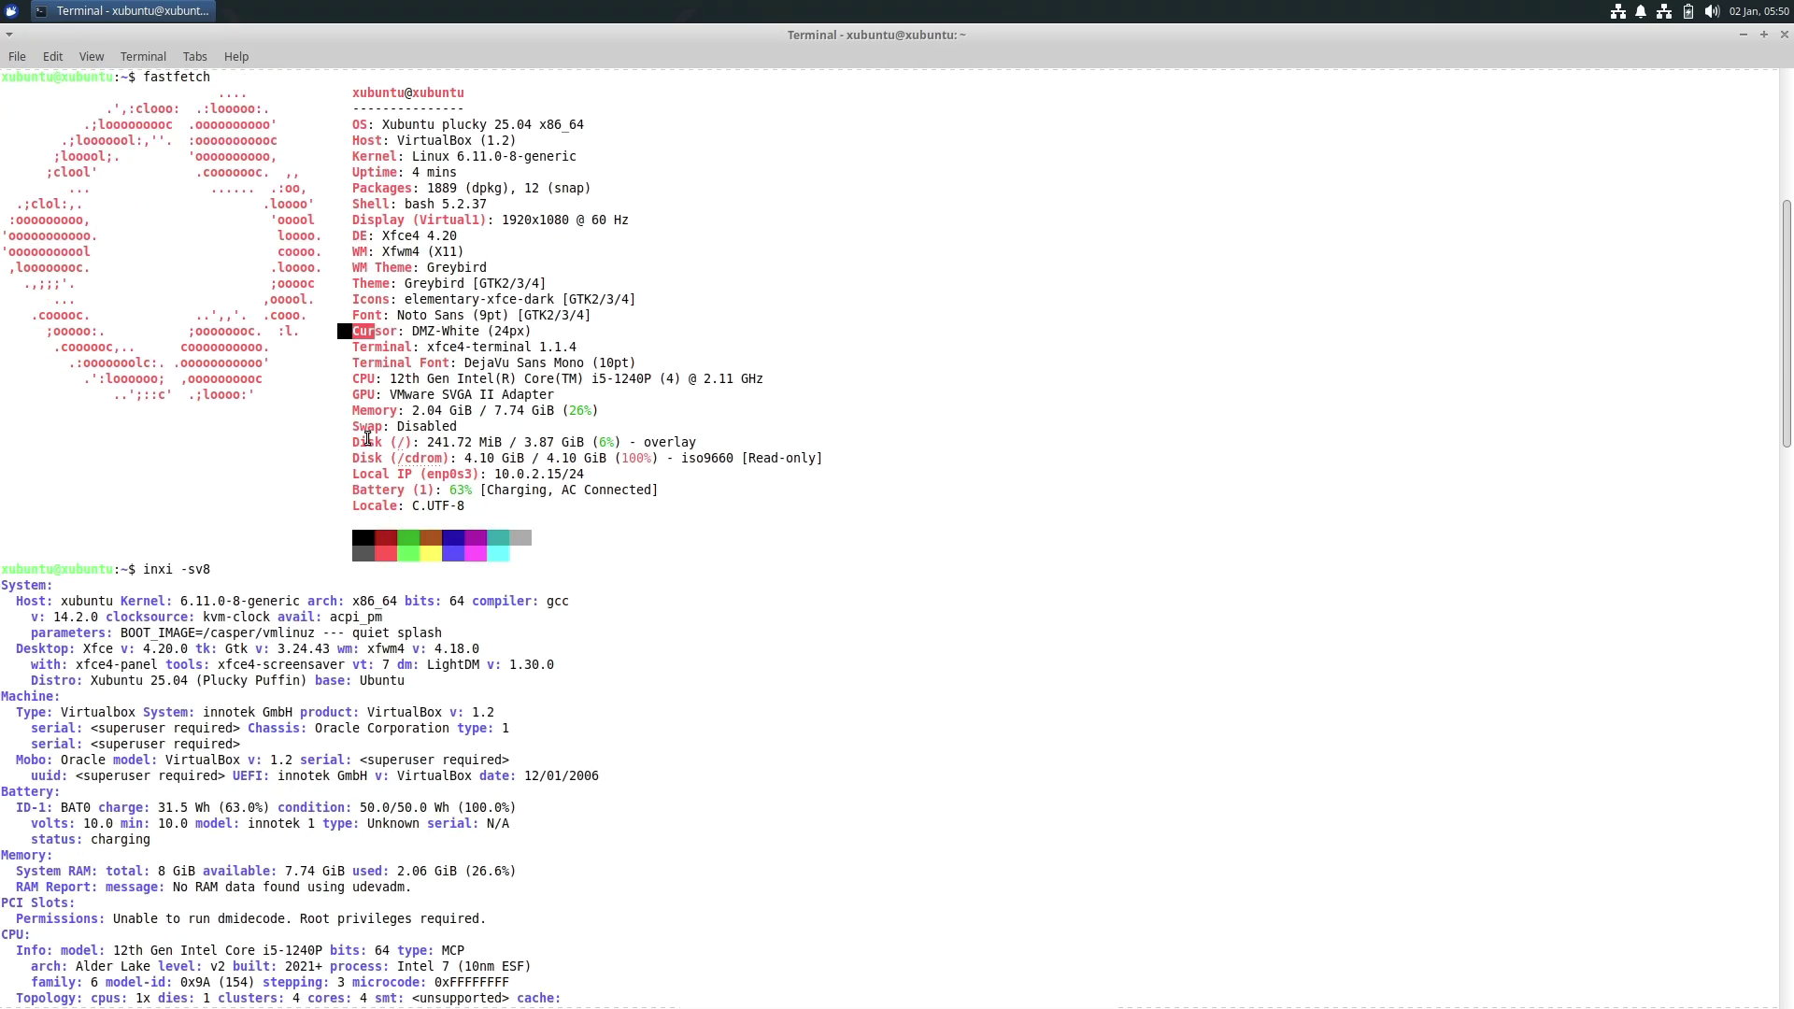
{"action": "left_click_drag", "start_coordinate": [349, 411], "coordinate": [595, 411]}
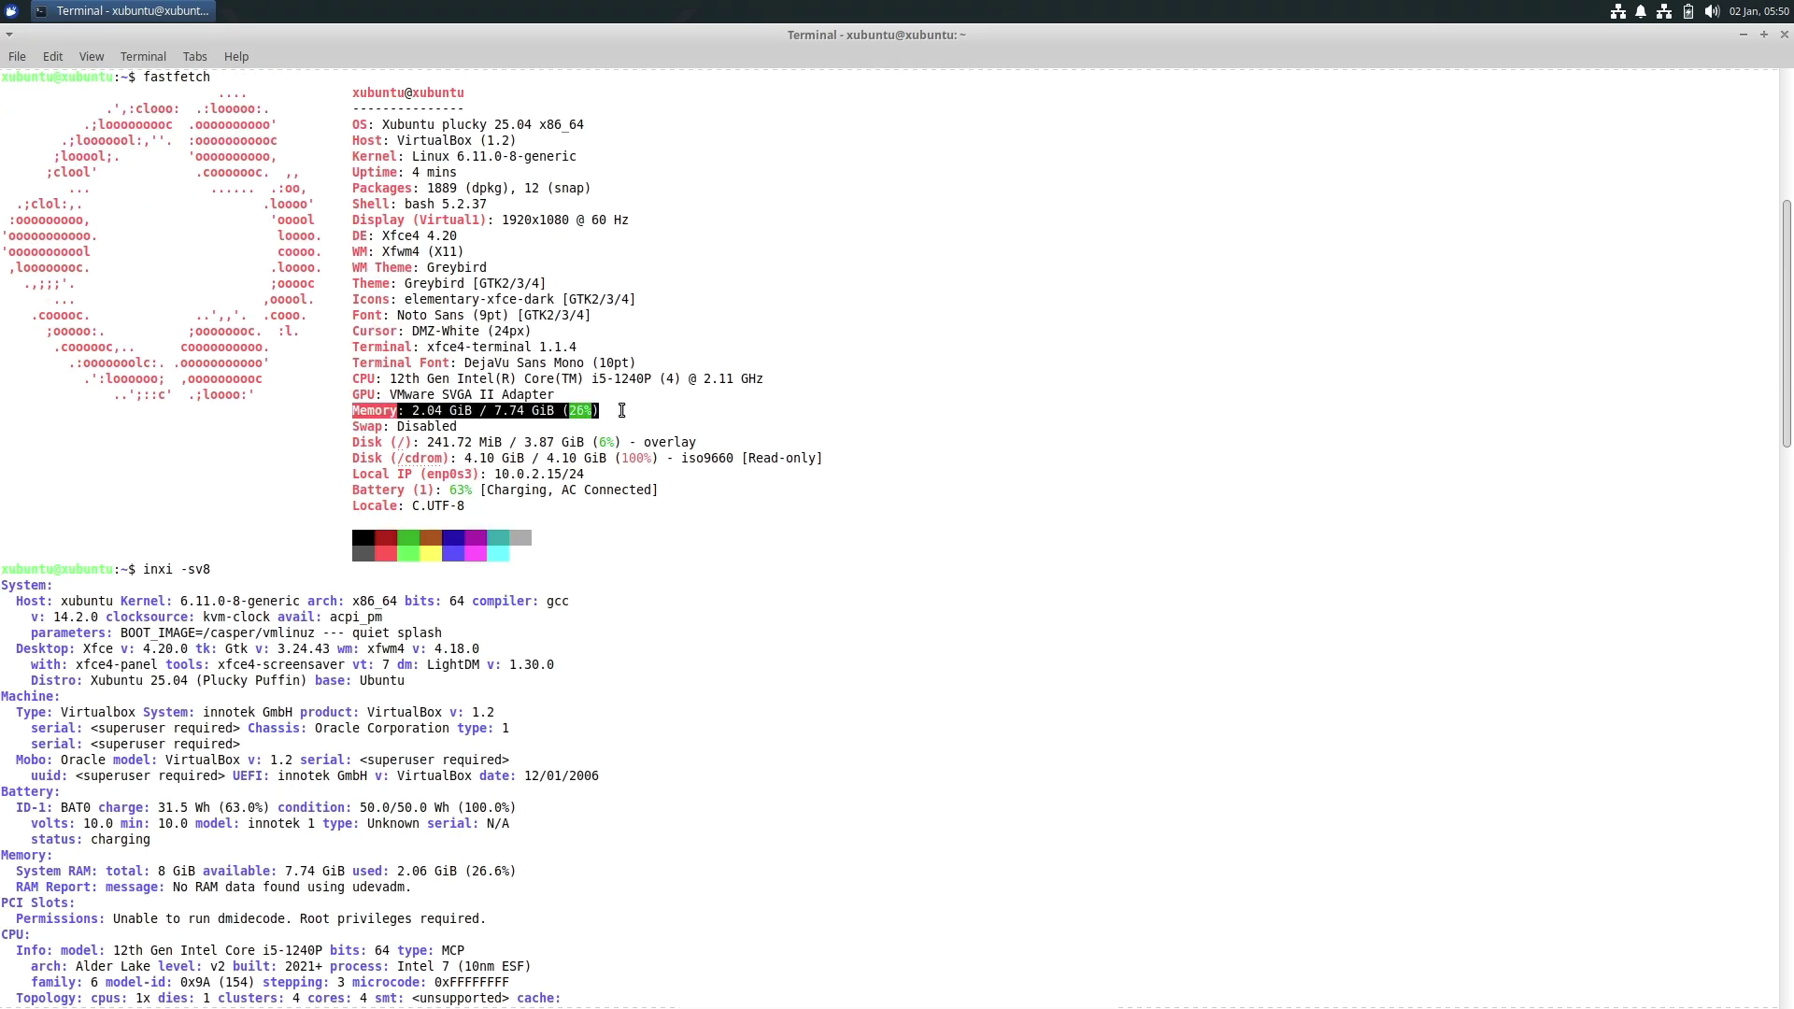
Step: Highlight the inxi -sv8 command line and the Host entry in its System section
{"action": "left_click", "coordinate": [608, 403]}
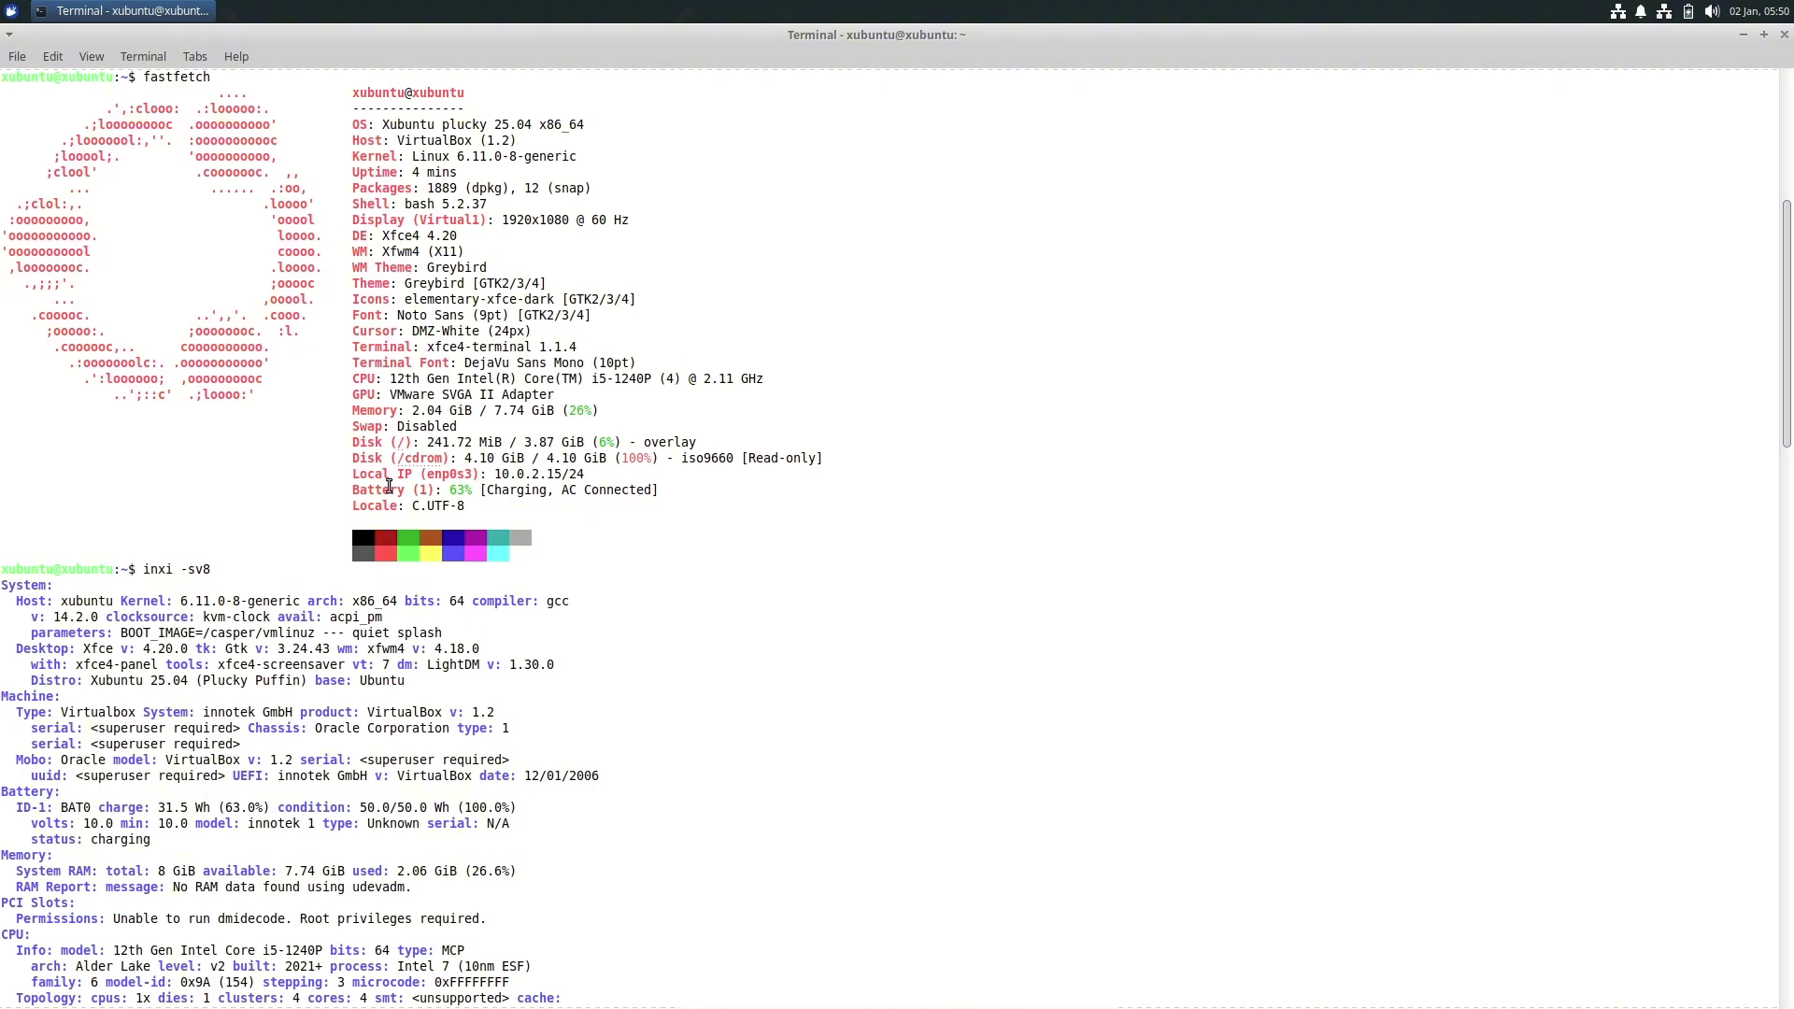
{"action": "scroll", "coordinate": [477, 485], "scroll_direction": "down", "scroll_amount": 4}
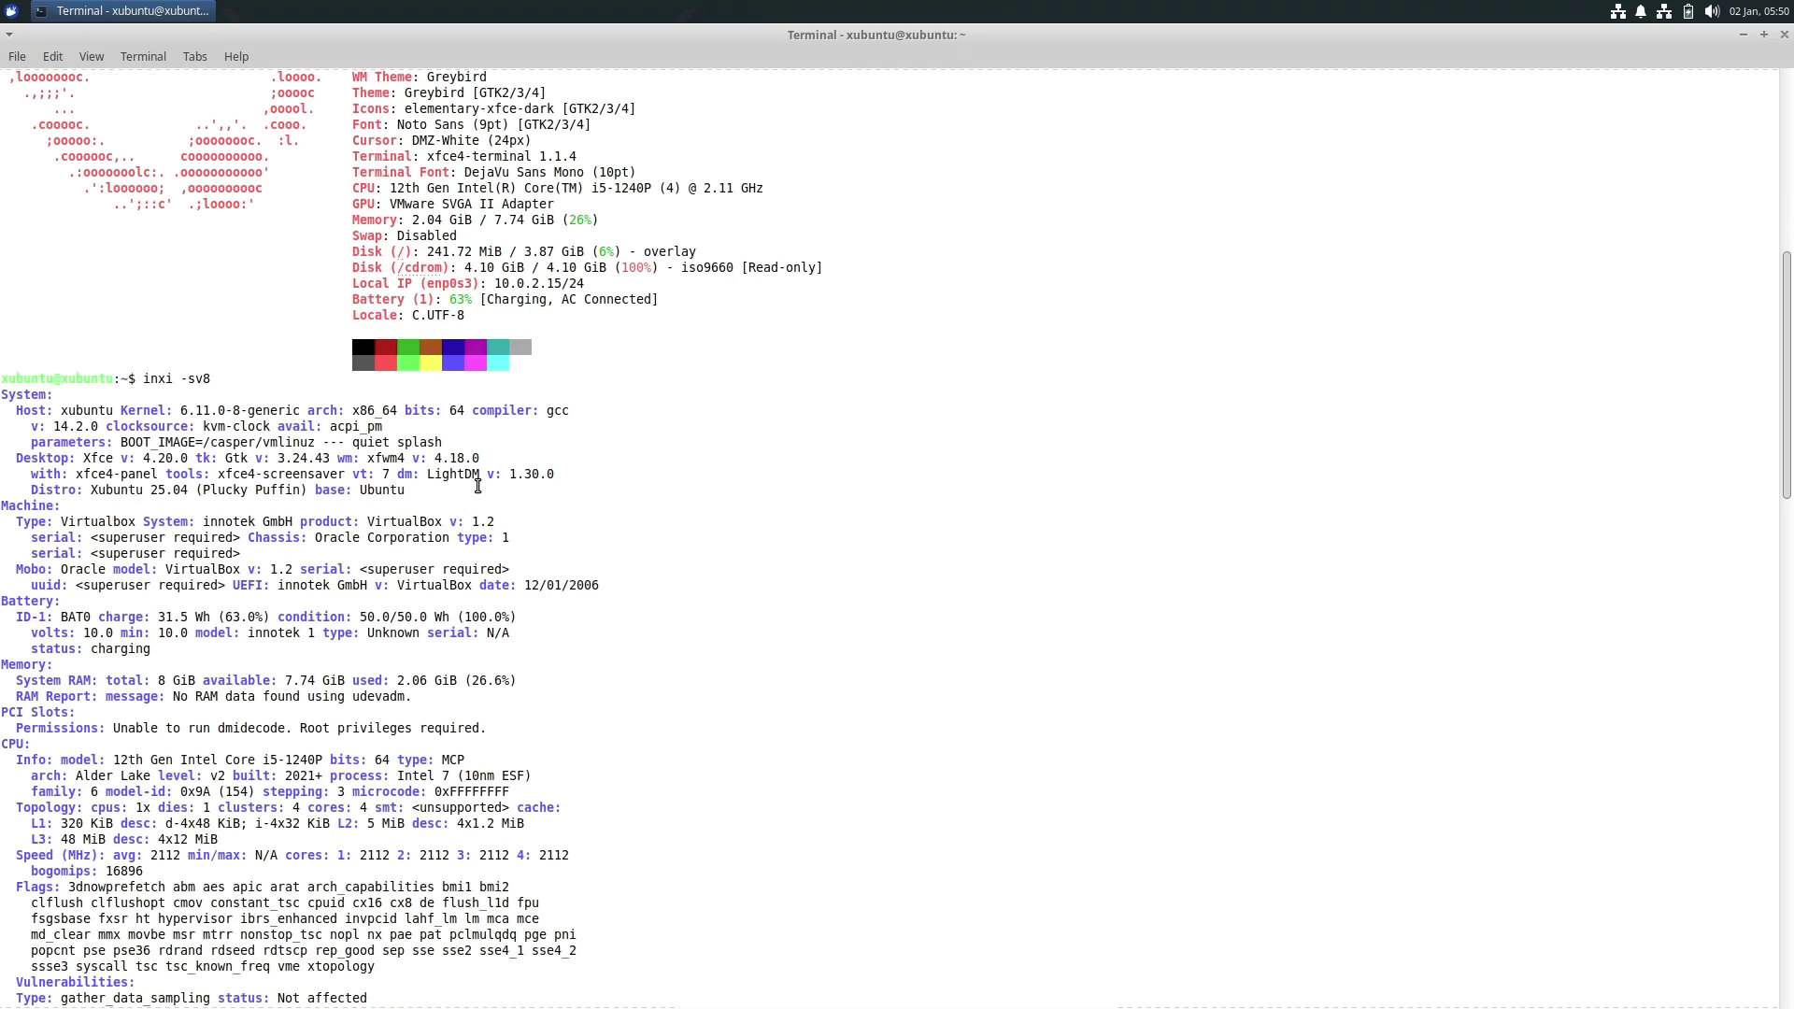
{"action": "left_click_drag", "start_coordinate": [107, 379], "coordinate": [222, 379]}
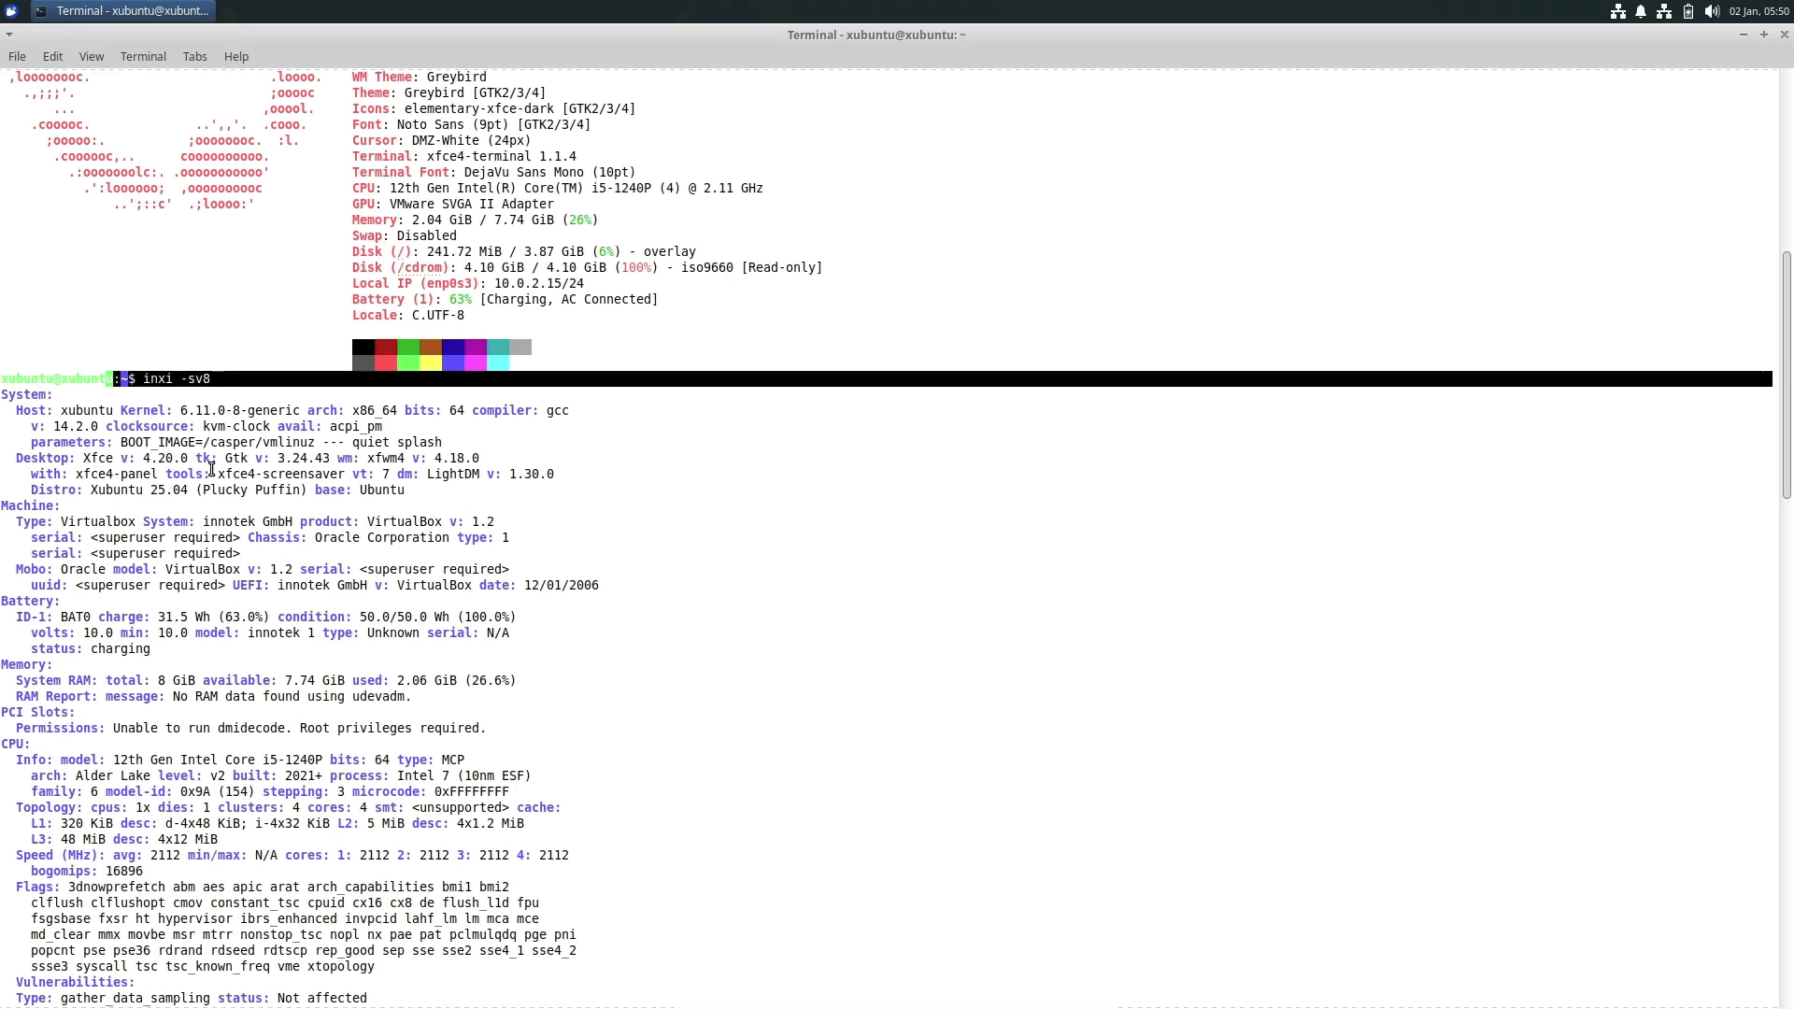
{"action": "left_click_drag", "start_coordinate": [8, 396], "coordinate": [108, 411]}
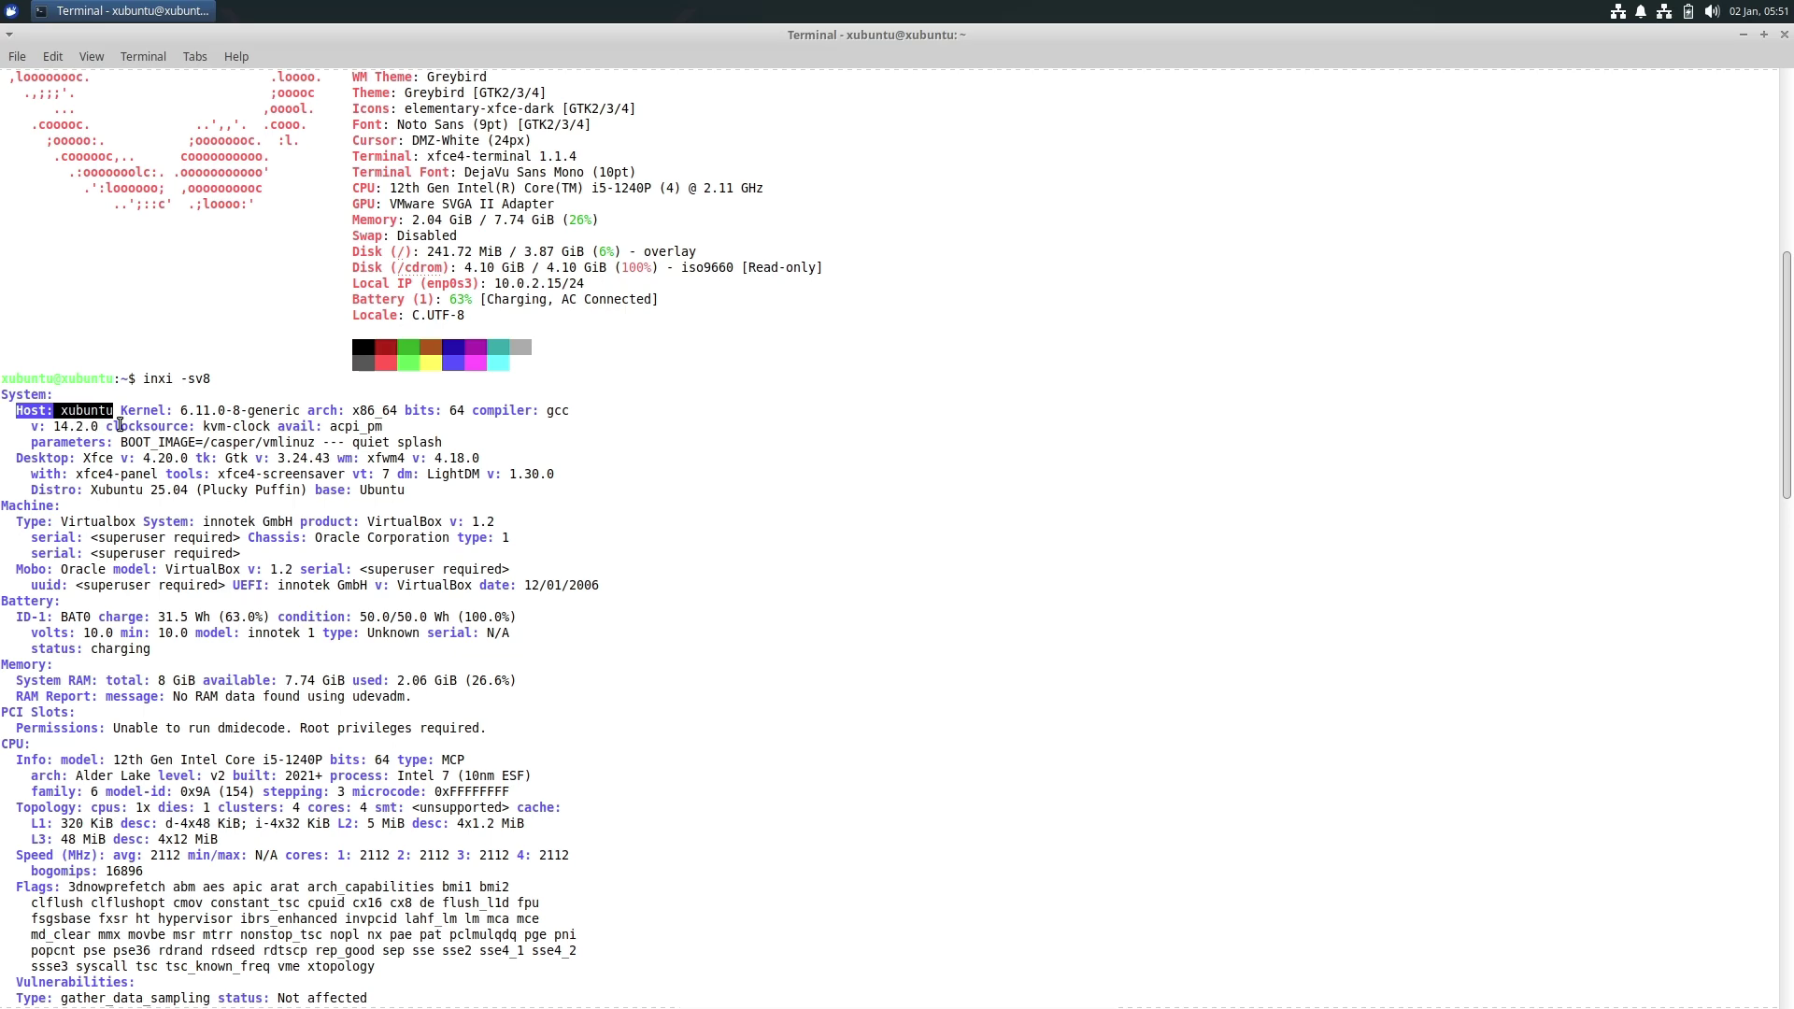
{"action": "left_click", "coordinate": [136, 404]}
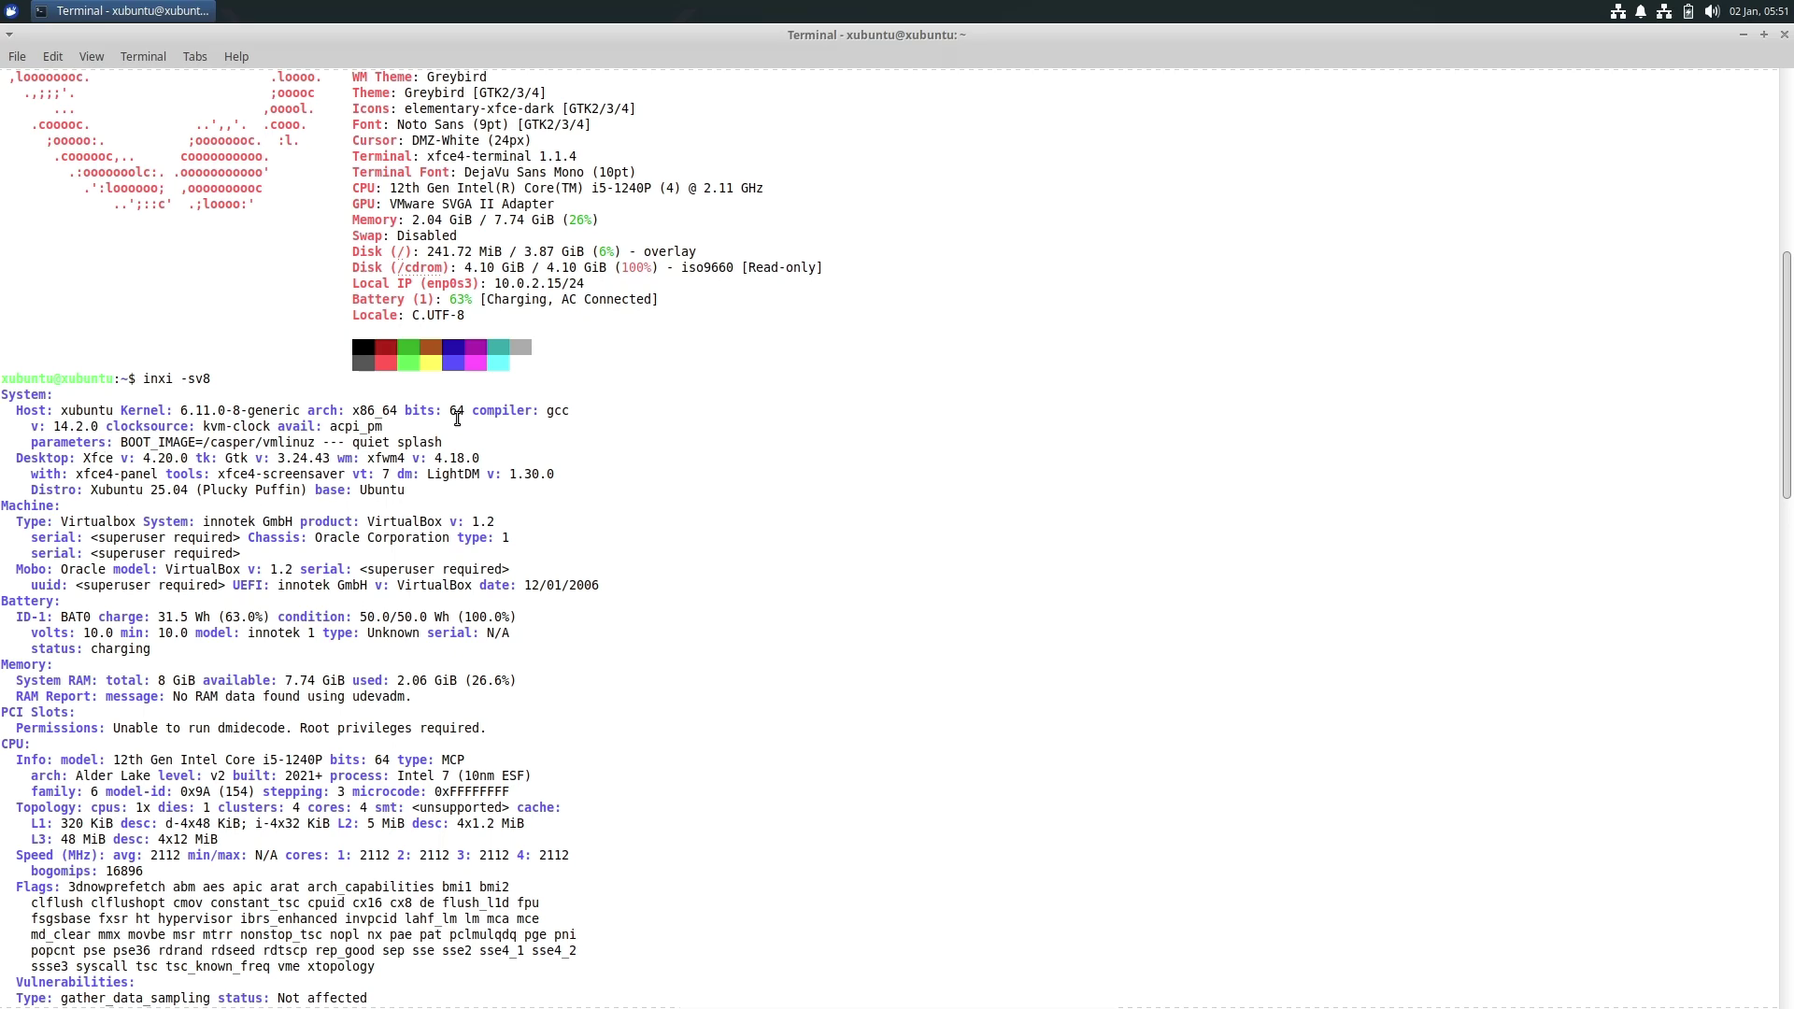
Step: Highlight the Xfce desktop, Gtk toolkit and xfwm4 window manager versions on the Desktop line of the inxi output
{"action": "left_click_drag", "start_coordinate": [468, 413], "coordinate": [179, 458]}
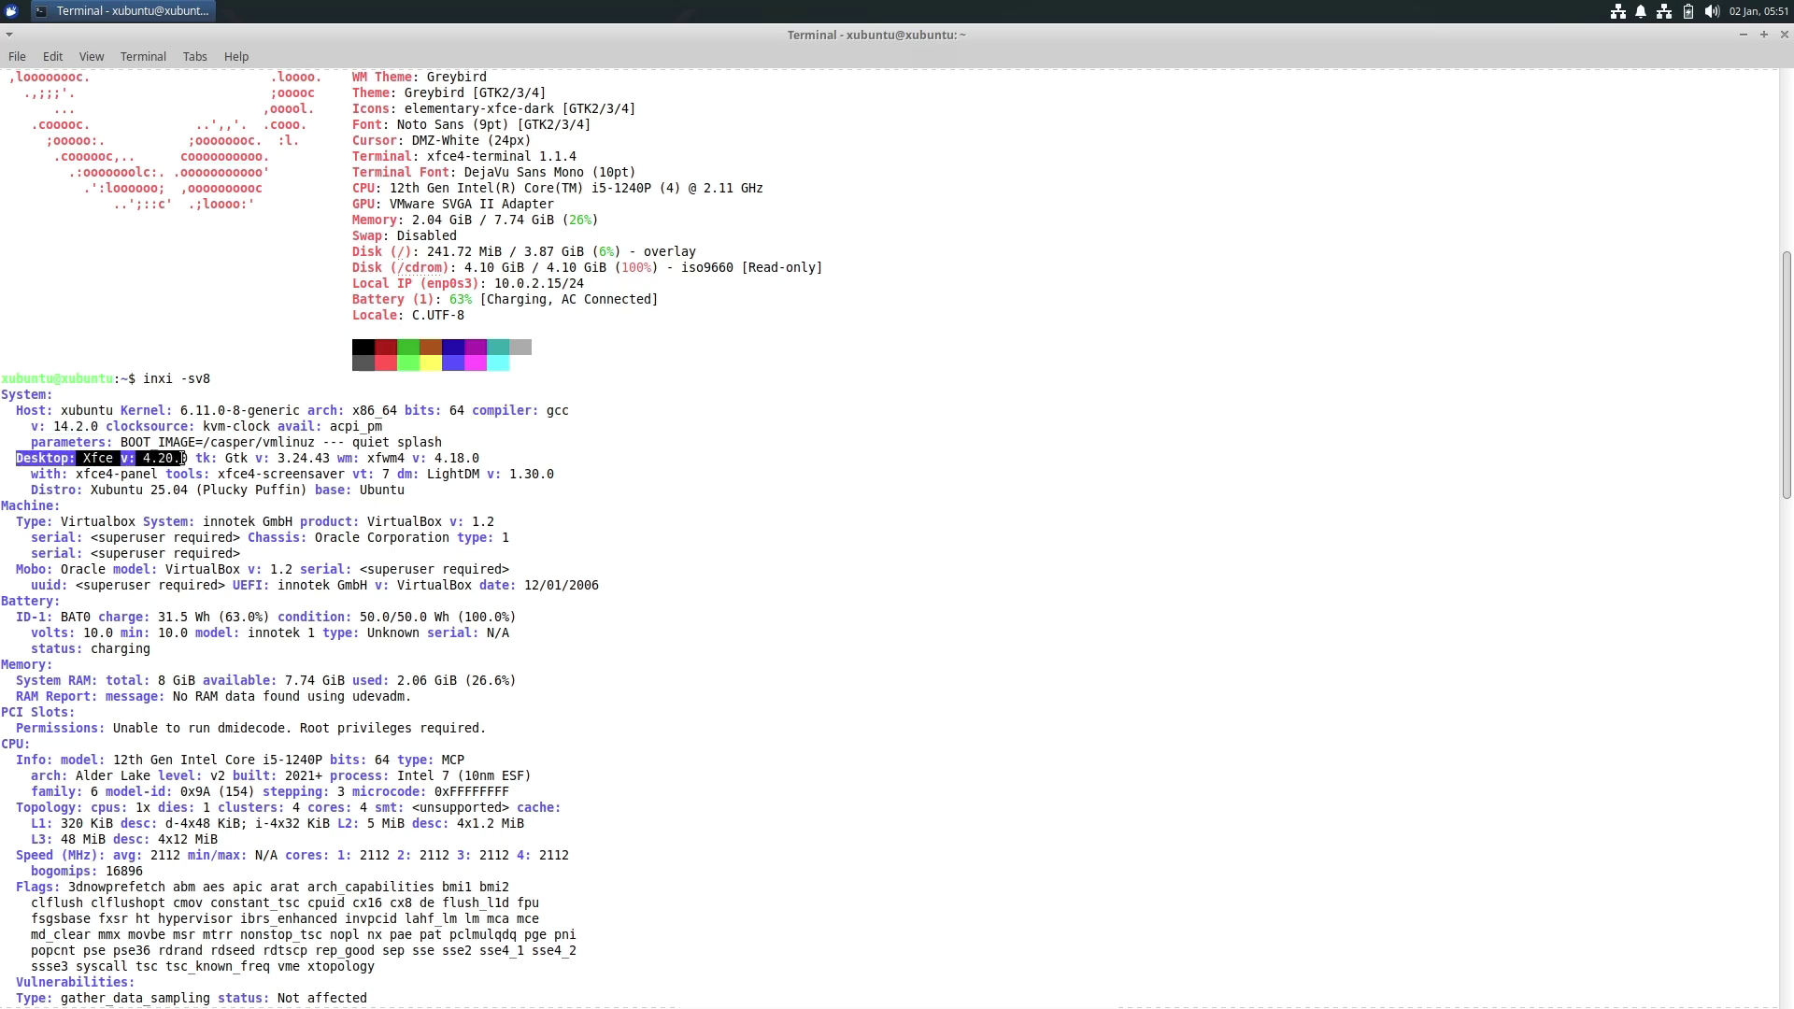
{"action": "left_click_drag", "start_coordinate": [197, 458], "coordinate": [335, 457]}
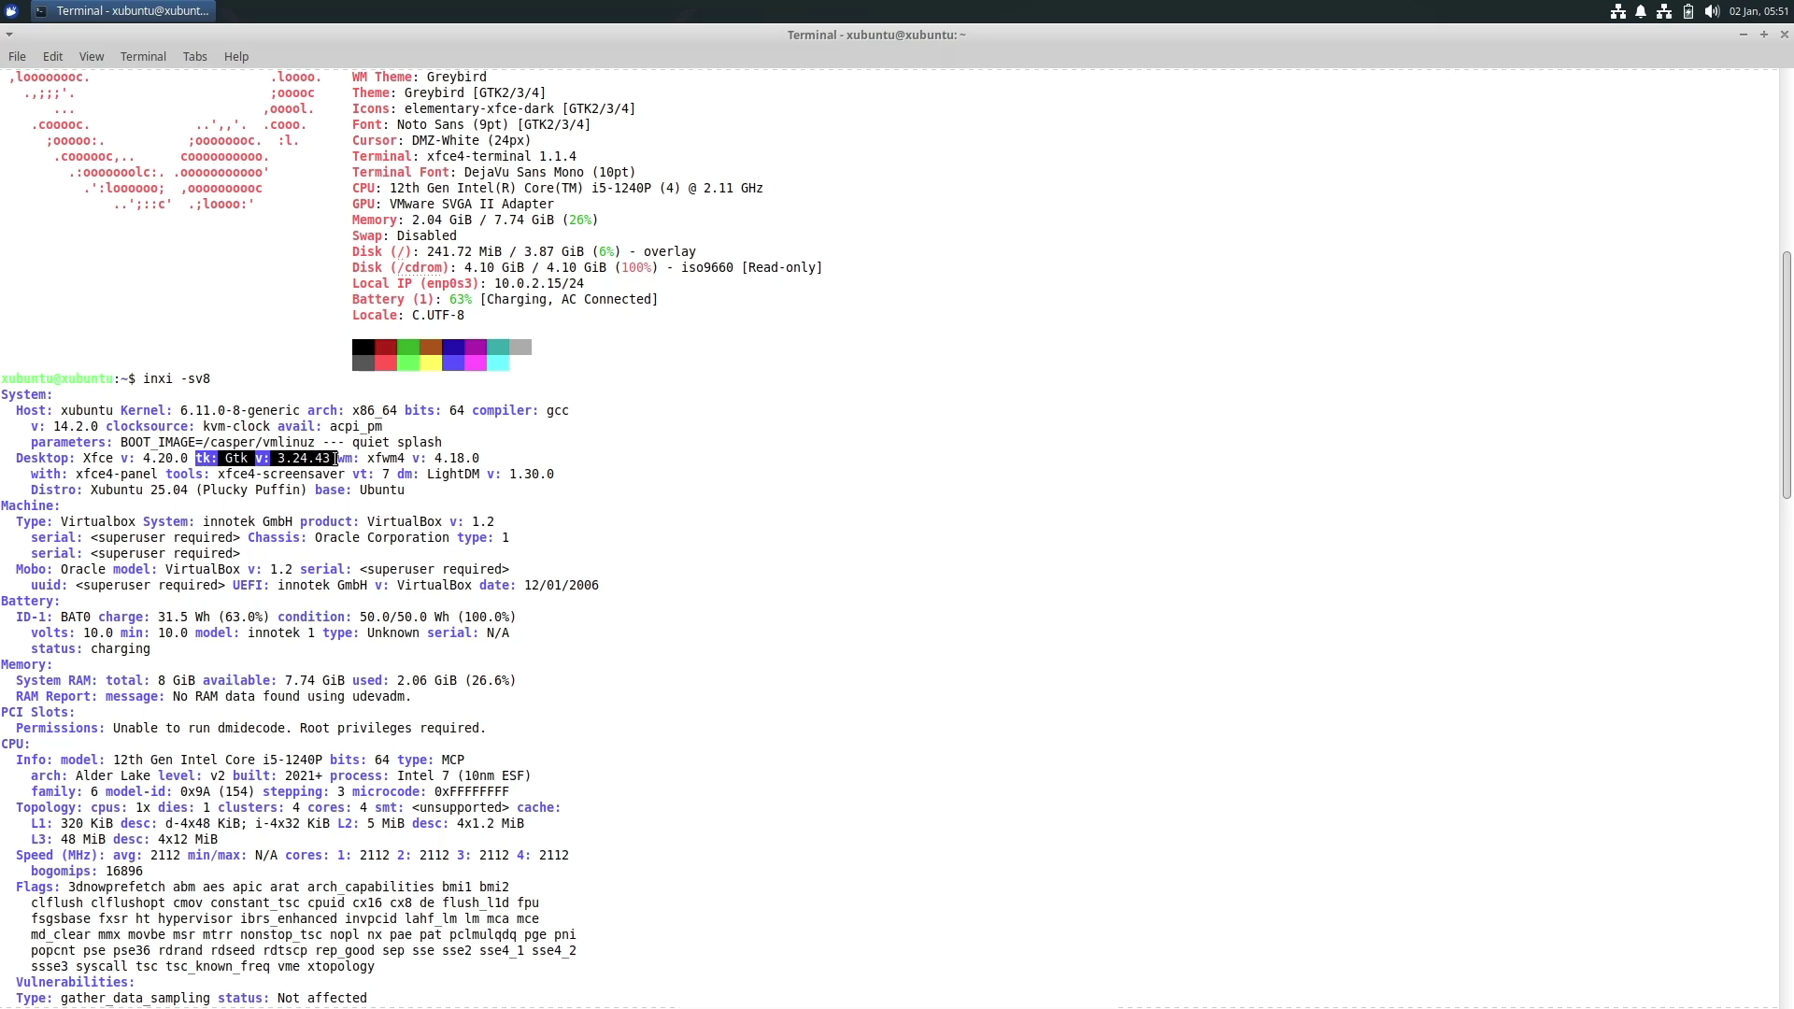
{"action": "left_click", "coordinate": [489, 449]}
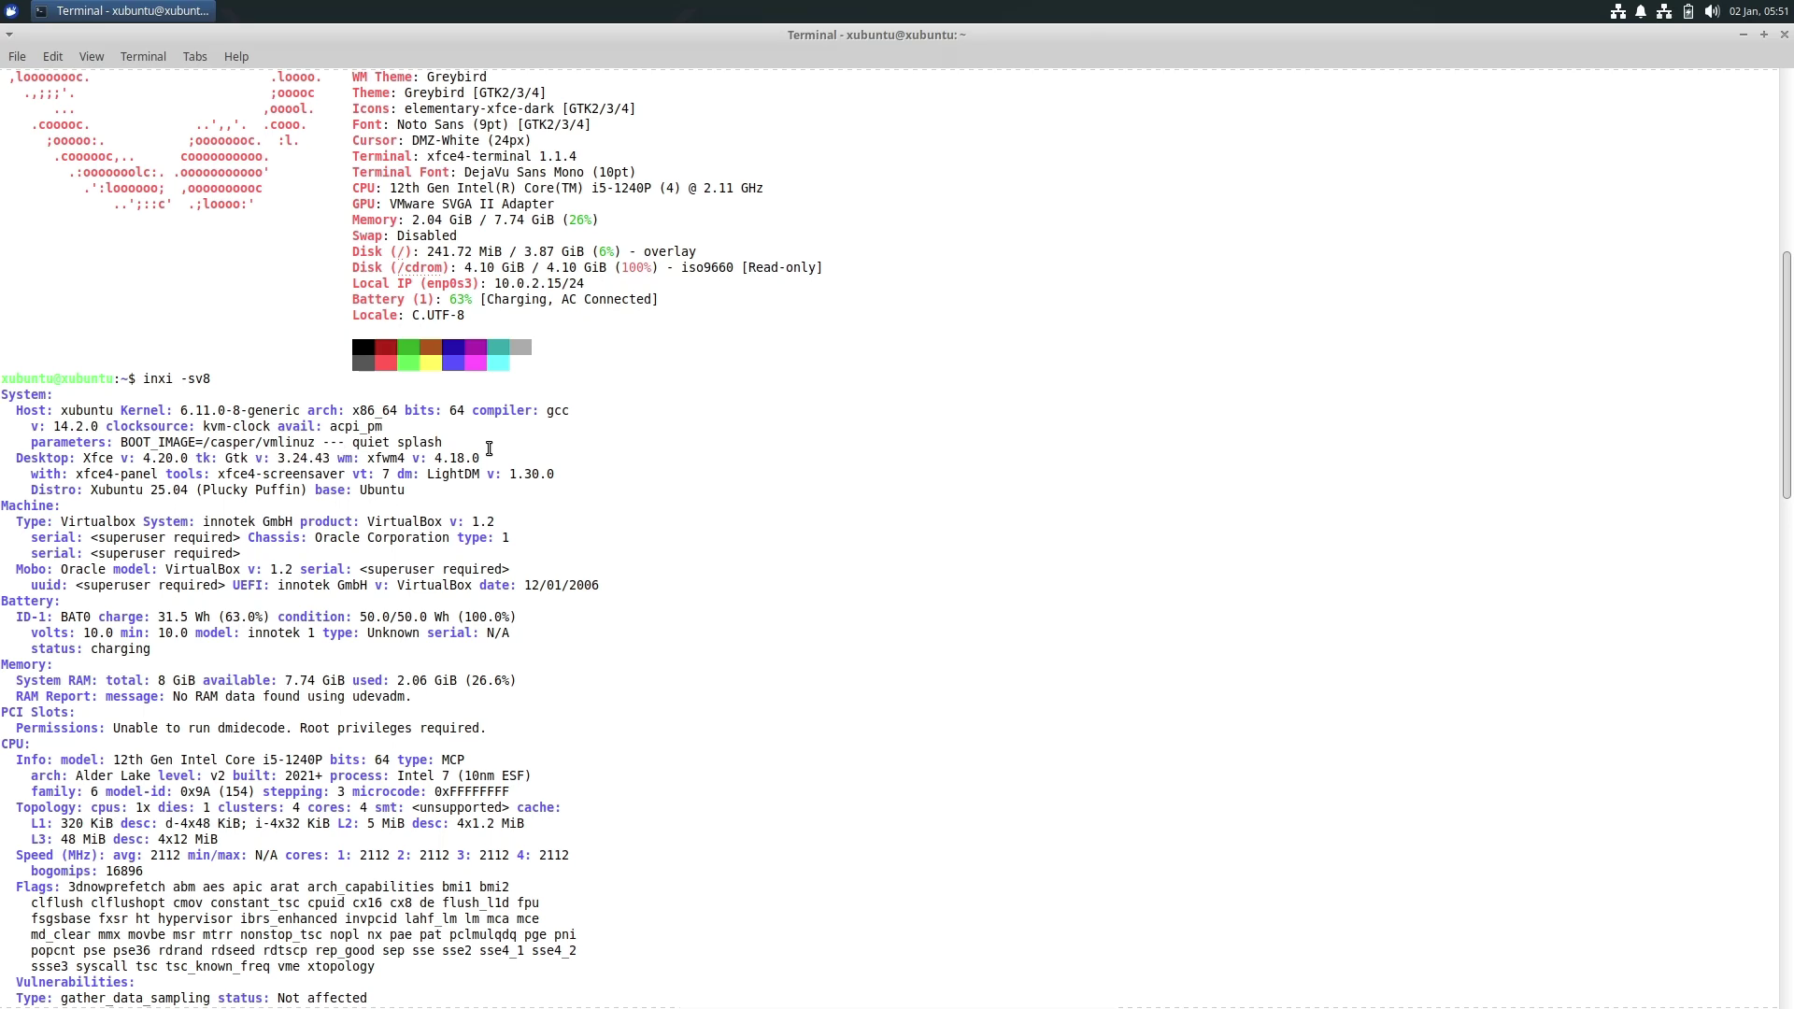
{"action": "left_click_drag", "start_coordinate": [363, 459], "coordinate": [500, 459]}
{"action": "left_click", "coordinate": [500, 459]}
Step: Highlight the LightDM display manager version and the Distro line's Ubuntu base in the System section
{"action": "left_click_drag", "start_coordinate": [433, 473], "coordinate": [564, 472]}
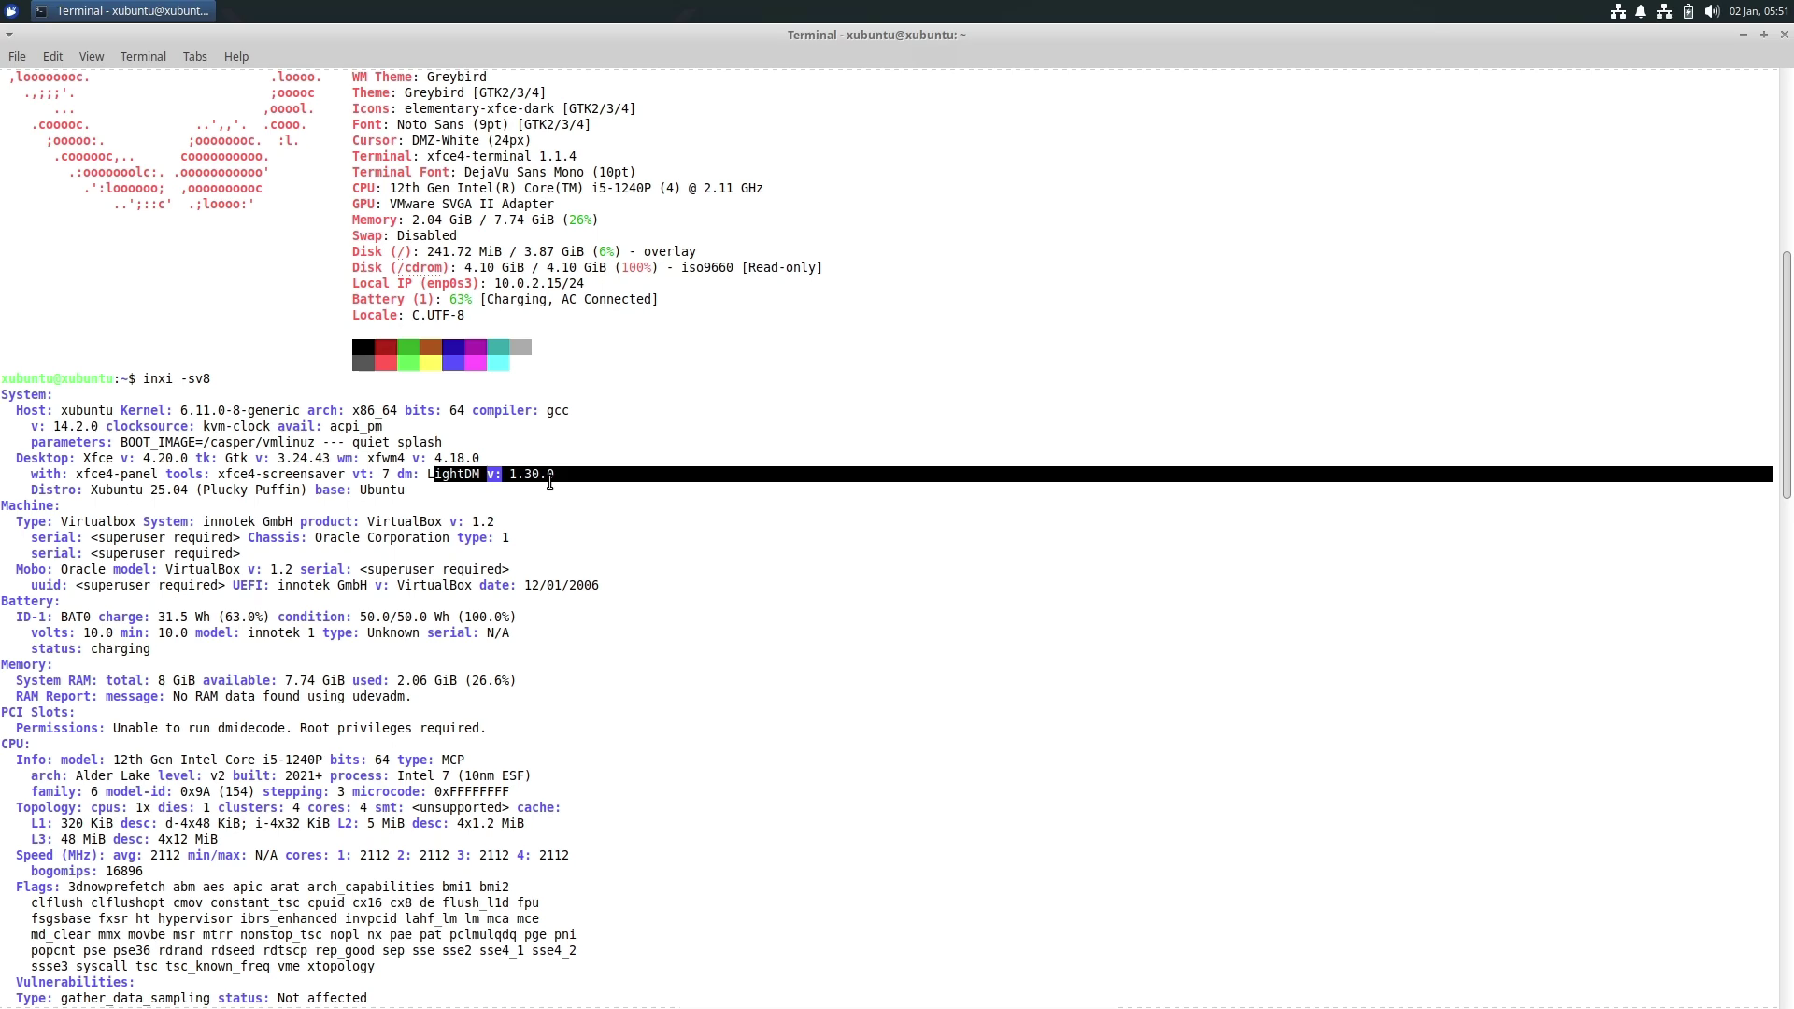
{"action": "left_click", "coordinate": [550, 486]}
{"action": "left_click_drag", "start_coordinate": [31, 495], "coordinate": [408, 489]}
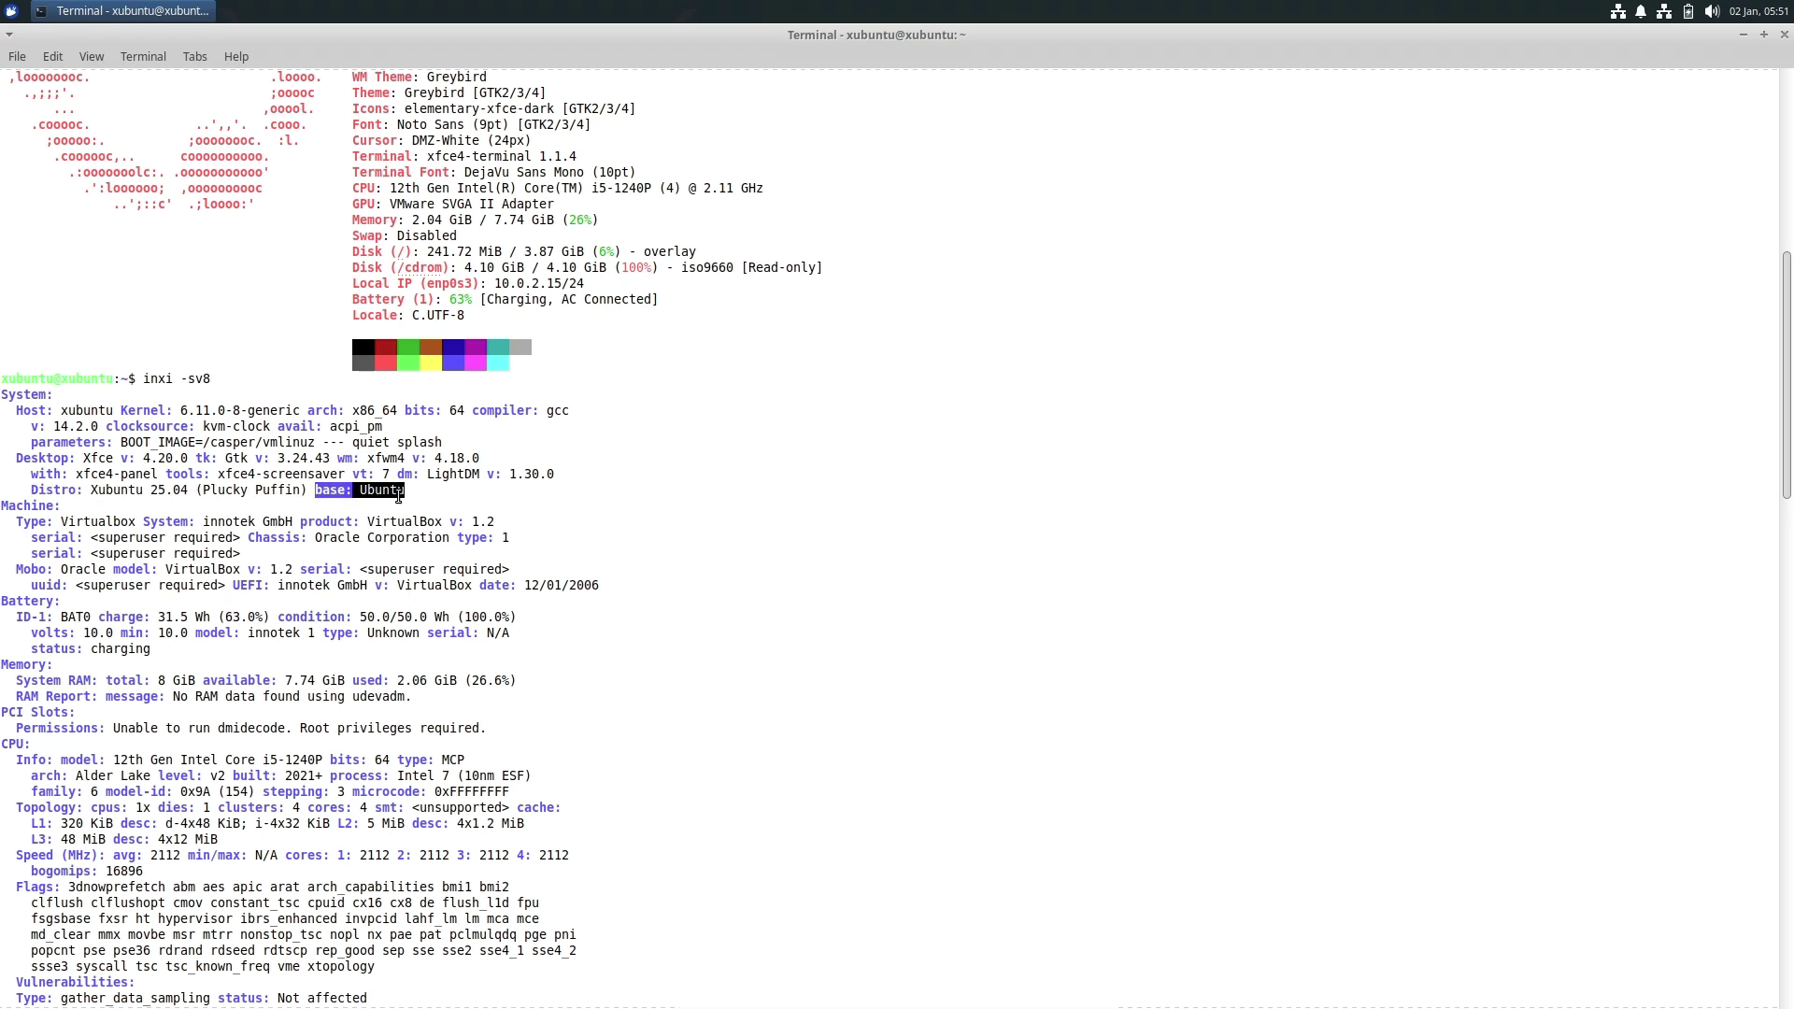
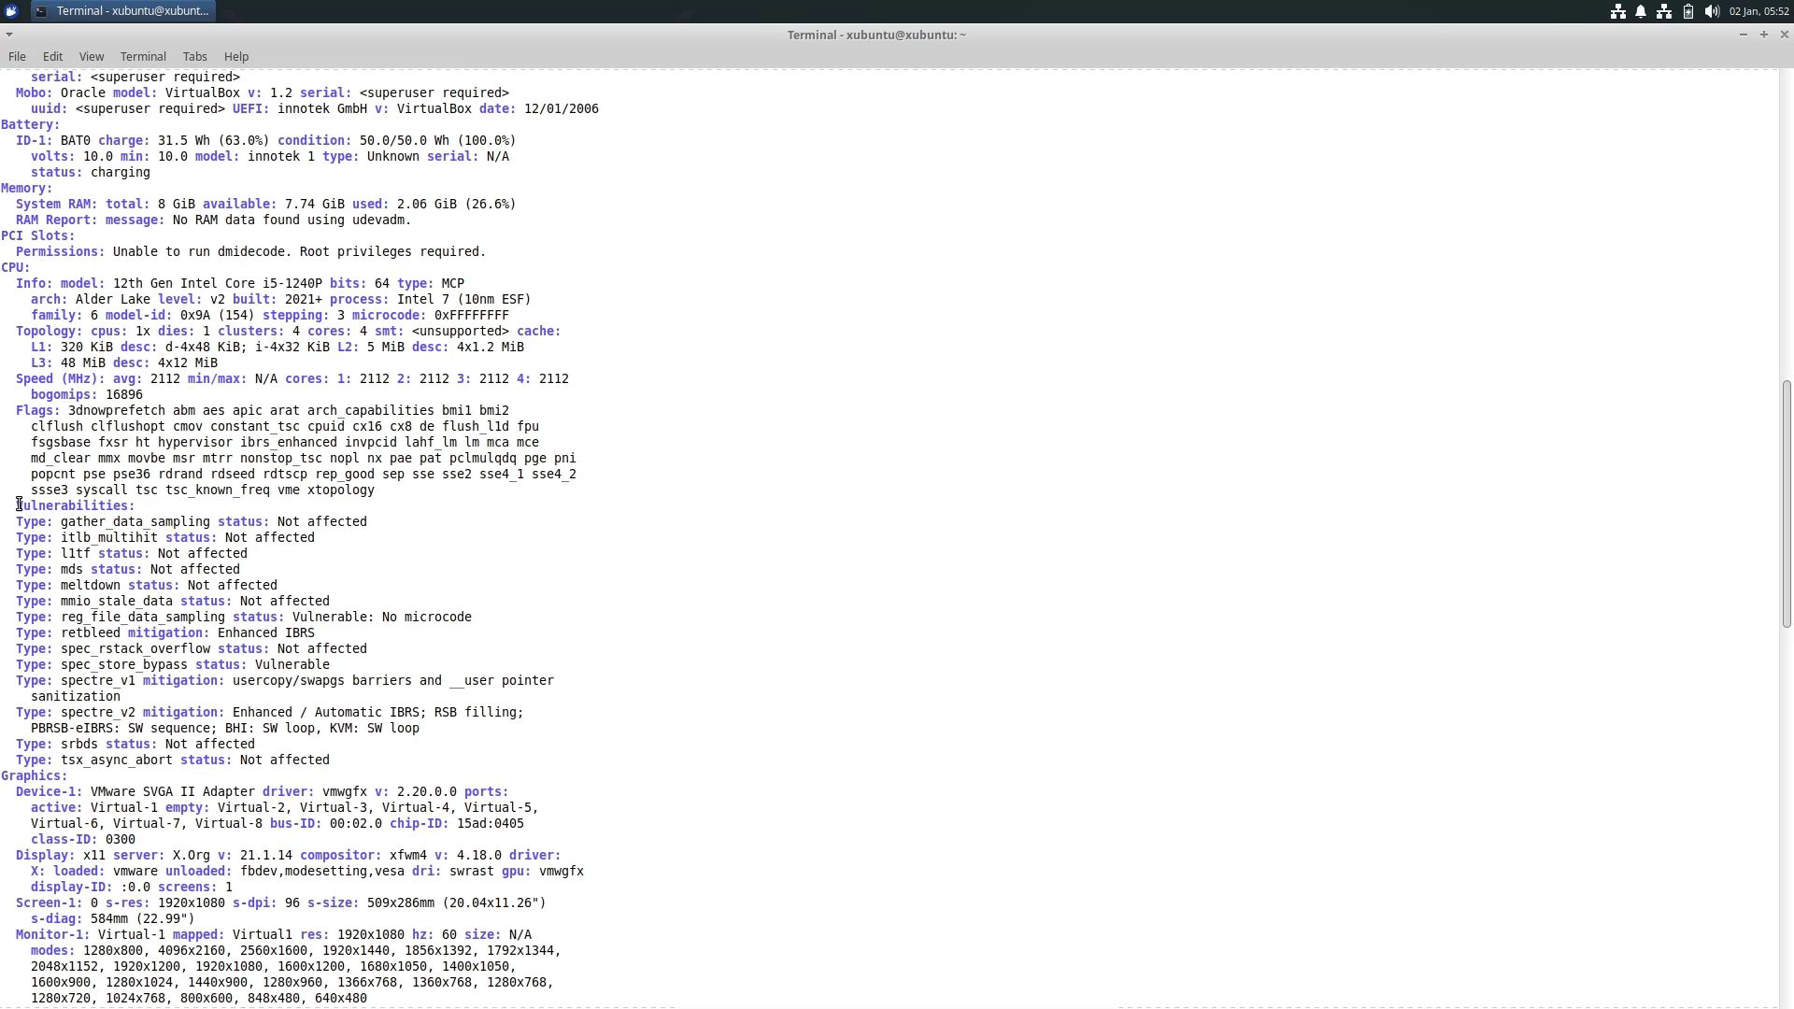
Step: Highlight the CPU Vulnerabilities list and the vmwgfx driver version on the Graphics Device-1 line
{"action": "scroll", "coordinate": [432, 759], "scroll_direction": "down", "scroll_amount": 4}
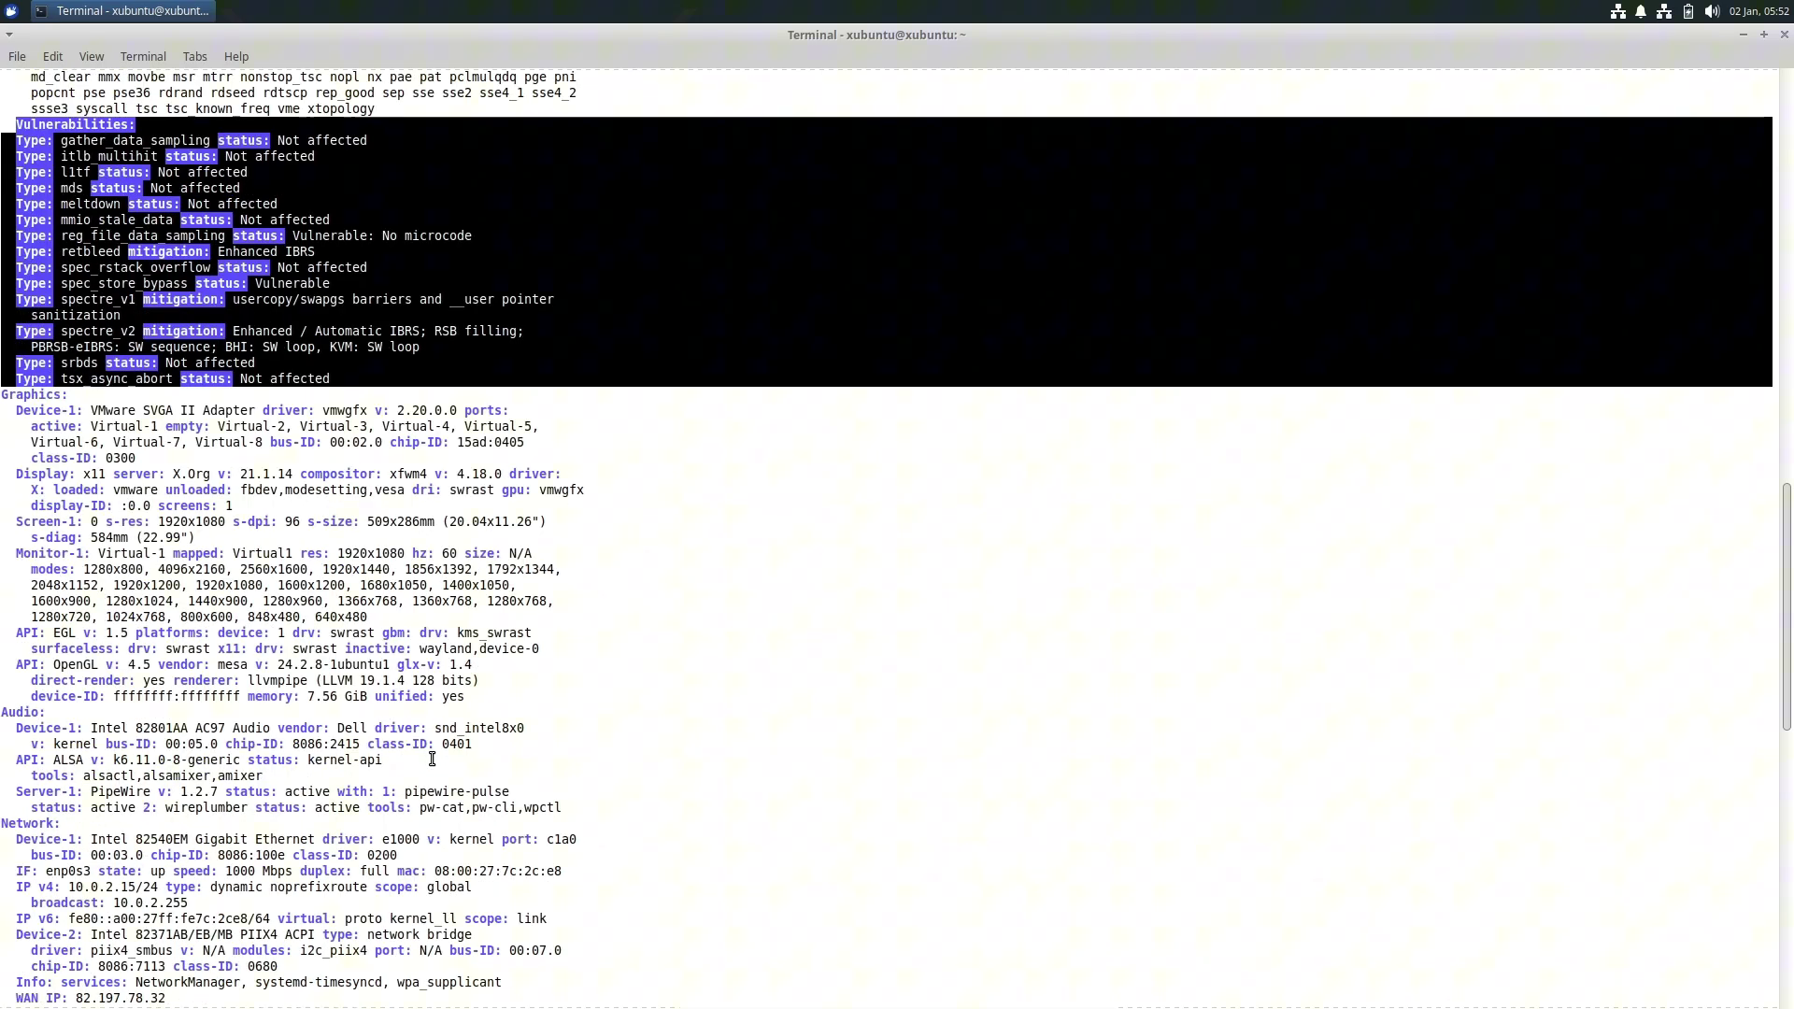
{"action": "left_click", "coordinate": [273, 497]}
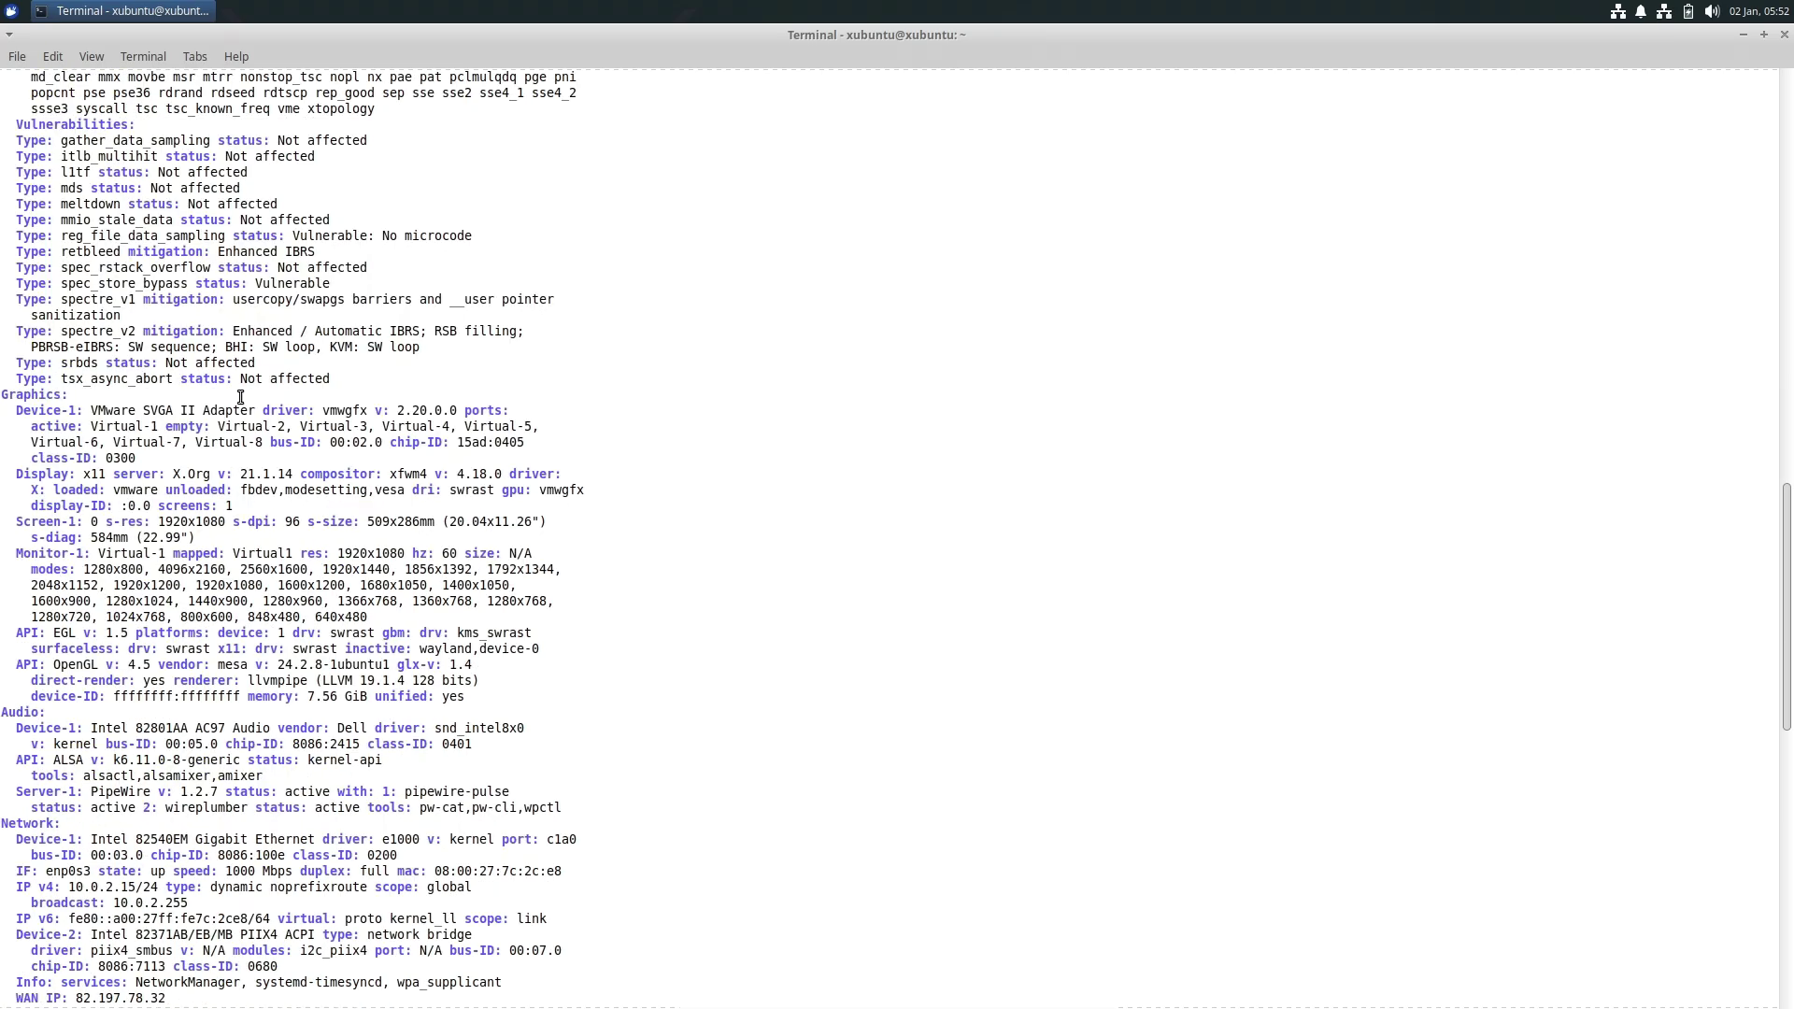
{"action": "left_click_drag", "start_coordinate": [318, 412], "coordinate": [473, 413]}
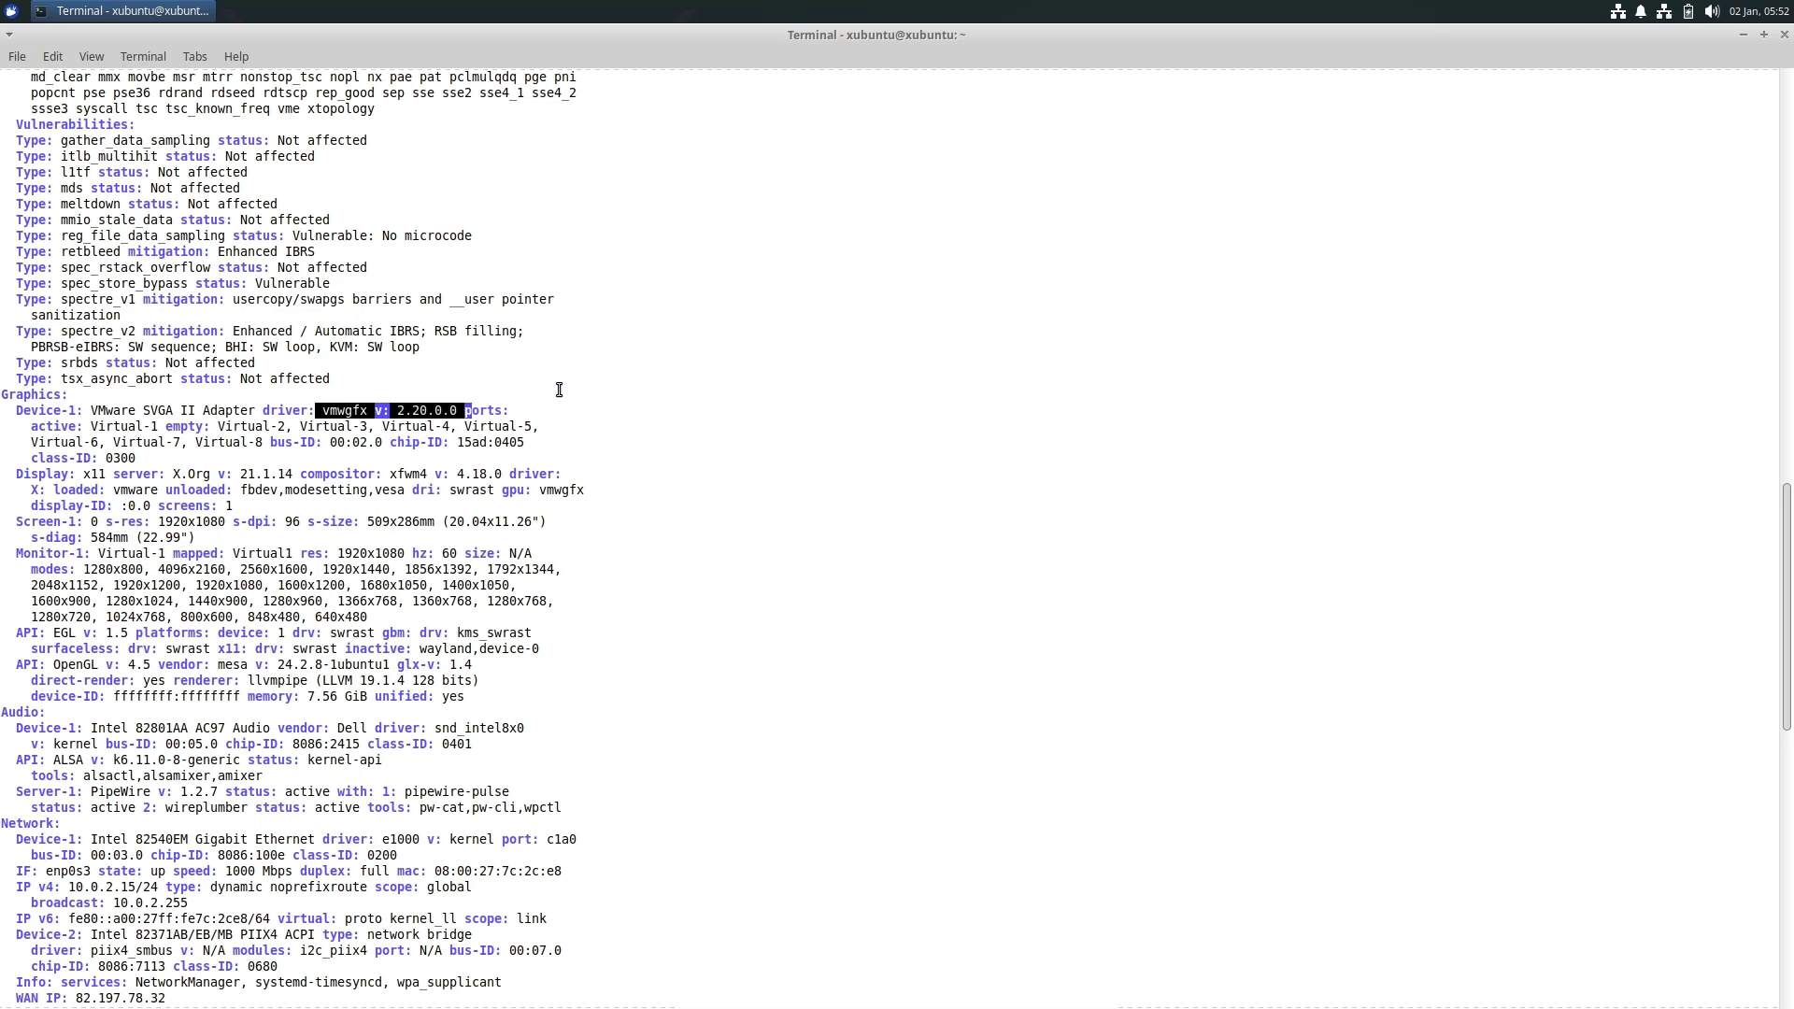
{"action": "left_click", "coordinate": [559, 389]}
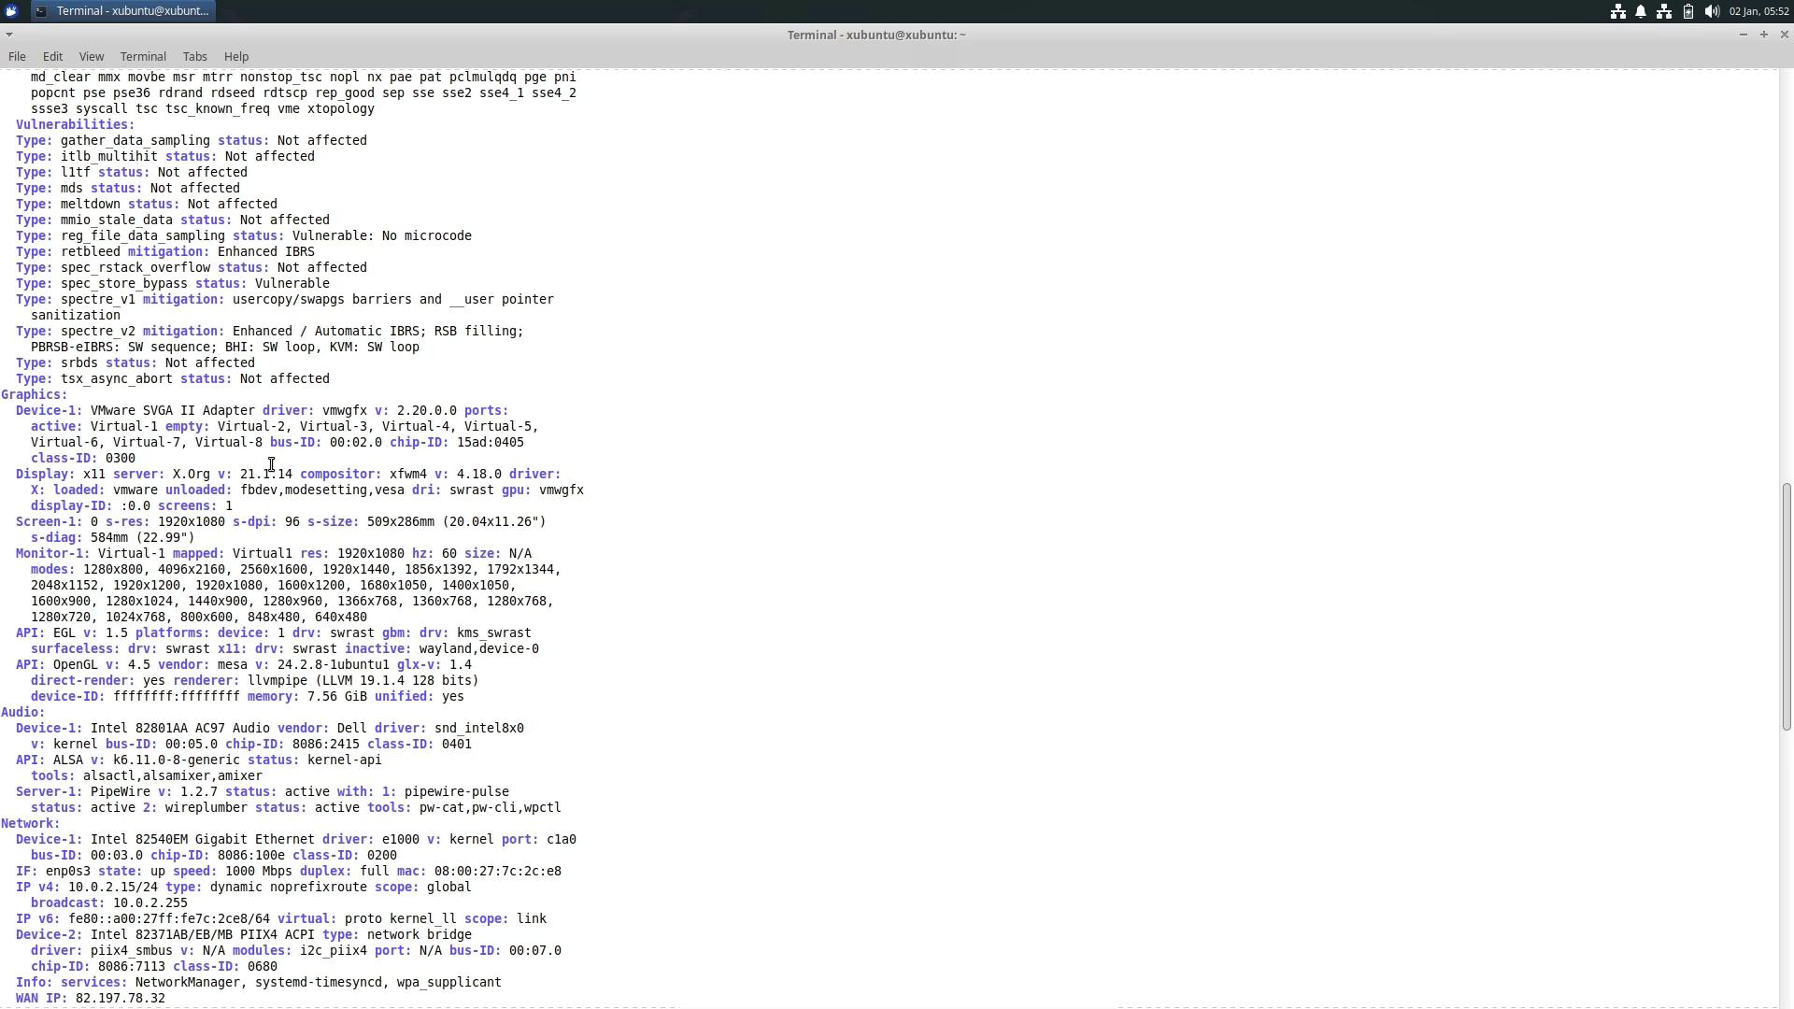
Step: Highlight the X.Org server version, the Screen-1 resolution and the Monitor-1 modes in the Graphics section
{"action": "left_click_drag", "start_coordinate": [16, 473], "coordinate": [299, 471]}
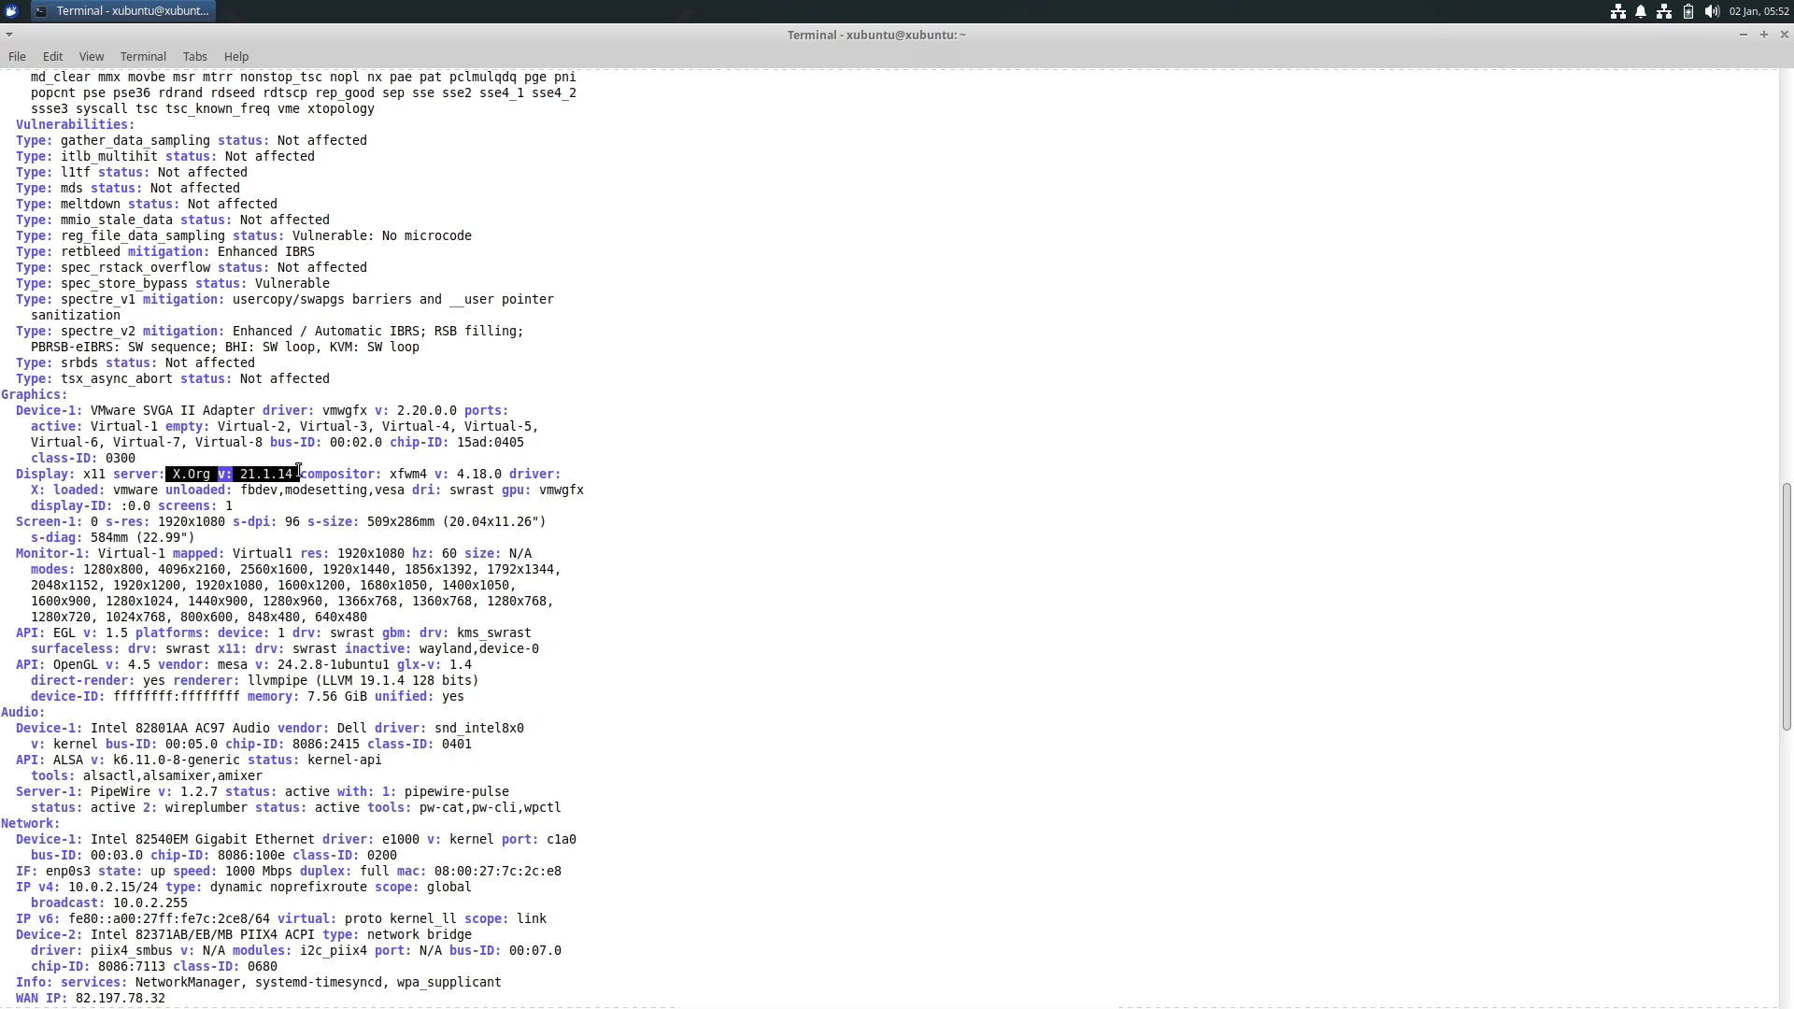
{"action": "left_click", "coordinate": [342, 472]}
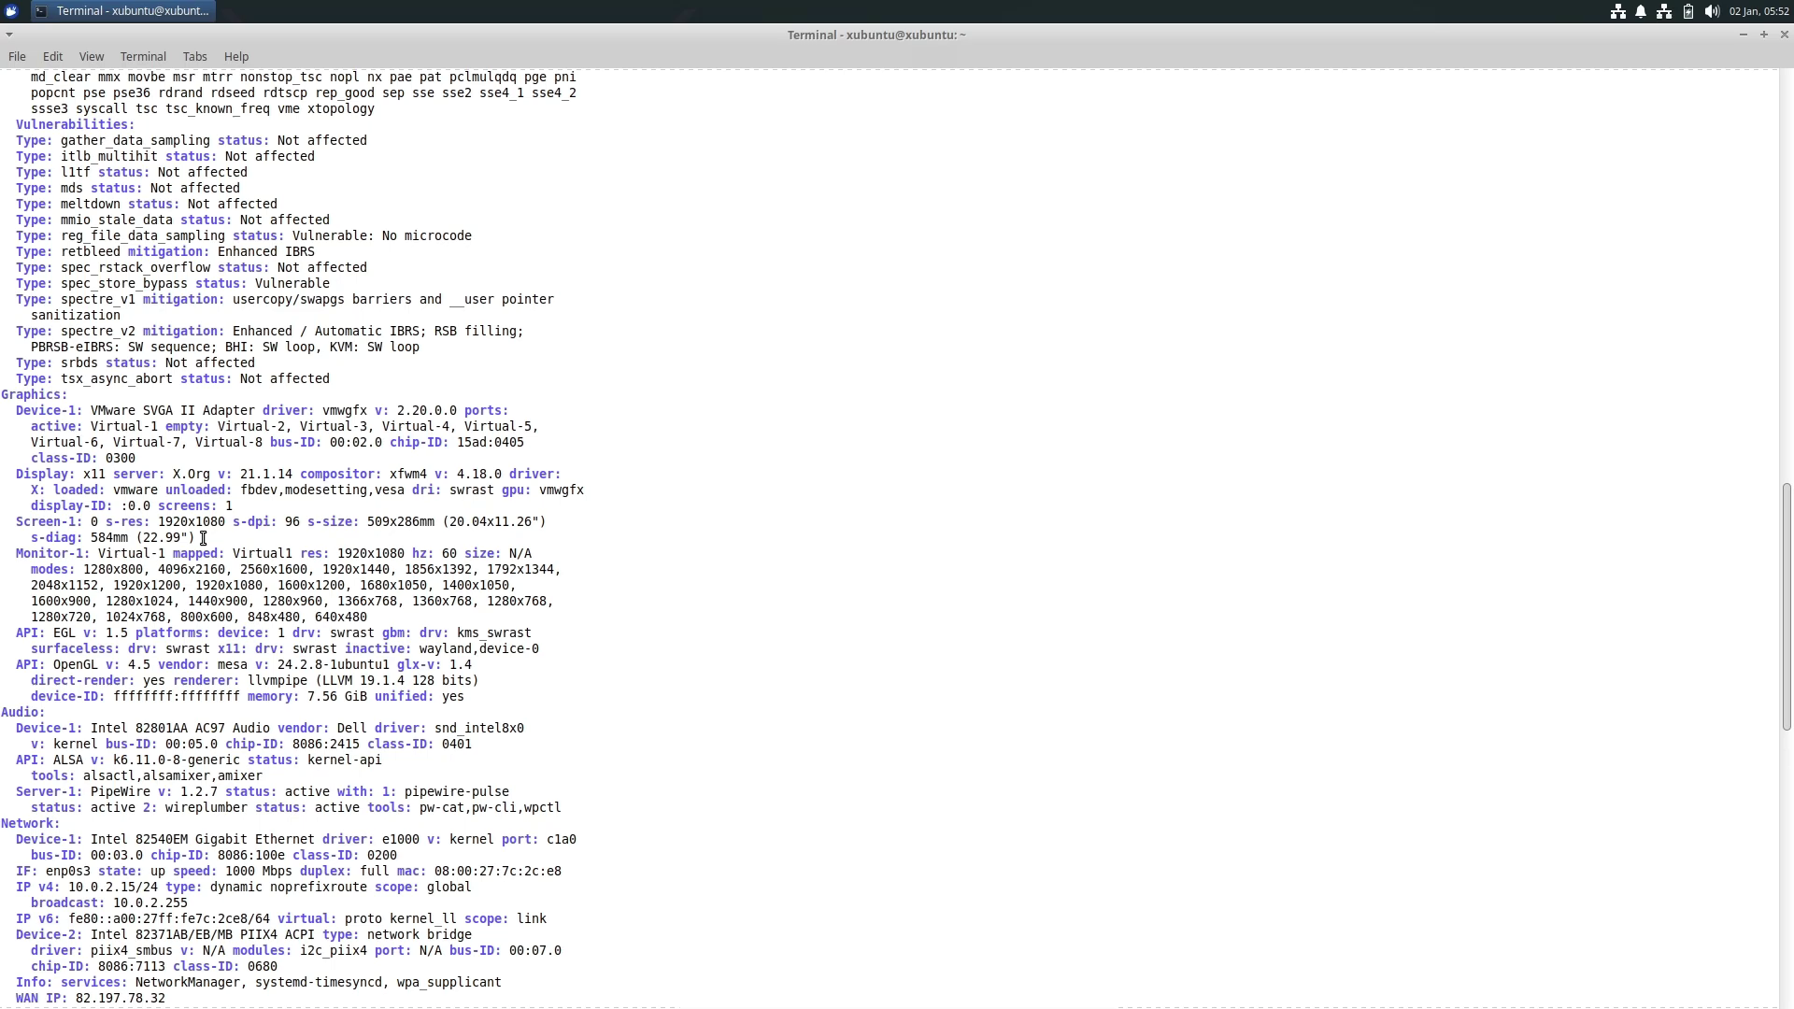
{"action": "left_click_drag", "start_coordinate": [135, 521], "coordinate": [227, 520]}
{"action": "triple_click", "coordinate": [98, 553]}
{"action": "left_click_drag", "start_coordinate": [98, 553], "coordinate": [360, 616]}
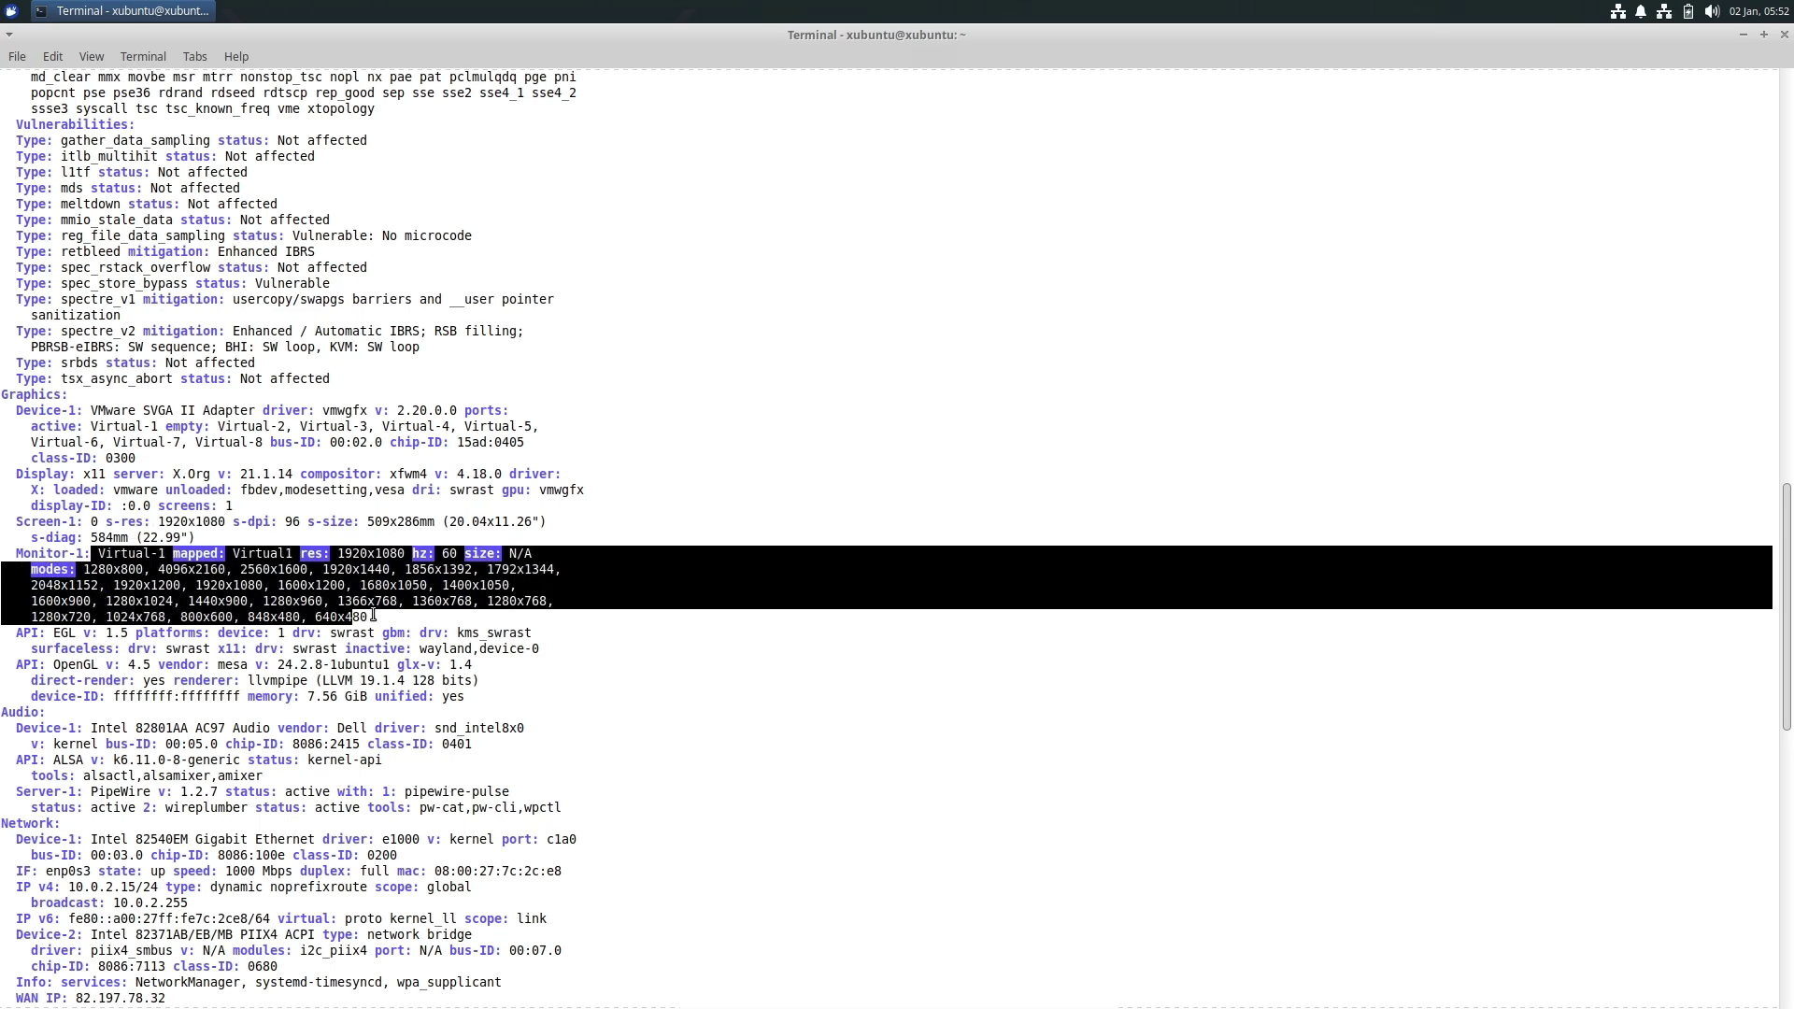
Step: Highlight the Mesa, OpenGL and EGL versions under Graphics and the PipeWire version under Audio
{"action": "scroll", "coordinate": [396, 489], "scroll_direction": "down", "scroll_amount": 4}
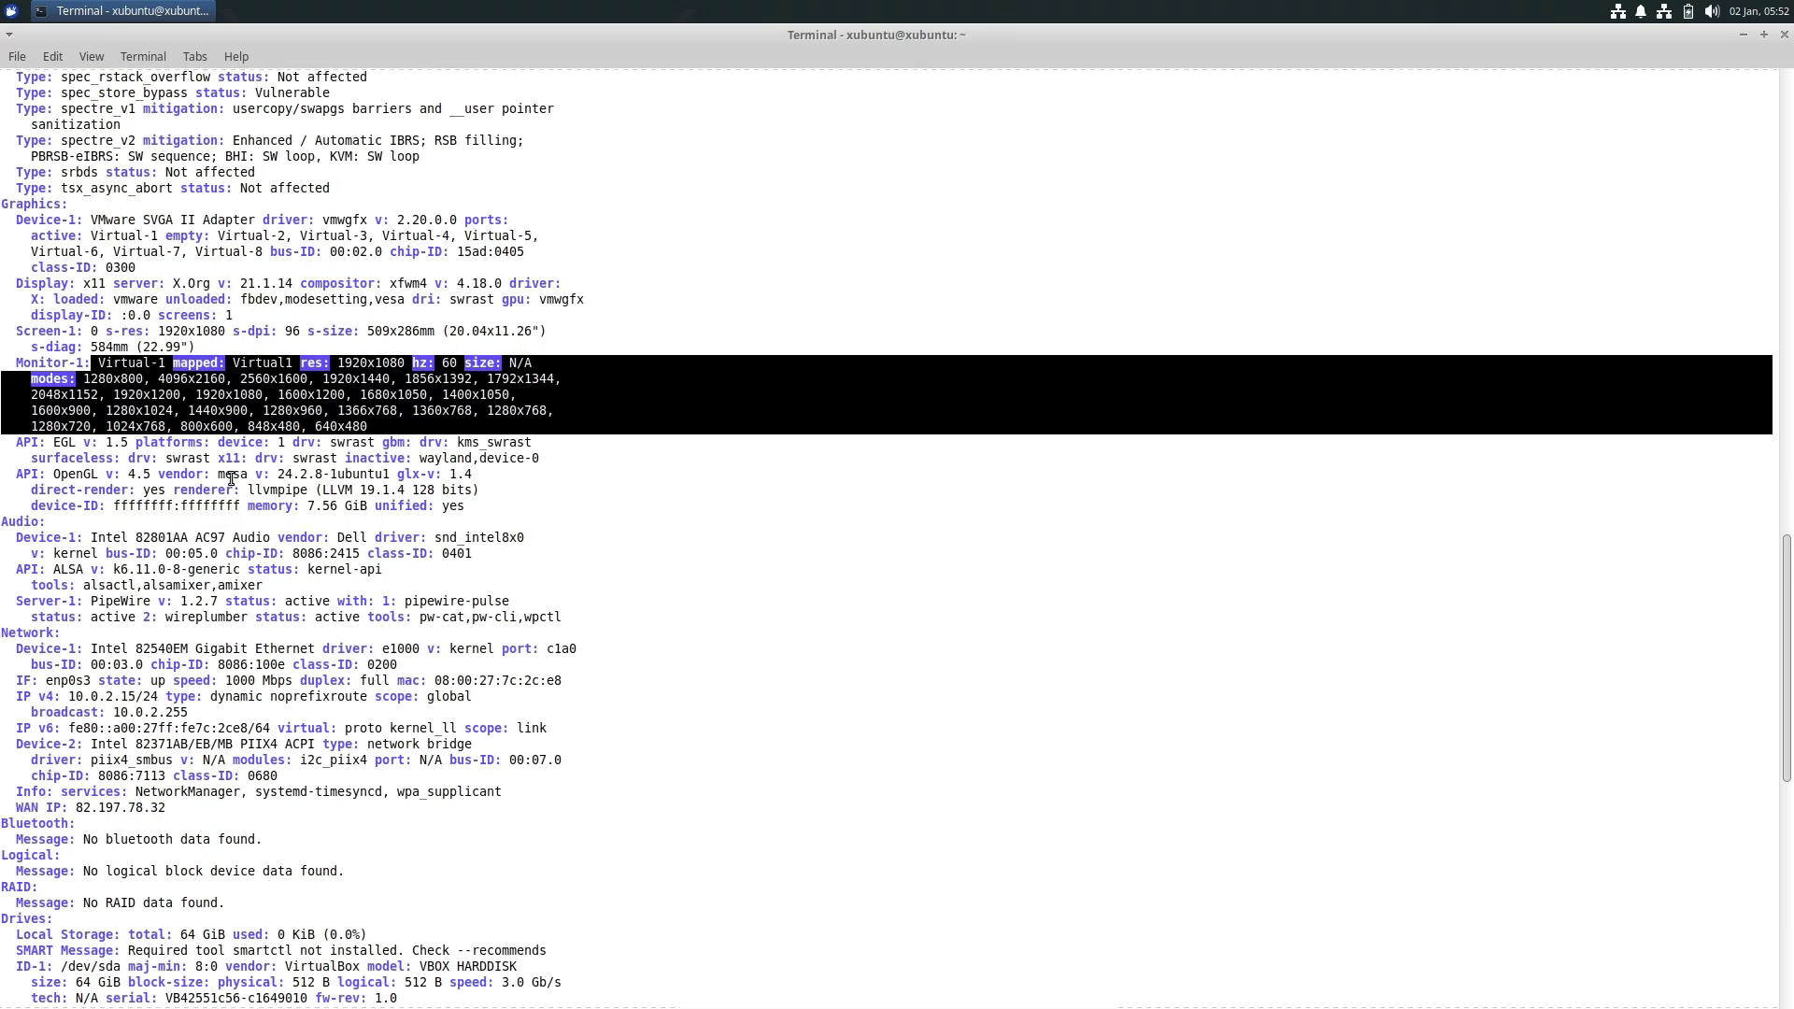
{"action": "left_click", "coordinate": [227, 474]}
{"action": "mouse_move", "coordinate": [227, 473]}
{"action": "left_mouse_down"}
{"action": "mouse_move", "coordinate": [372, 474]}
{"action": "mouse_move", "coordinate": [195, 479]}
{"action": "left_mouse_up"}
{"action": "left_click", "coordinate": [291, 460]}
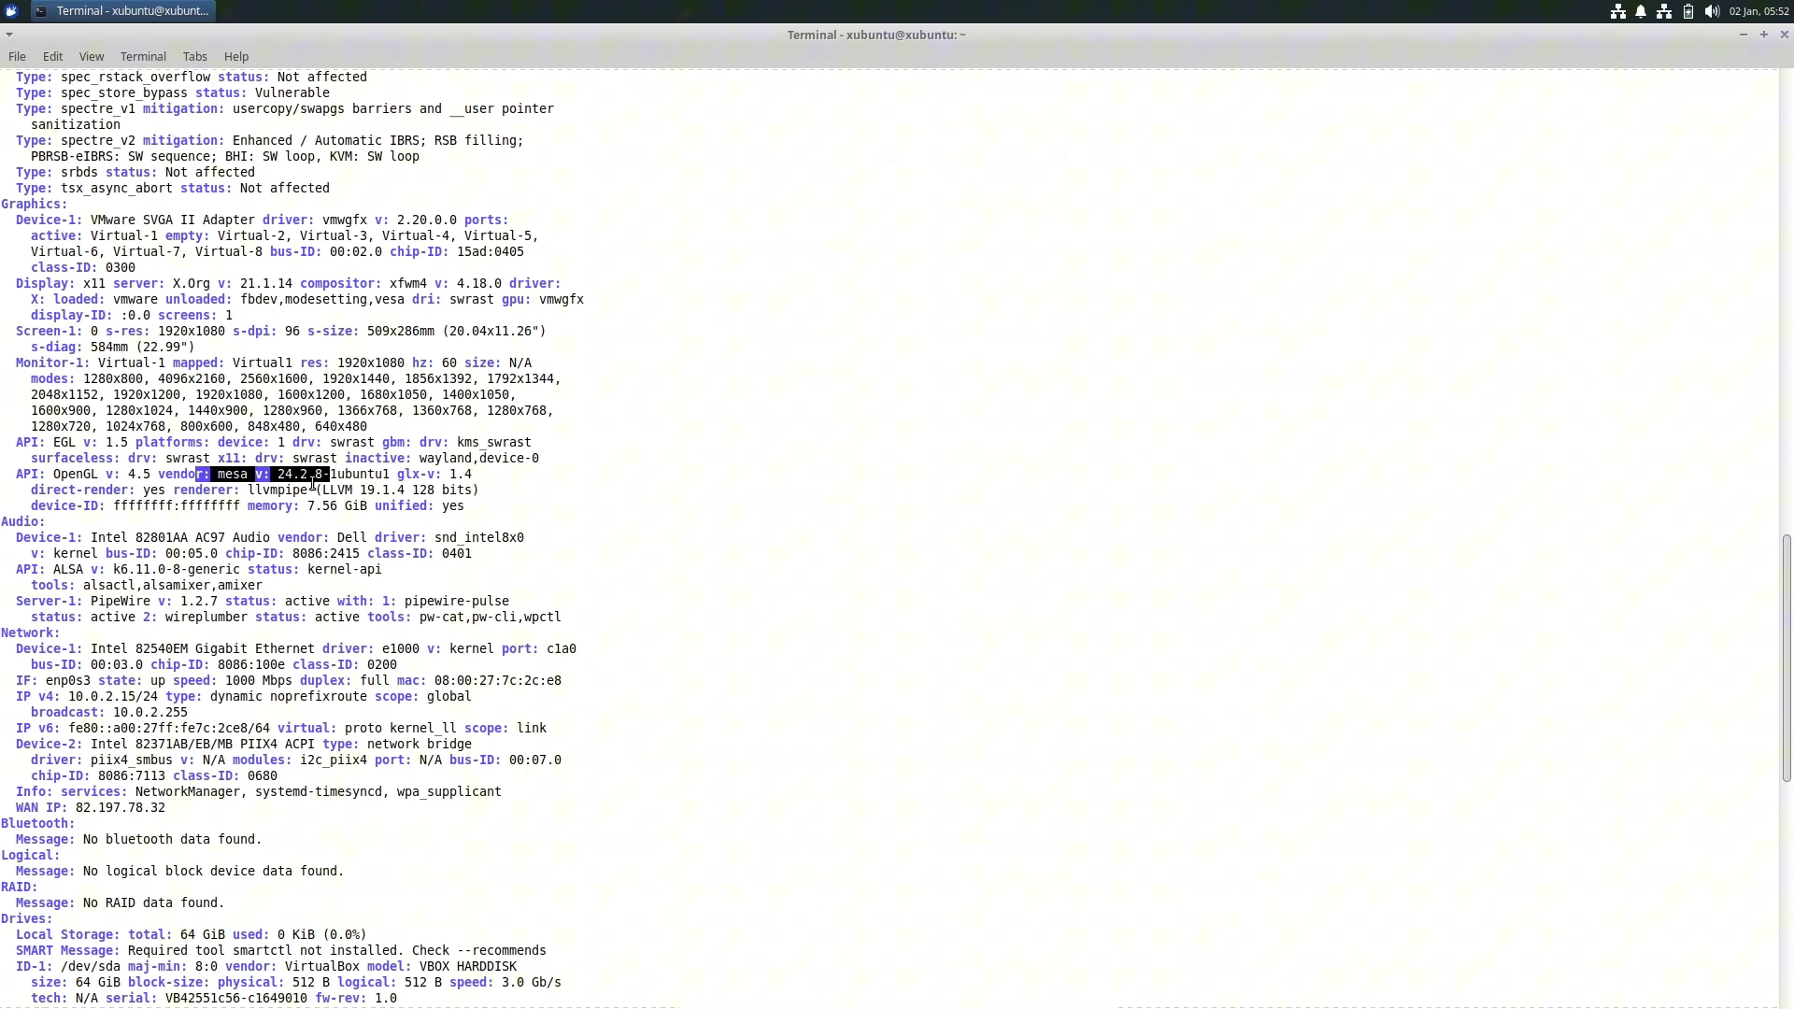
{"action": "left_click", "coordinate": [326, 481], "text": "shift"}
{"action": "left_click_drag", "start_coordinate": [53, 476], "coordinate": [163, 478]}
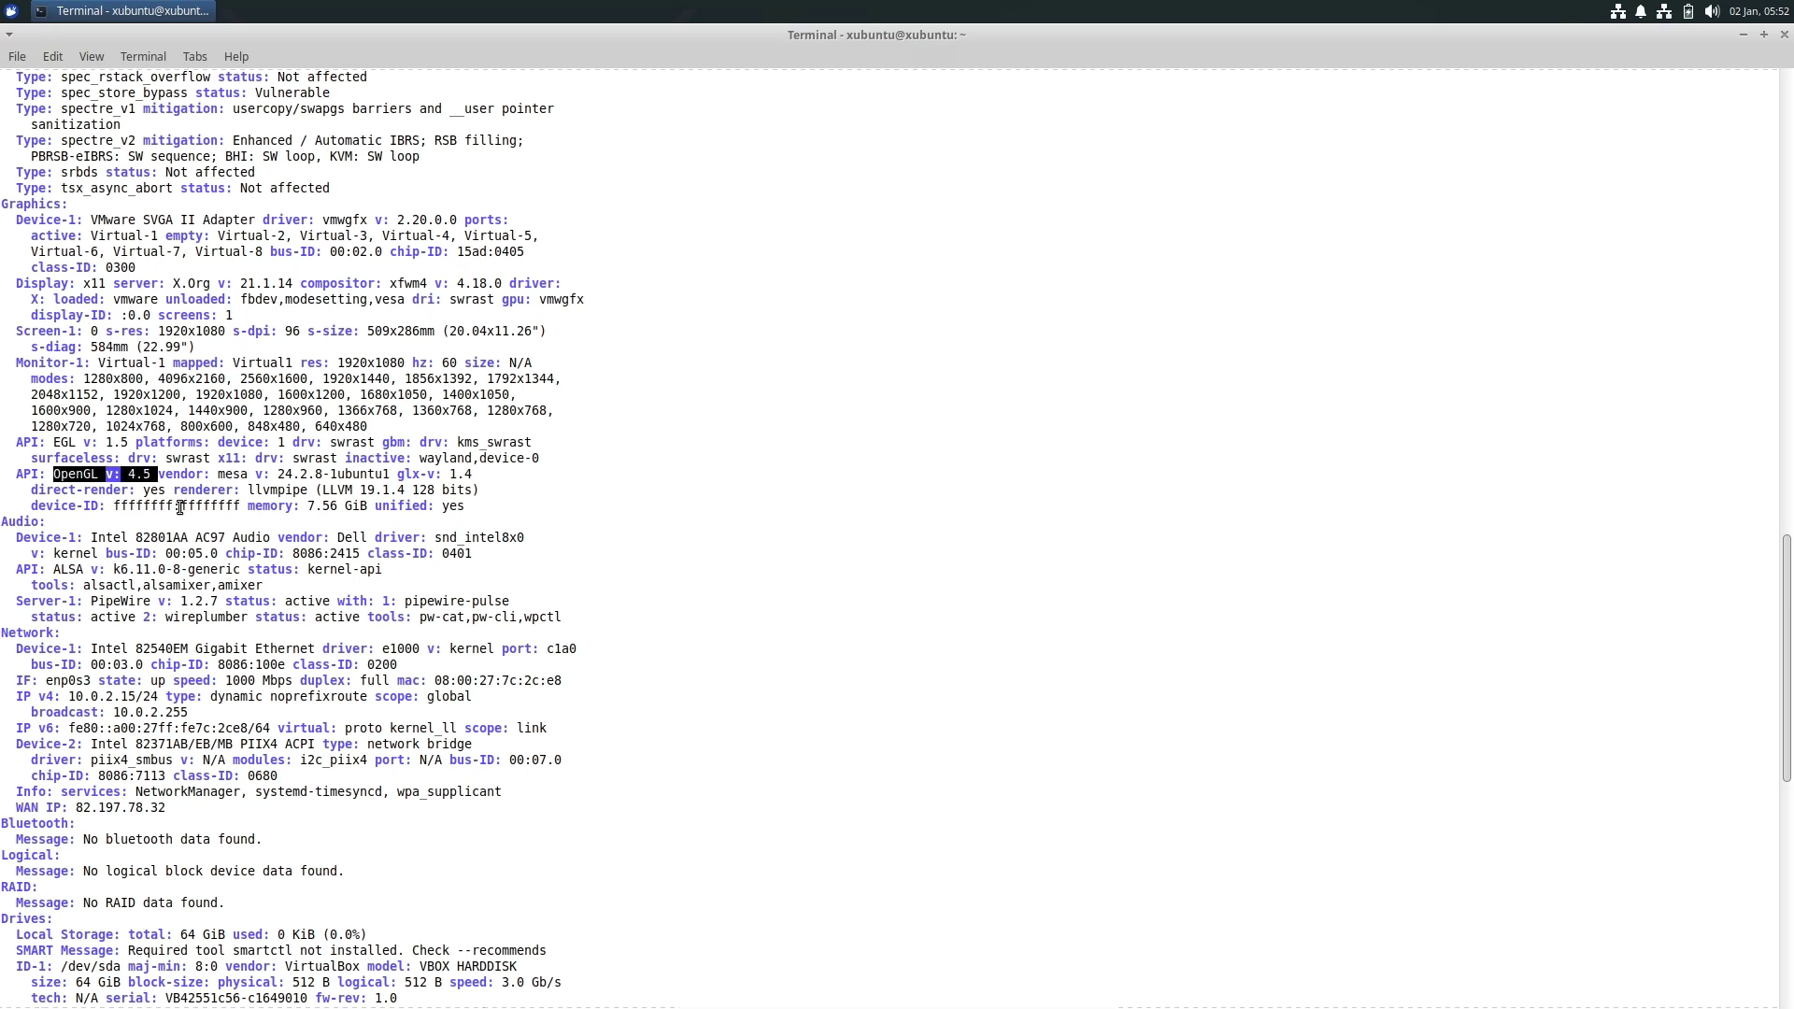
{"action": "left_click", "coordinate": [104, 466]}
{"action": "left_click_drag", "start_coordinate": [47, 442], "coordinate": [138, 442]}
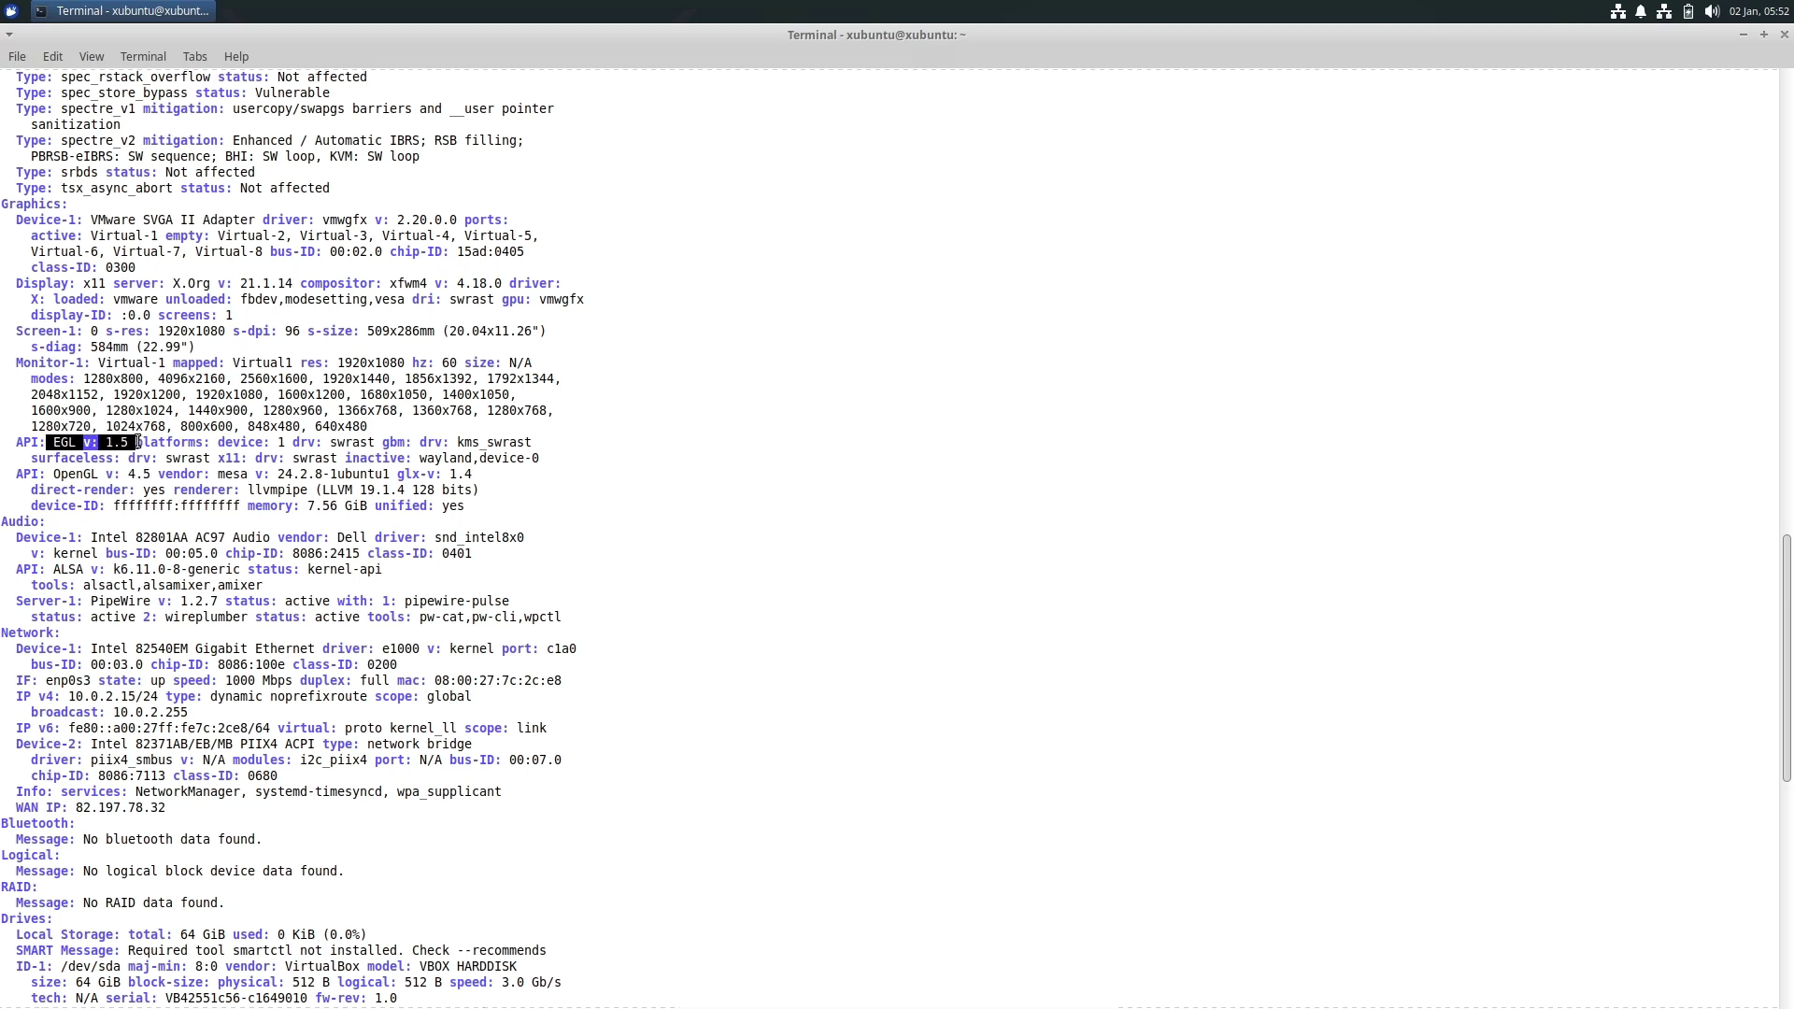
{"action": "left_click_drag", "start_coordinate": [84, 601], "coordinate": [228, 601]}
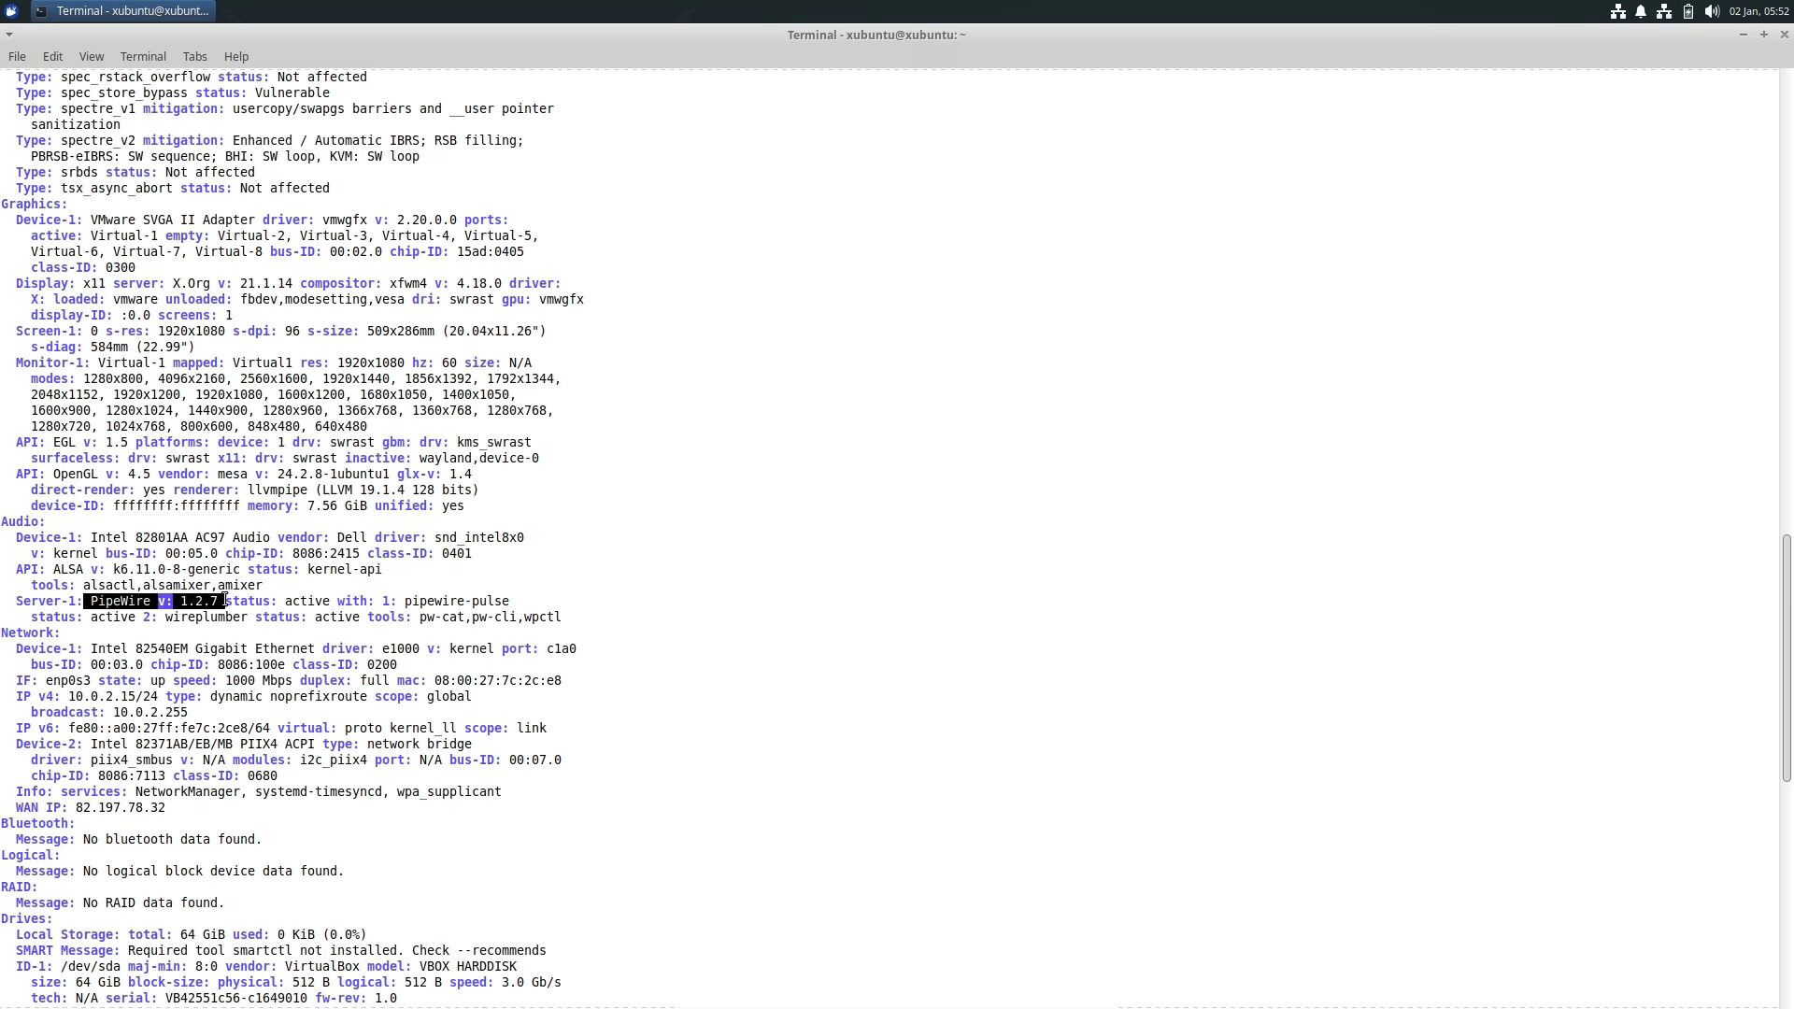
{"action": "left_click", "coordinate": [392, 592]}
Step: Highlight the Processes line, the systemd Init version and the inxi version in the closing Info section
{"action": "scroll", "coordinate": [91, 660], "scroll_direction": "down", "scroll_amount": 4}
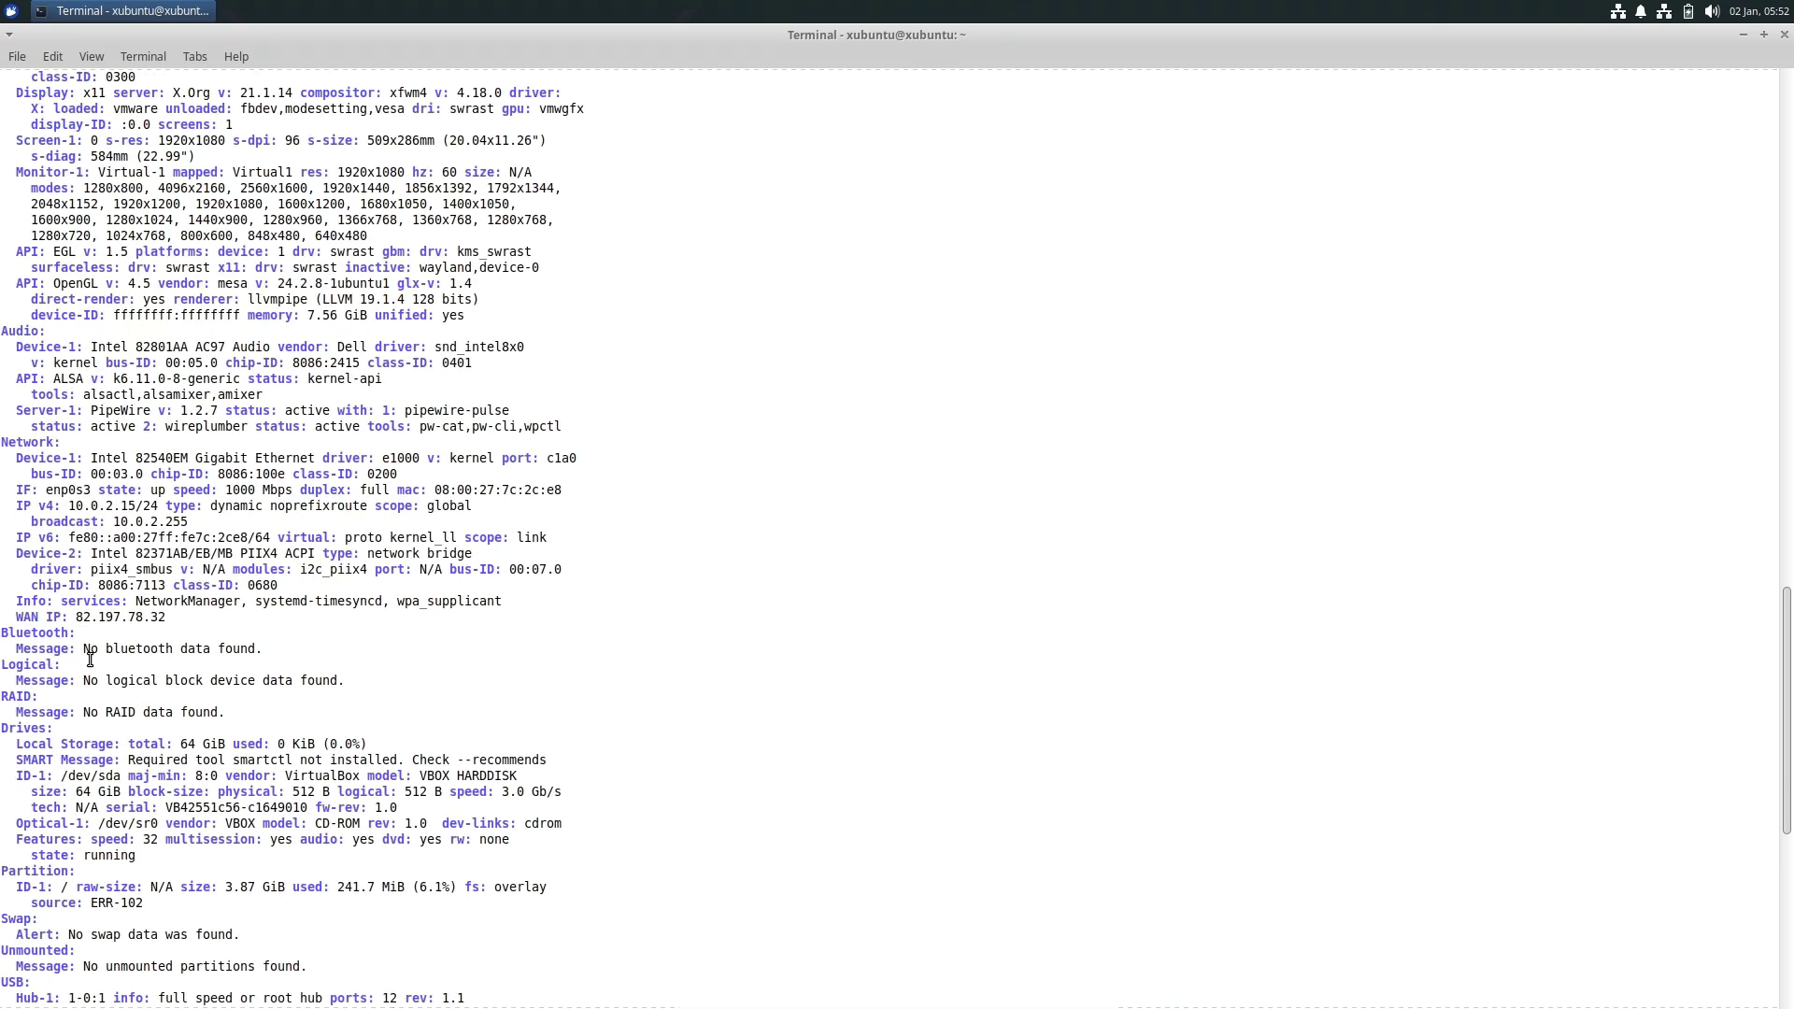
{"action": "scroll", "coordinate": [91, 660], "scroll_direction": "down", "scroll_amount": 4}
{"action": "scroll", "coordinate": [254, 751], "scroll_direction": "down", "scroll_amount": 2}
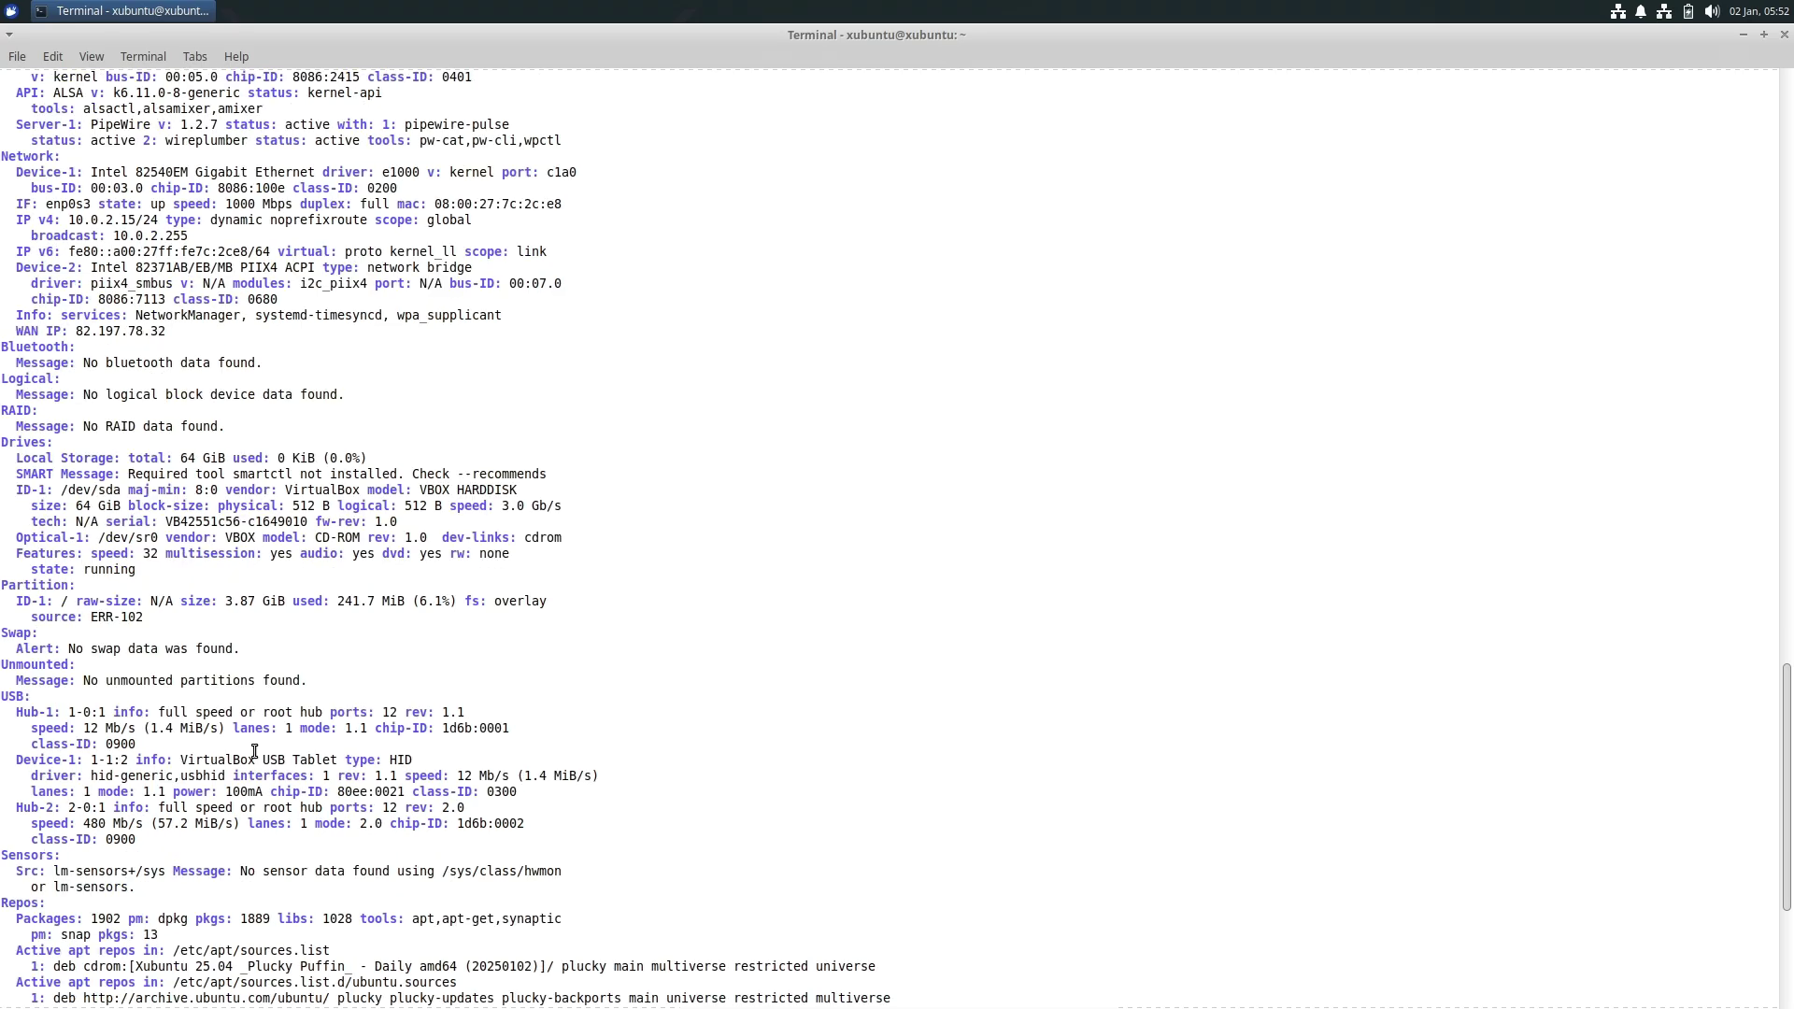
{"action": "scroll", "coordinate": [254, 751], "scroll_direction": "down", "scroll_amount": 4}
{"action": "scroll", "coordinate": [311, 743], "scroll_direction": "down", "scroll_amount": 4}
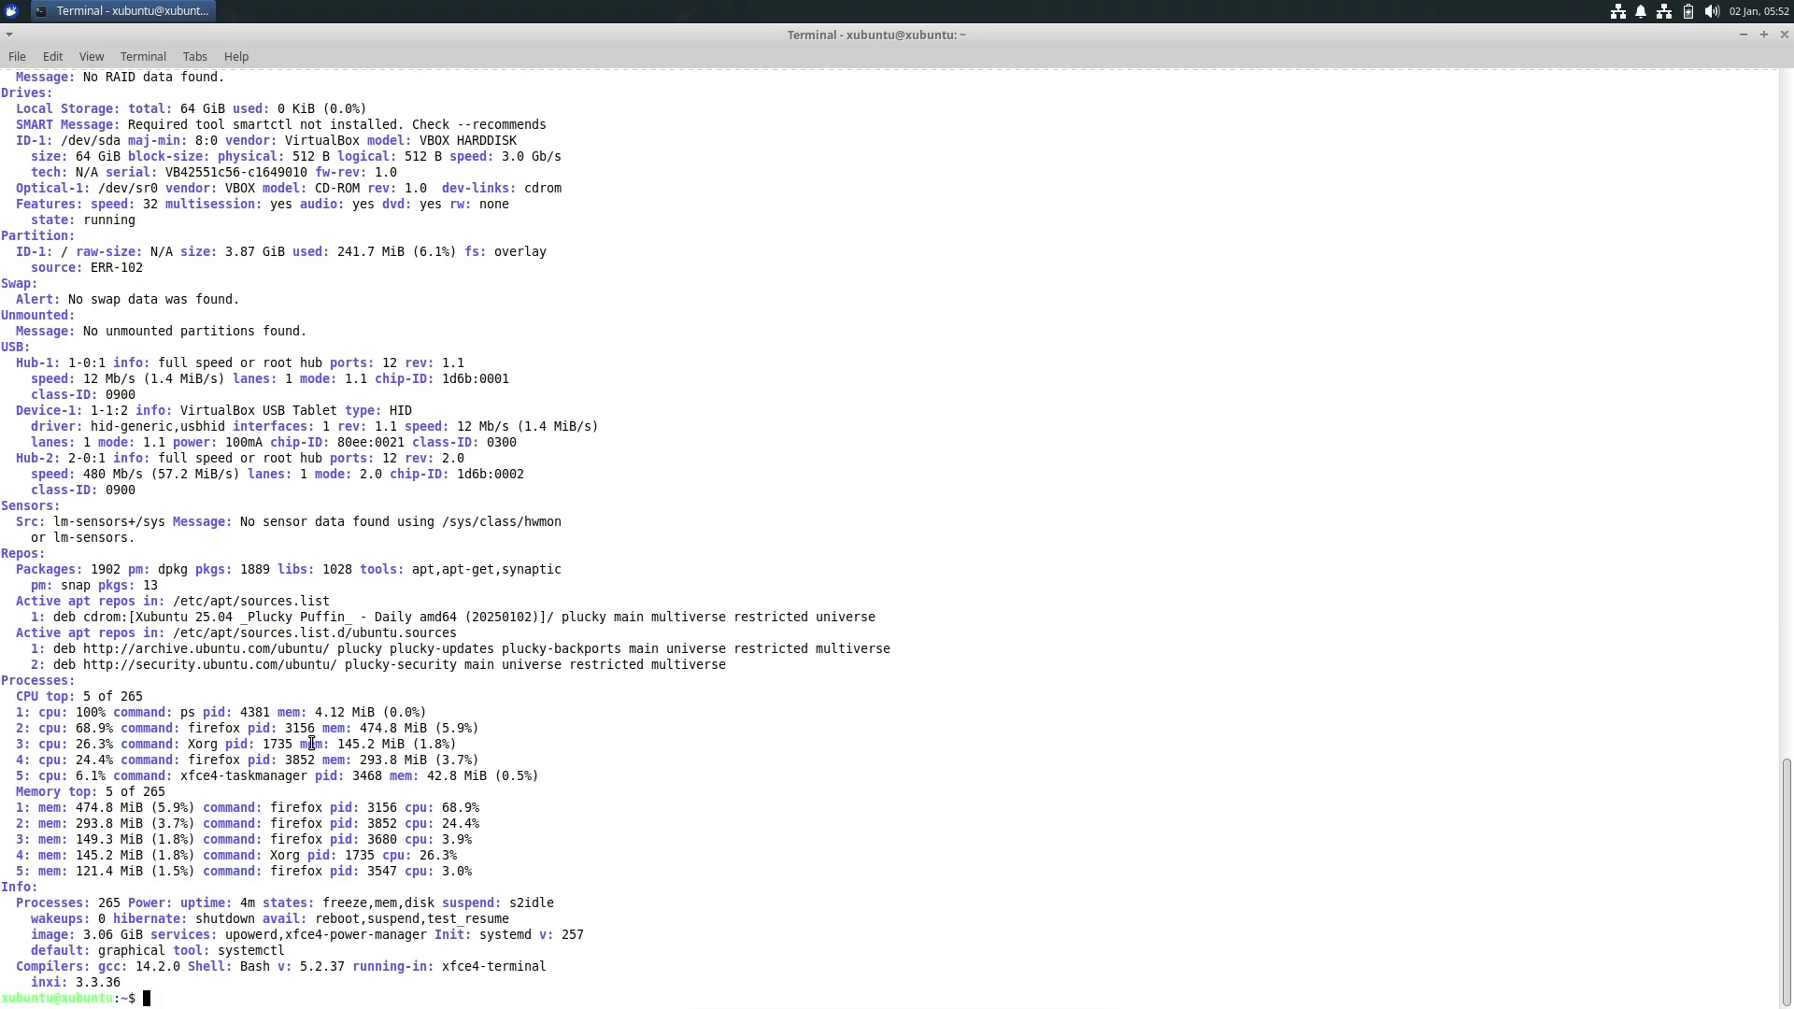
{"action": "left_click_drag", "start_coordinate": [15, 904], "coordinate": [260, 908]}
{"action": "left_click", "coordinate": [200, 916]}
{"action": "left_click_drag", "start_coordinate": [84, 966], "coordinate": [585, 934]}
{"action": "left_click", "coordinate": [261, 966]}
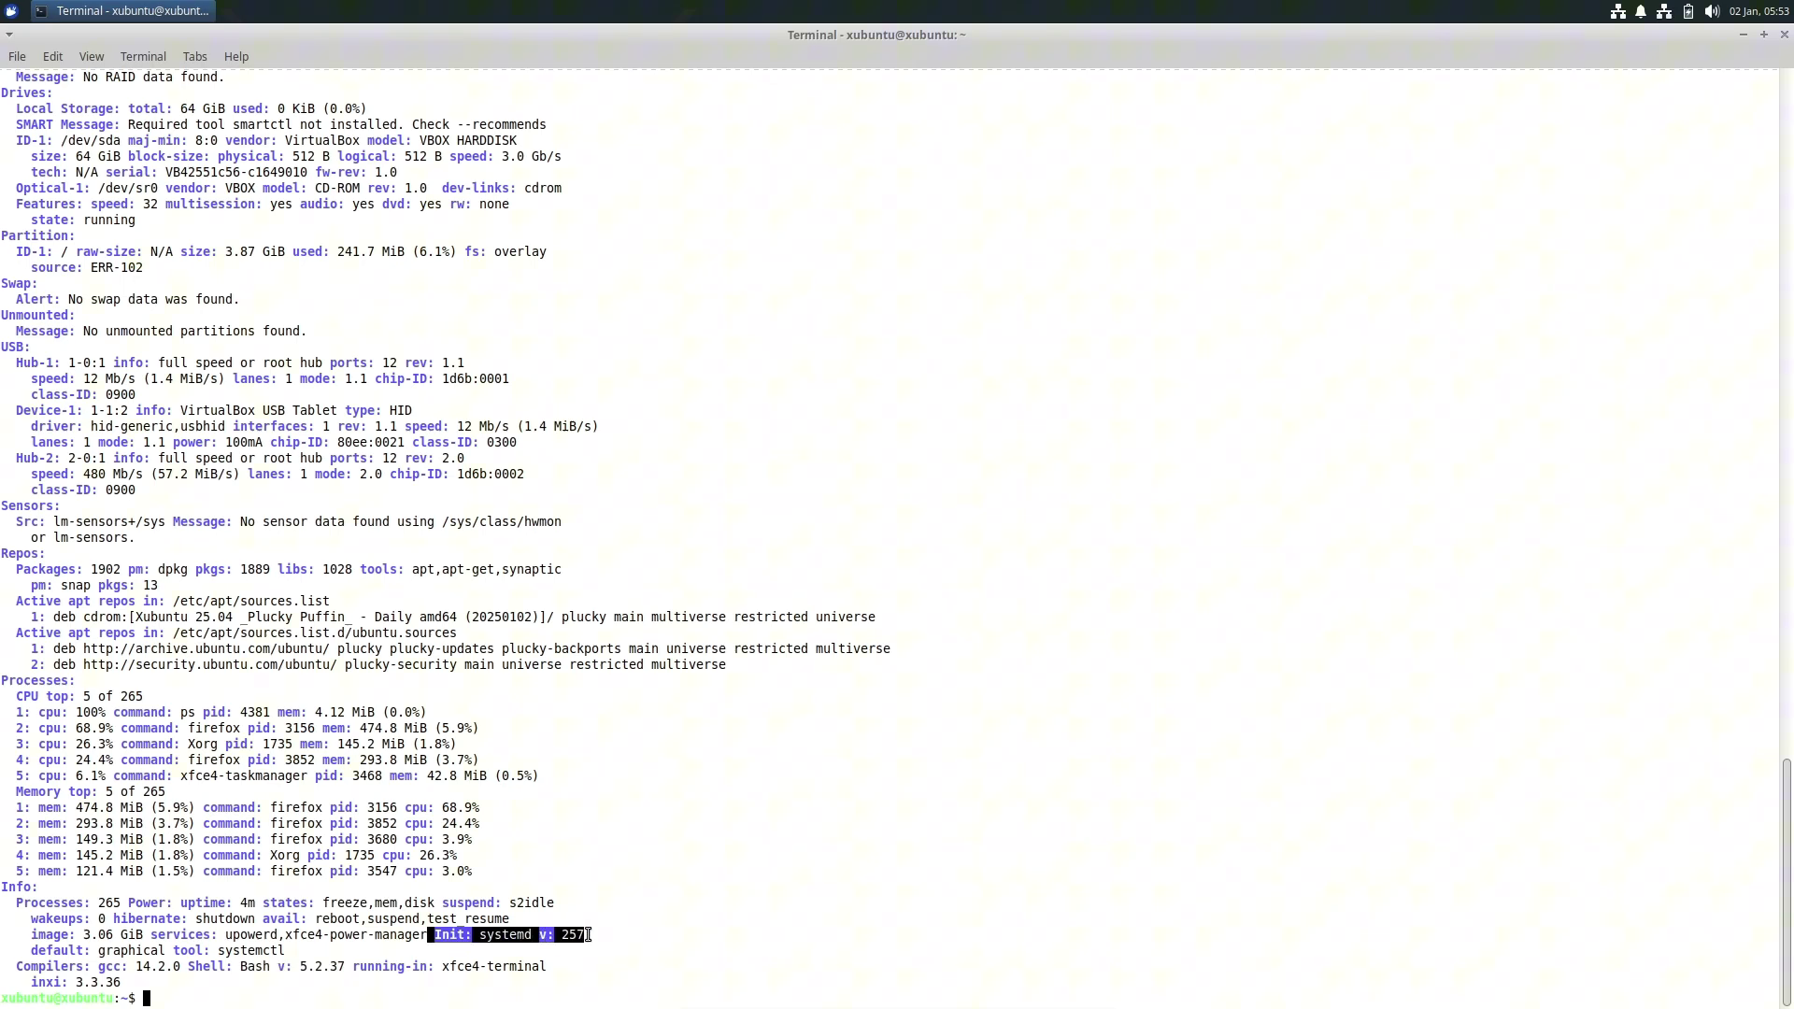
{"action": "left_click_drag", "start_coordinate": [27, 982], "coordinate": [151, 985]}
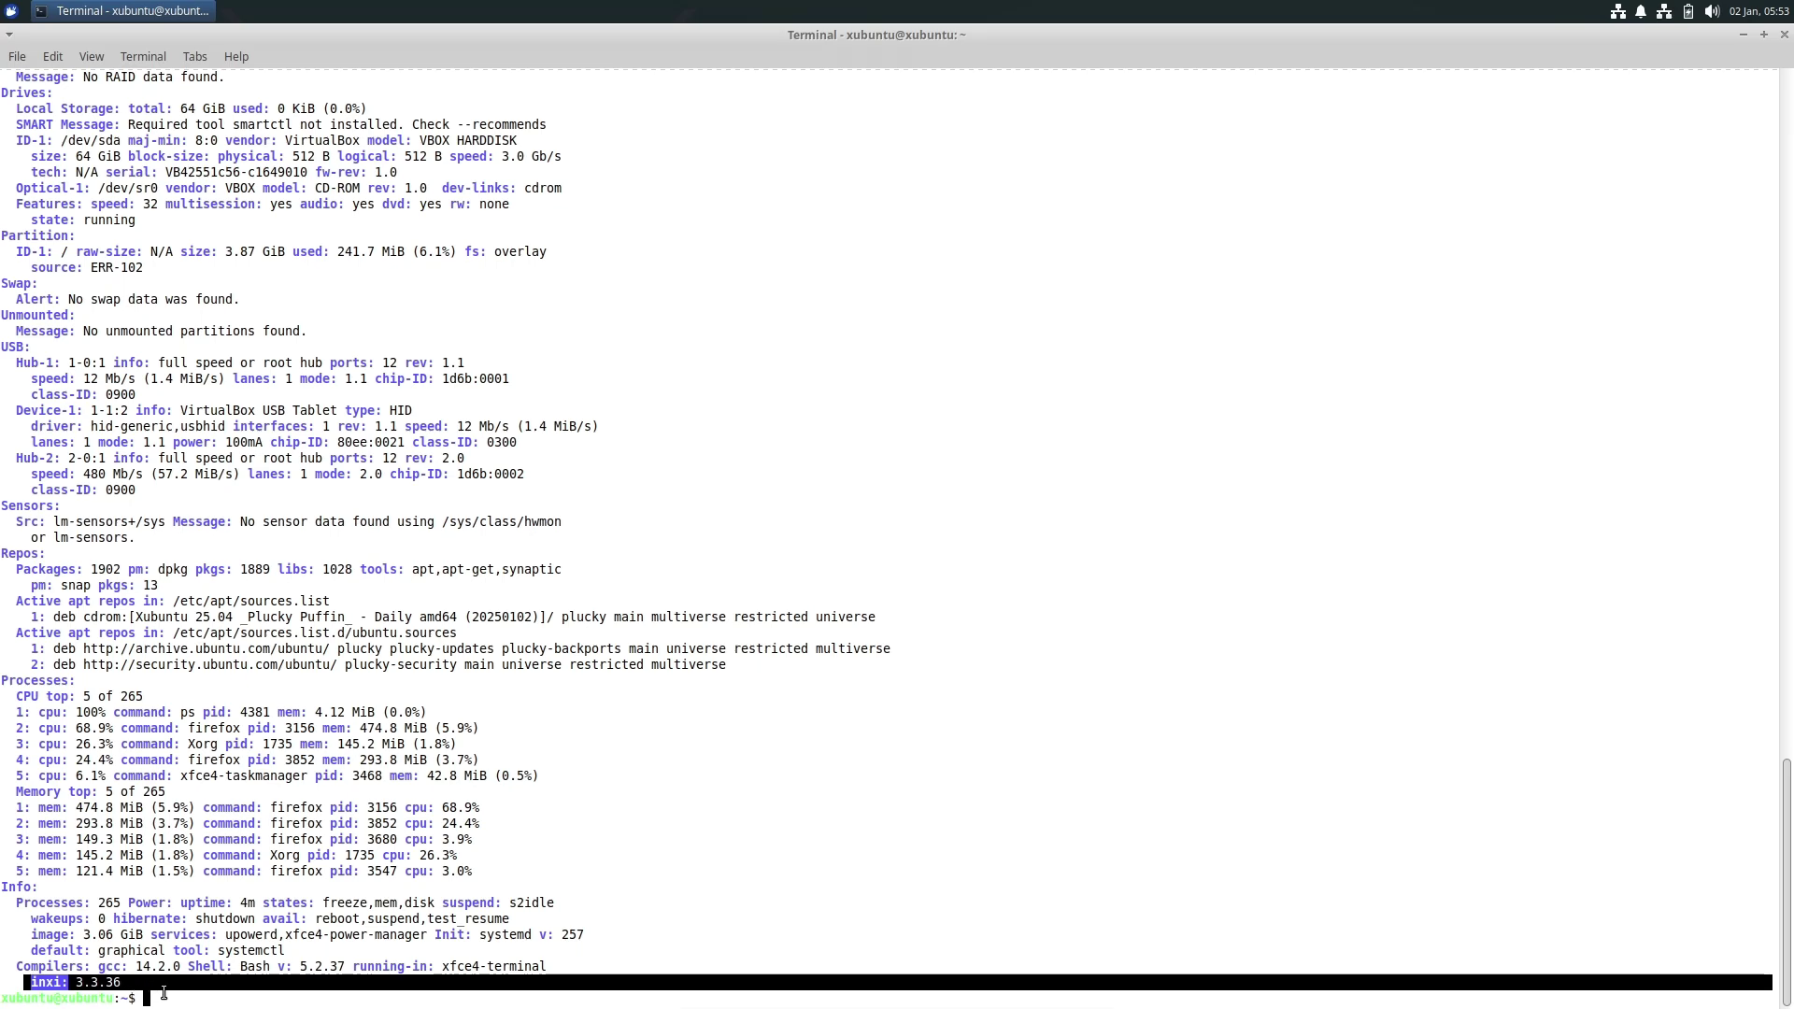
Step: Run cat /etc/issue in the terminal to print the distribution's release name
{"action": "left_click", "coordinate": [171, 1000]}
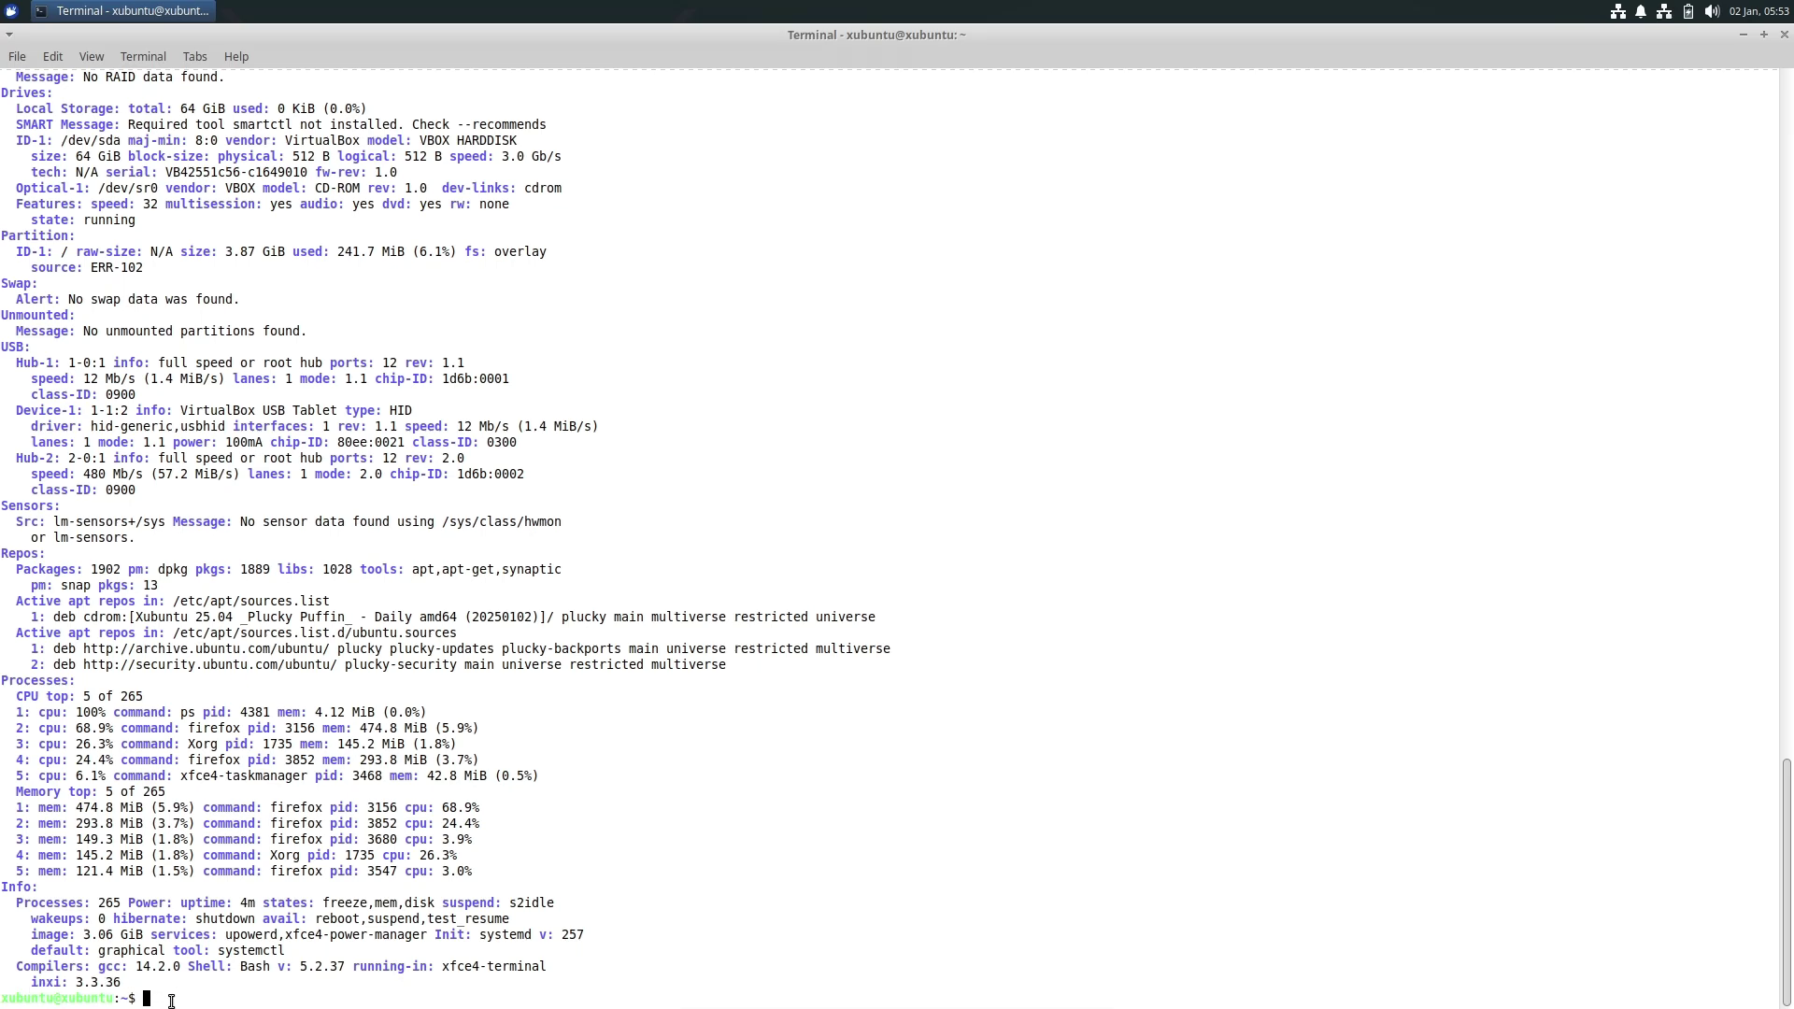
{"action": "type", "text": "cat /etc/issue"}
{"action": "key", "text": "Return"}
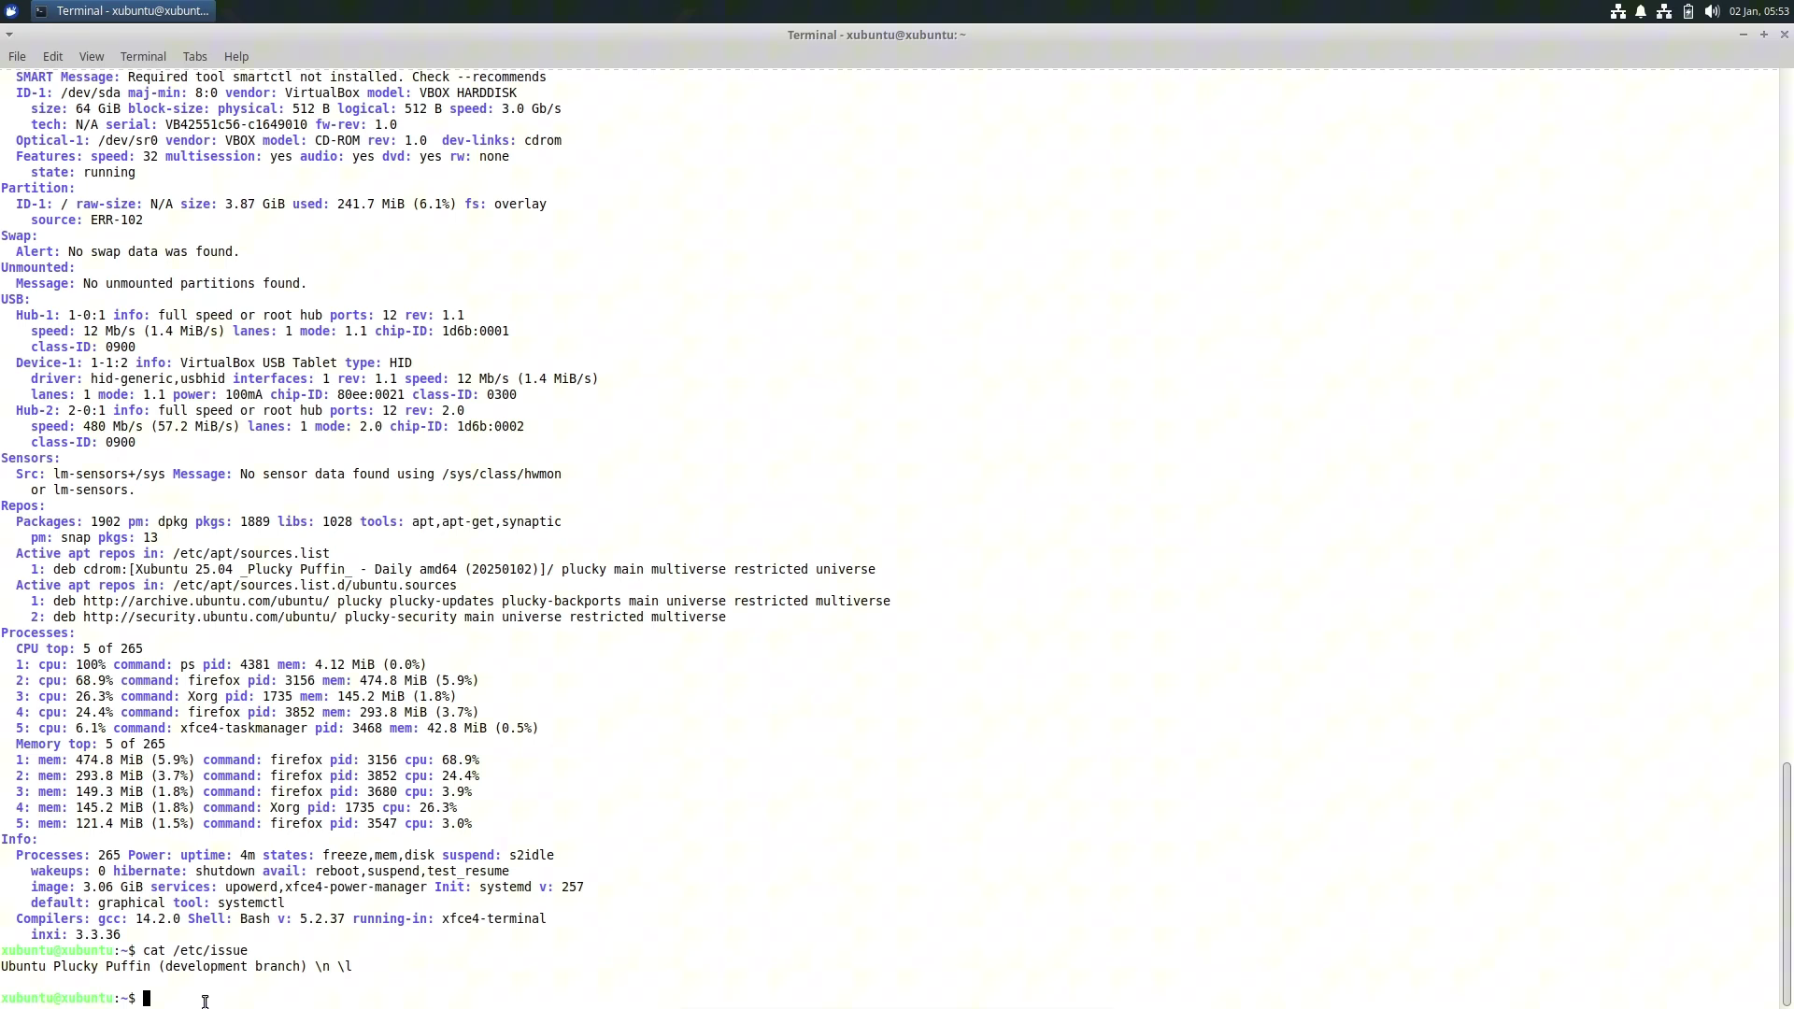
Step: Run fastfetch again and highlight the used amount on its Memory line
{"action": "type", "text": "fastfetch"}
{"action": "key", "text": "Return"}
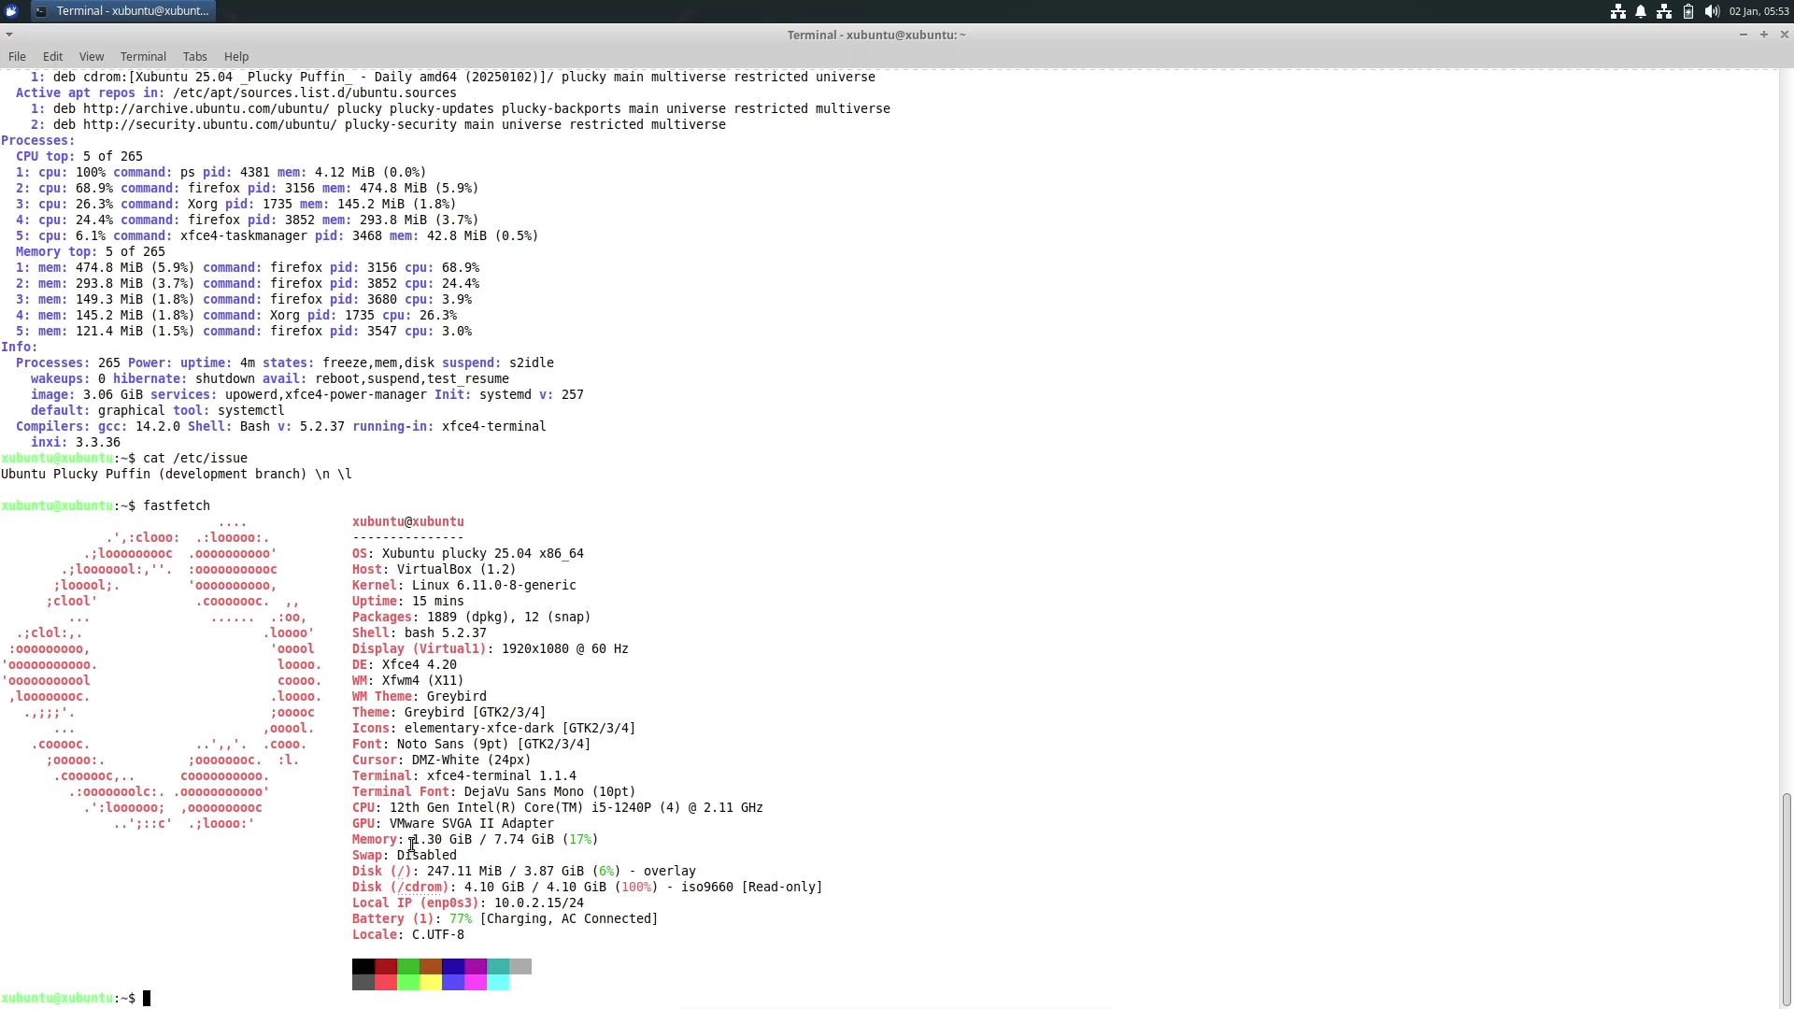
{"action": "left_click_drag", "start_coordinate": [383, 839], "coordinate": [474, 844]}
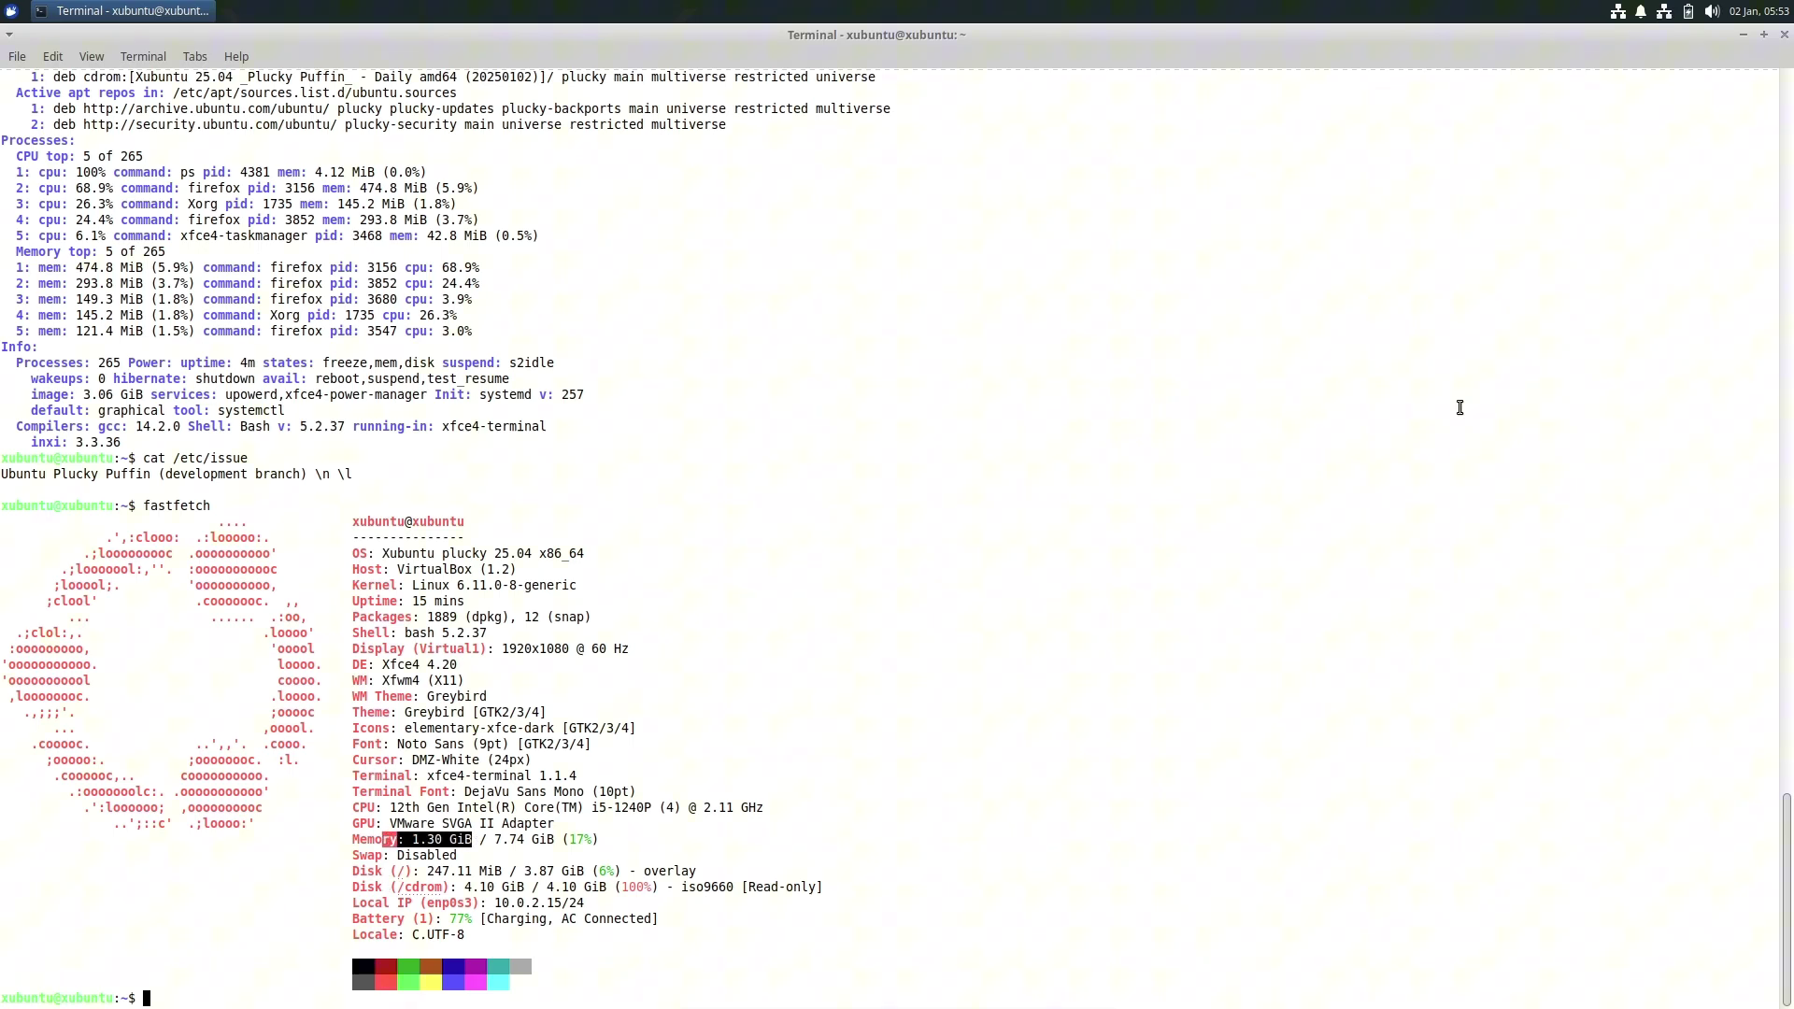
Step: Close the Terminal and launch the Install Xubuntu 25.04 installer from the desktop
{"action": "left_click", "coordinate": [1784, 35]}
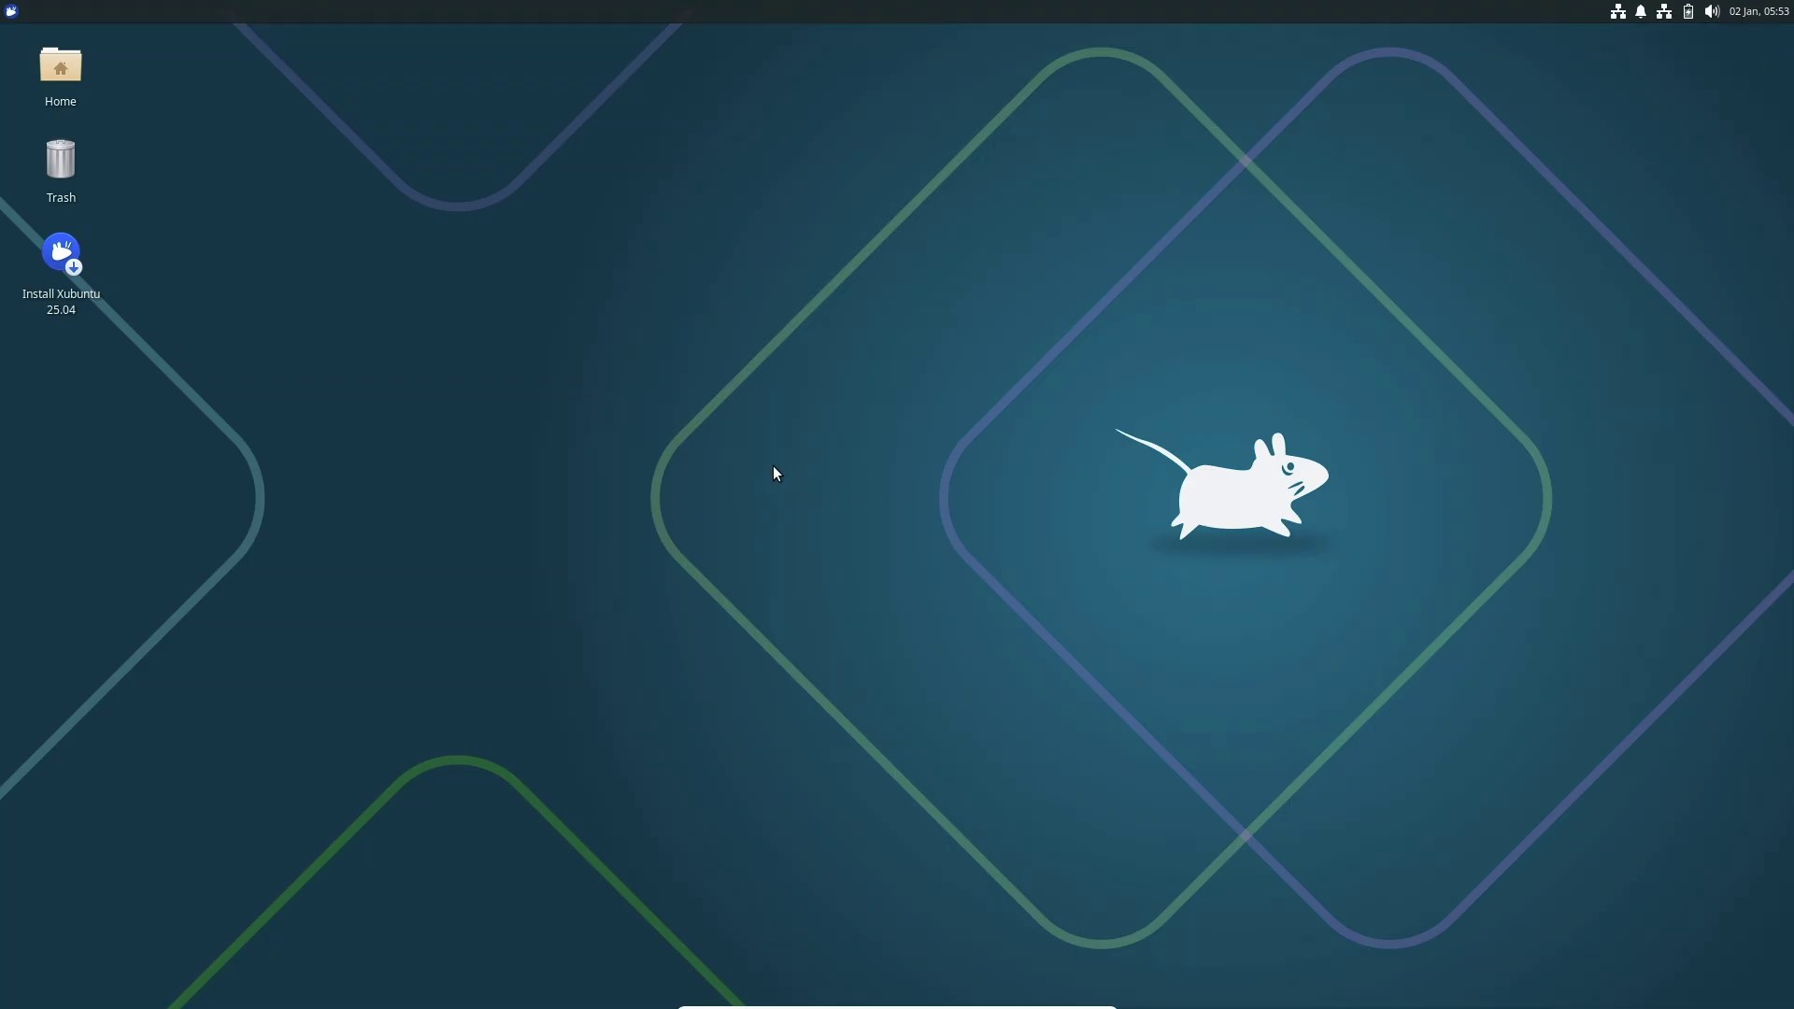
{"action": "right_click", "coordinate": [72, 266]}
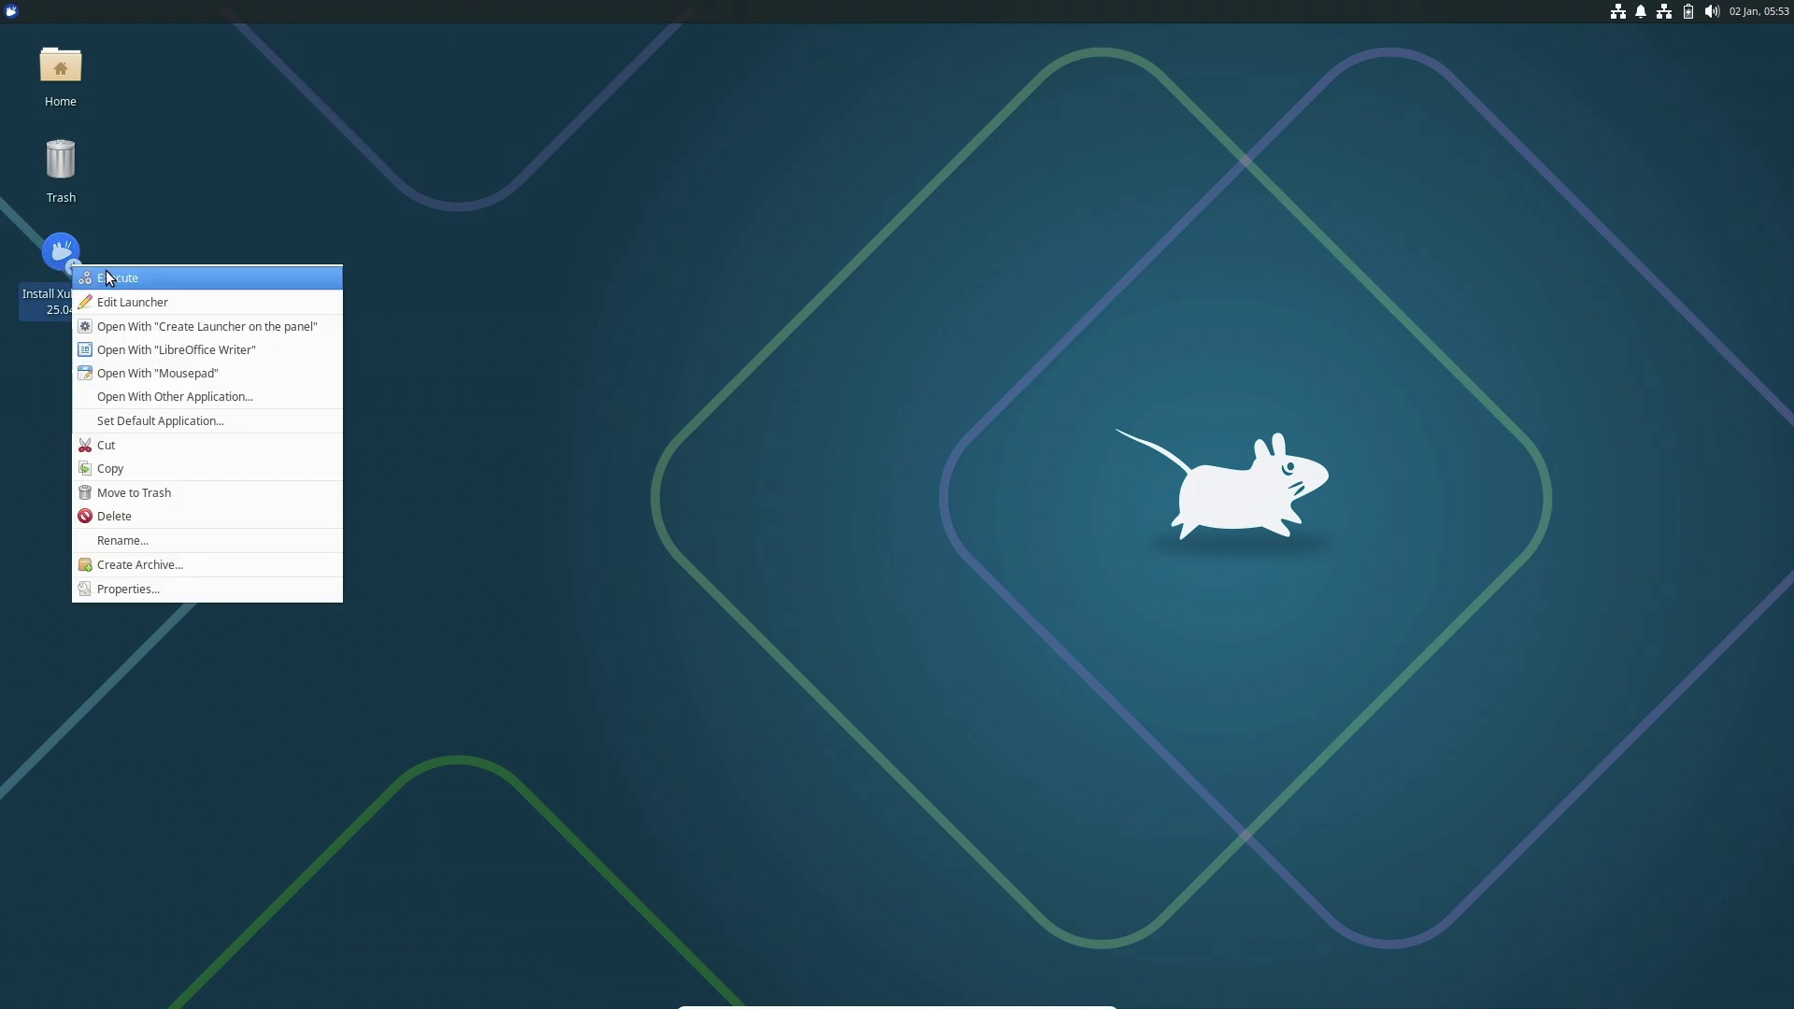
{"action": "left_click", "coordinate": [372, 285]}
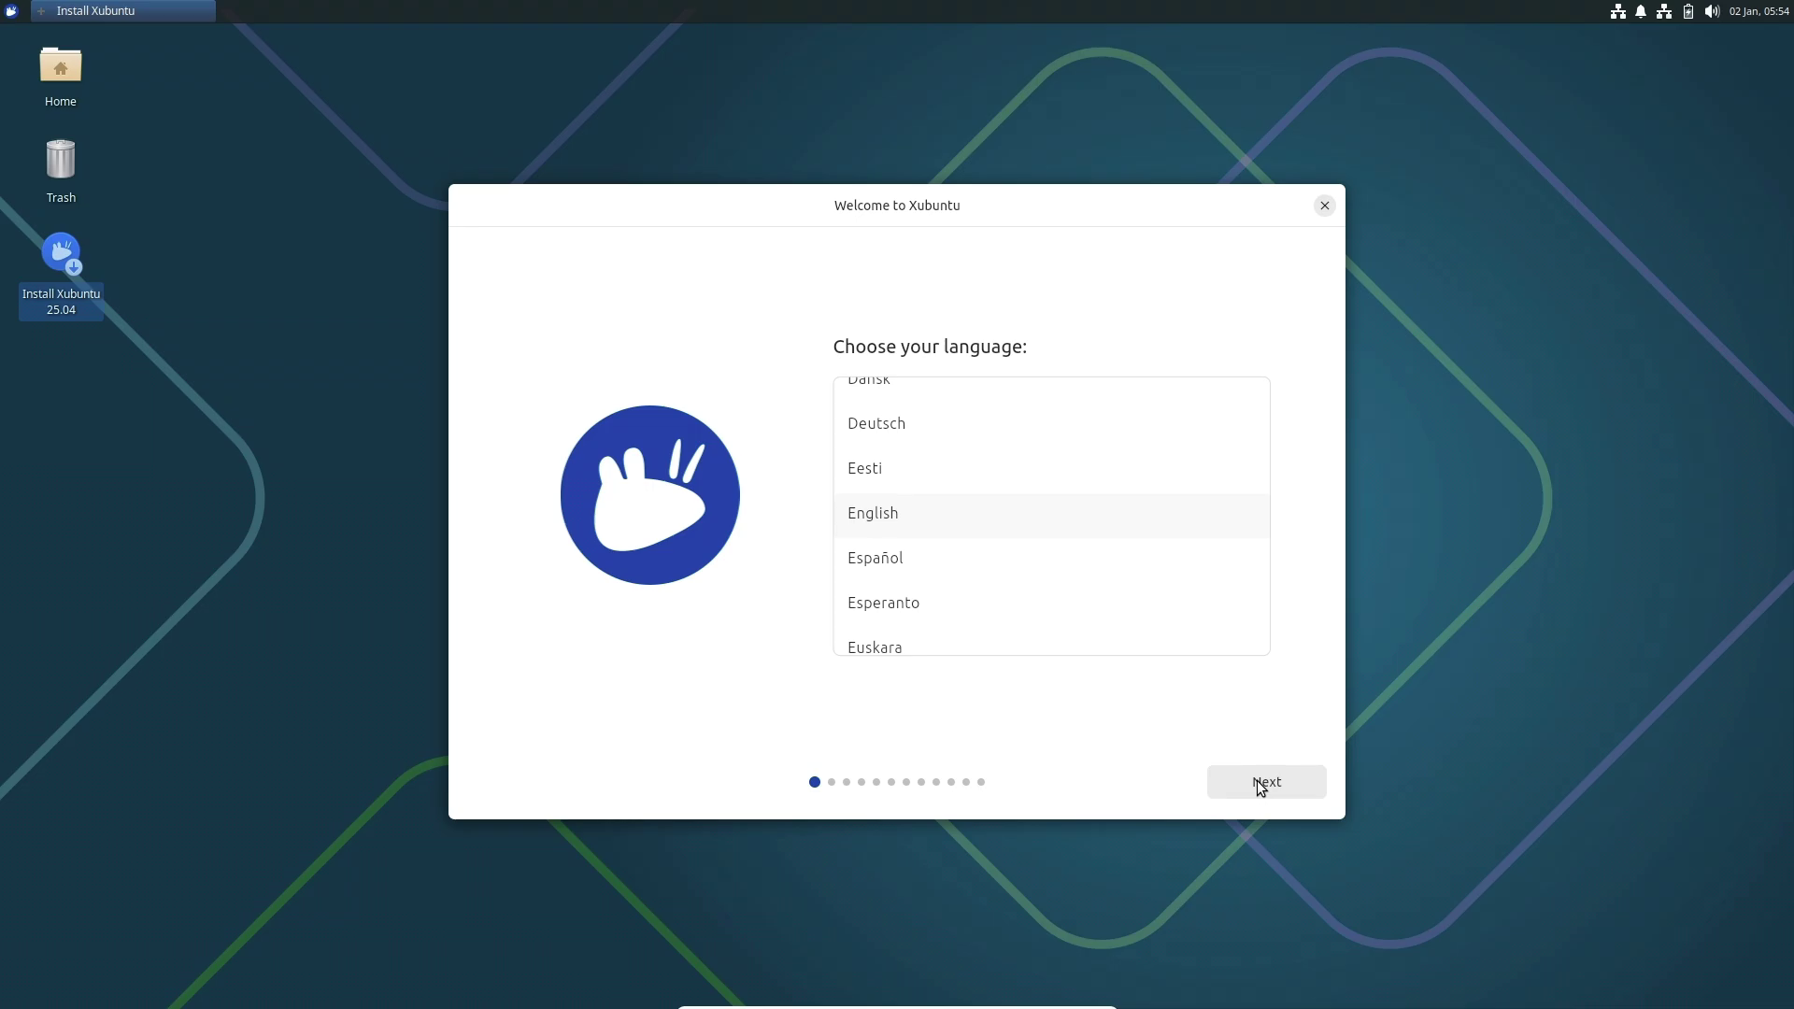
Step: Accept English as the language, the English (US) keyboard layout and the wired internet connection in the installer
{"action": "left_click", "coordinate": [1211, 781]}
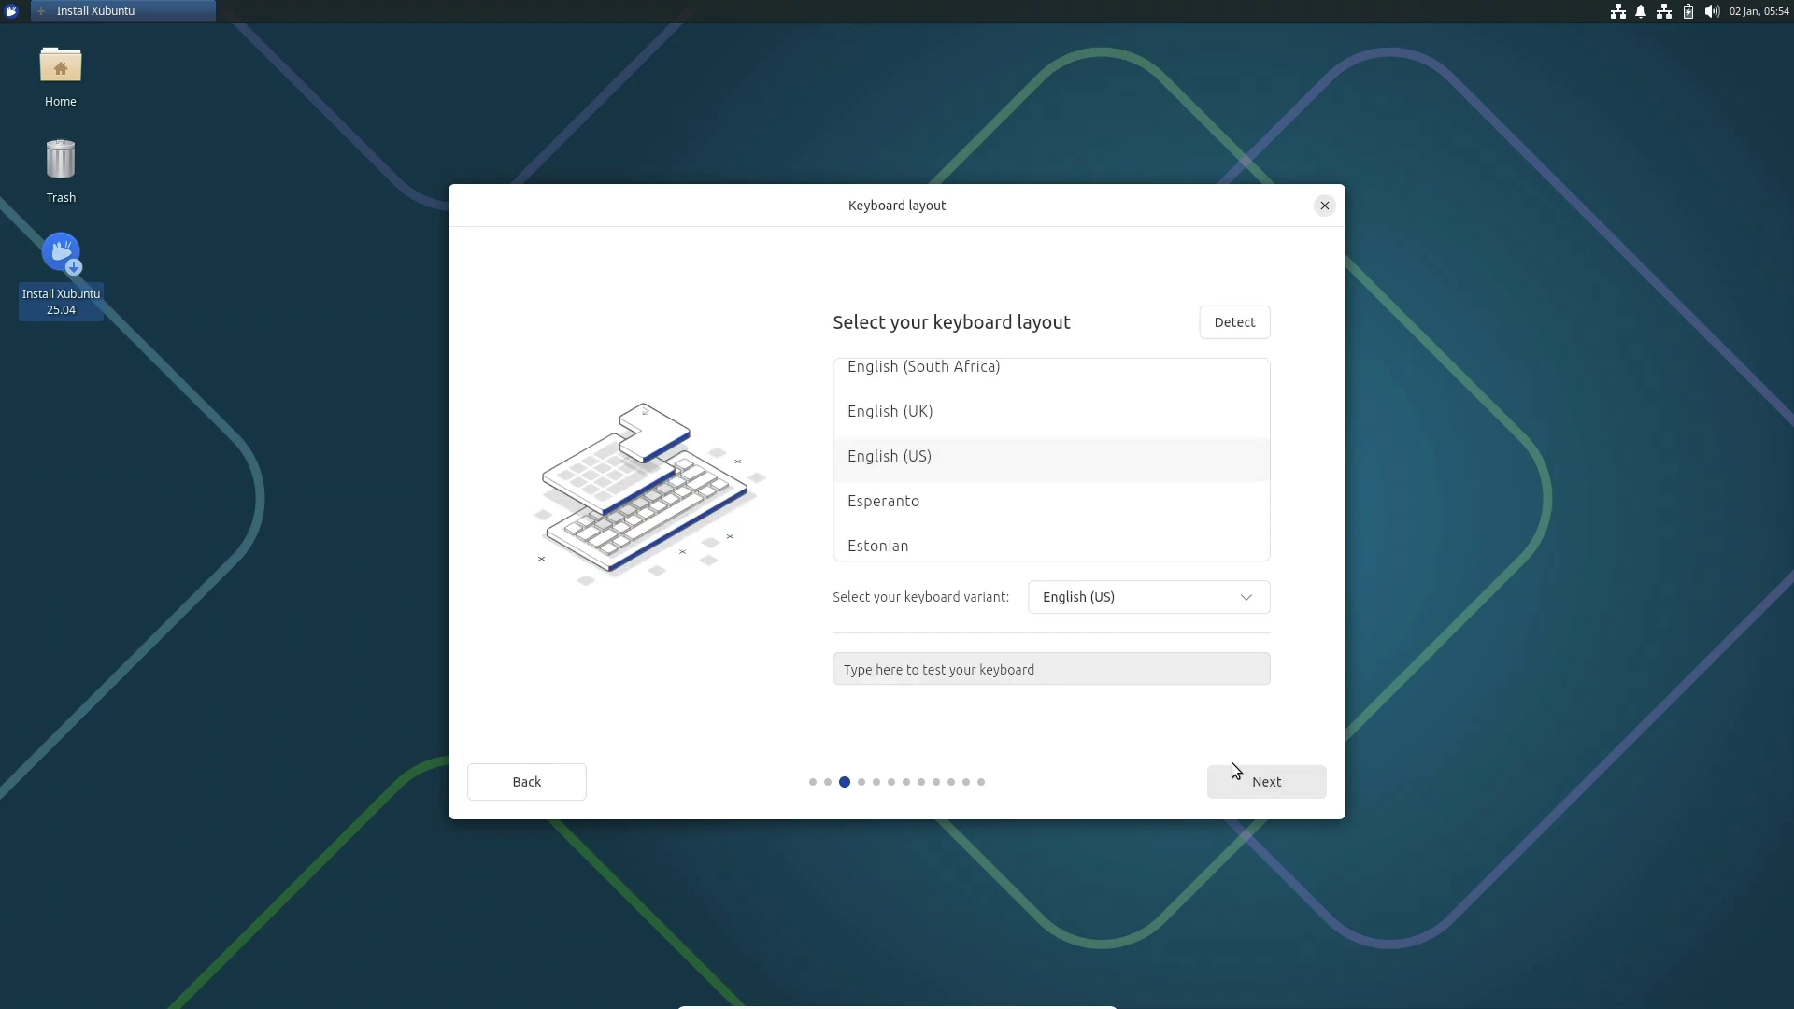
{"action": "left_click", "coordinate": [1238, 776]}
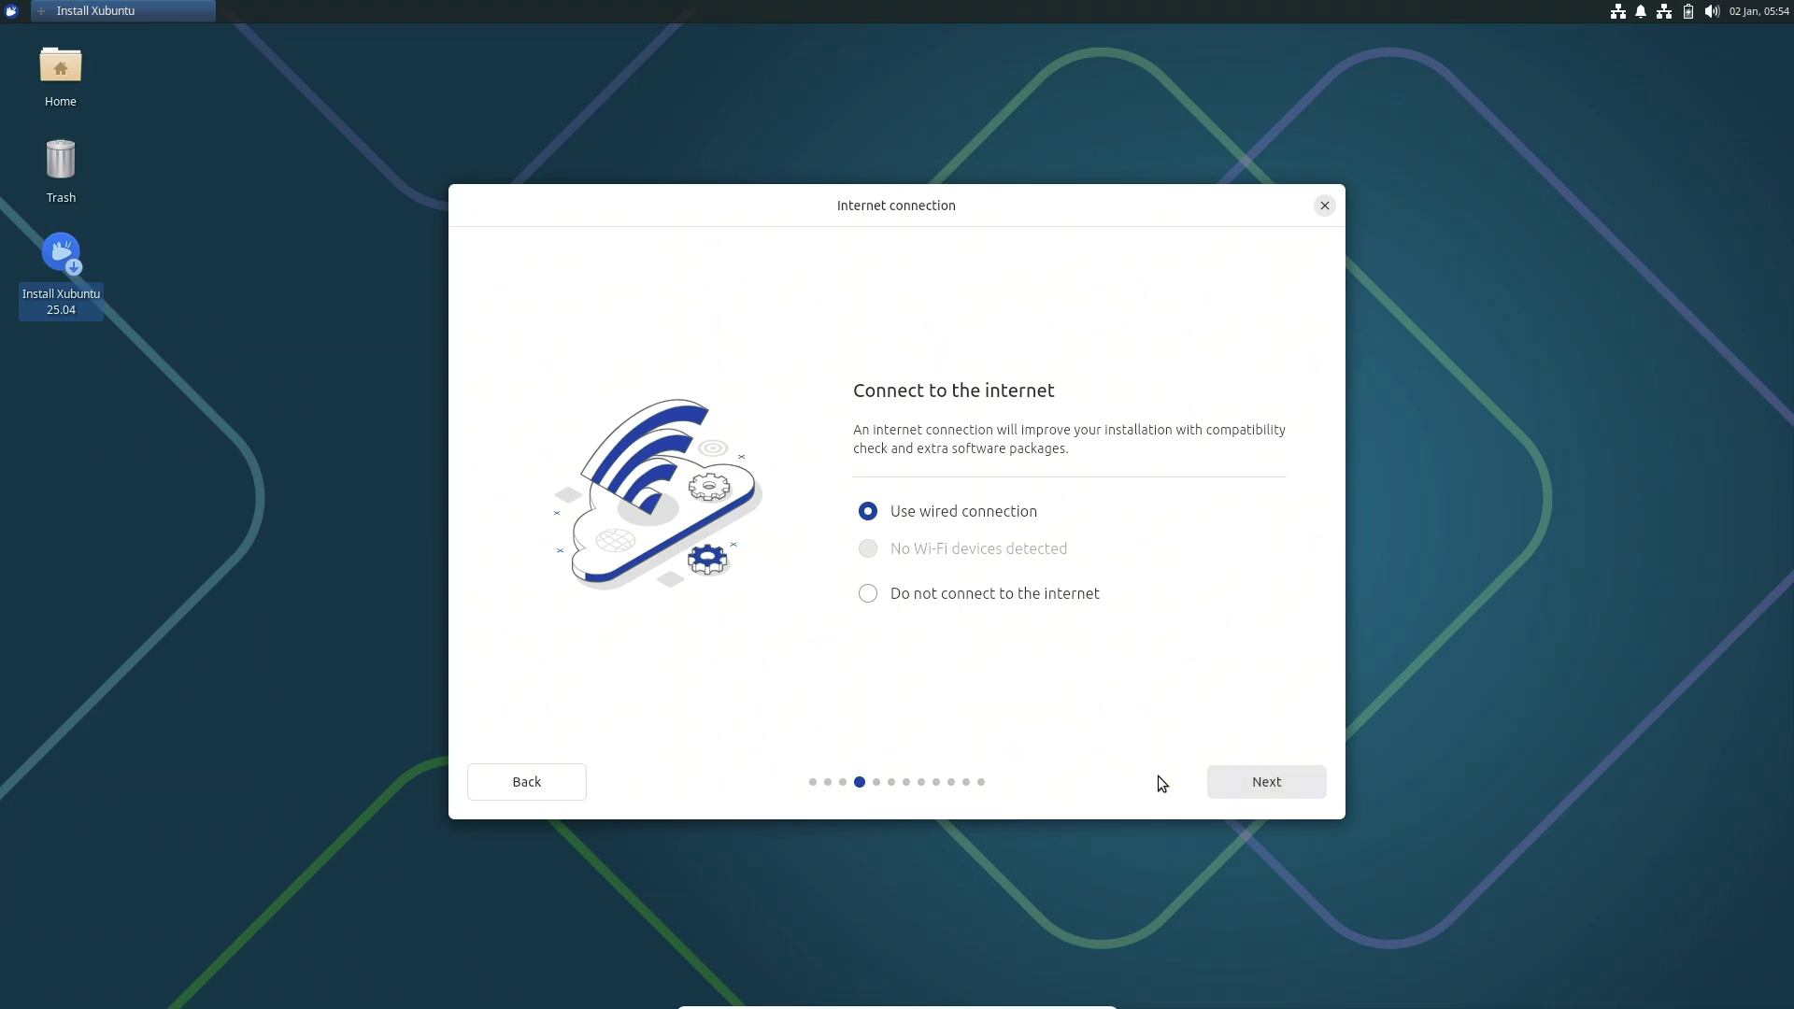
{"action": "left_click", "coordinate": [1217, 783]}
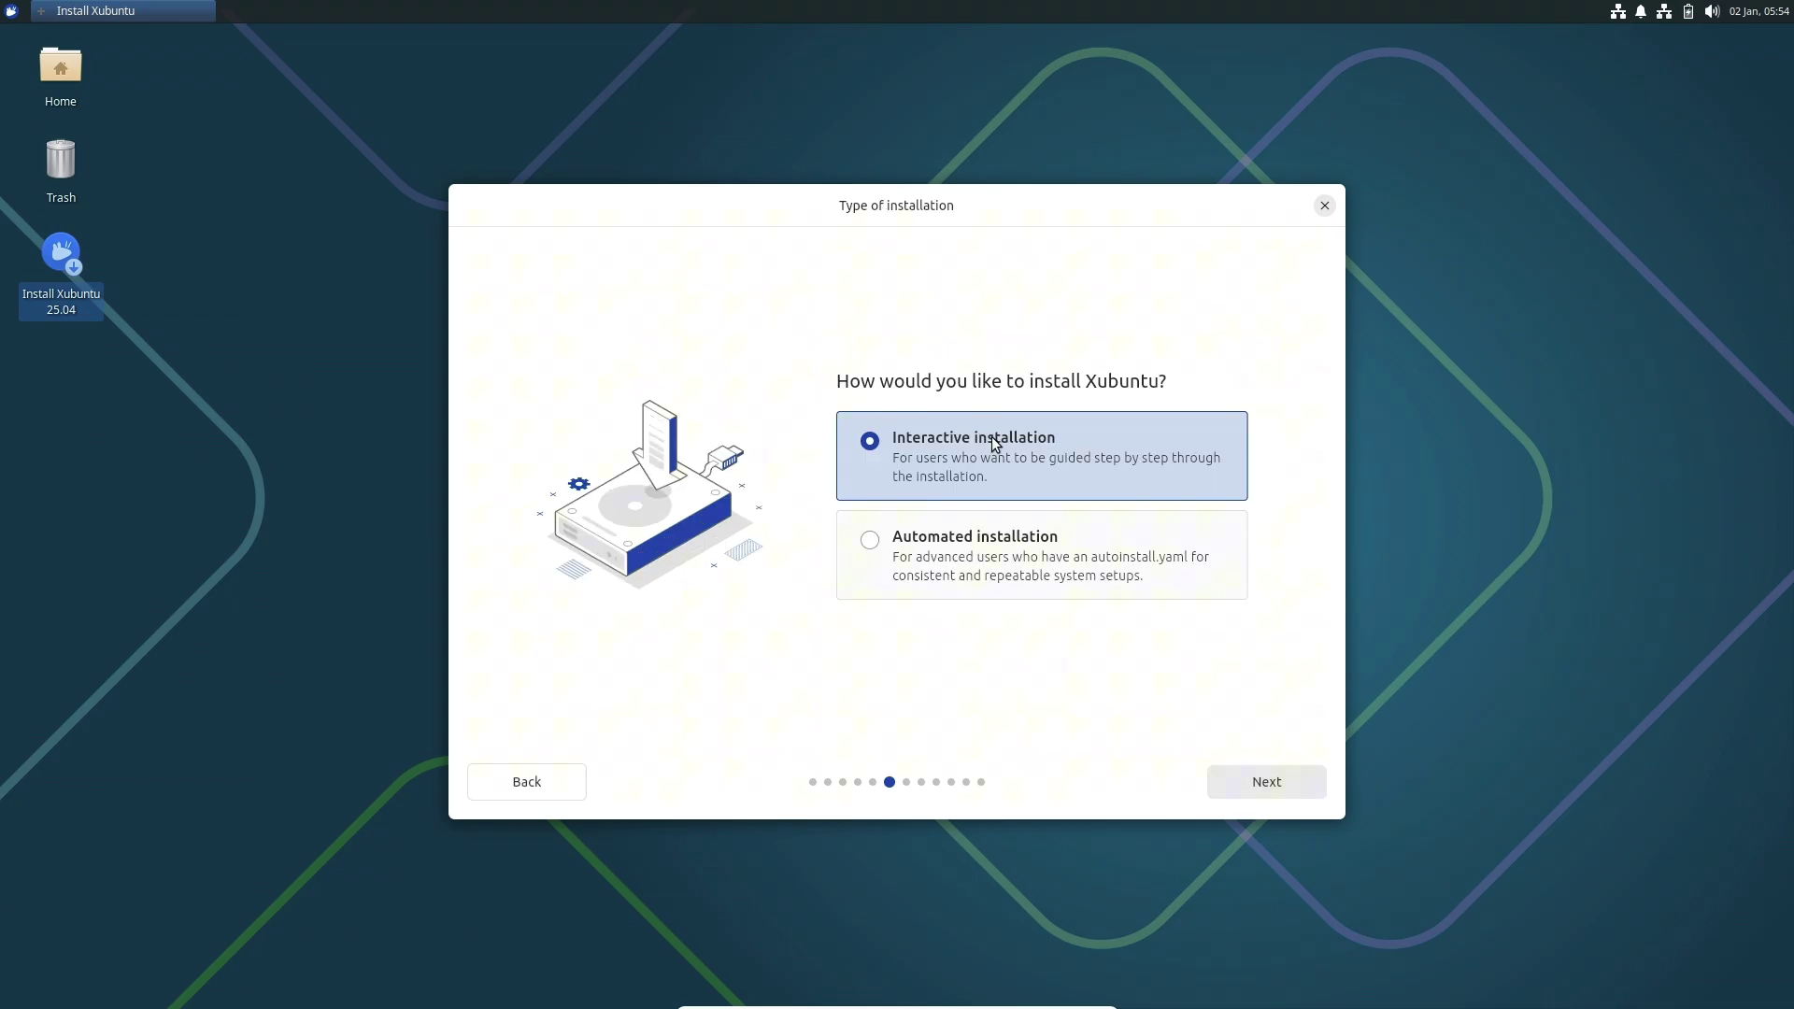
Step: Choose Interactive installation as the installation type and continue to the Applications page
{"action": "left_click", "coordinate": [1028, 553]}
{"action": "left_click", "coordinate": [994, 389]}
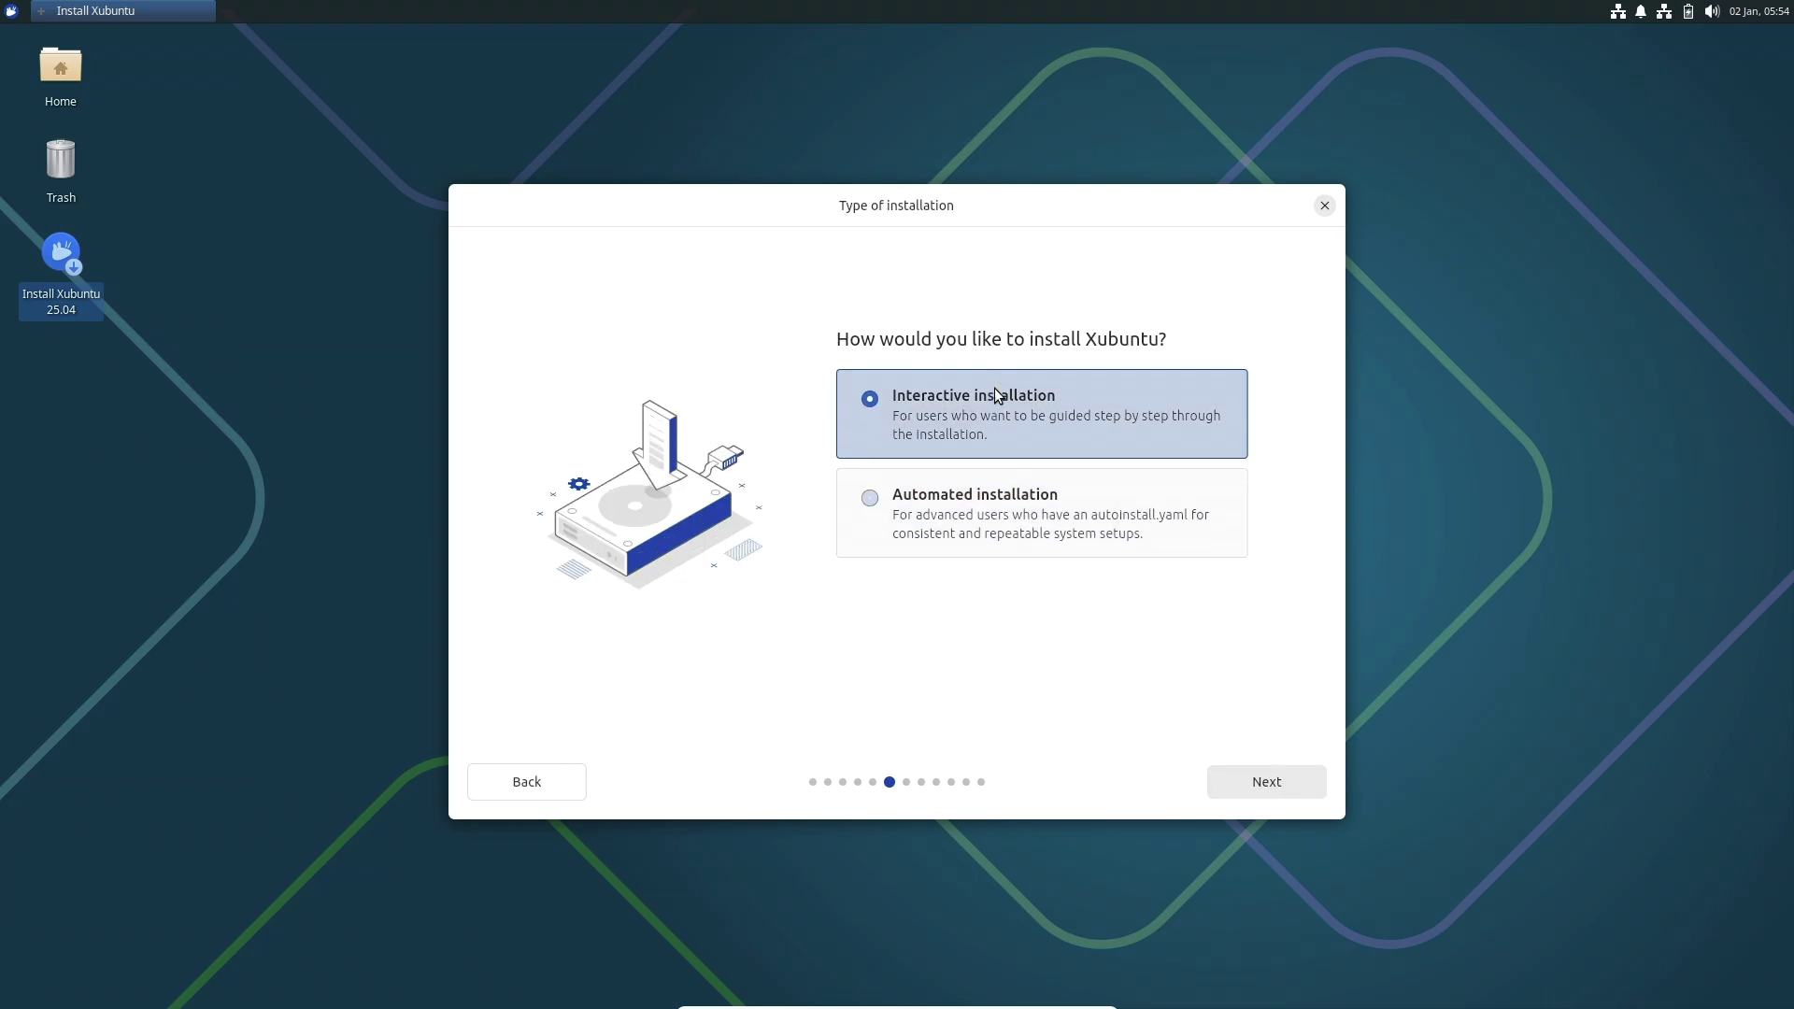
{"action": "left_click", "coordinate": [1242, 770]}
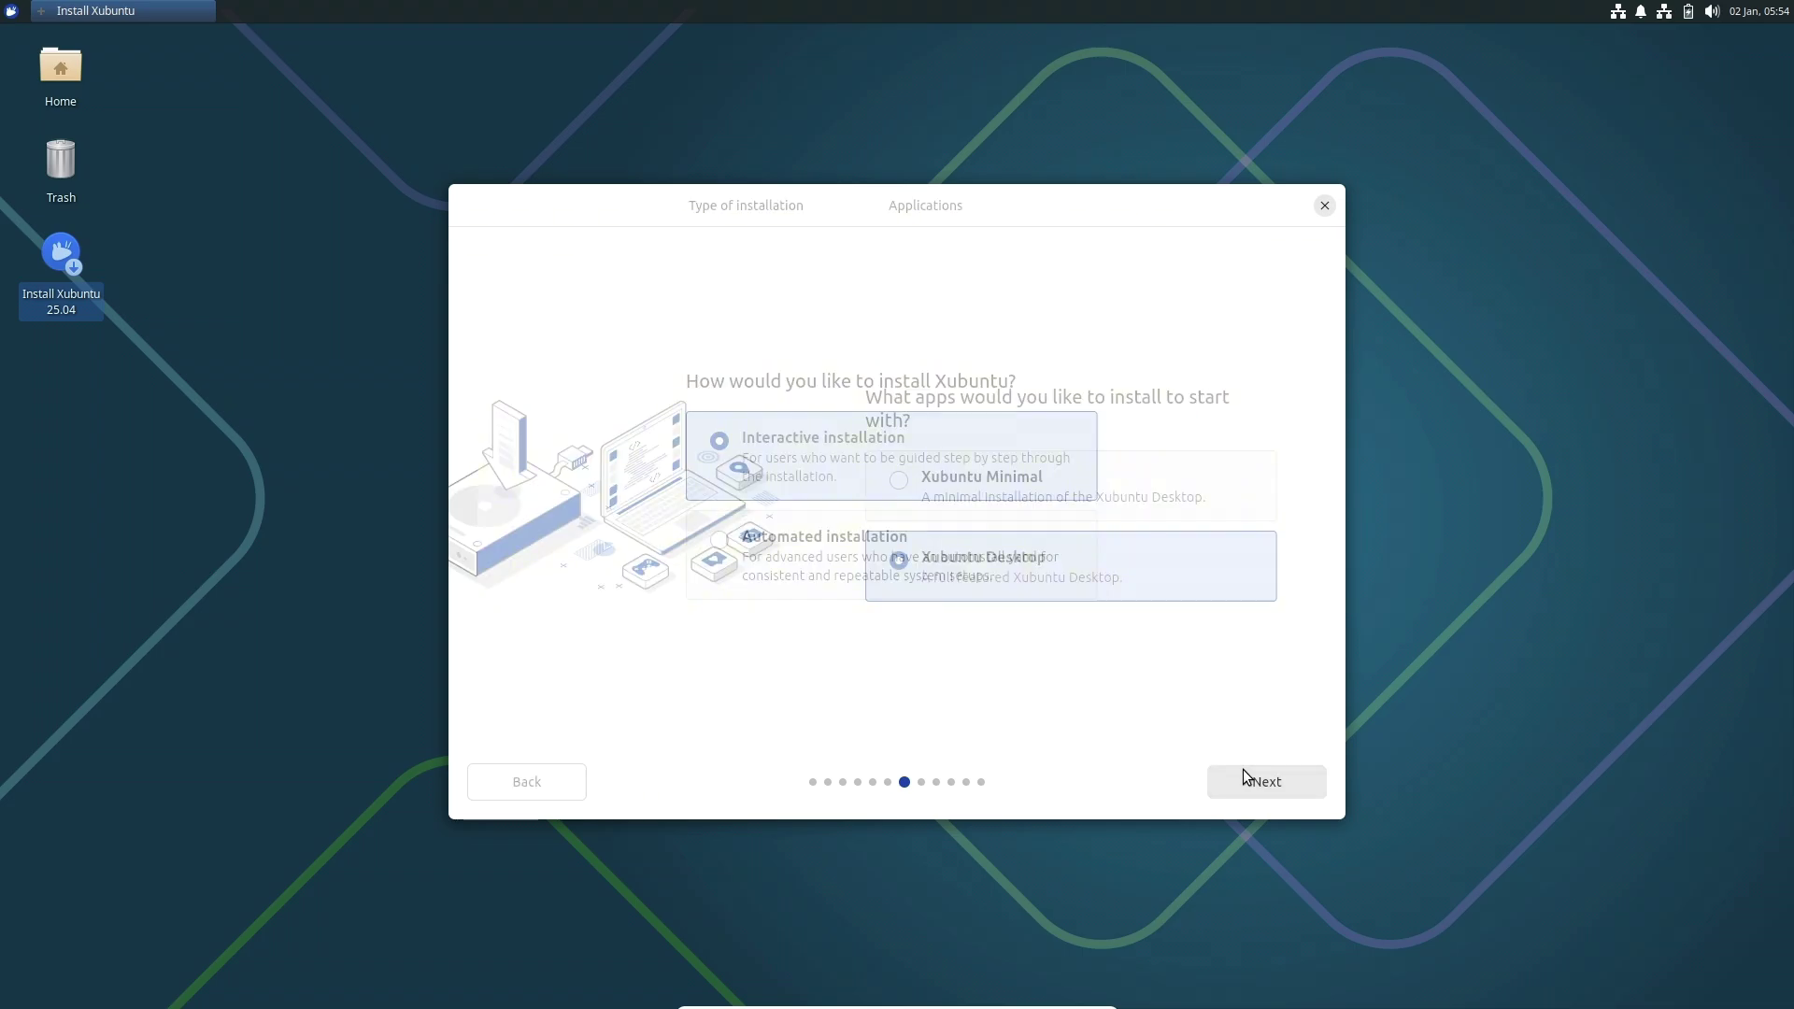
Step: Choose the full-featured Xubuntu Desktop over Xubuntu Minimal and continue
{"action": "left_click", "coordinate": [970, 504]}
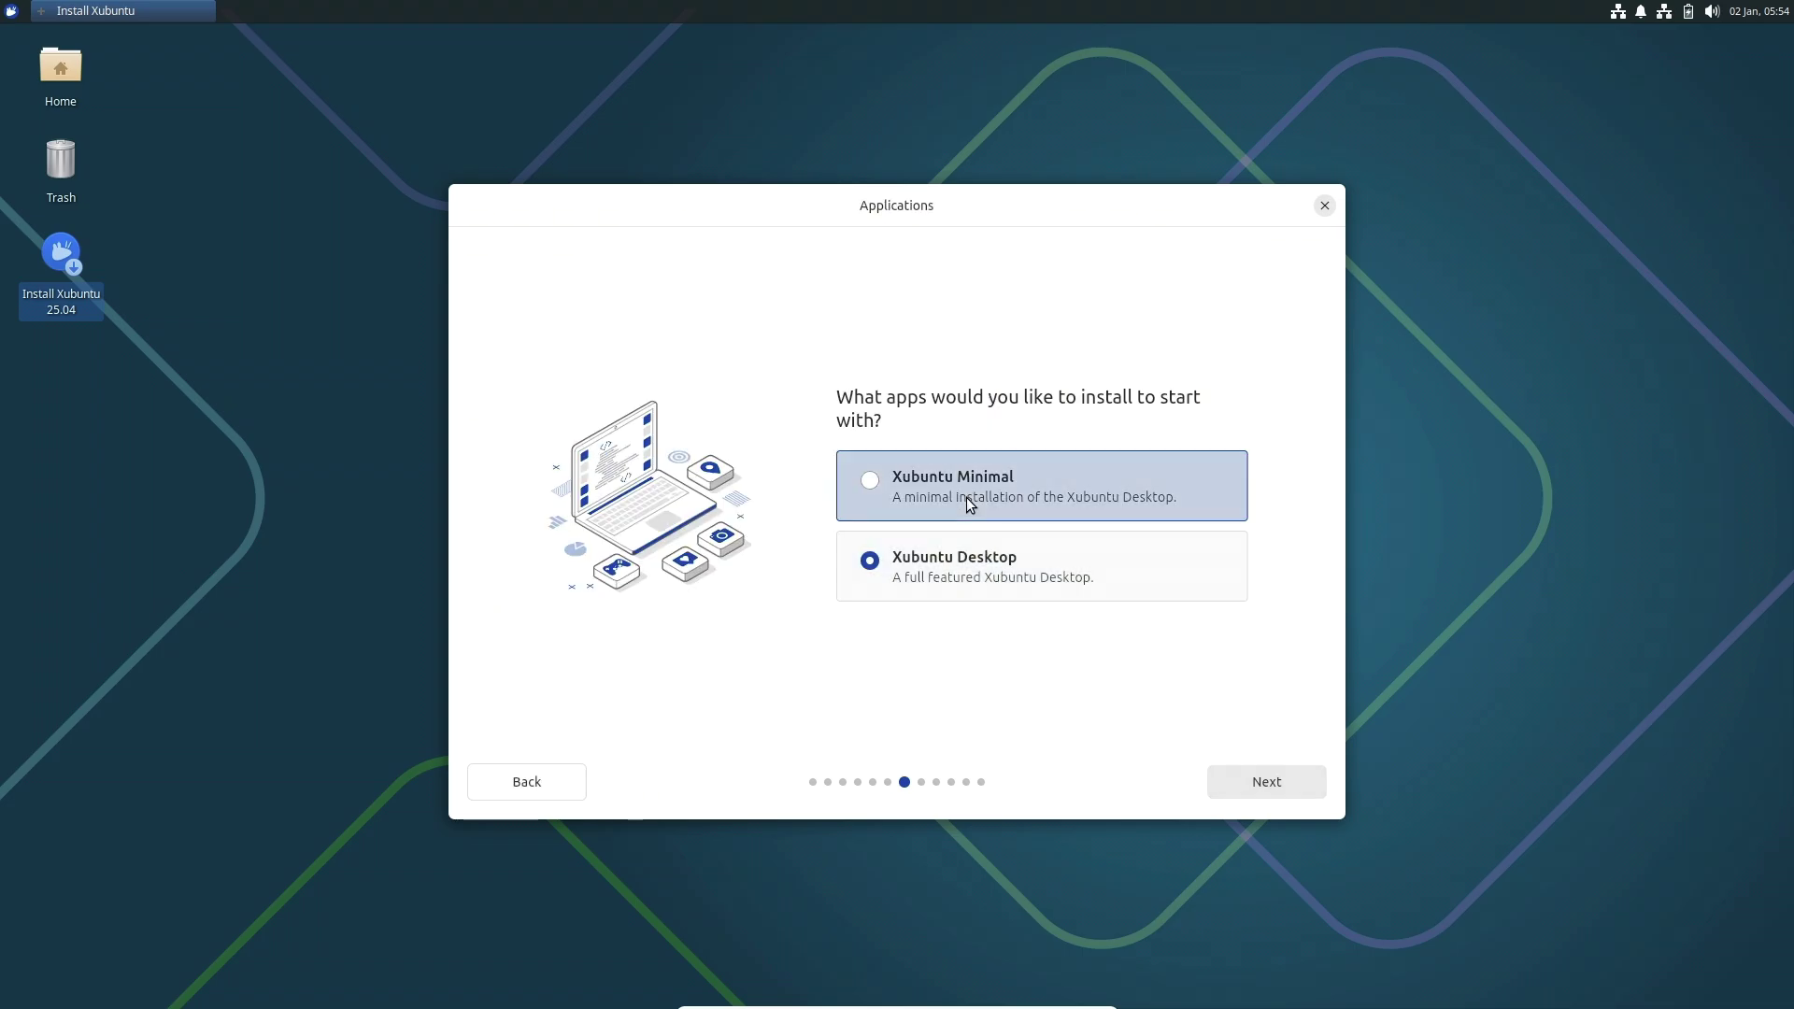
{"action": "left_click", "coordinate": [963, 571]}
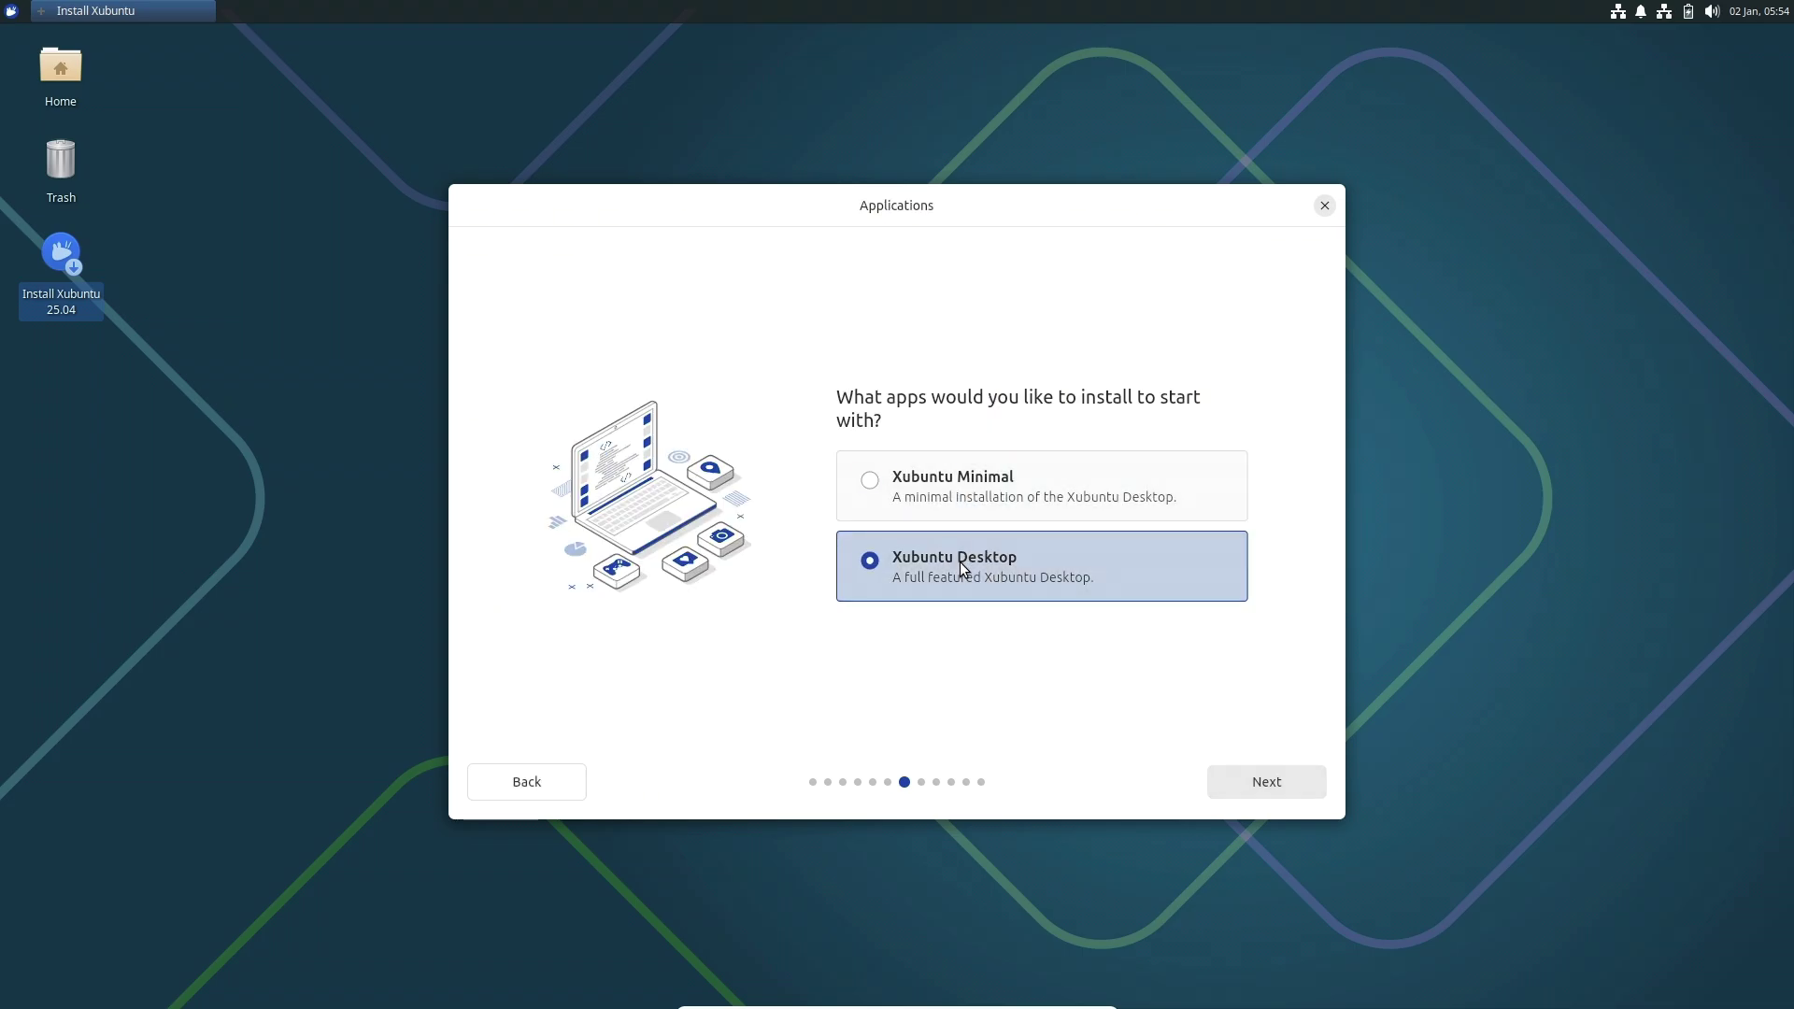
{"action": "left_click", "coordinate": [1251, 790]}
Step: Enable third-party graphics and Wi-Fi software plus support for additional media formats, and continue to Disk setup
{"action": "left_click", "coordinate": [874, 500]}
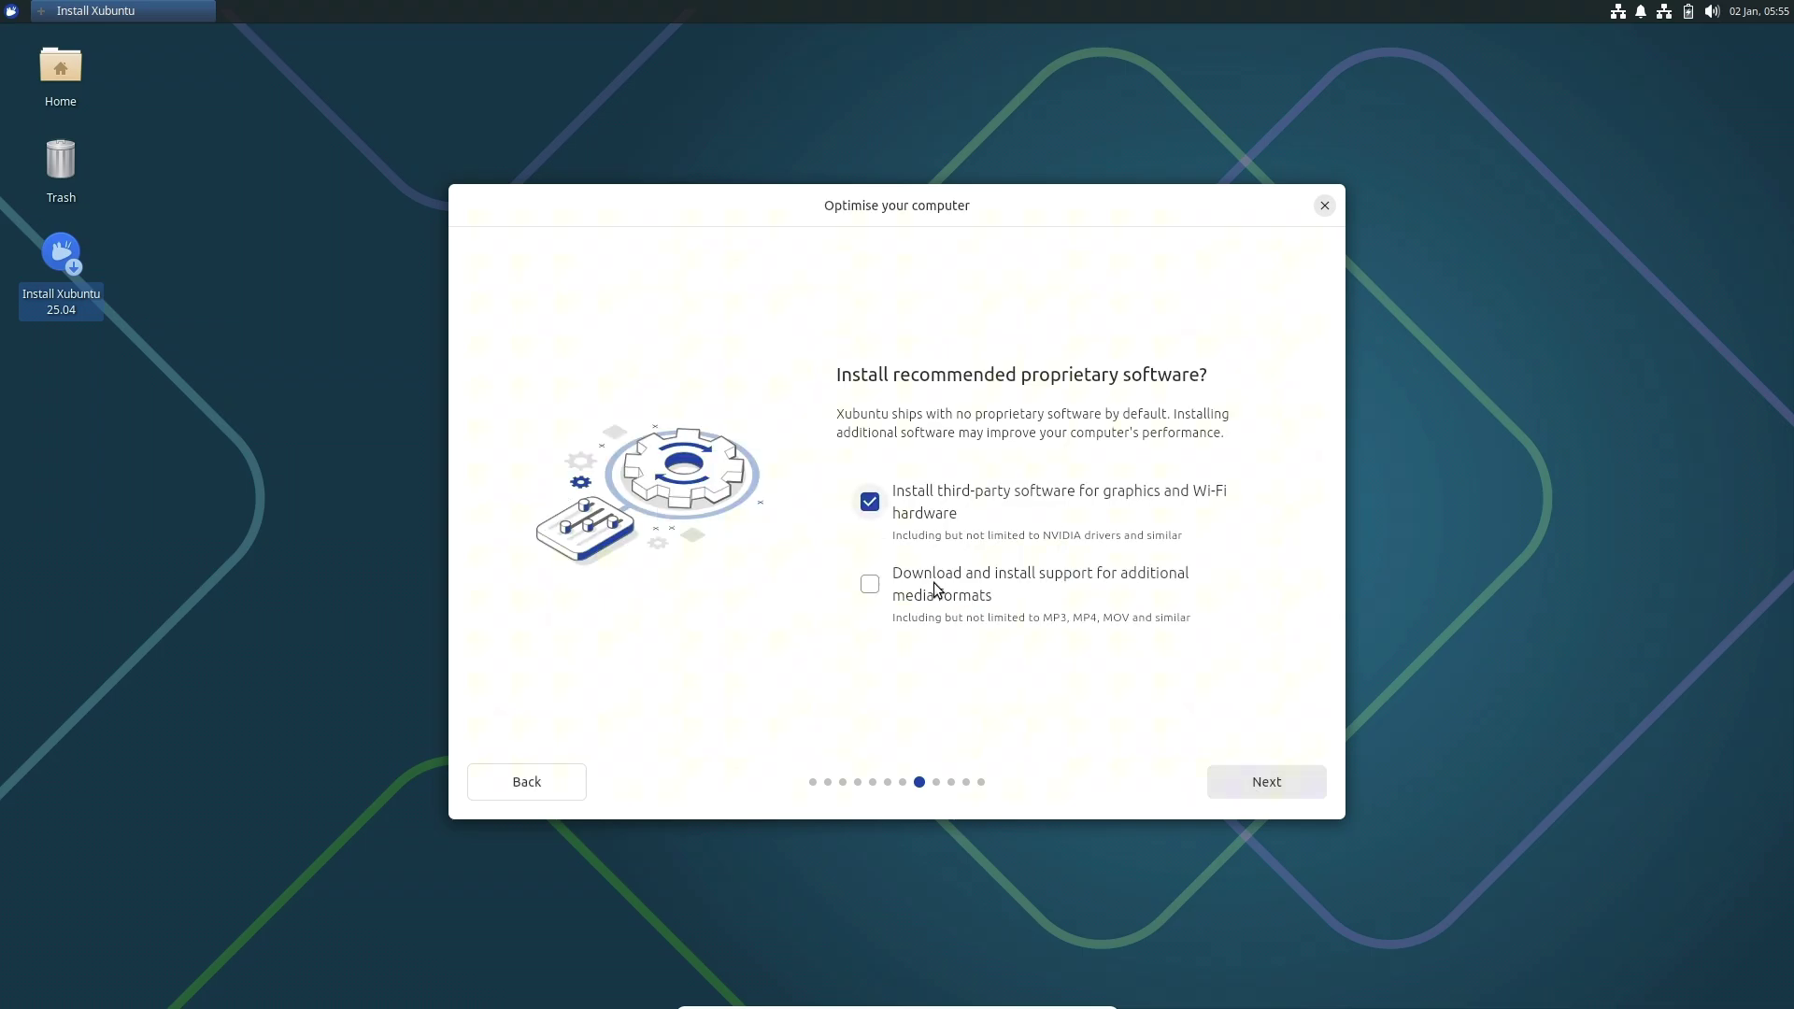
{"action": "left_click", "coordinate": [935, 588]}
{"action": "left_click", "coordinate": [1274, 785]}
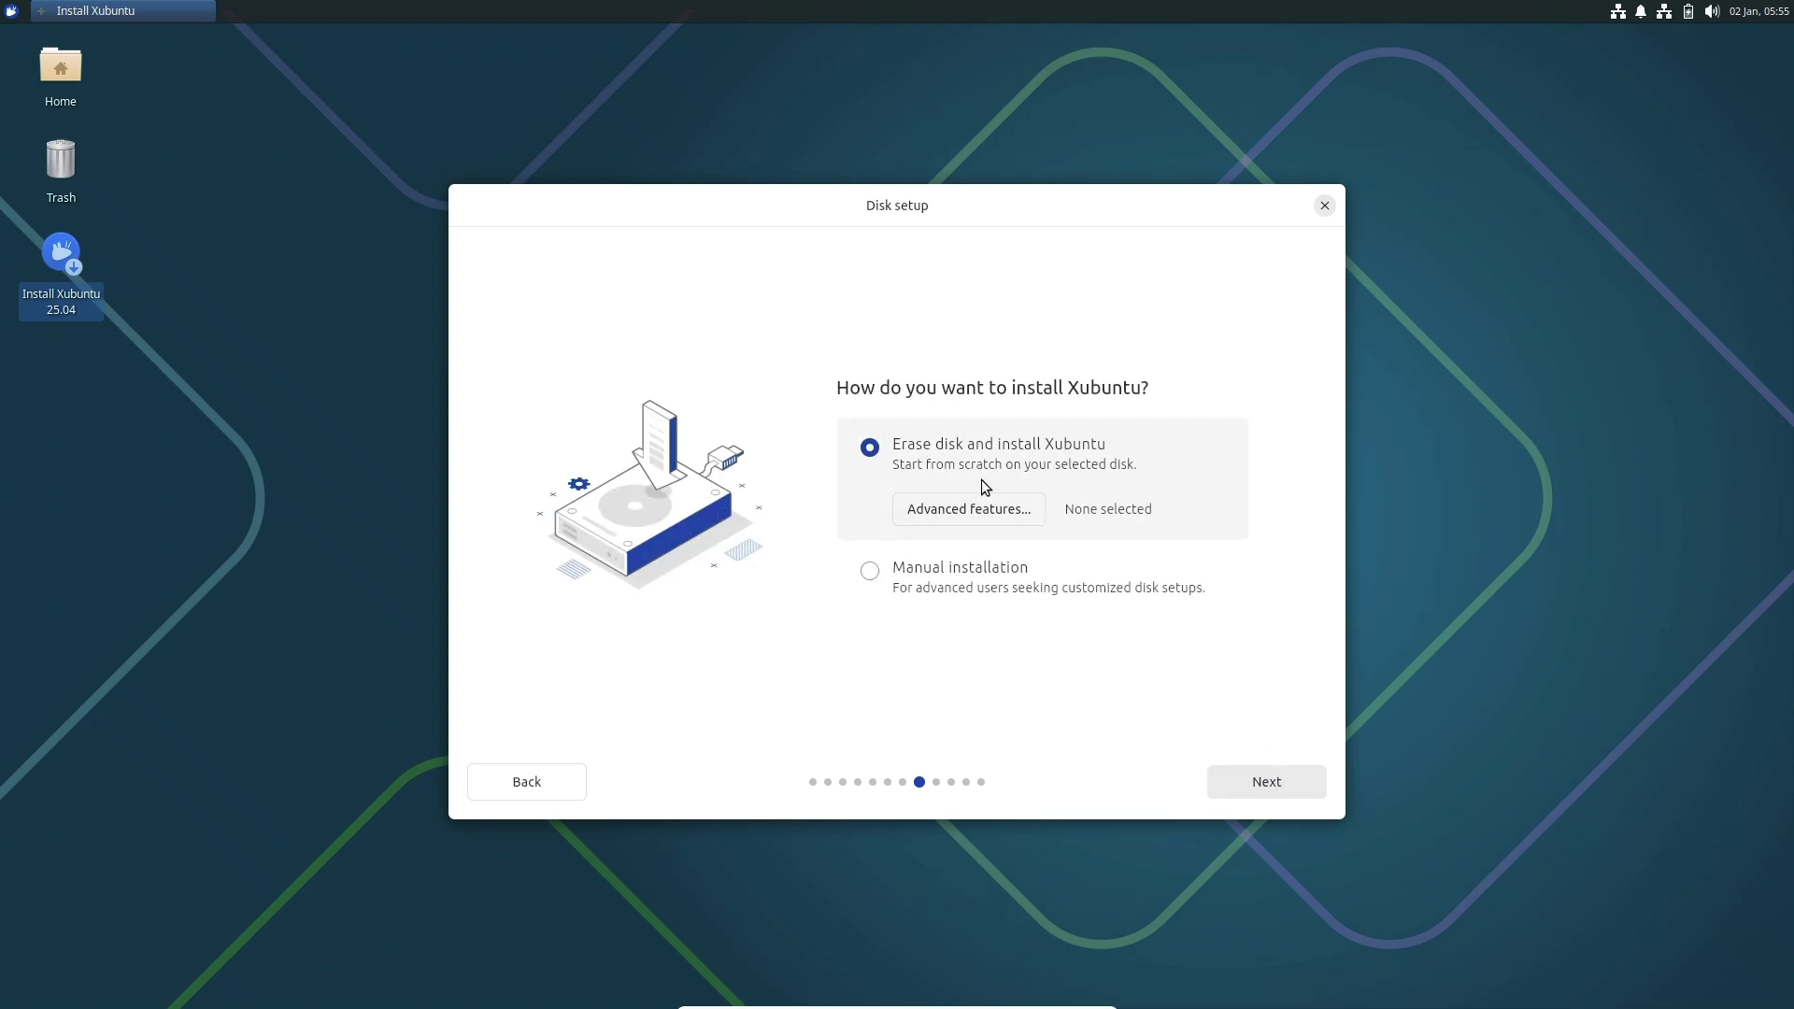
Step: Review the advanced disk features and the manual option, keep Erase disk and install Xubuntu, and continue to account creation
{"action": "left_click", "coordinate": [988, 508]}
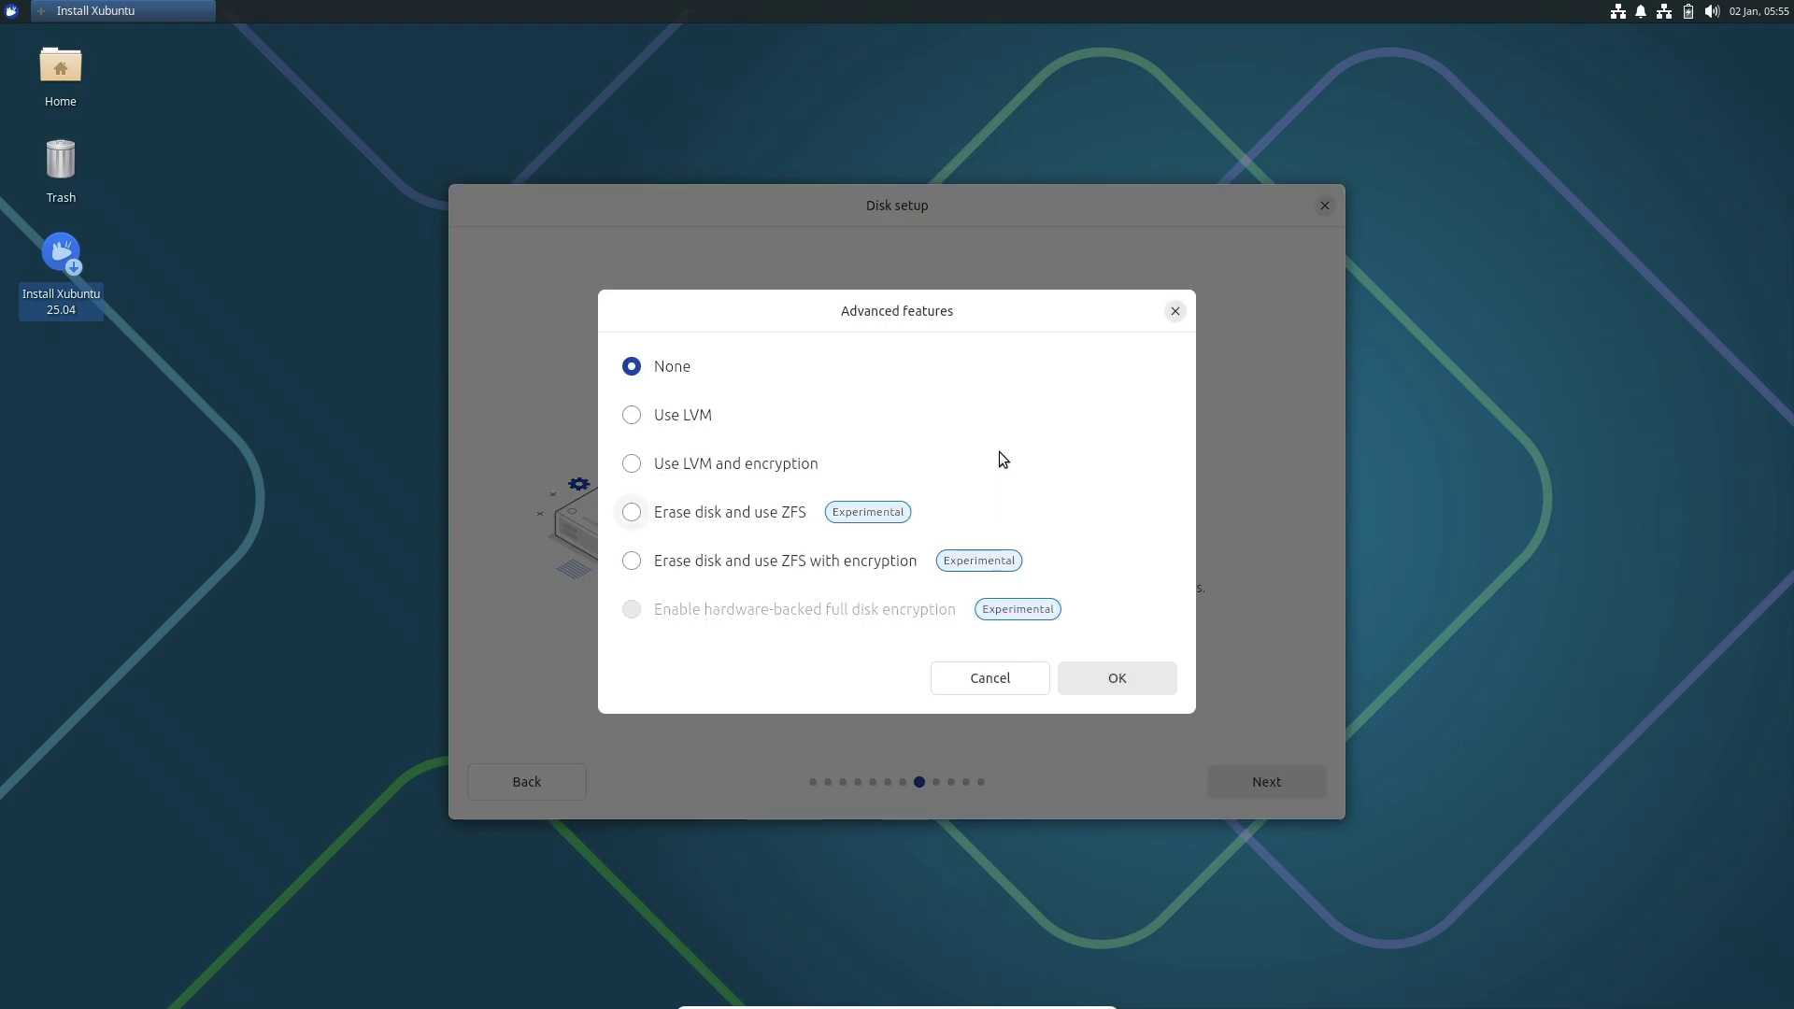
{"action": "left_click", "coordinate": [991, 678]}
{"action": "left_click", "coordinate": [878, 589]}
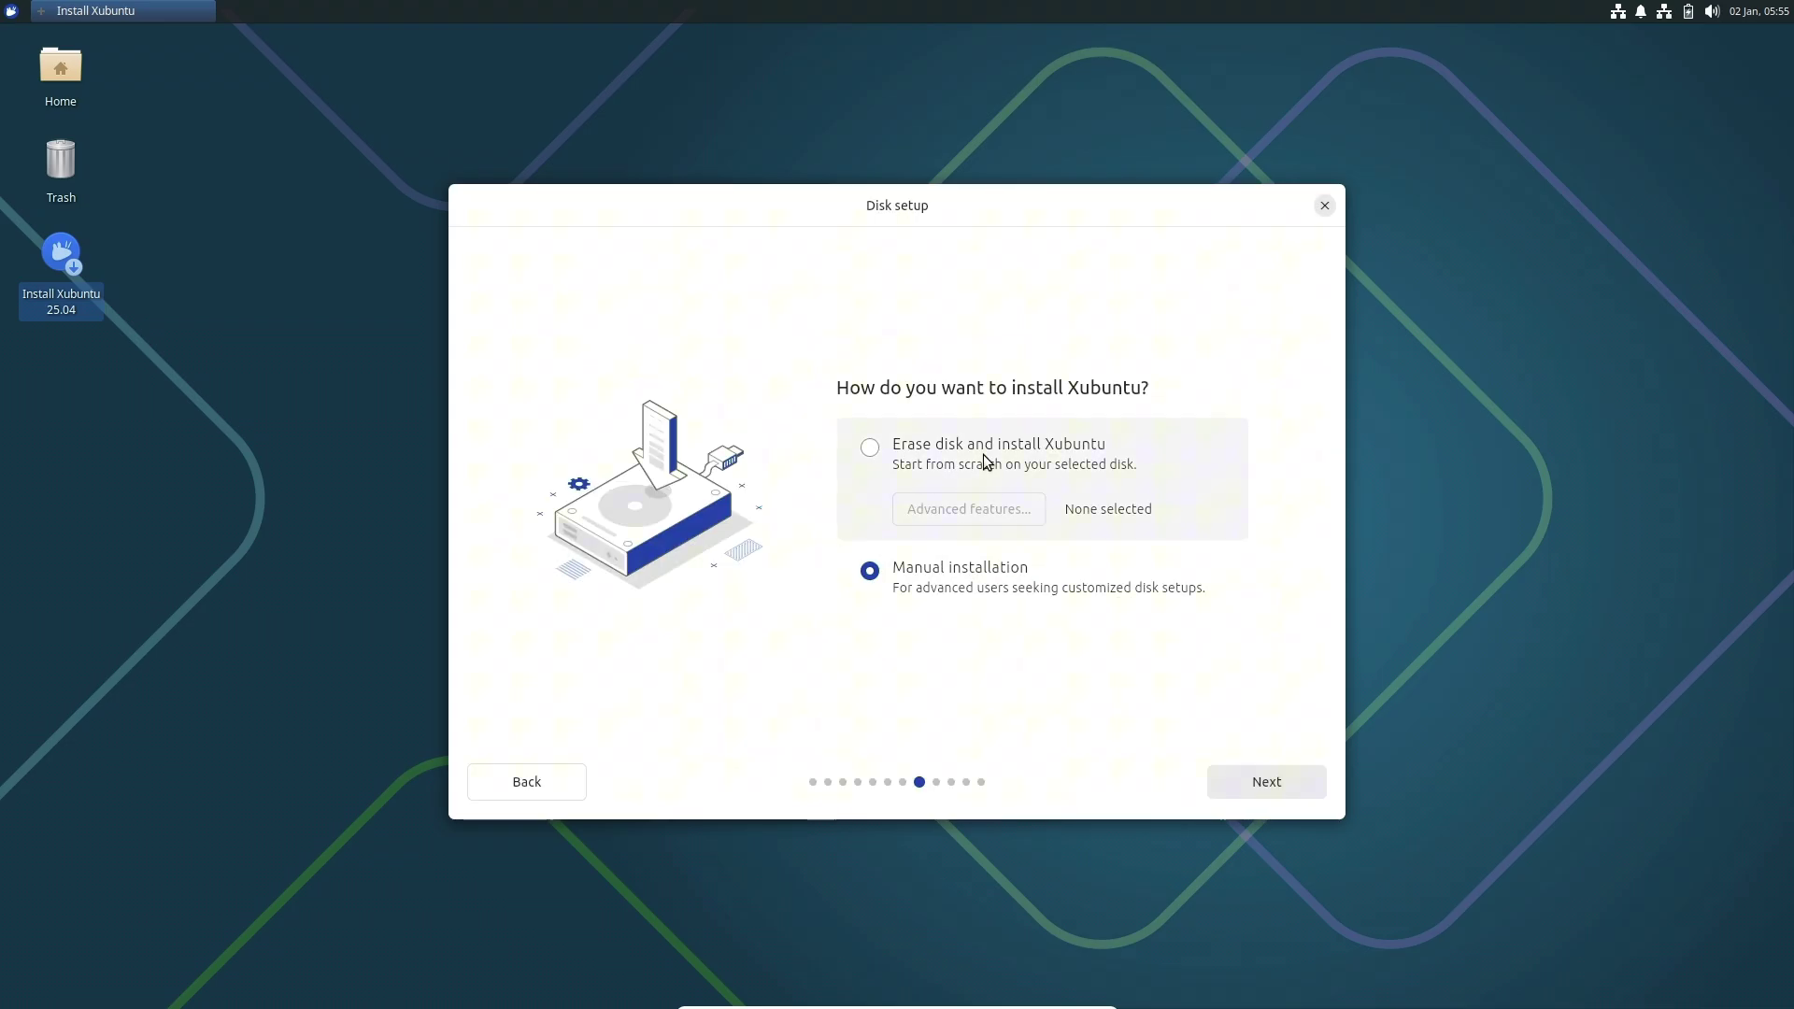
{"action": "left_click", "coordinate": [965, 439]}
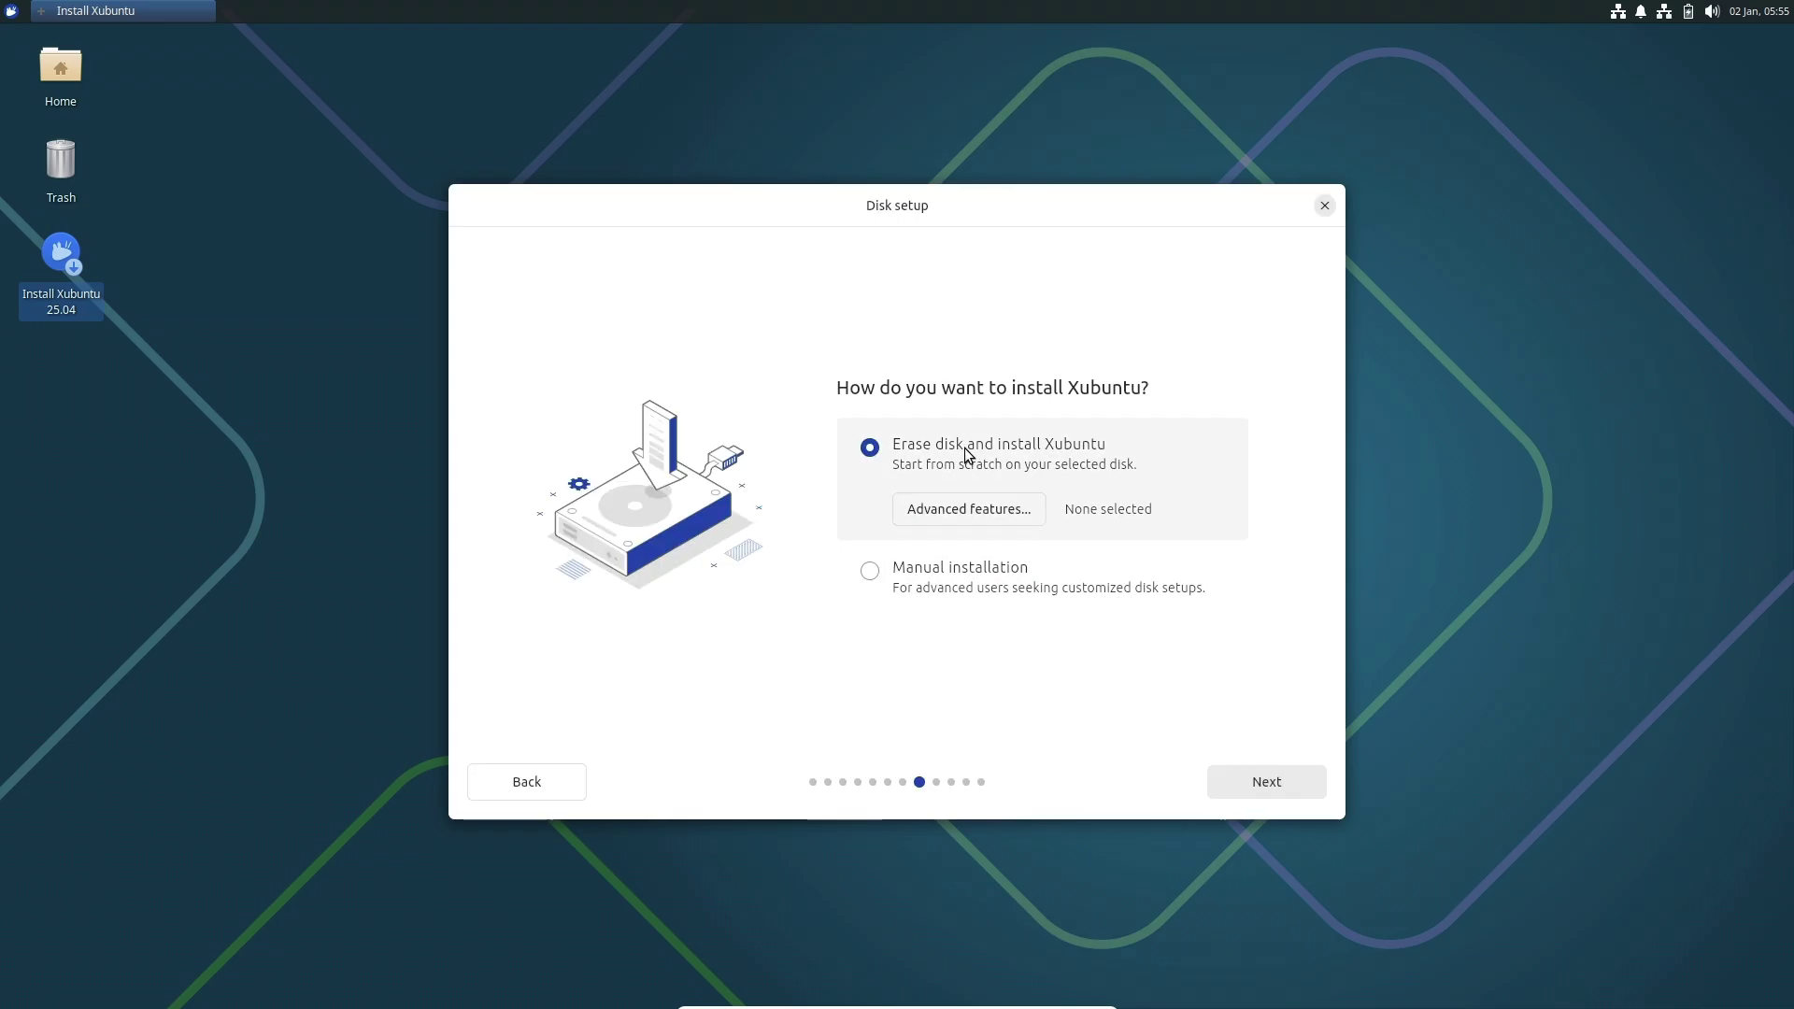
{"action": "left_click", "coordinate": [1275, 781]}
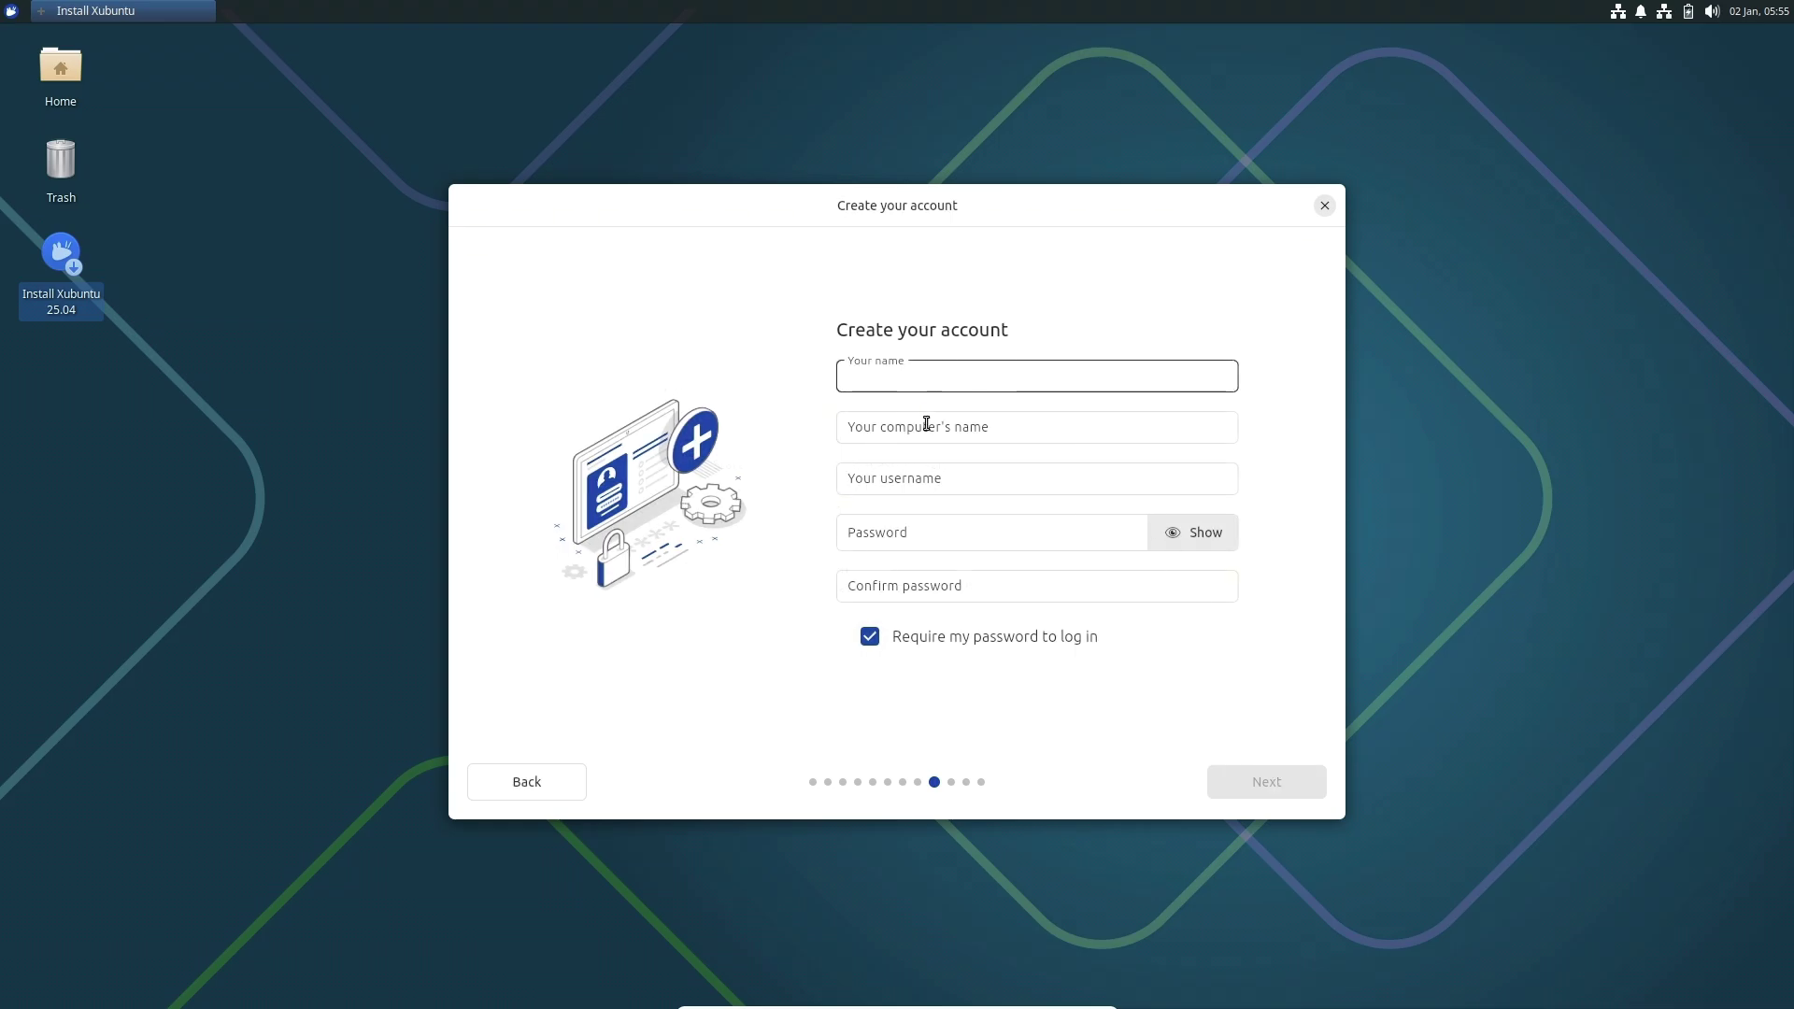
Step: Close the installer at the Create your account page and deselect its desktop icon
{"action": "left_click", "coordinate": [1324, 205]}
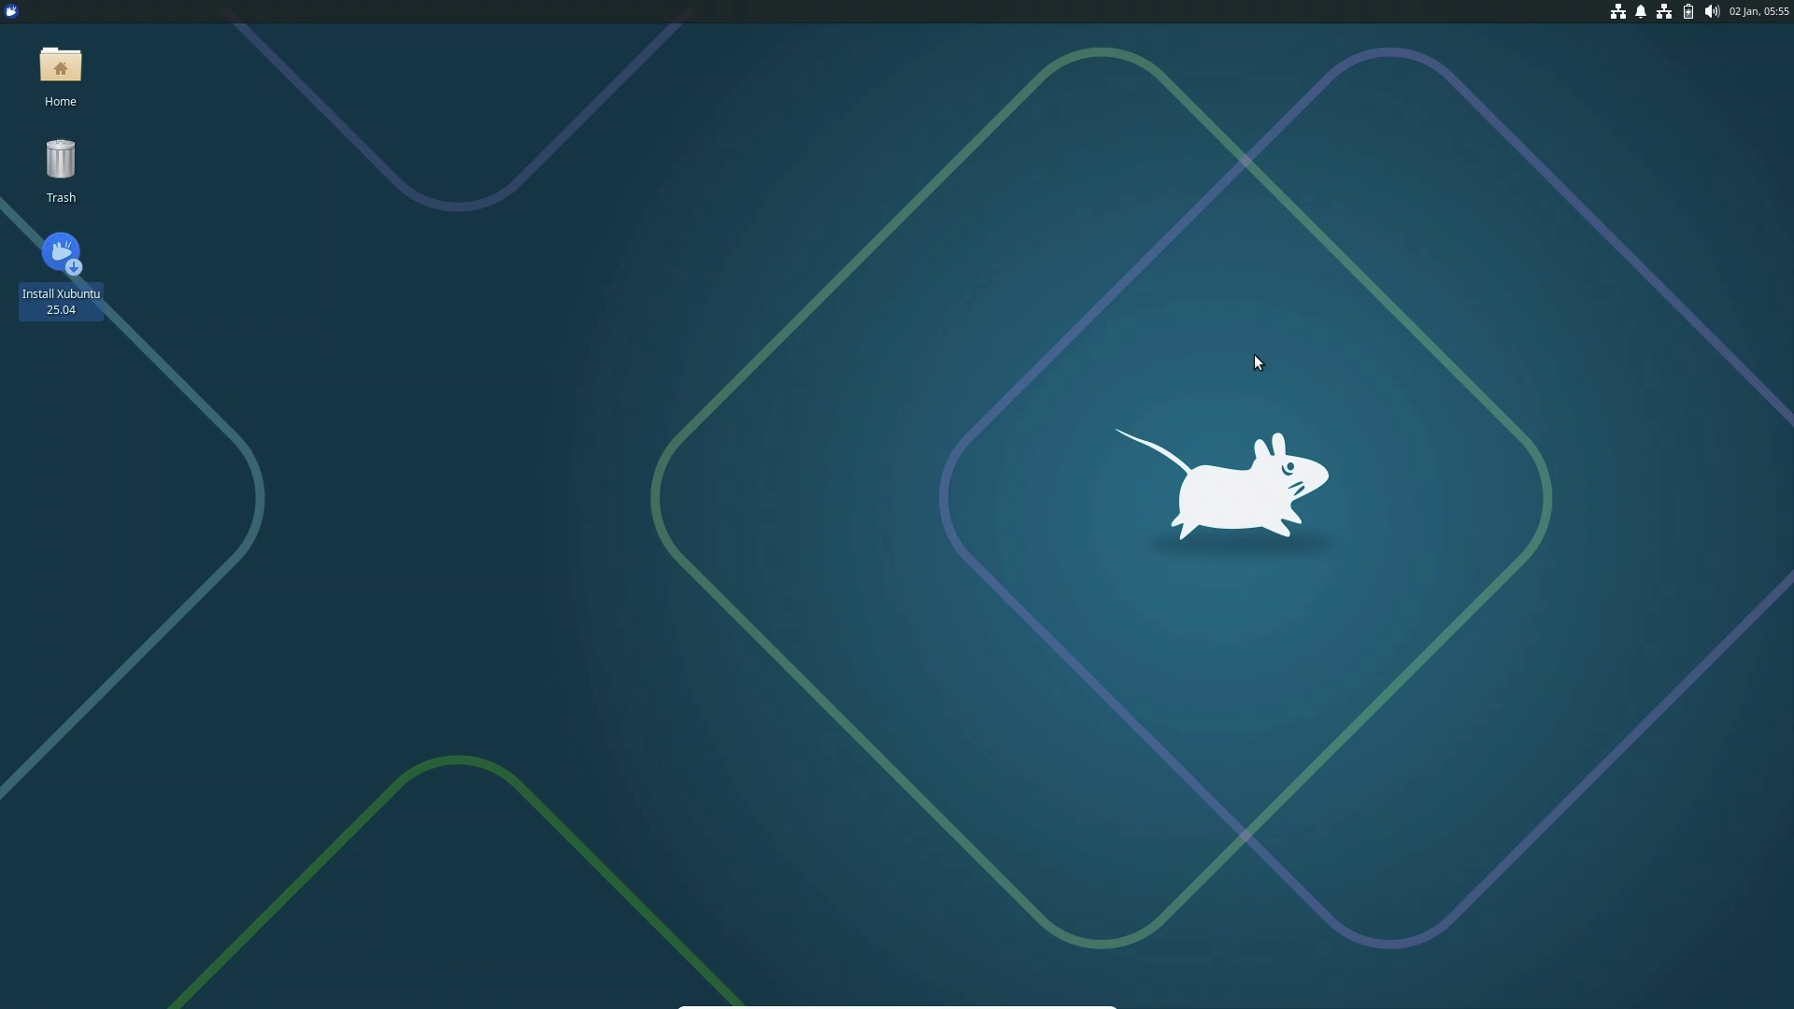
{"action": "left_click", "coordinate": [744, 292]}
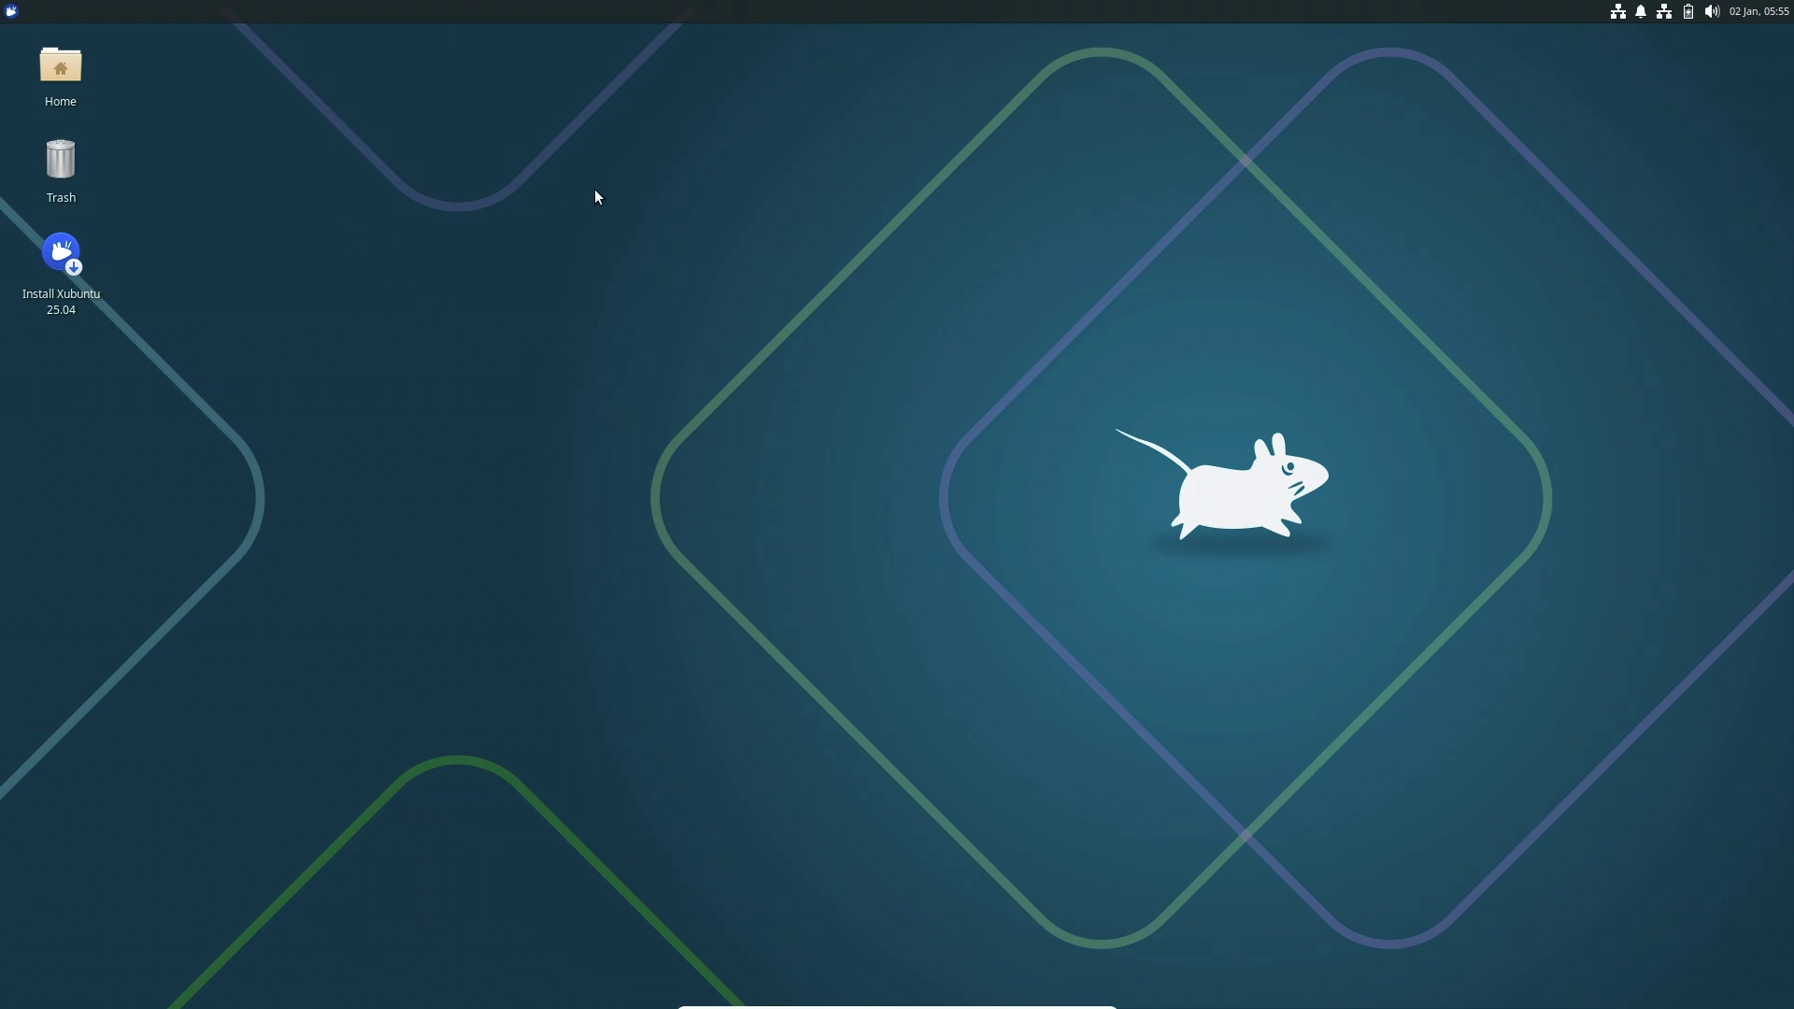
Step: Open Desktop Settings from the desktop and maximize its window
{"action": "right_click", "coordinate": [859, 396]}
{"action": "left_click", "coordinate": [864, 382]}
{"action": "right_click", "coordinate": [856, 371]}
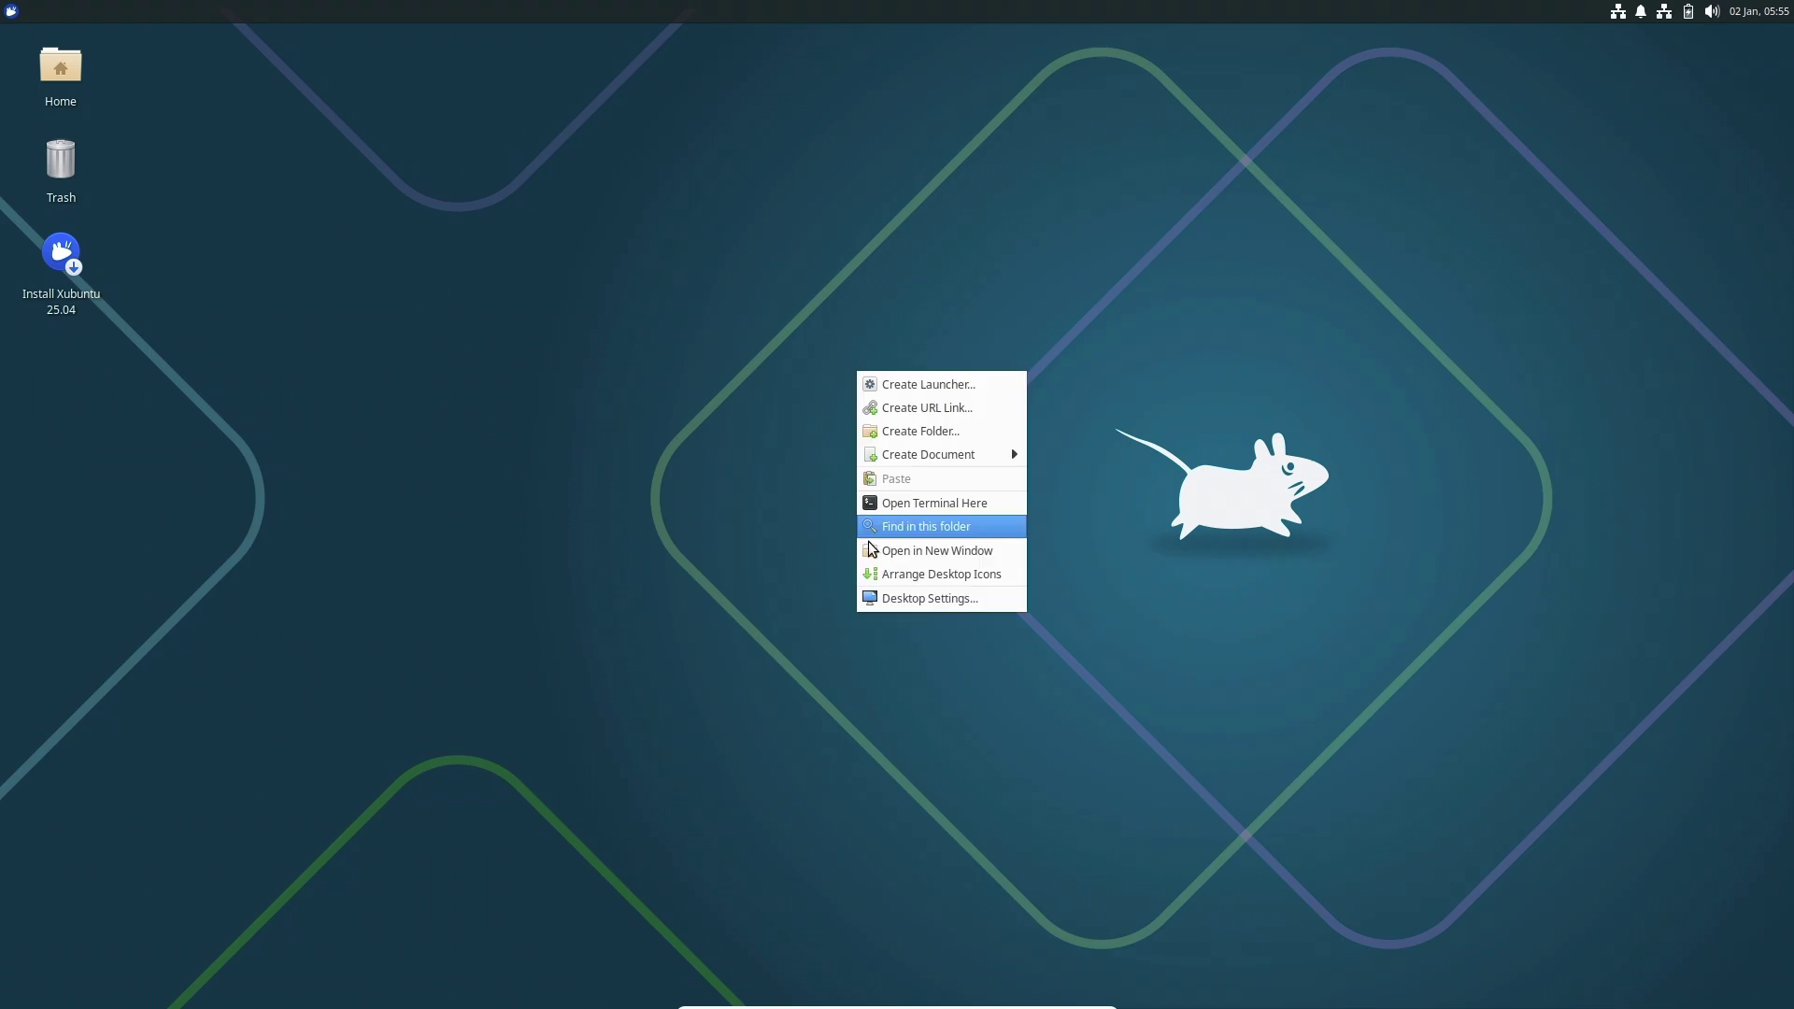
{"action": "left_click", "coordinate": [900, 599]}
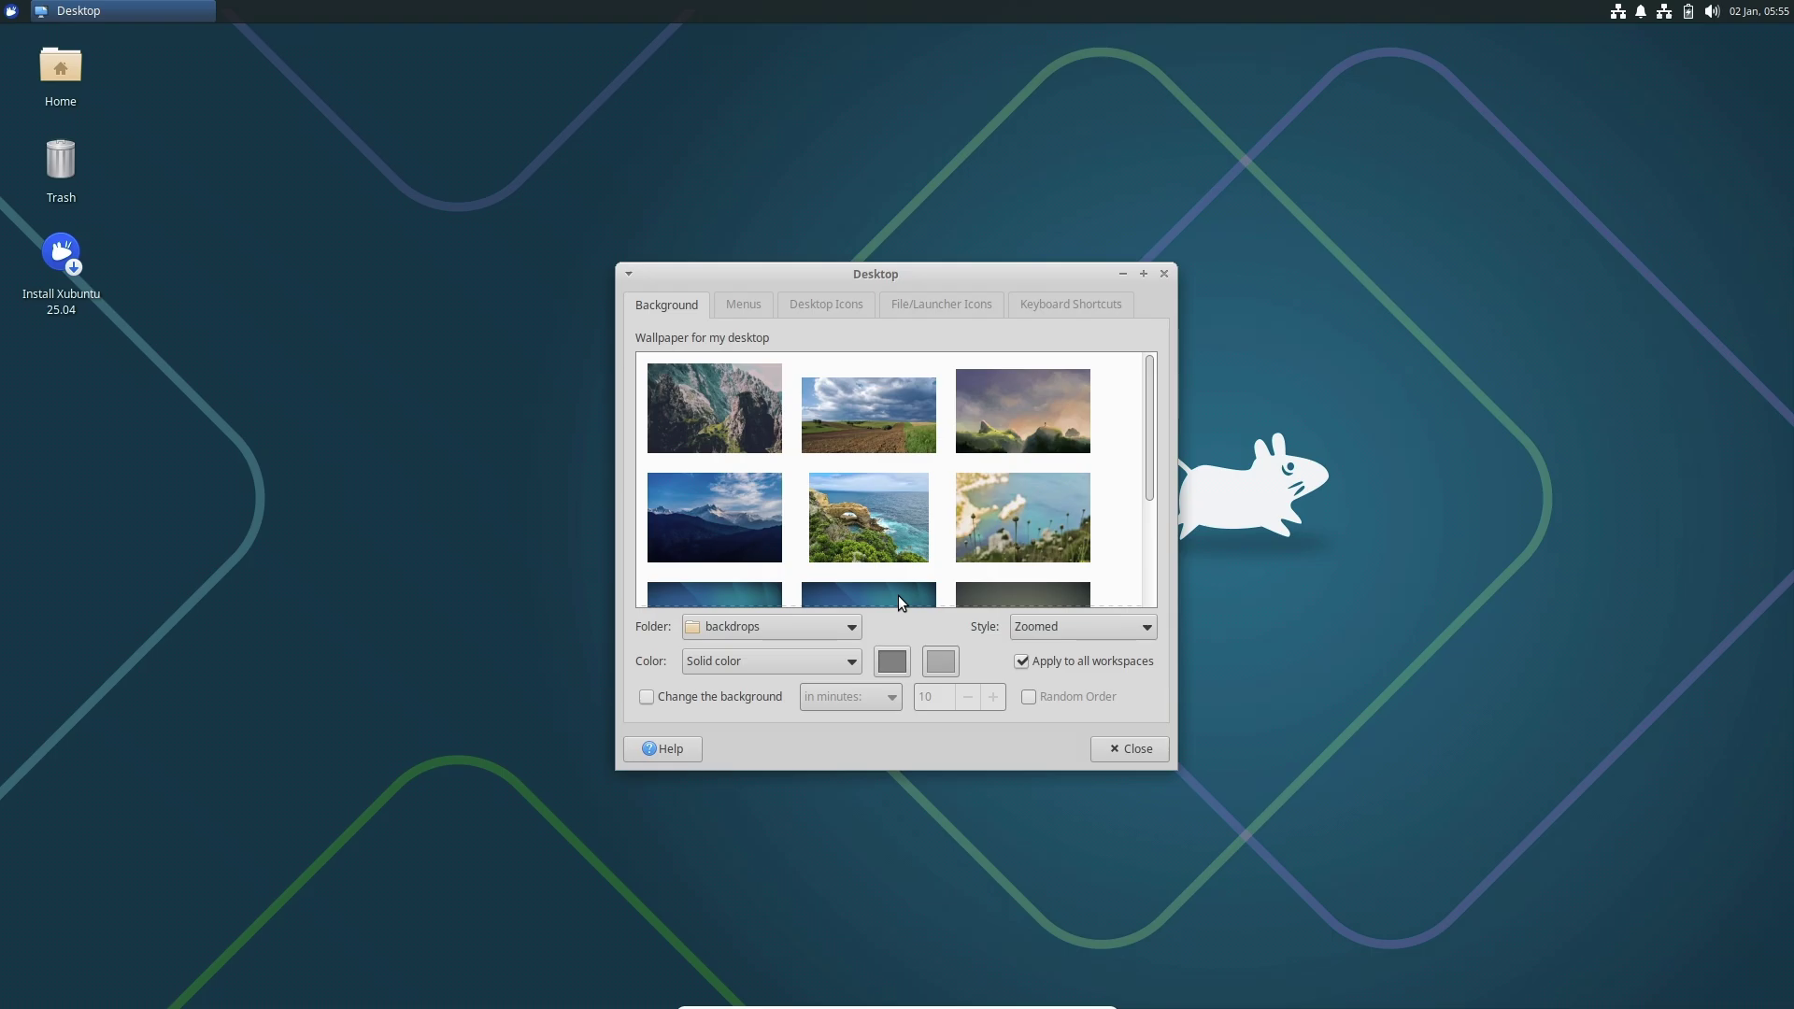
{"action": "left_click", "coordinate": [1142, 274]}
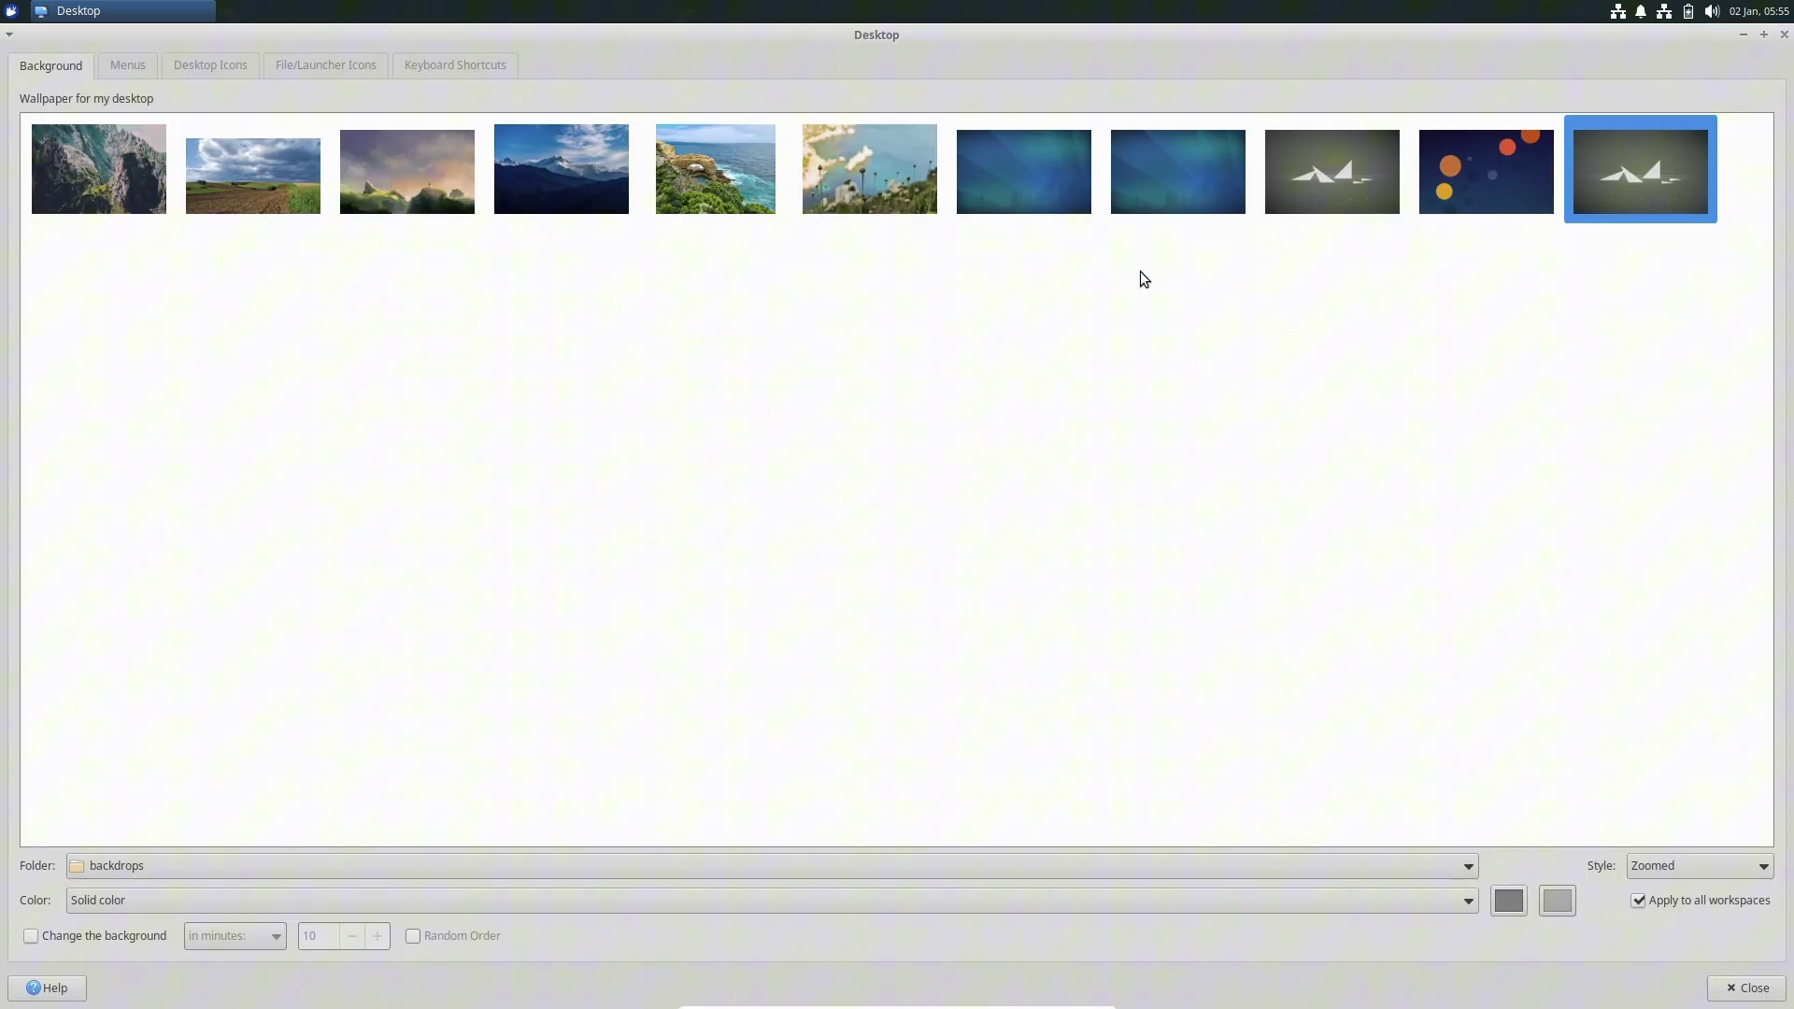
Step: Look through the Menus, Desktop Icons, File/Launcher Icons and Keyboard Shortcuts settings
{"action": "left_click", "coordinate": [127, 67]}
{"action": "left_click", "coordinate": [188, 69]}
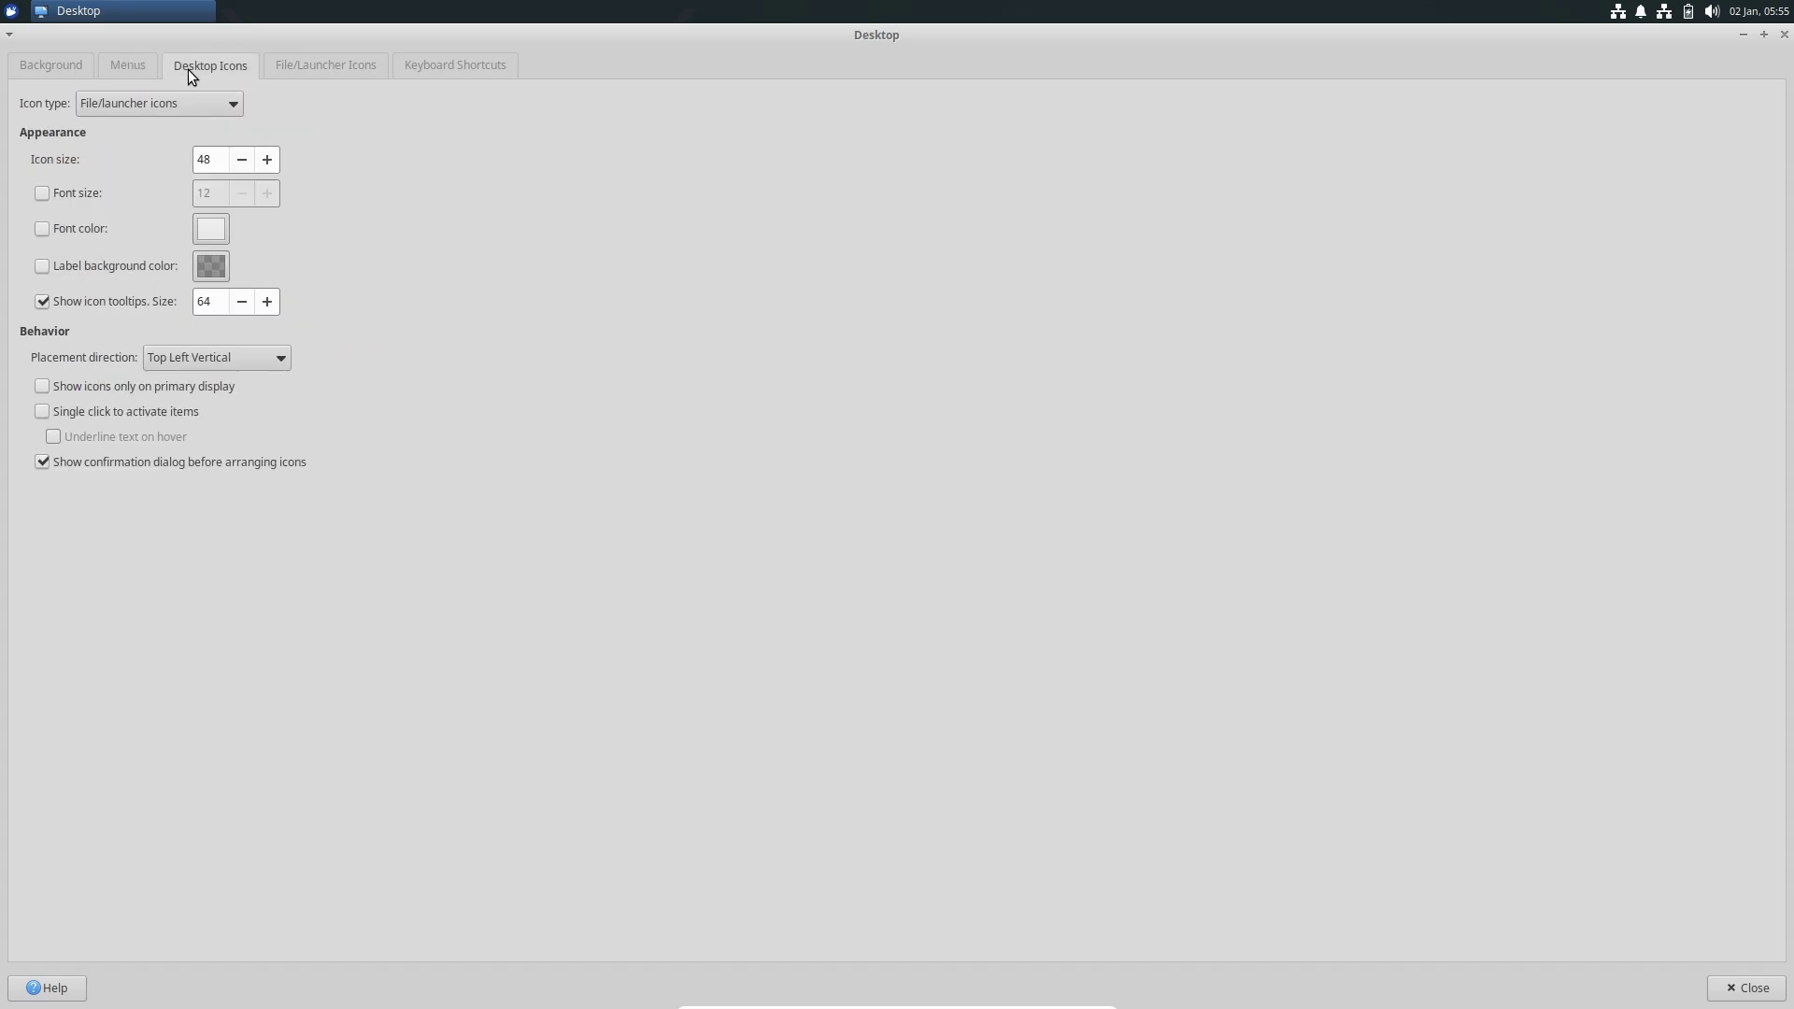
{"action": "left_click", "coordinate": [284, 71]}
{"action": "left_click", "coordinate": [420, 67]}
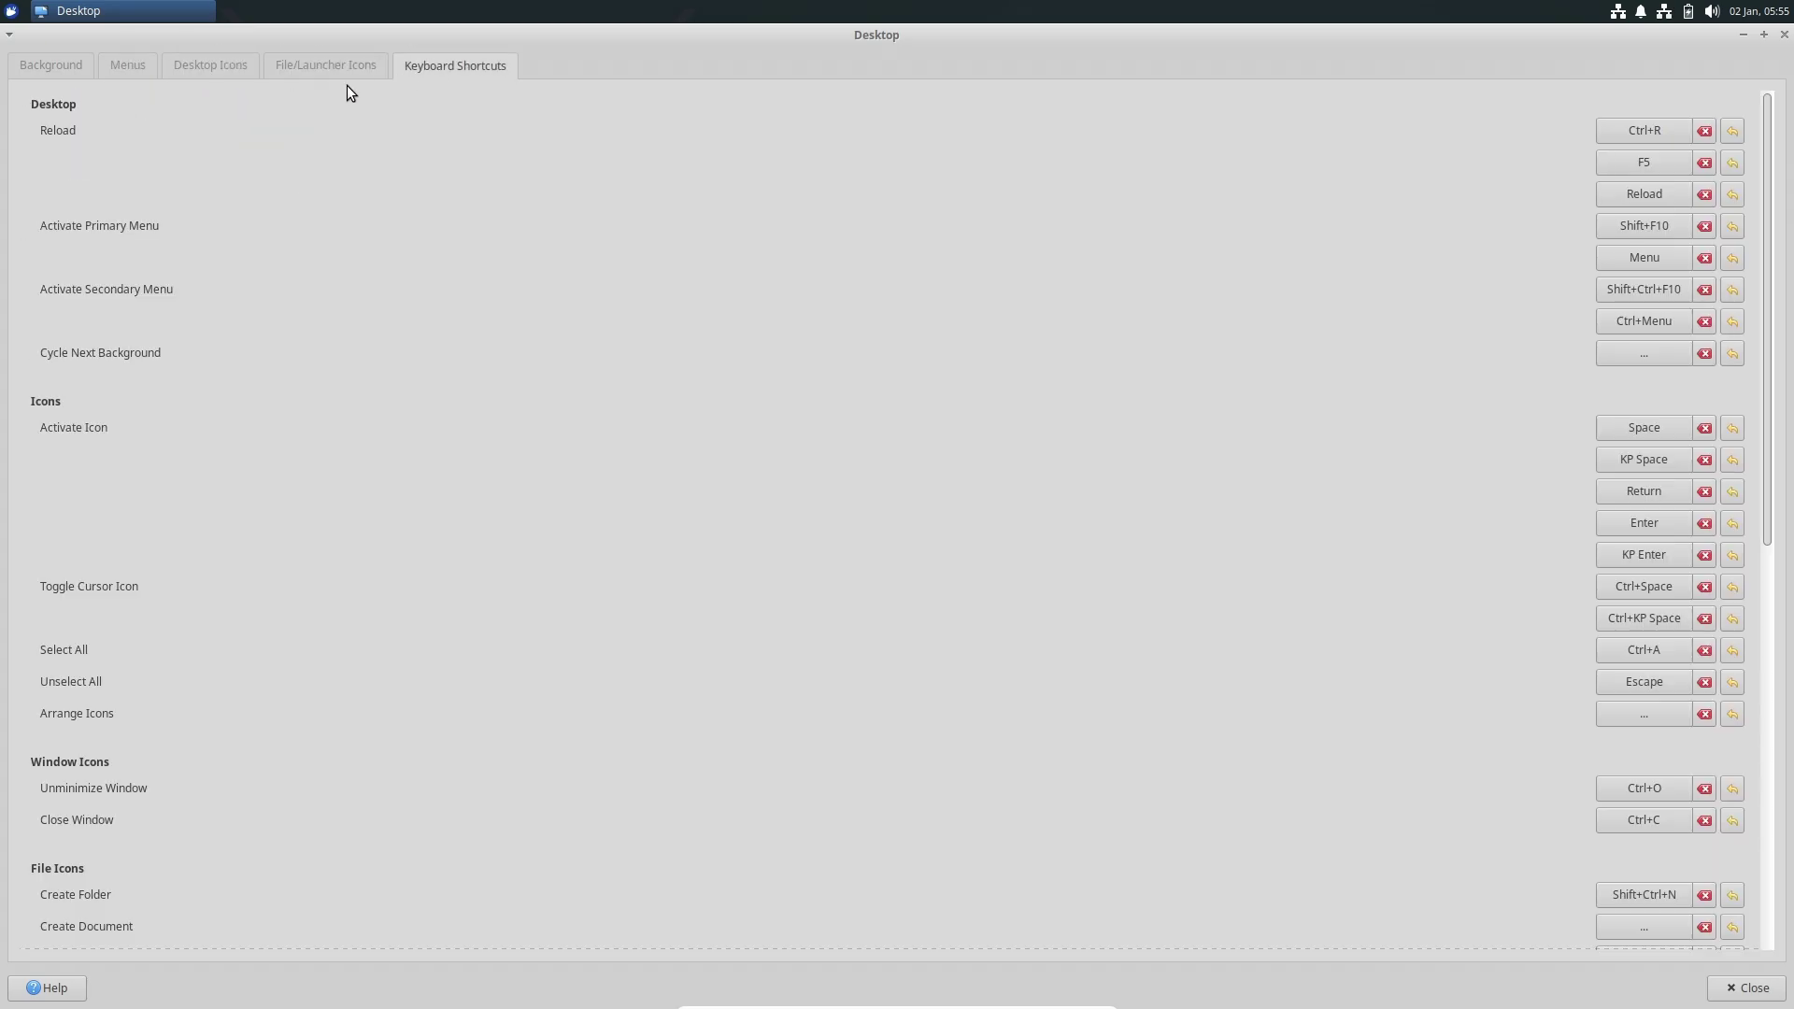
Step: Set the wallpaper to the ploughed field under a cloudy sky and close the Desktop settings
{"action": "left_click", "coordinate": [54, 77]}
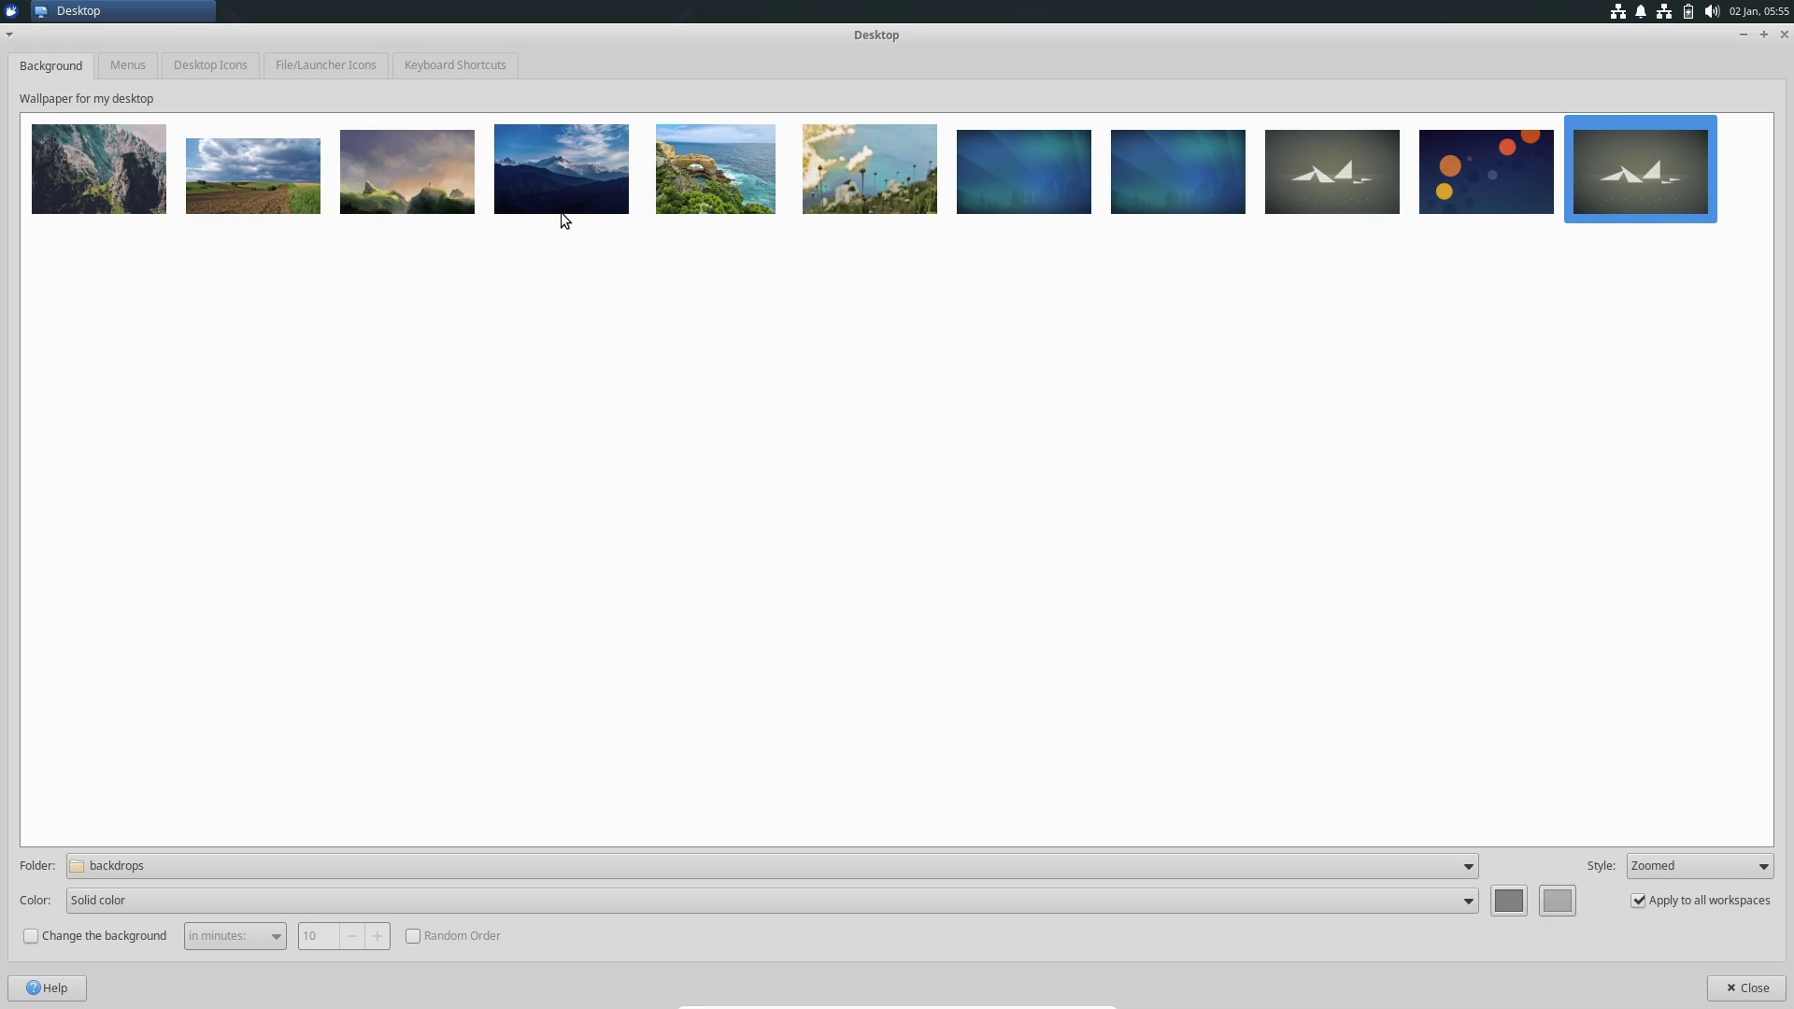
{"action": "left_click", "coordinate": [426, 175]}
{"action": "left_click", "coordinate": [299, 184]}
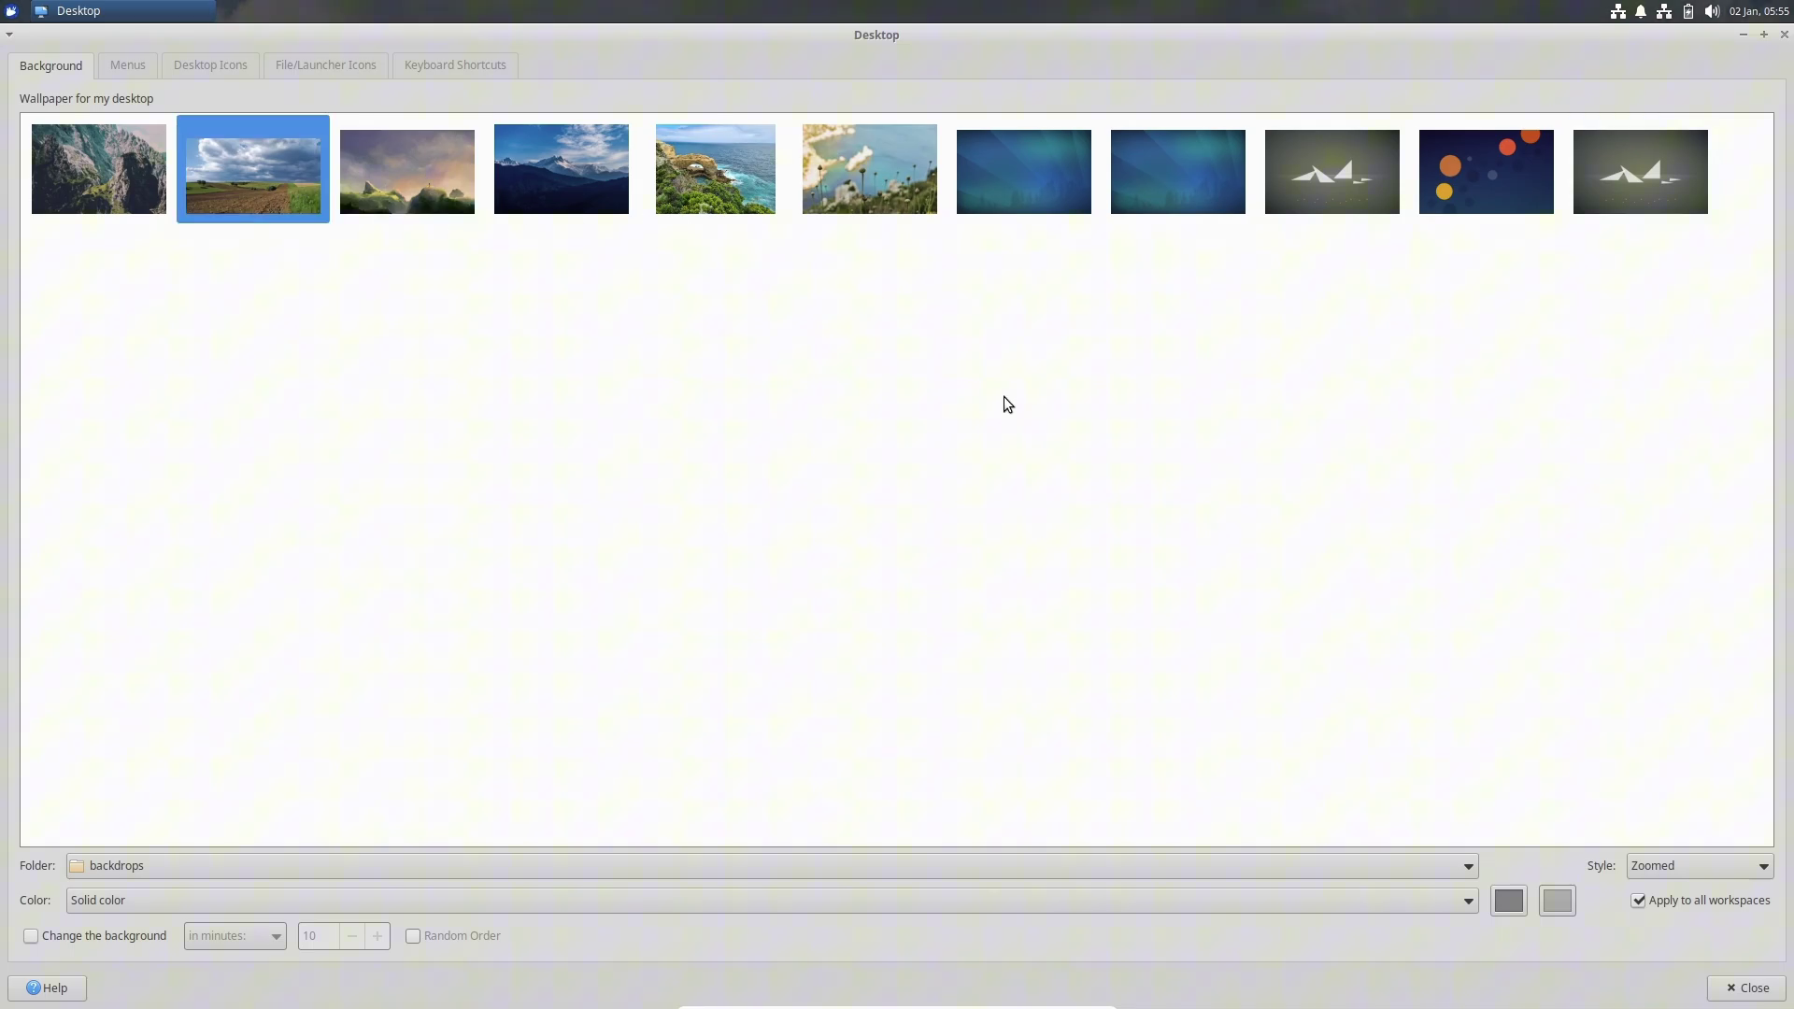
{"action": "left_click", "coordinate": [1743, 987]}
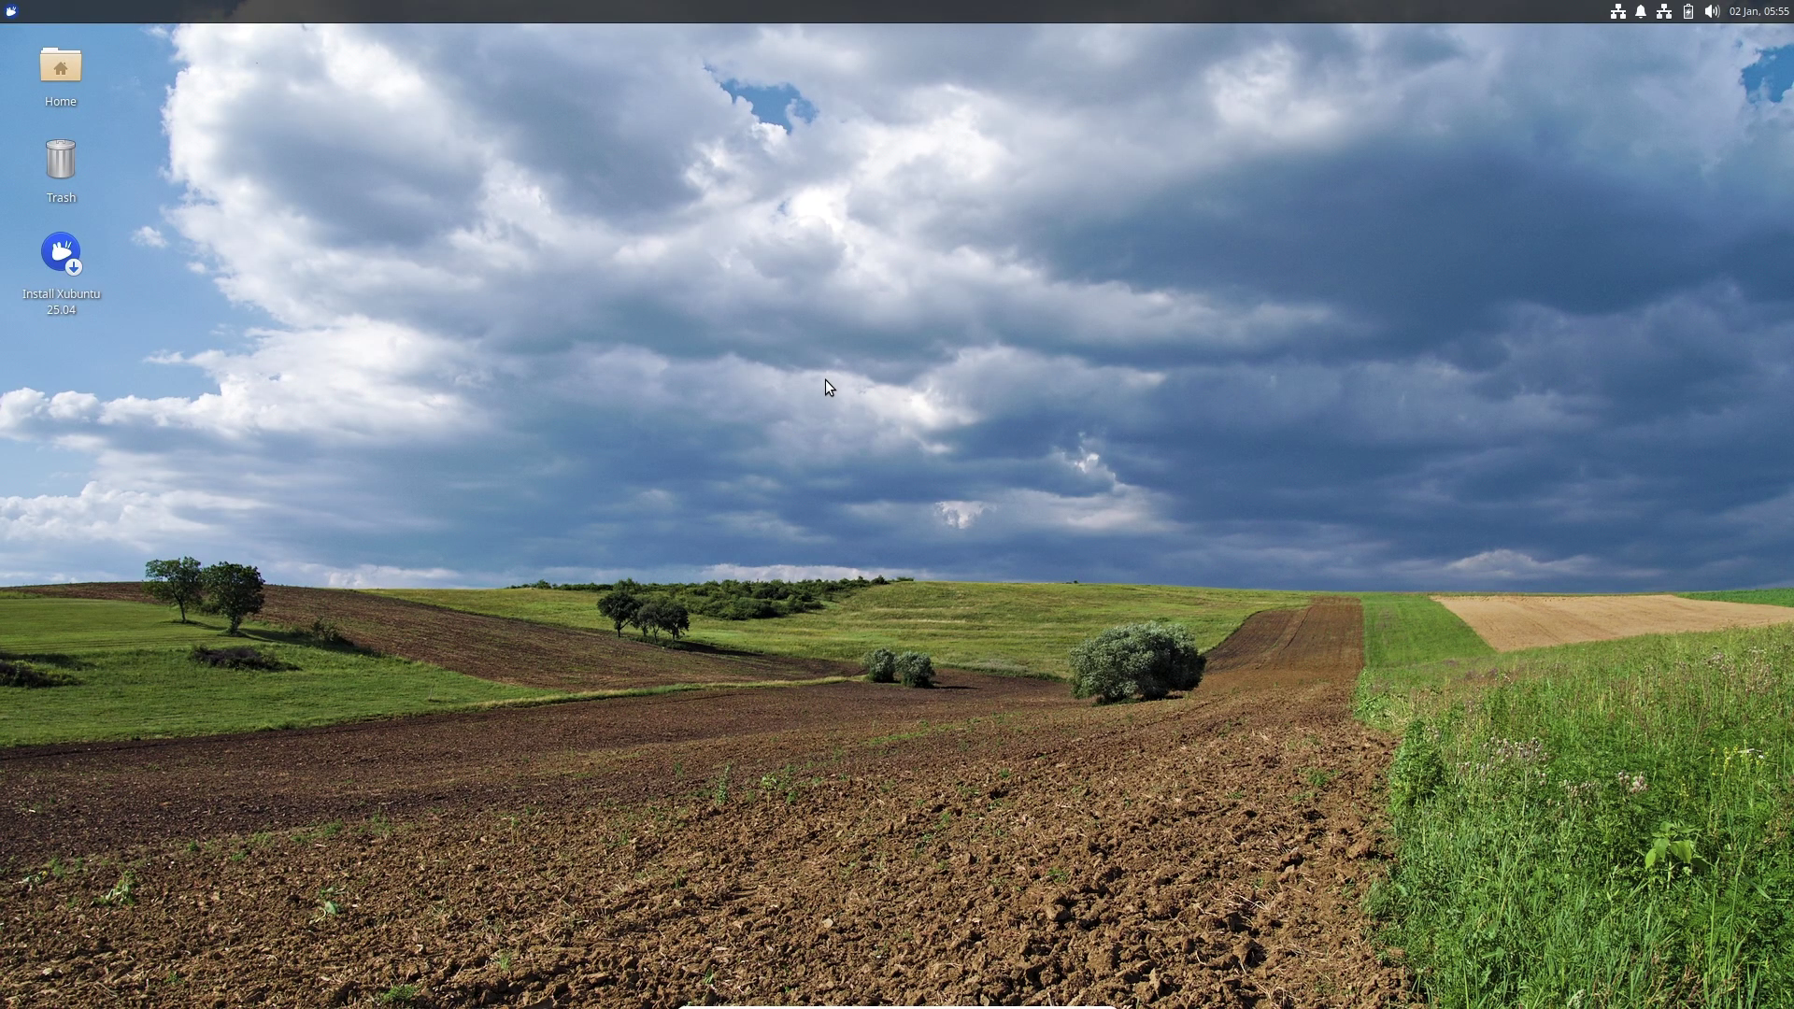
Step: View the panel's About information to check the xfce4-panel version, and close it
{"action": "right_click", "coordinate": [12, 12]}
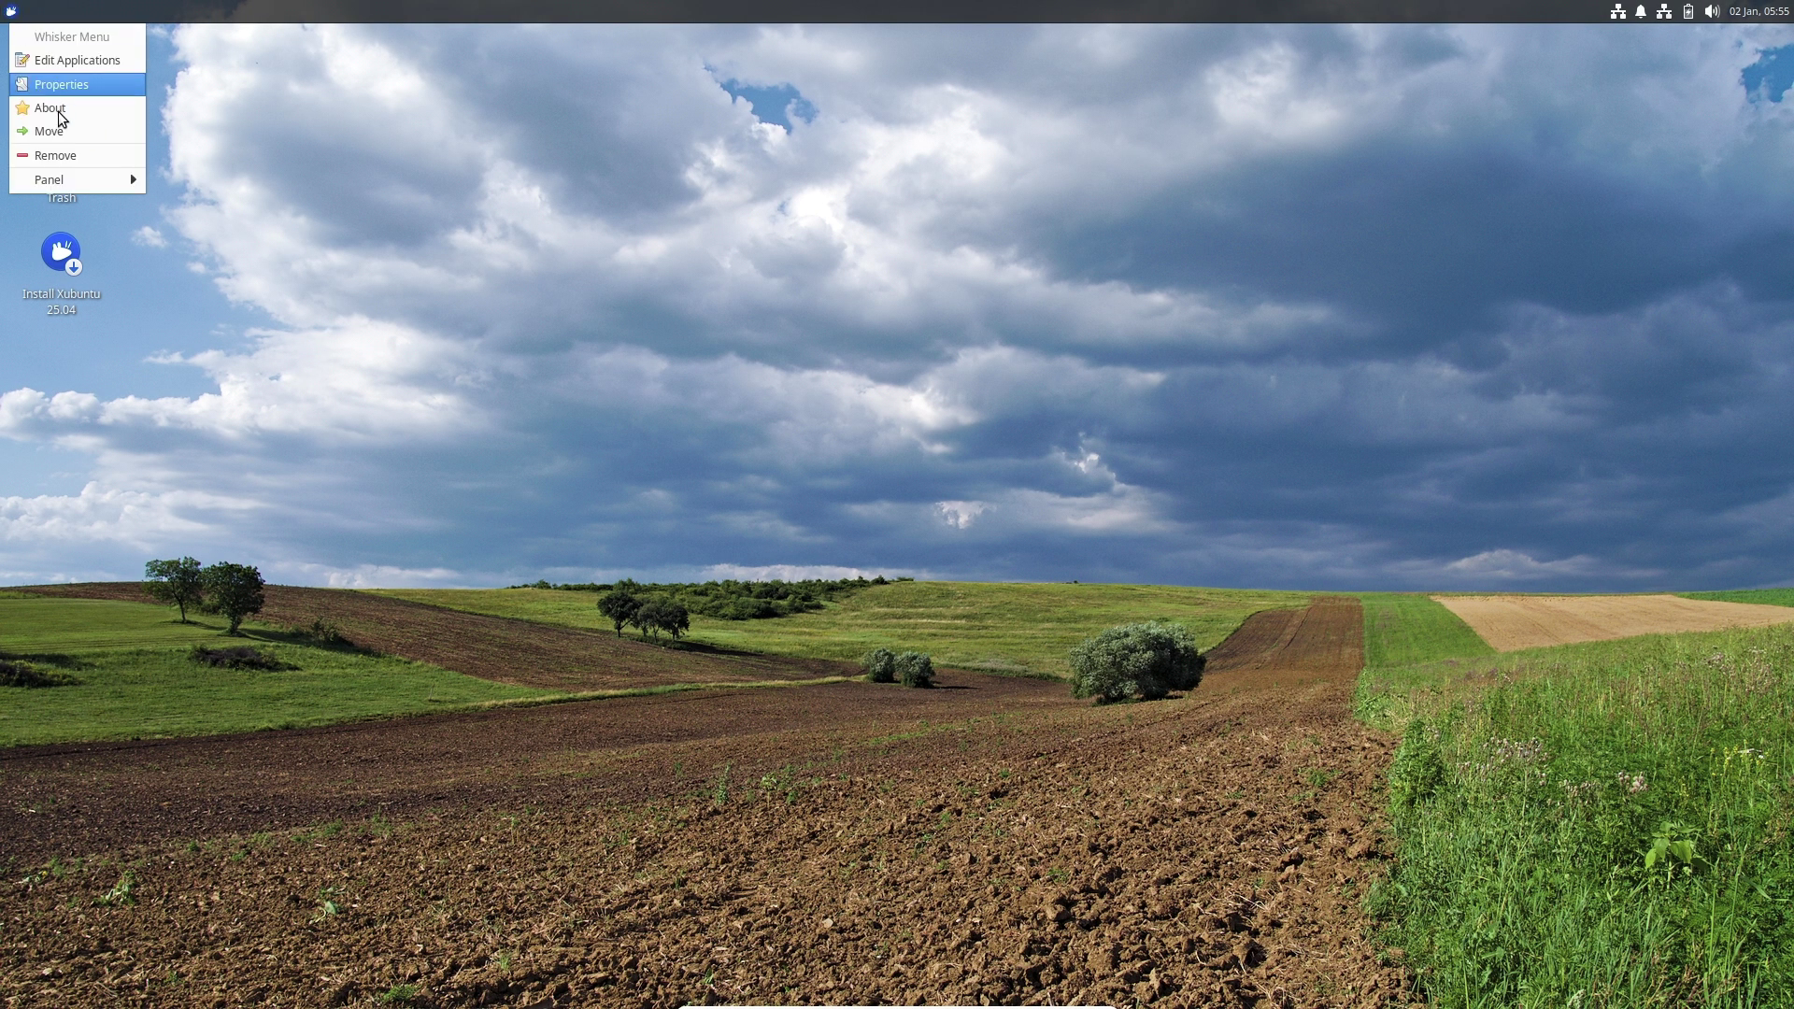
{"action": "mouse_move", "coordinate": [63, 181]}
{"action": "left_click", "coordinate": [241, 273]}
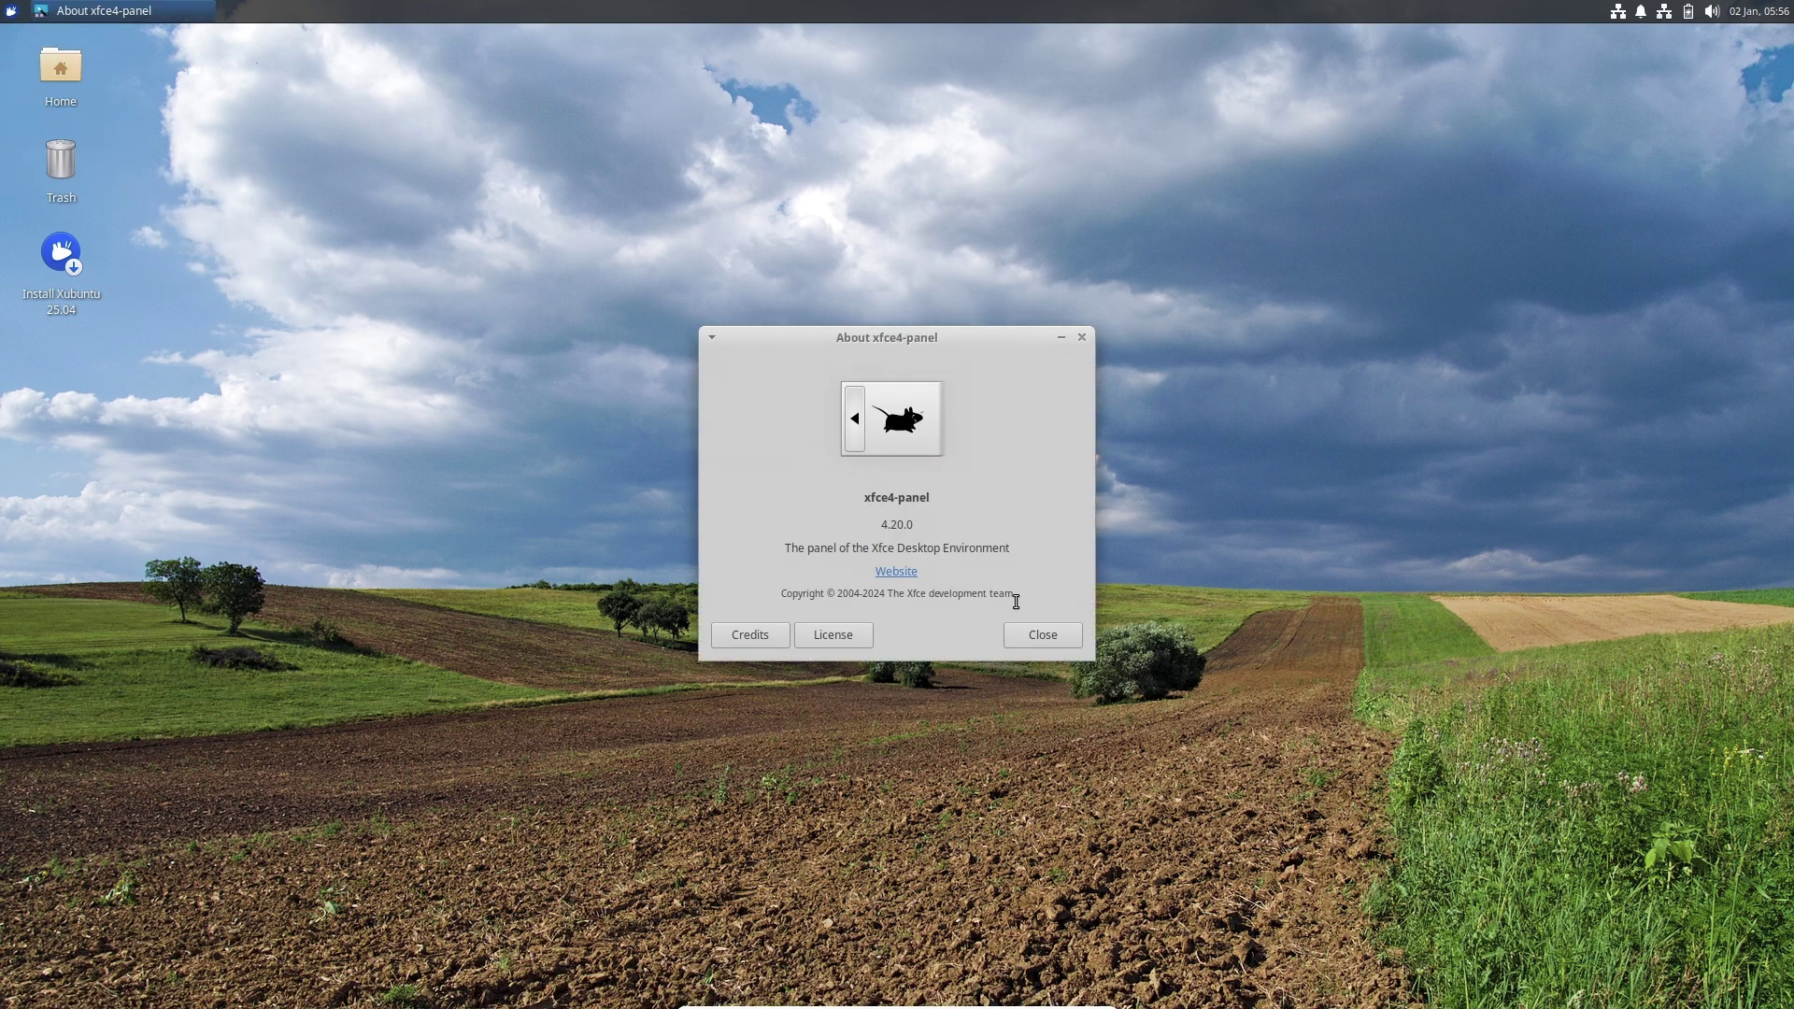
{"action": "left_click", "coordinate": [1043, 635]}
Step: Open the MenuLibre menu editor through Edit Applications, move its window away from the corner, and close it
{"action": "right_click", "coordinate": [12, 11]}
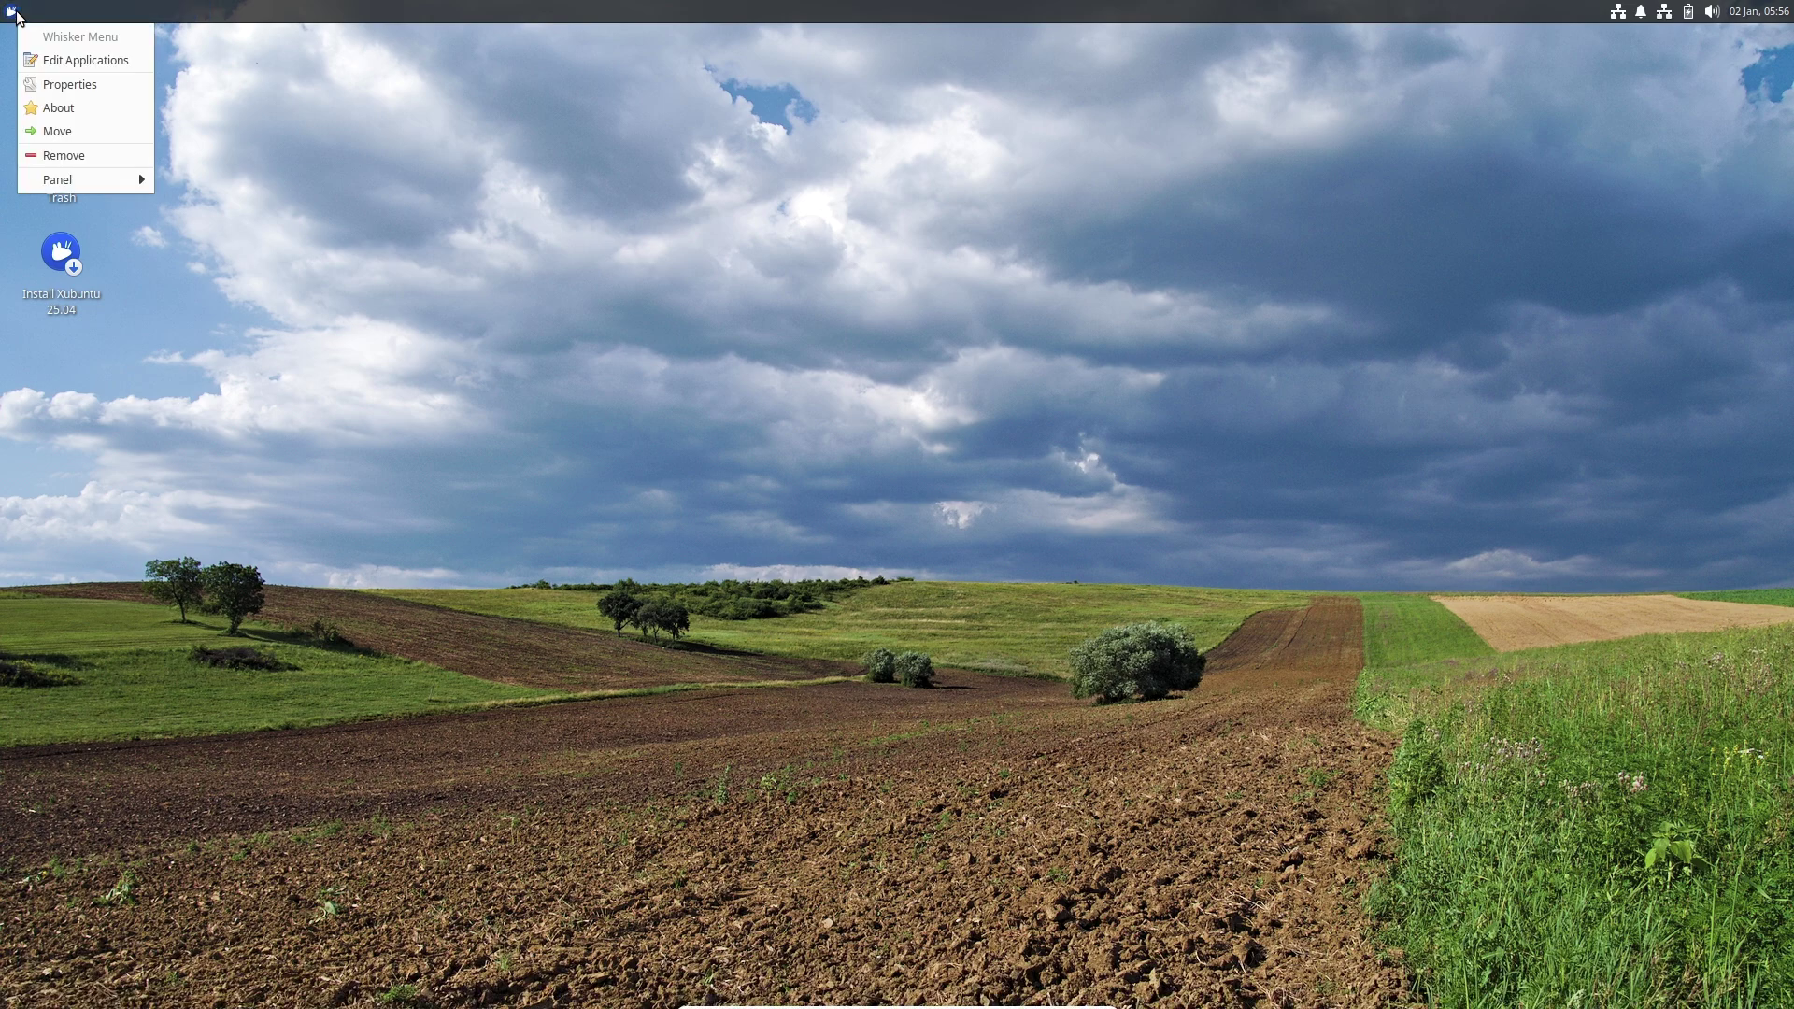
{"action": "left_click", "coordinate": [88, 63]}
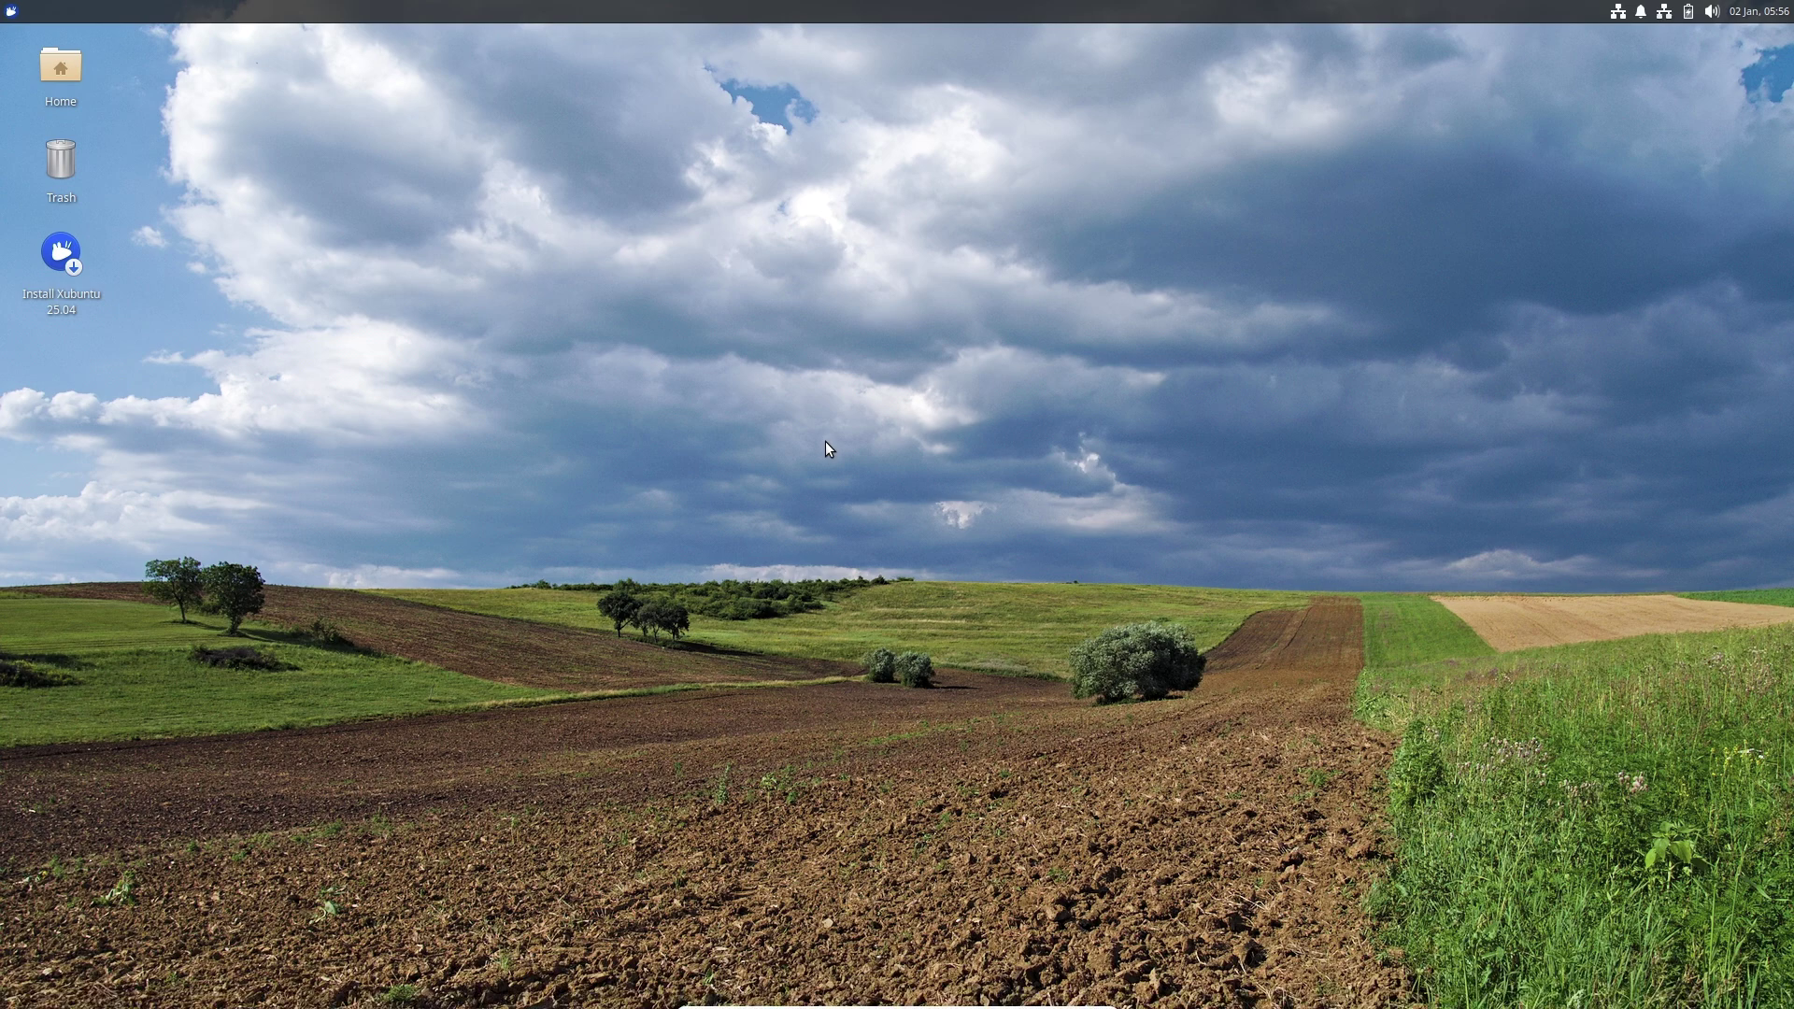
{"action": "left_click_drag", "start_coordinate": [418, 39], "coordinate": [747, 172]}
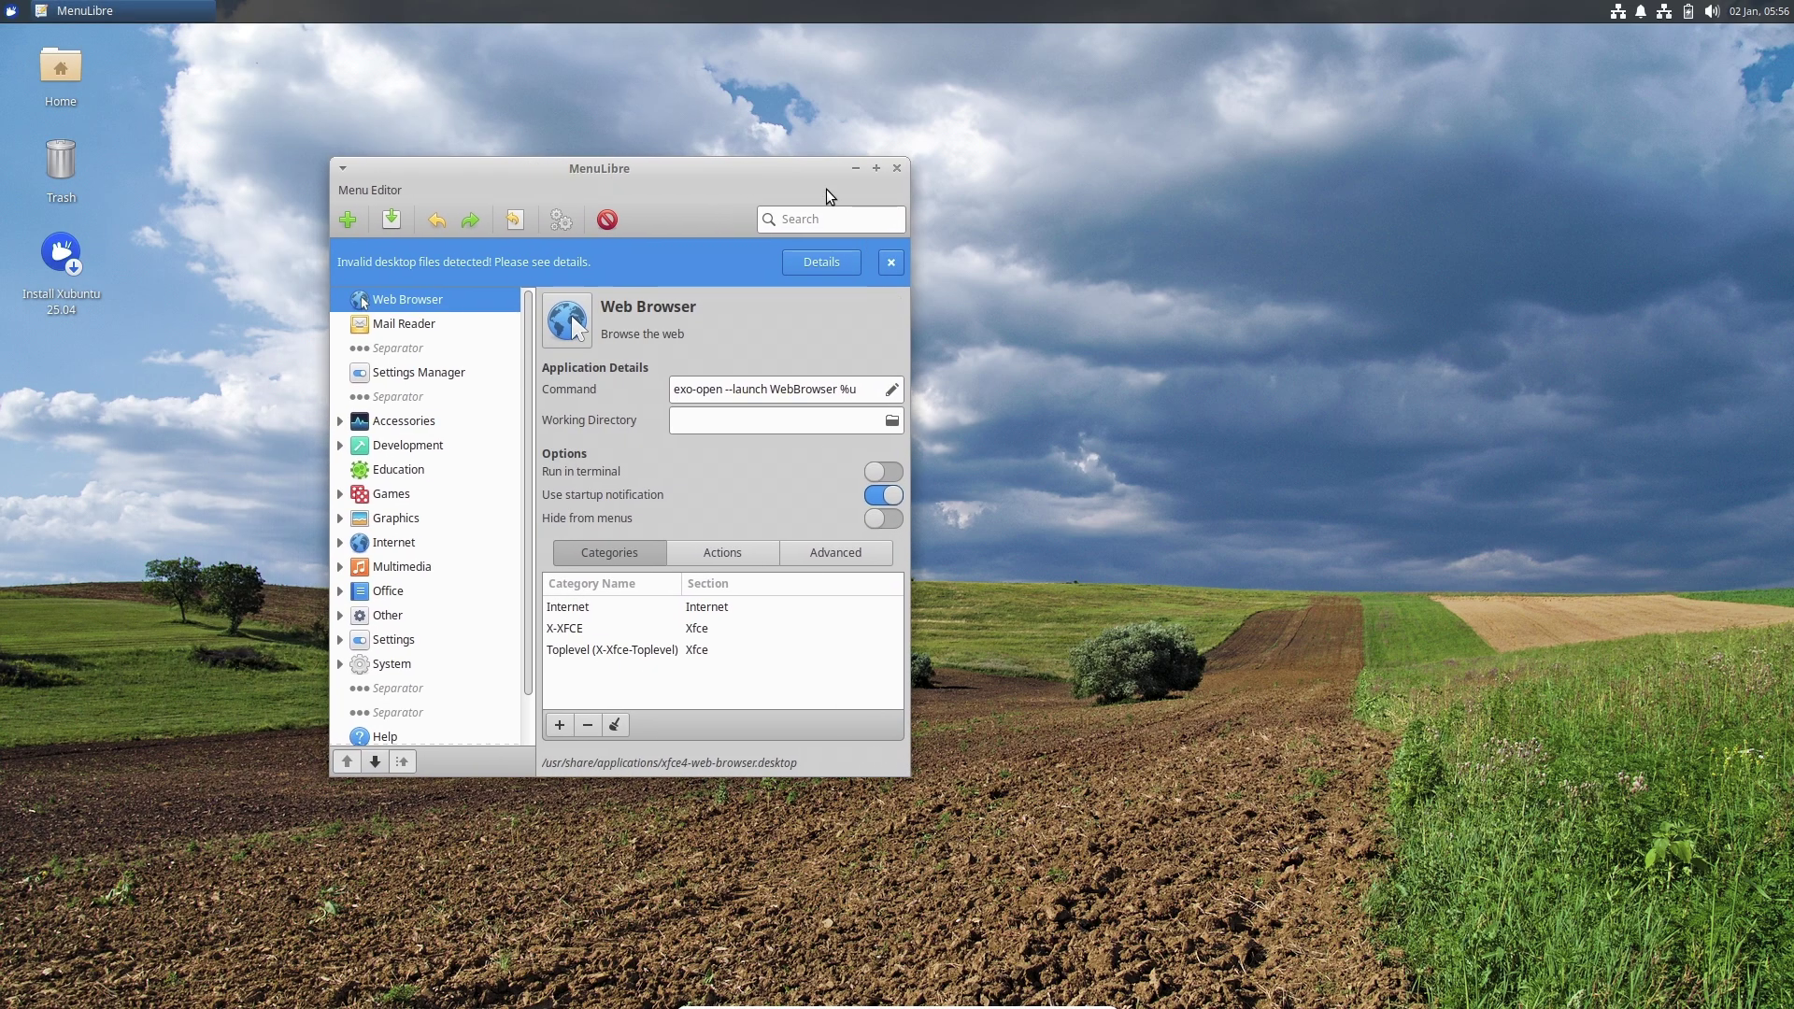
{"action": "left_click", "coordinate": [896, 168]}
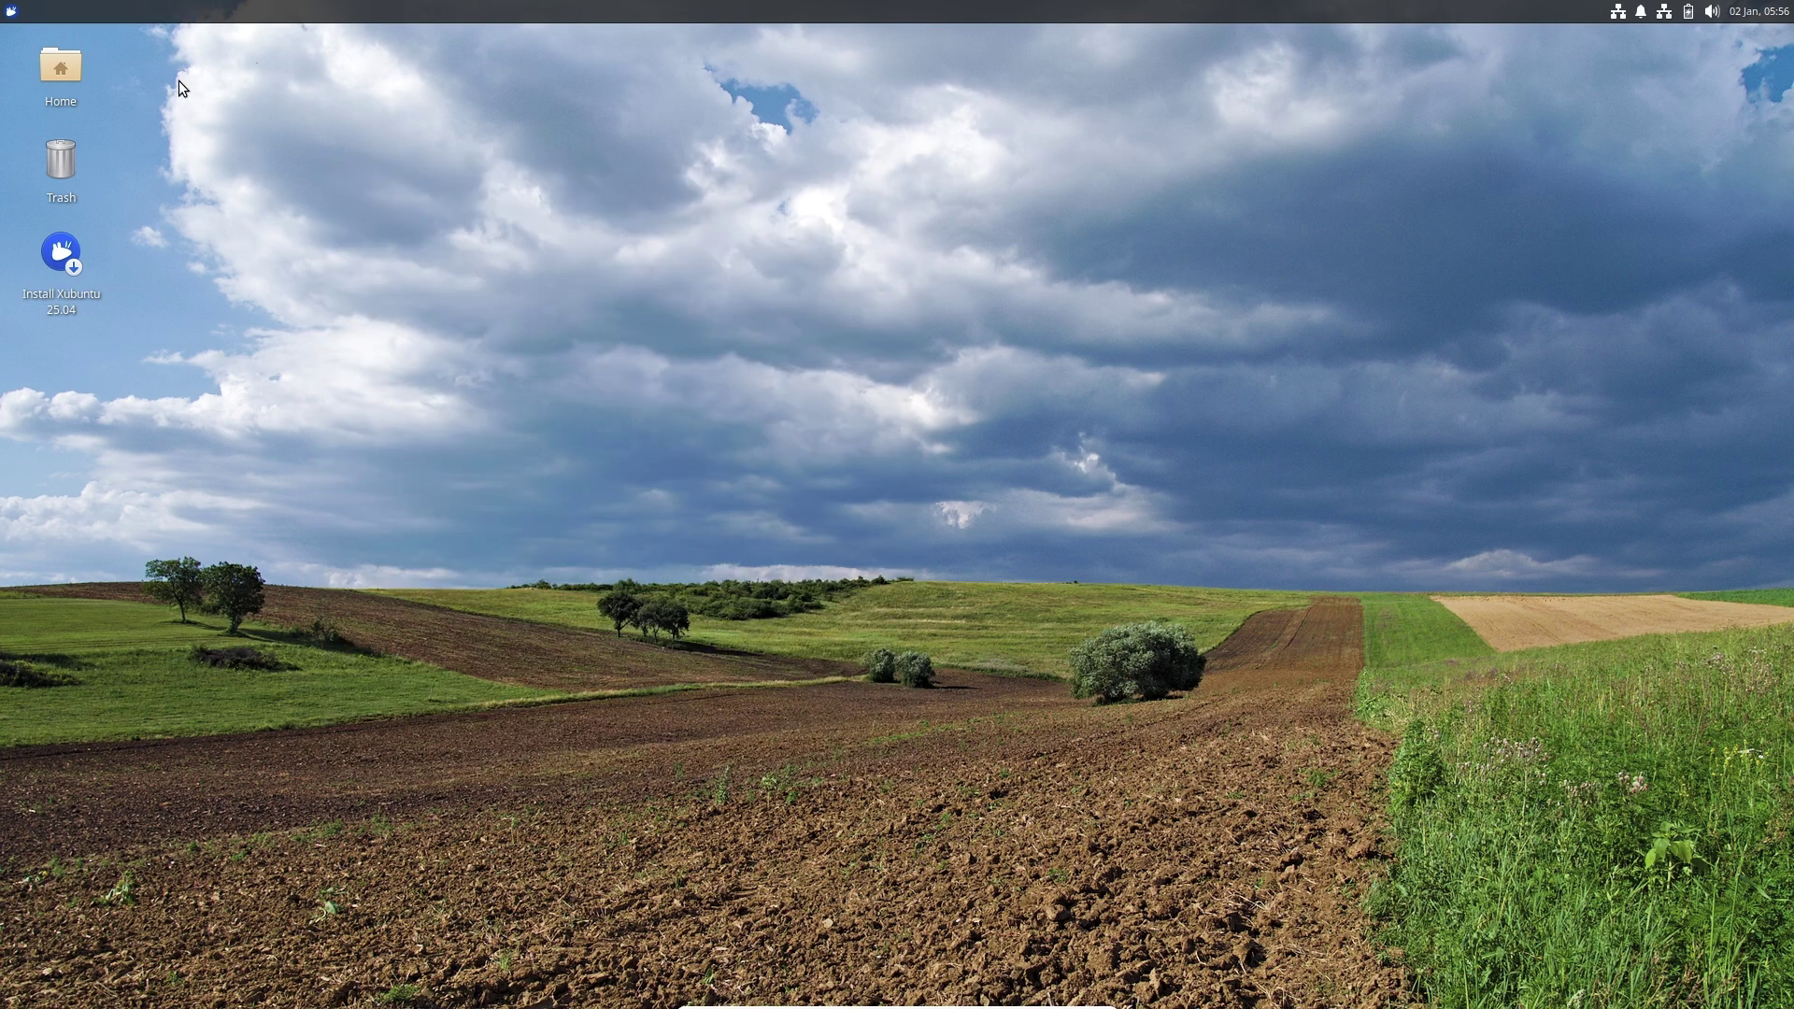
Step: Browse the full list of installed applications and open Synaptic Package Manager
{"action": "left_click", "coordinate": [20, 11]}
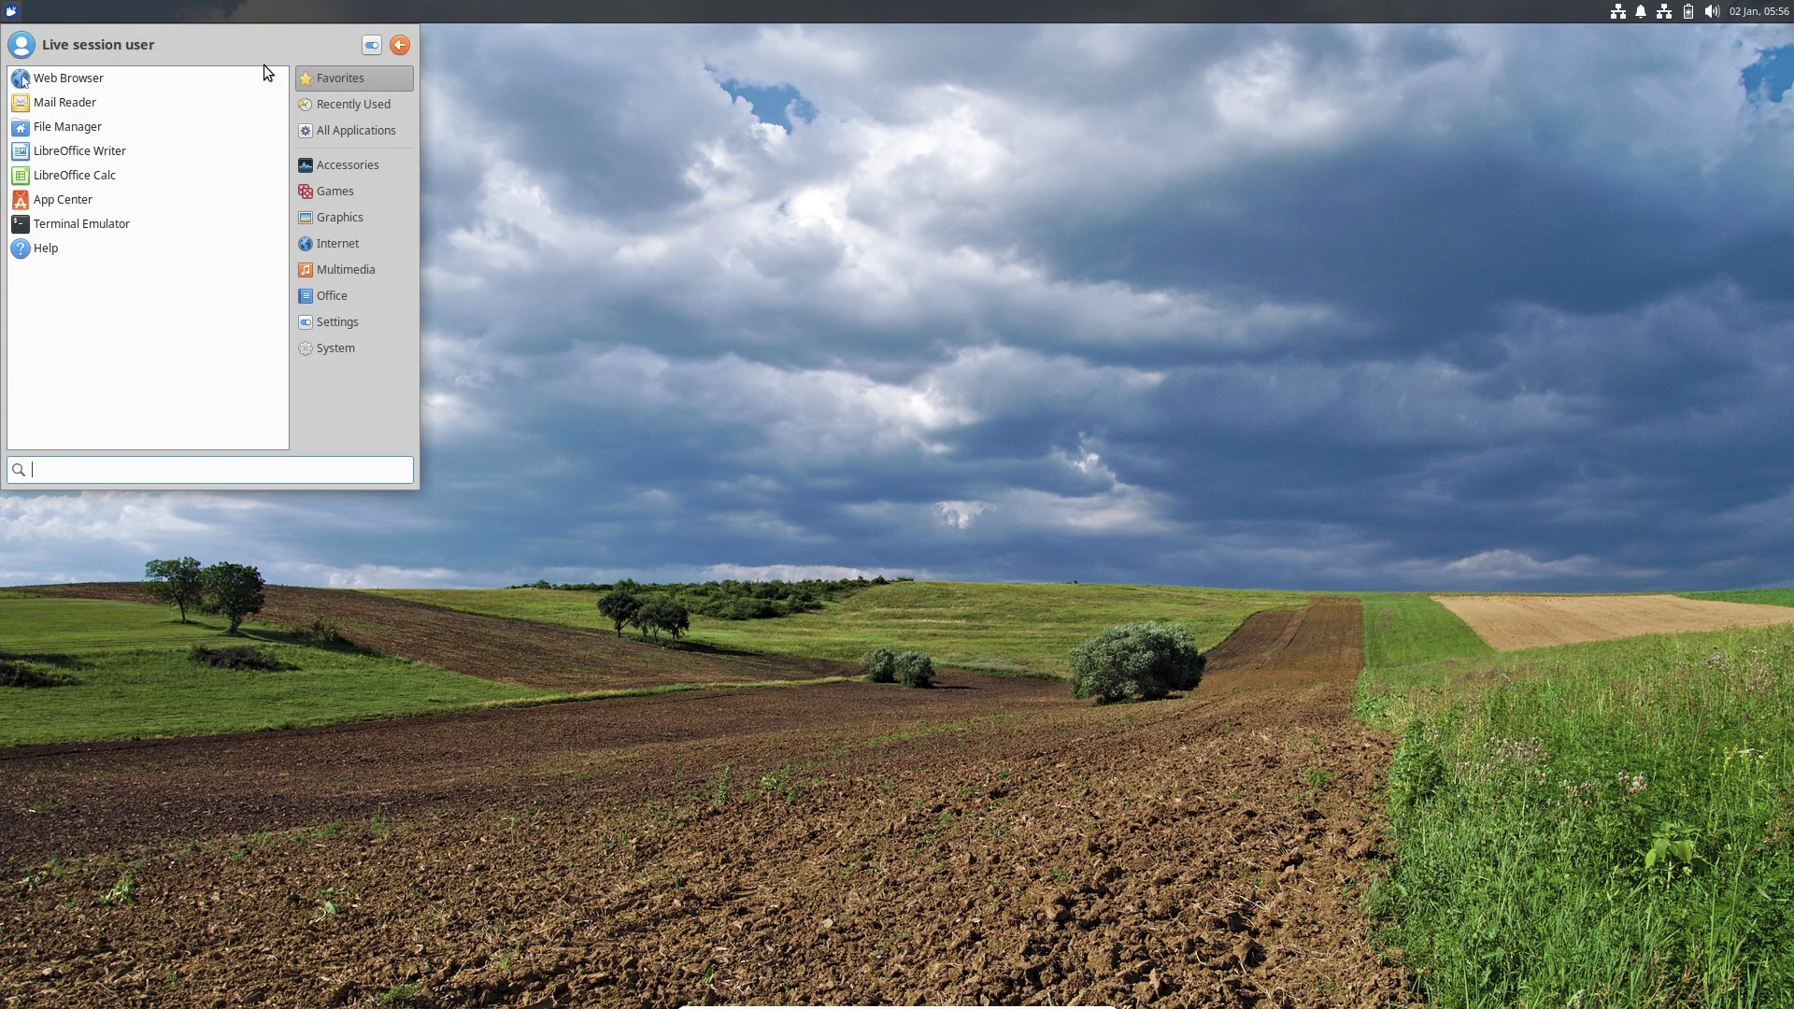
{"action": "left_click", "coordinate": [361, 130]}
{"action": "scroll", "coordinate": [183, 174], "scroll_direction": "down", "scroll_amount": 3}
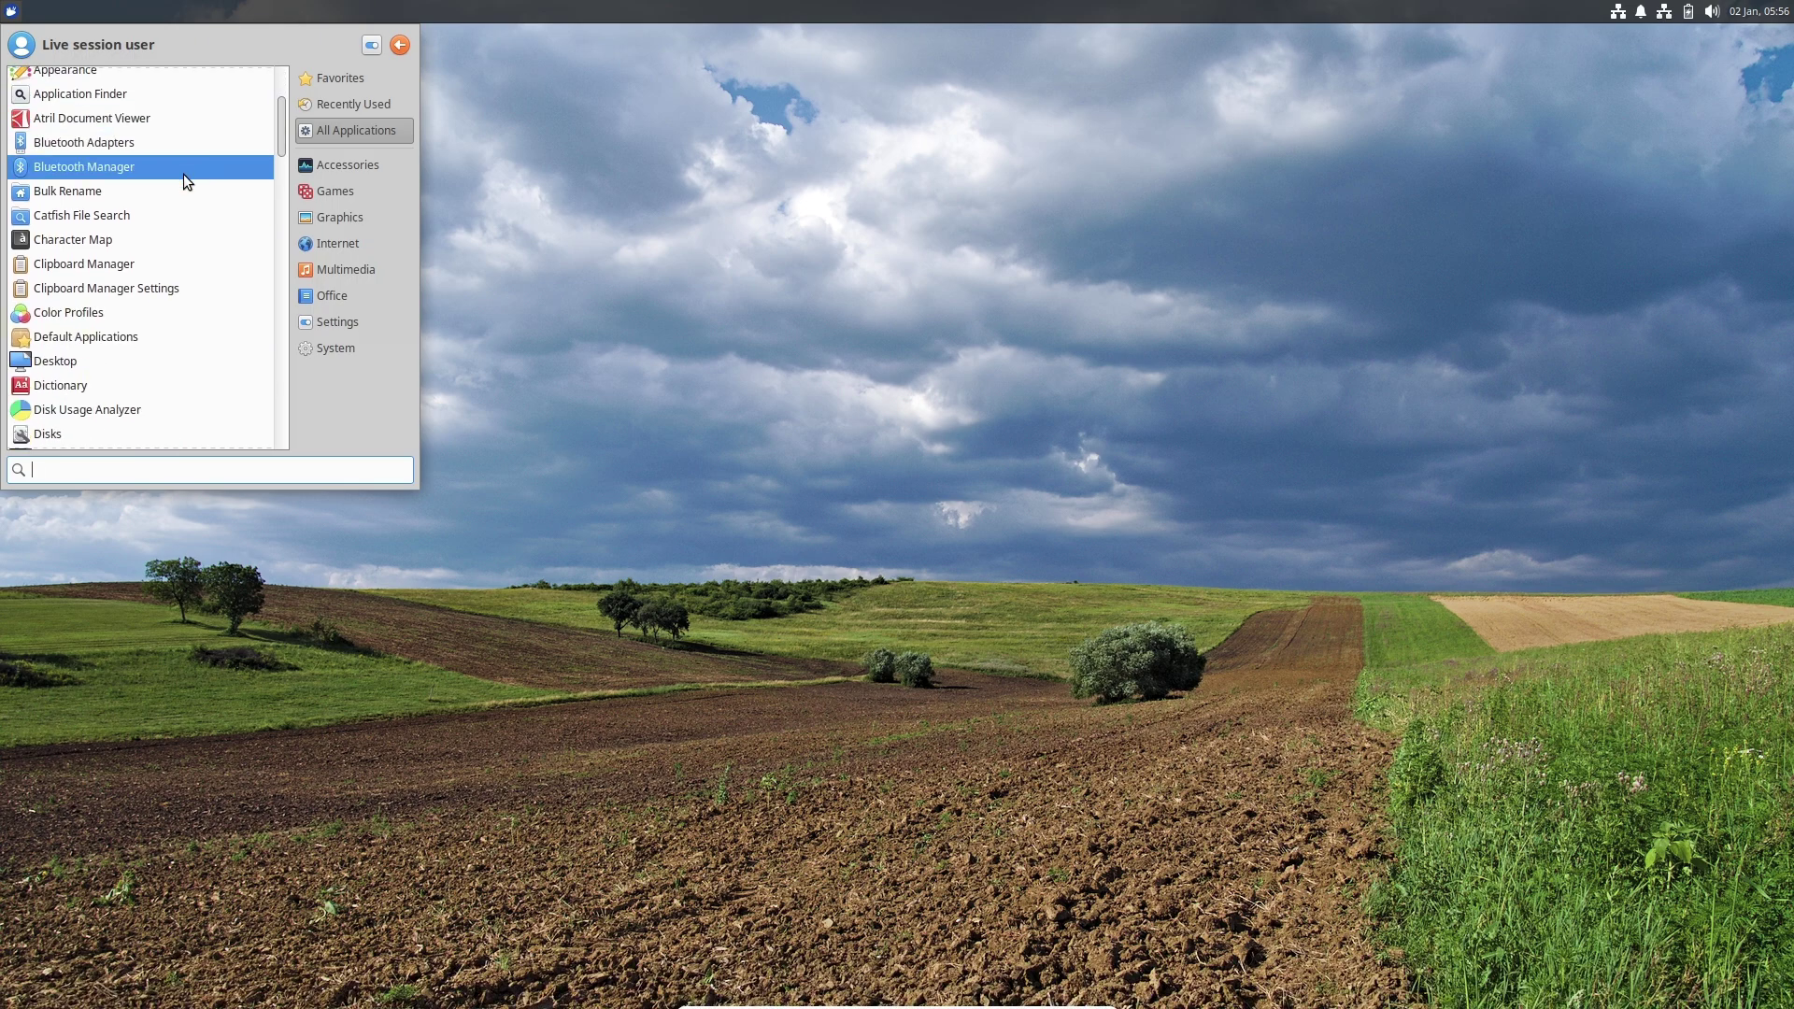
{"action": "scroll", "coordinate": [183, 174], "scroll_direction": "down", "scroll_amount": 8}
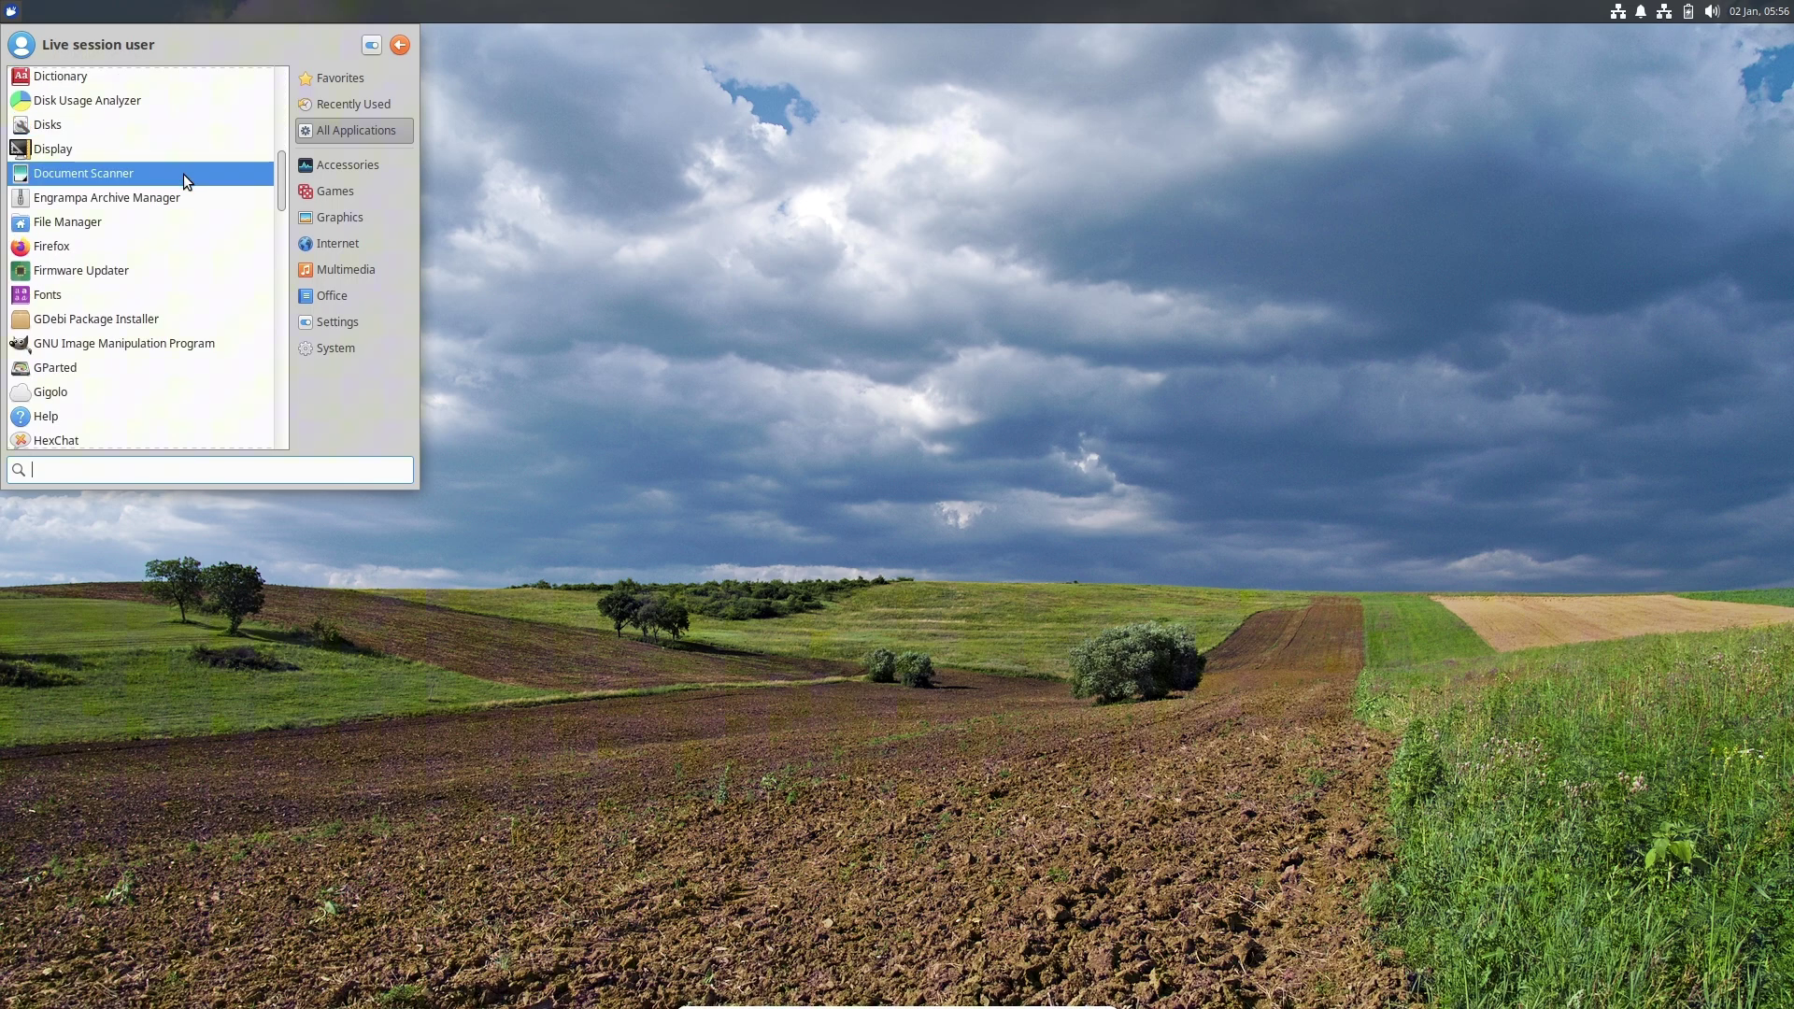
{"action": "scroll", "coordinate": [191, 365], "scroll_direction": "down", "scroll_amount": 3}
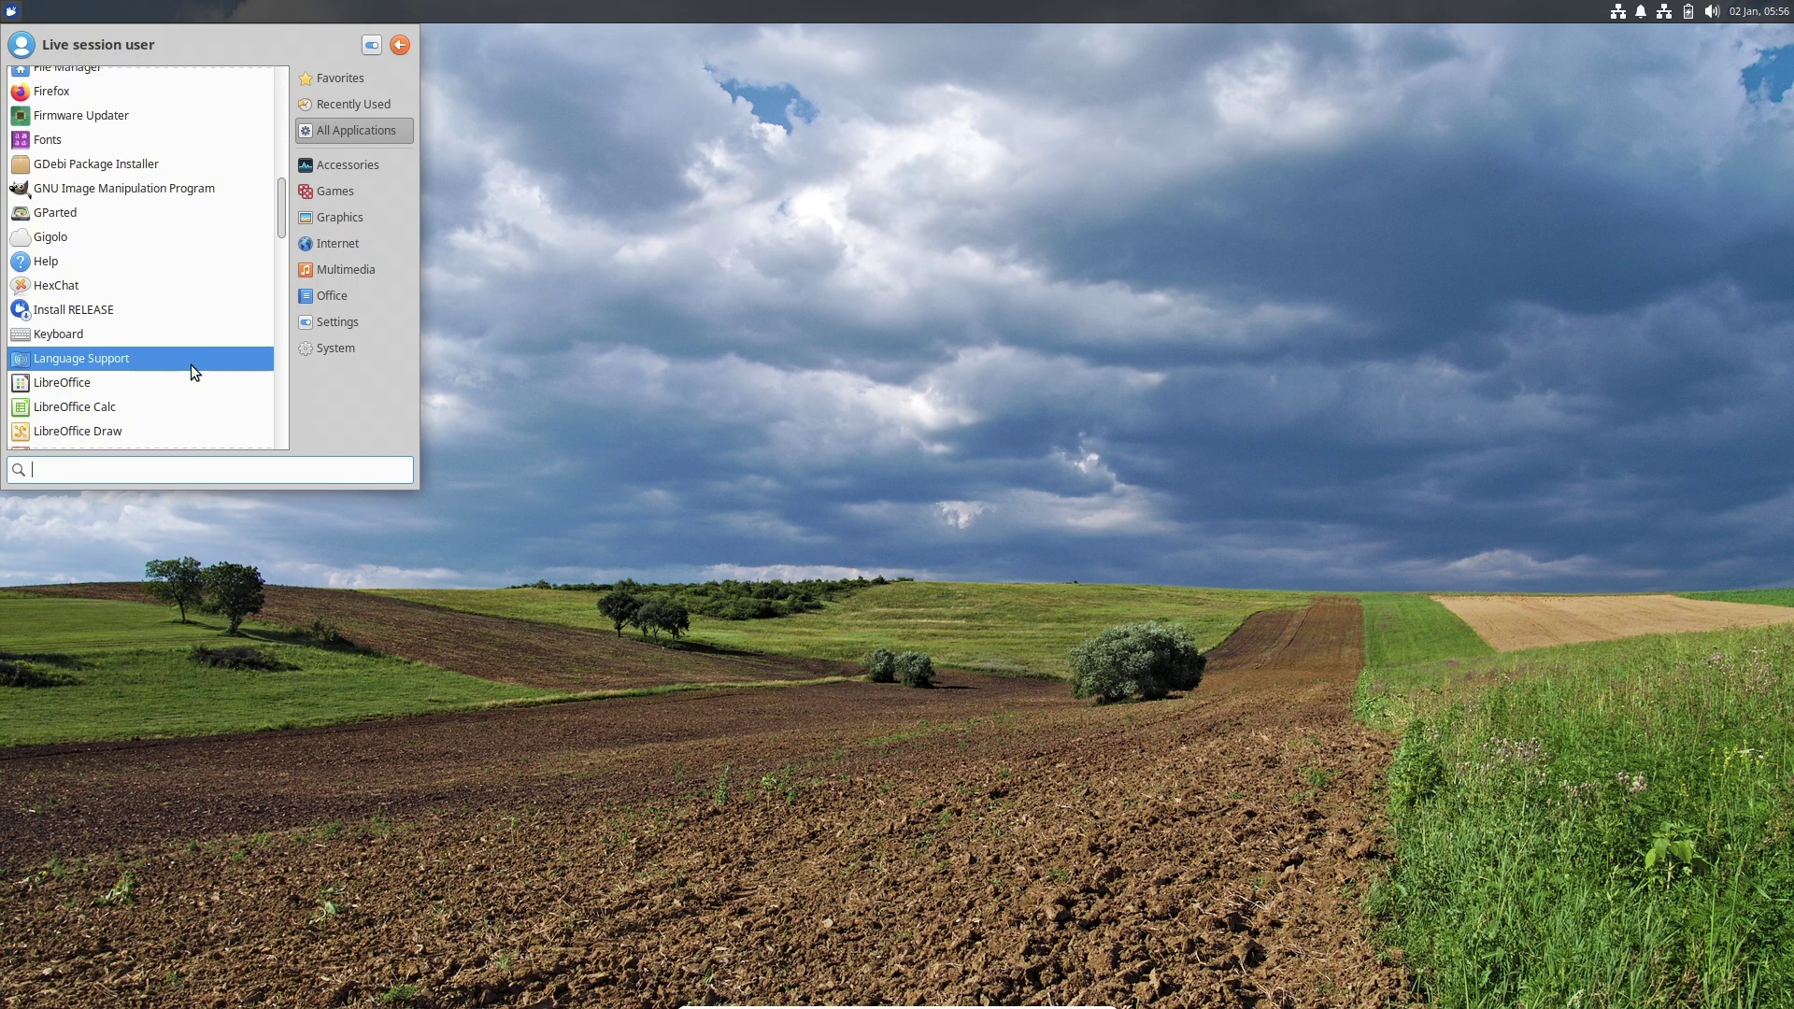
{"action": "scroll", "coordinate": [191, 364], "scroll_direction": "down", "scroll_amount": 3}
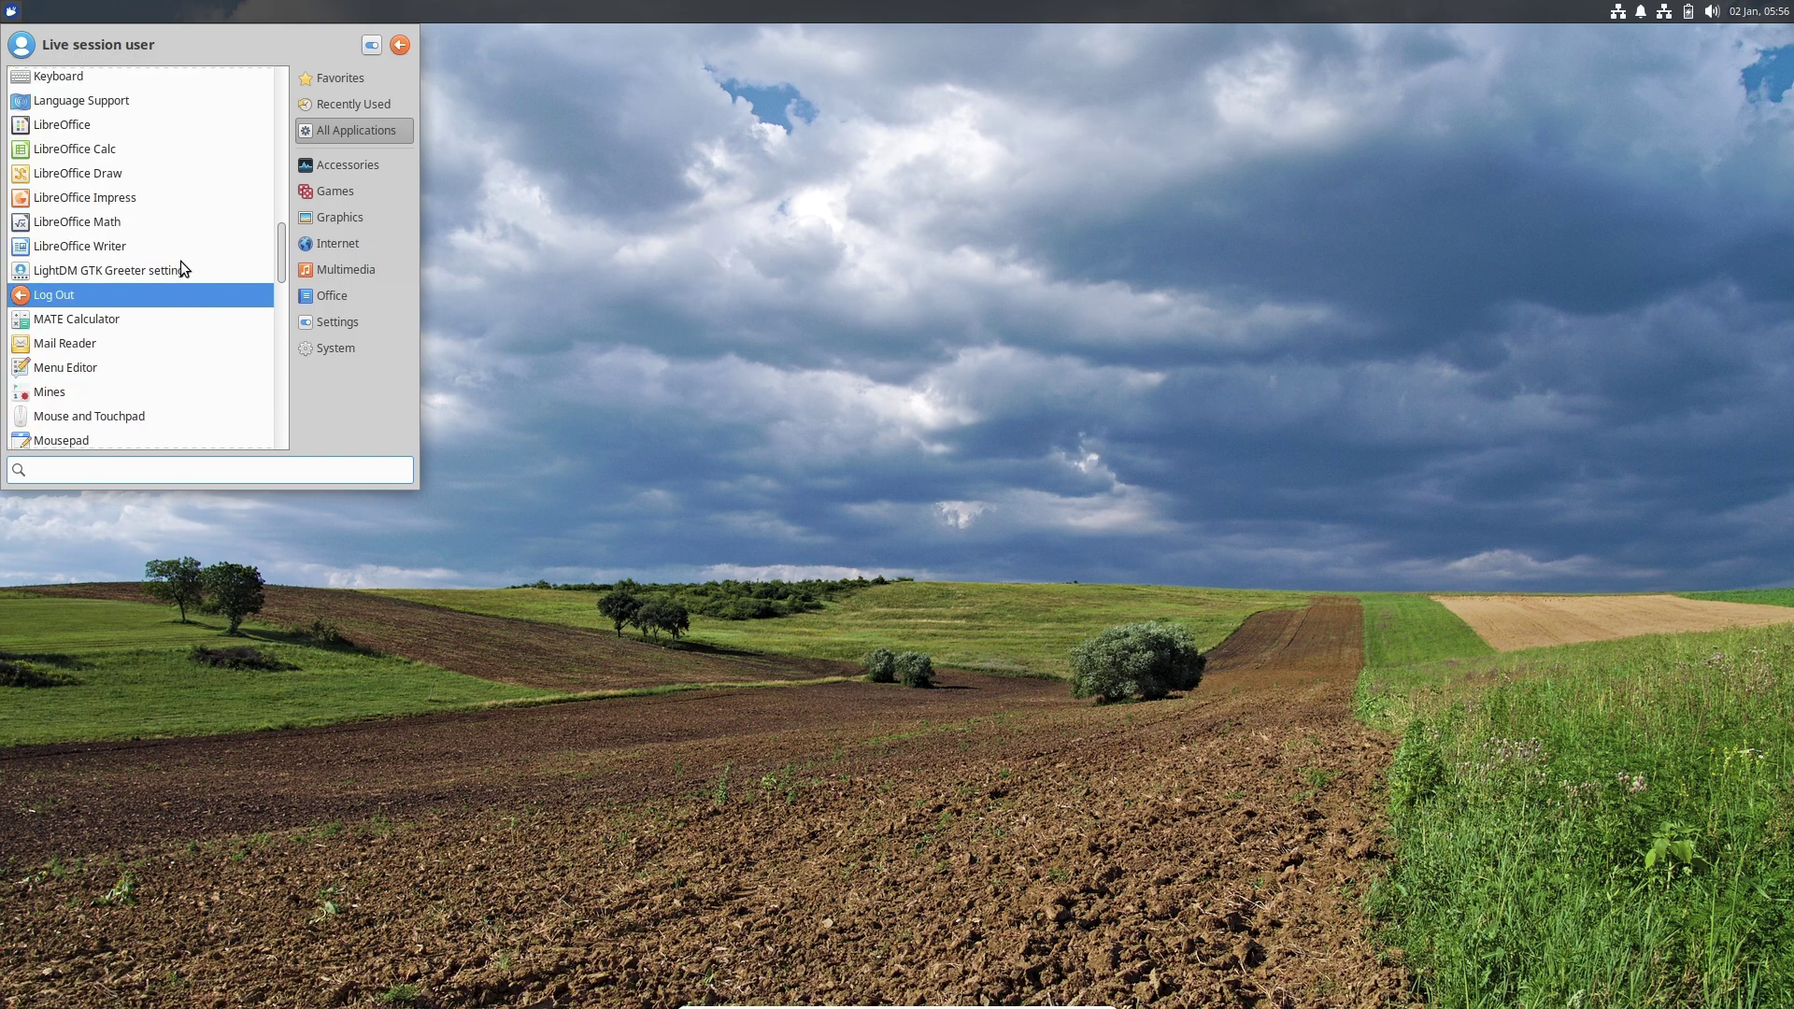
{"action": "scroll", "coordinate": [181, 293], "scroll_direction": "down", "scroll_amount": 10}
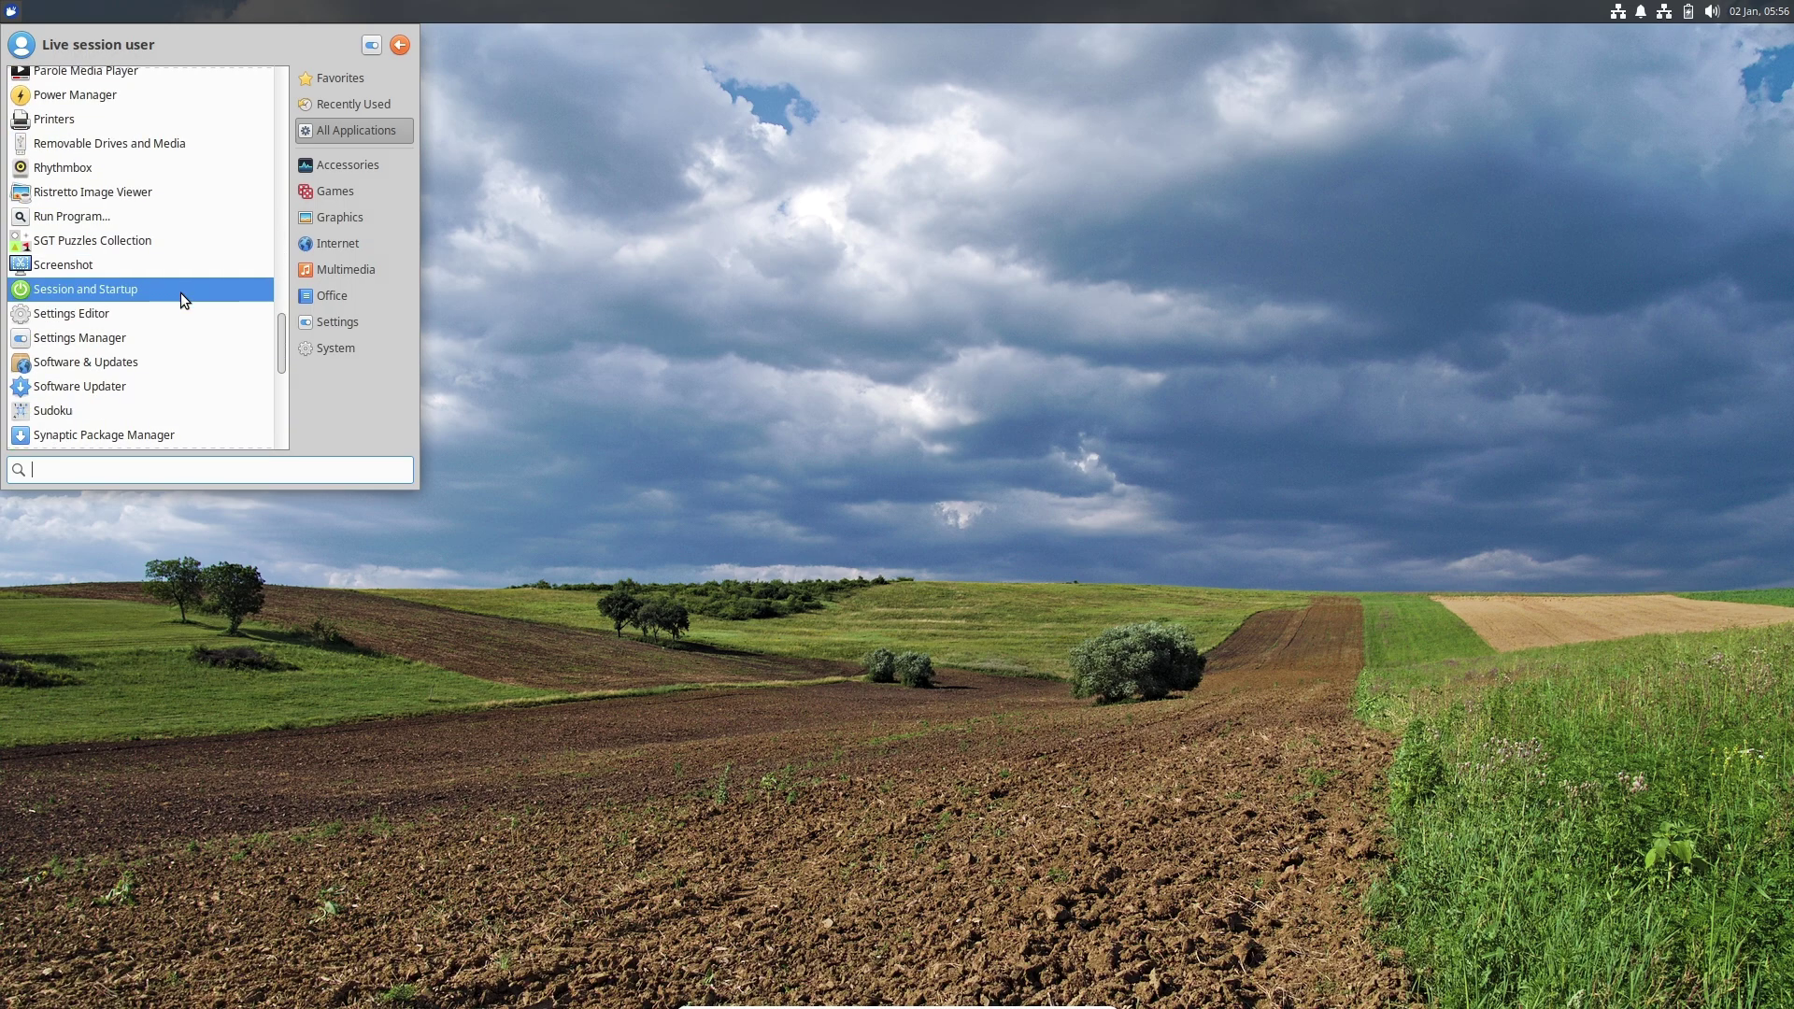
{"action": "left_click", "coordinate": [163, 383]}
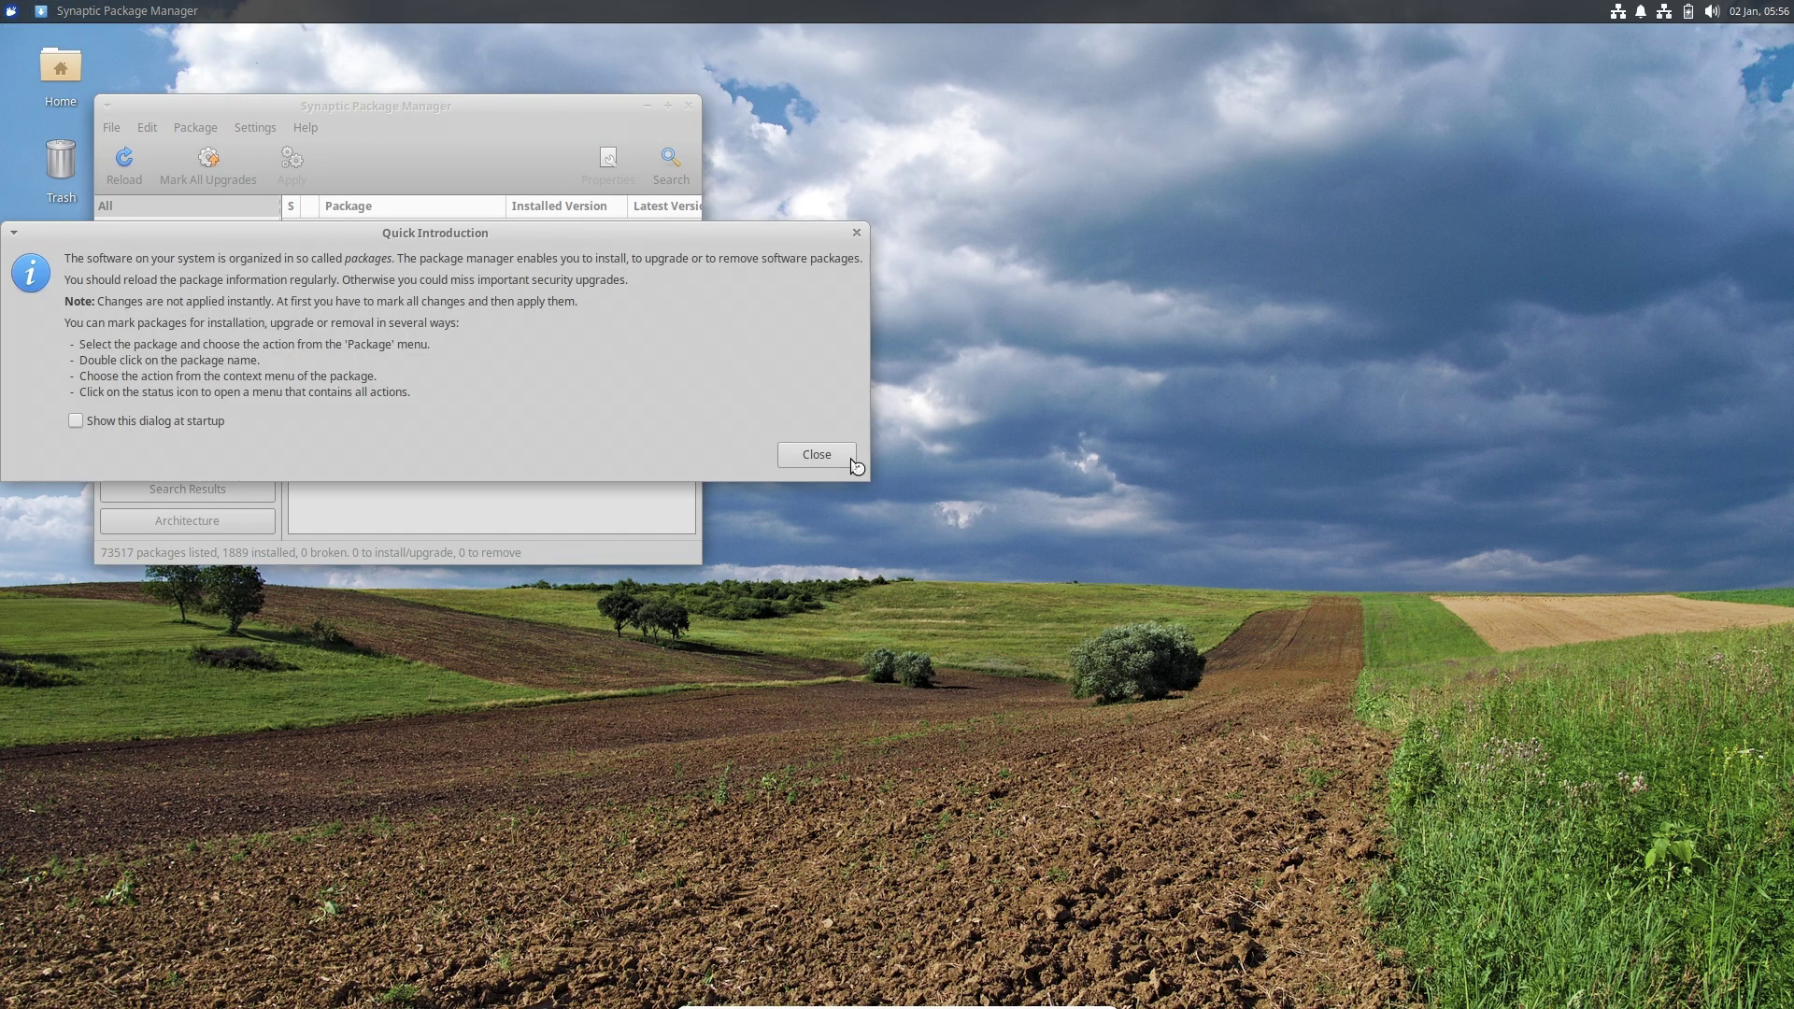
Step: Dismiss the Quick Introduction, then enlarge Synaptic's window and package list and sort the packages by status
{"action": "left_click", "coordinate": [848, 457]}
{"action": "left_click", "coordinate": [667, 104]}
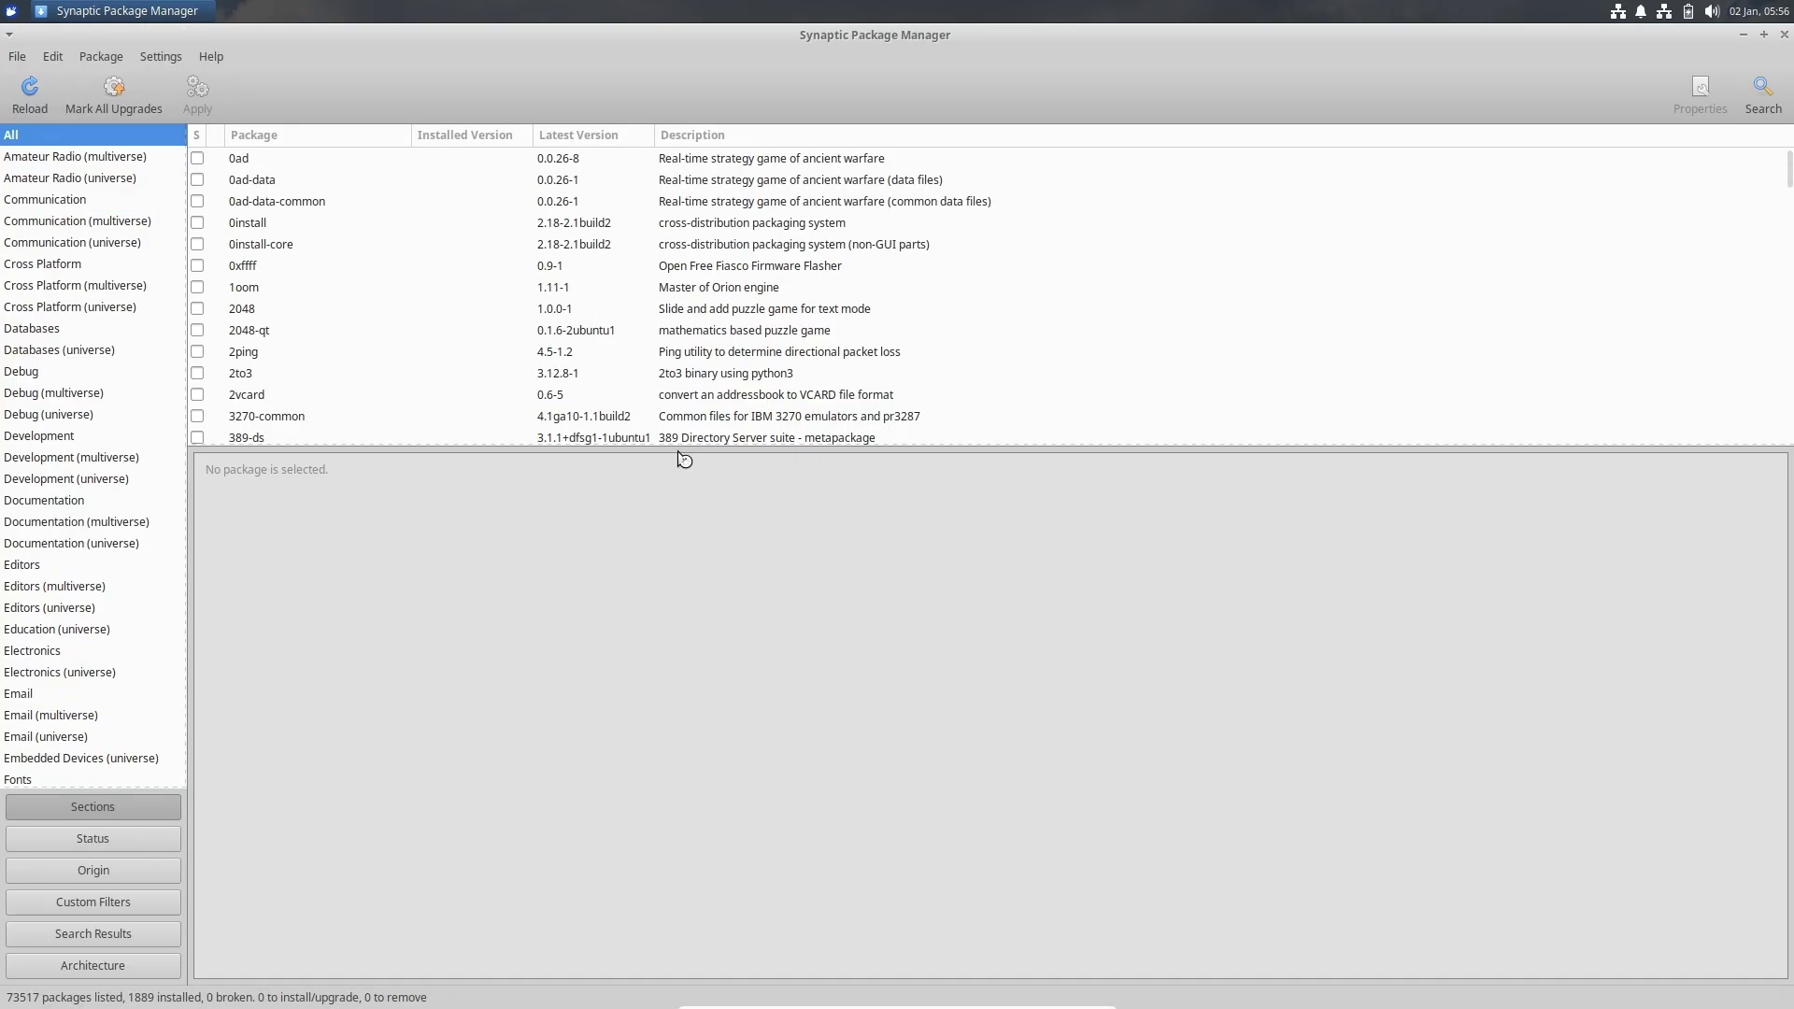
{"action": "left_click_drag", "start_coordinate": [683, 447], "coordinate": [692, 811]}
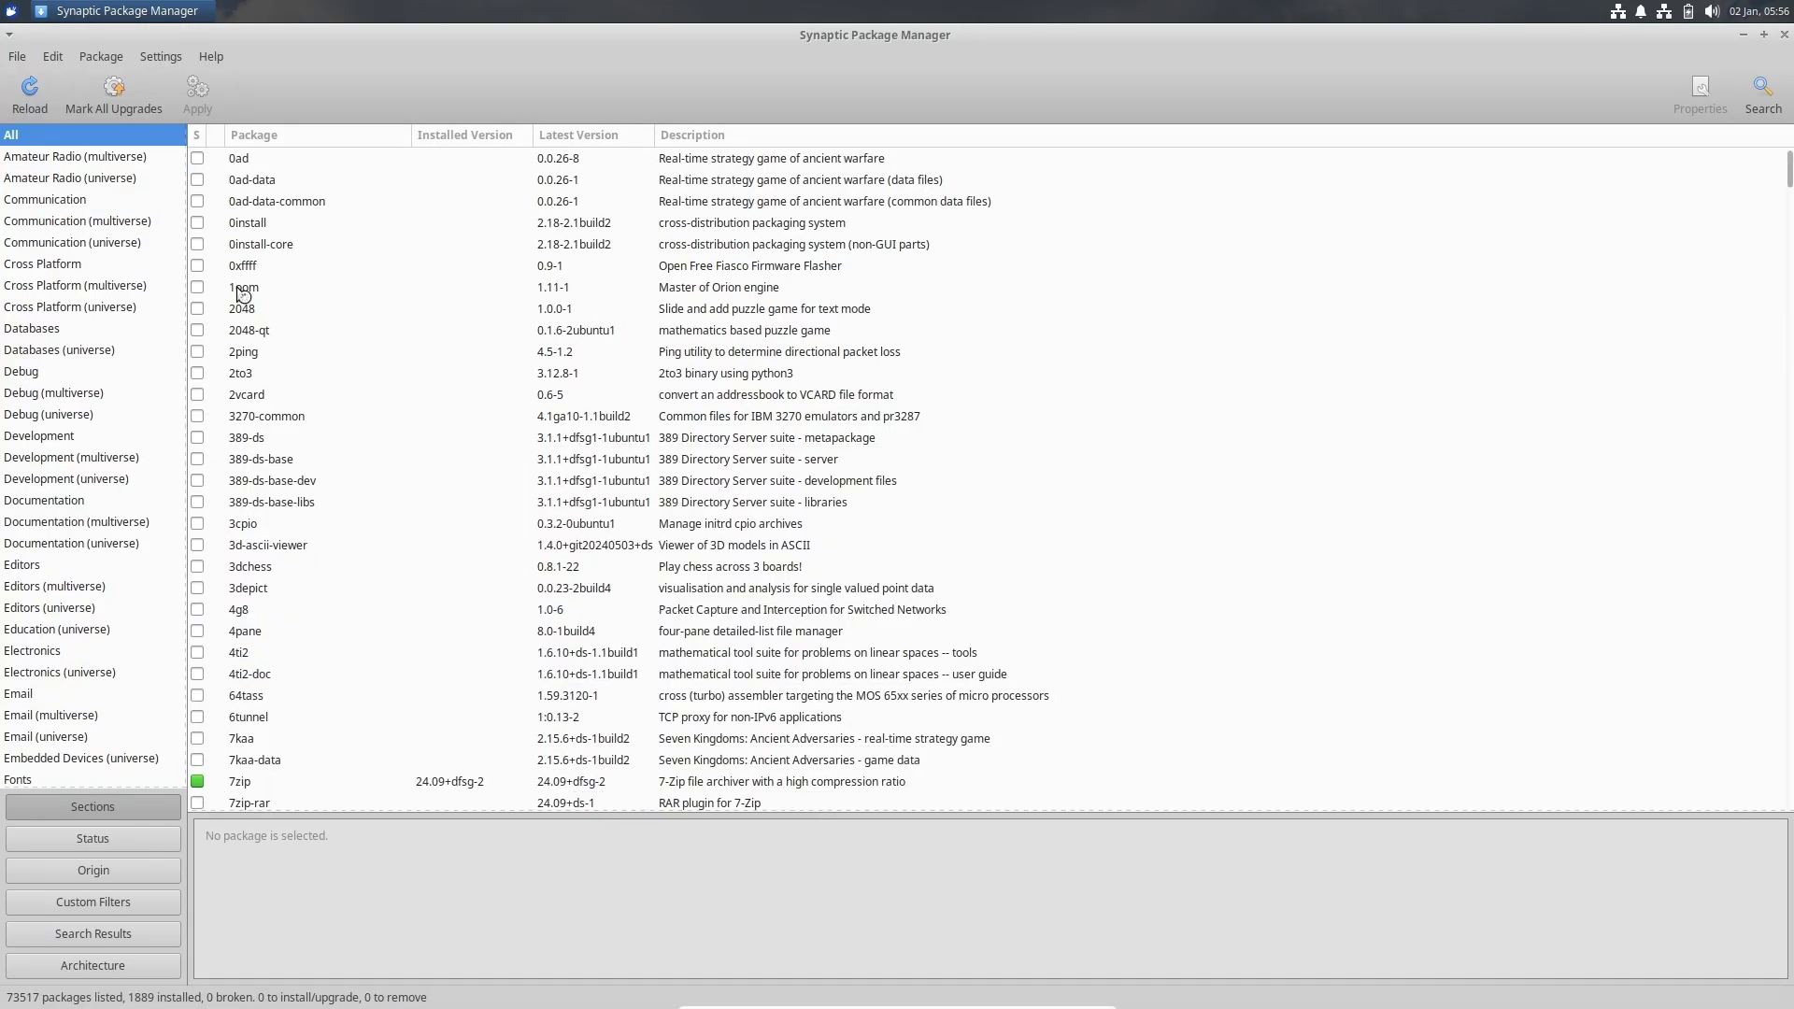
{"action": "left_click", "coordinate": [198, 134]}
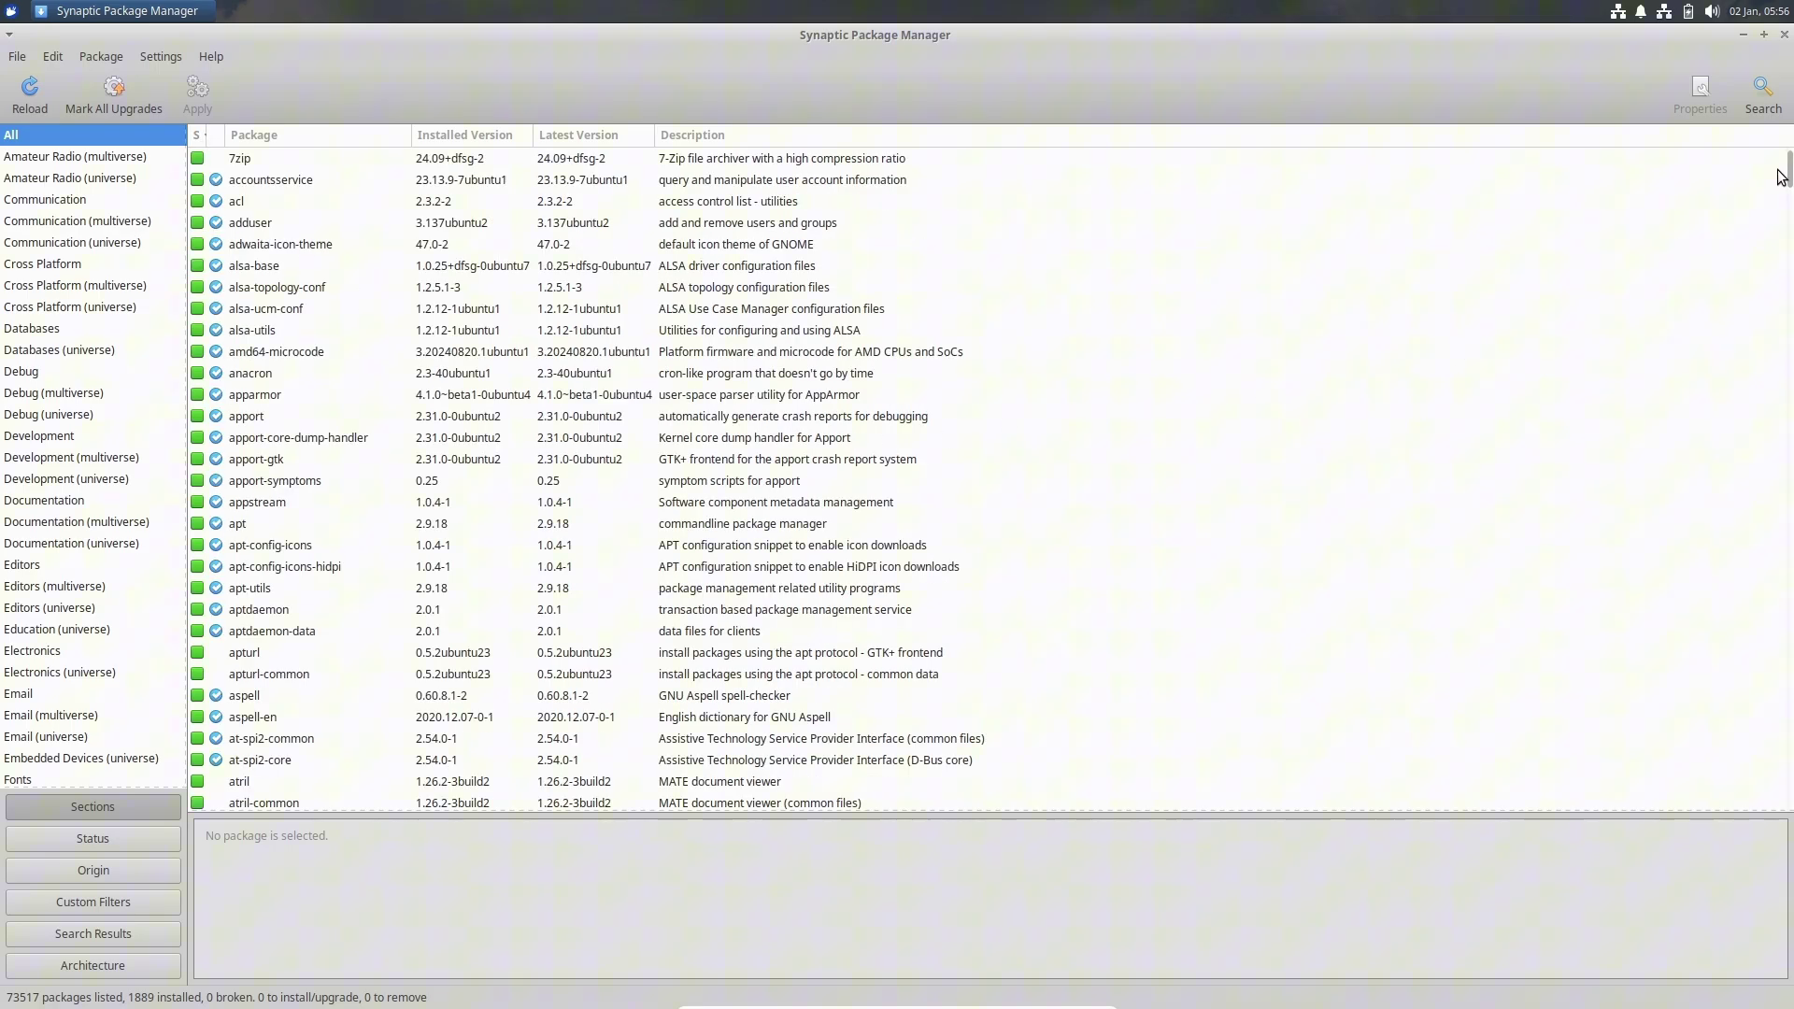
{"action": "left_click_drag", "start_coordinate": [1784, 172], "coordinate": [1739, 148]}
Step: View Synaptic's About information and close the package manager
{"action": "left_click", "coordinate": [210, 56]}
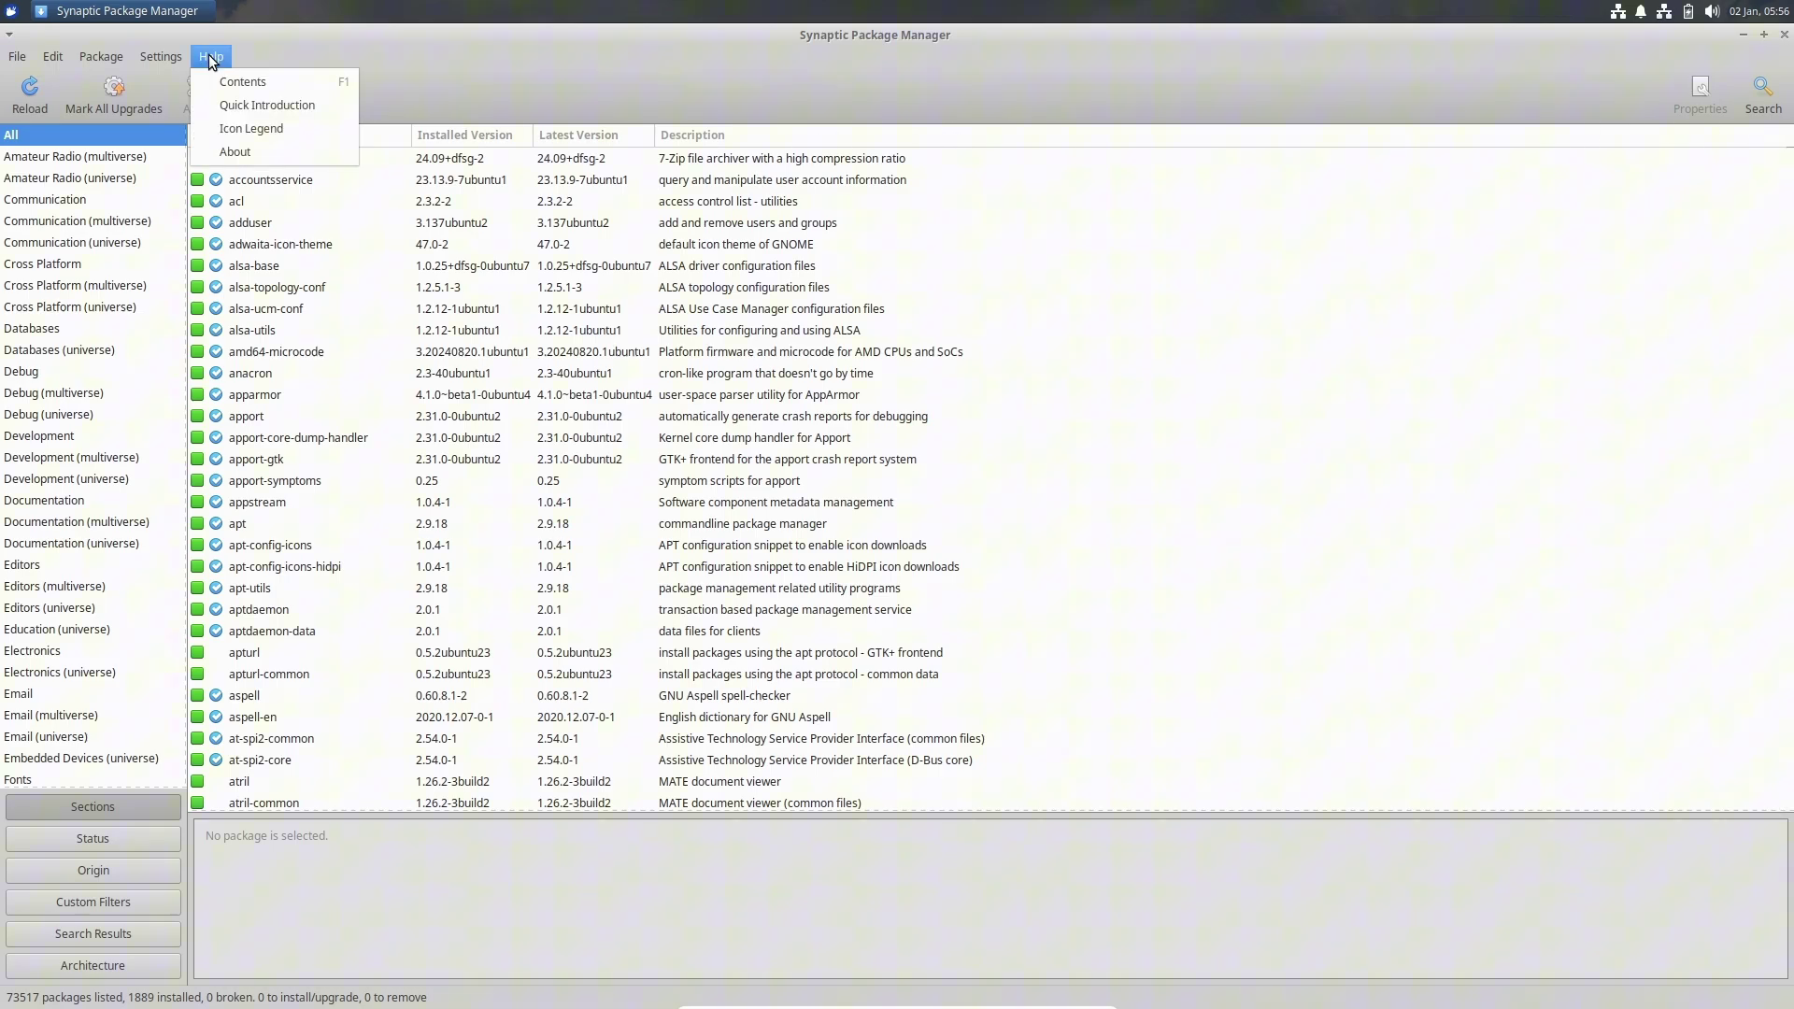
{"action": "left_click", "coordinate": [235, 152]}
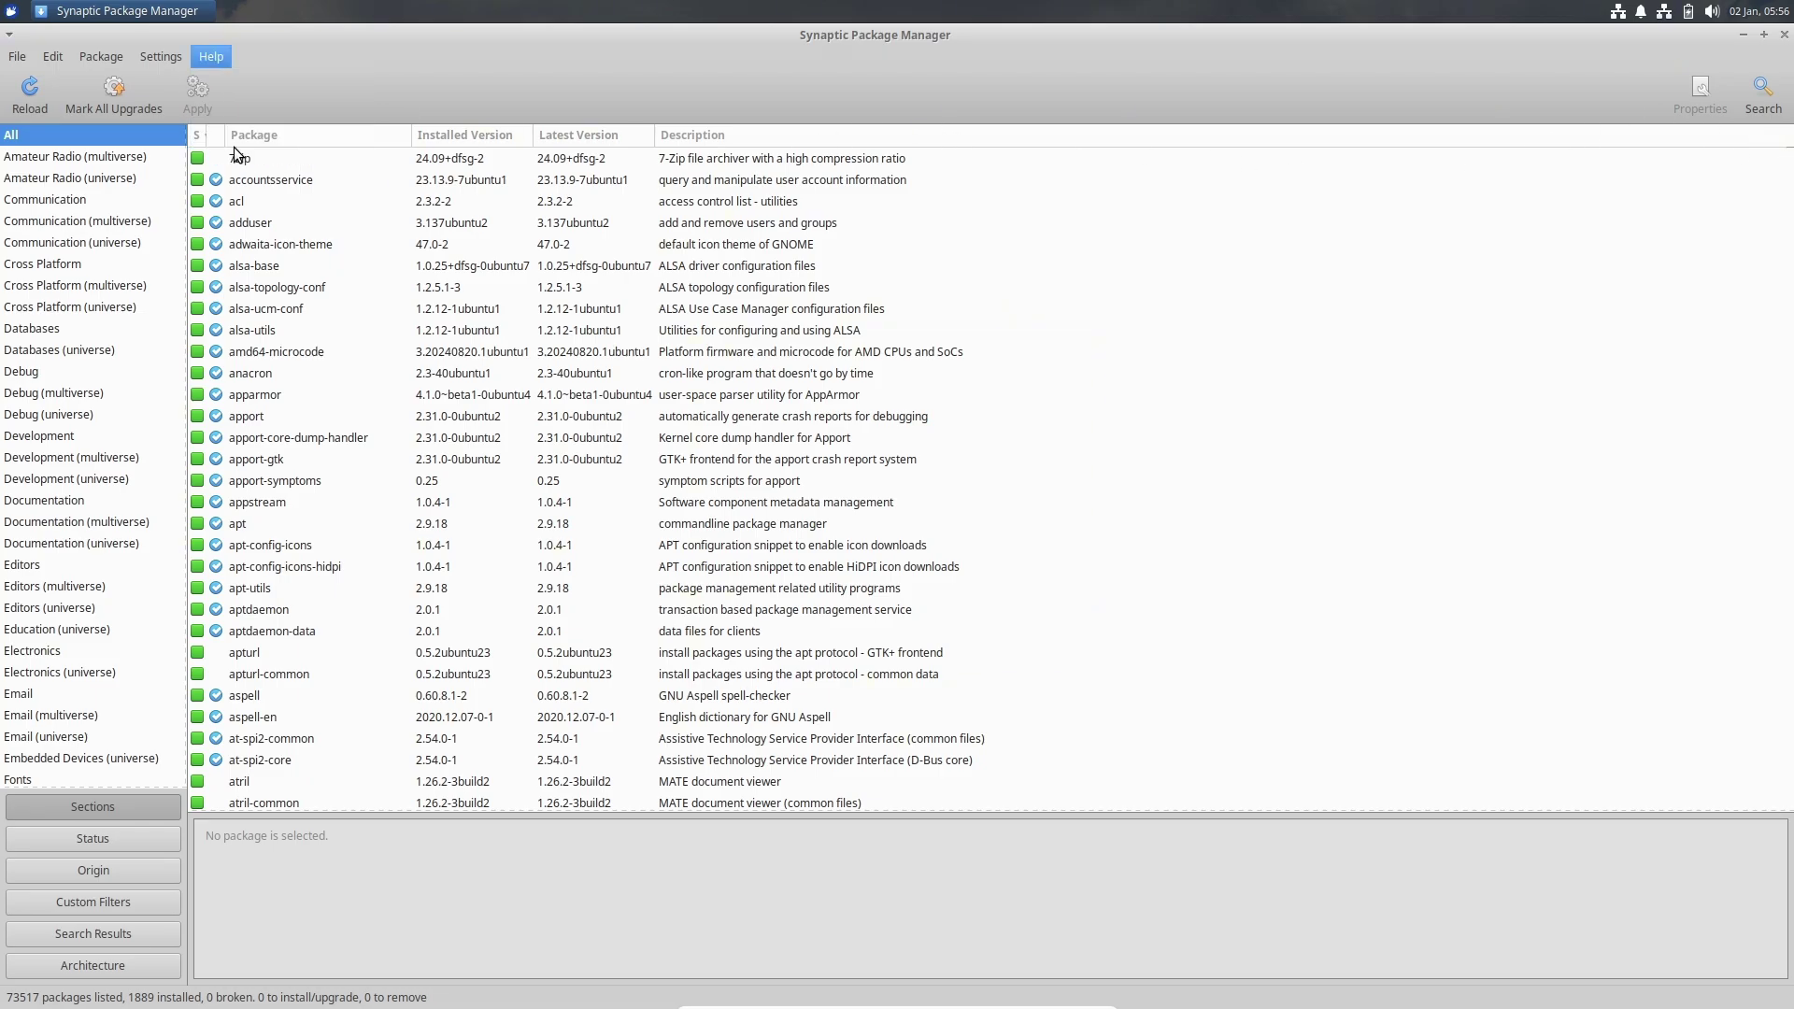
{"action": "left_click", "coordinate": [1040, 658]}
{"action": "left_click", "coordinate": [1783, 35]}
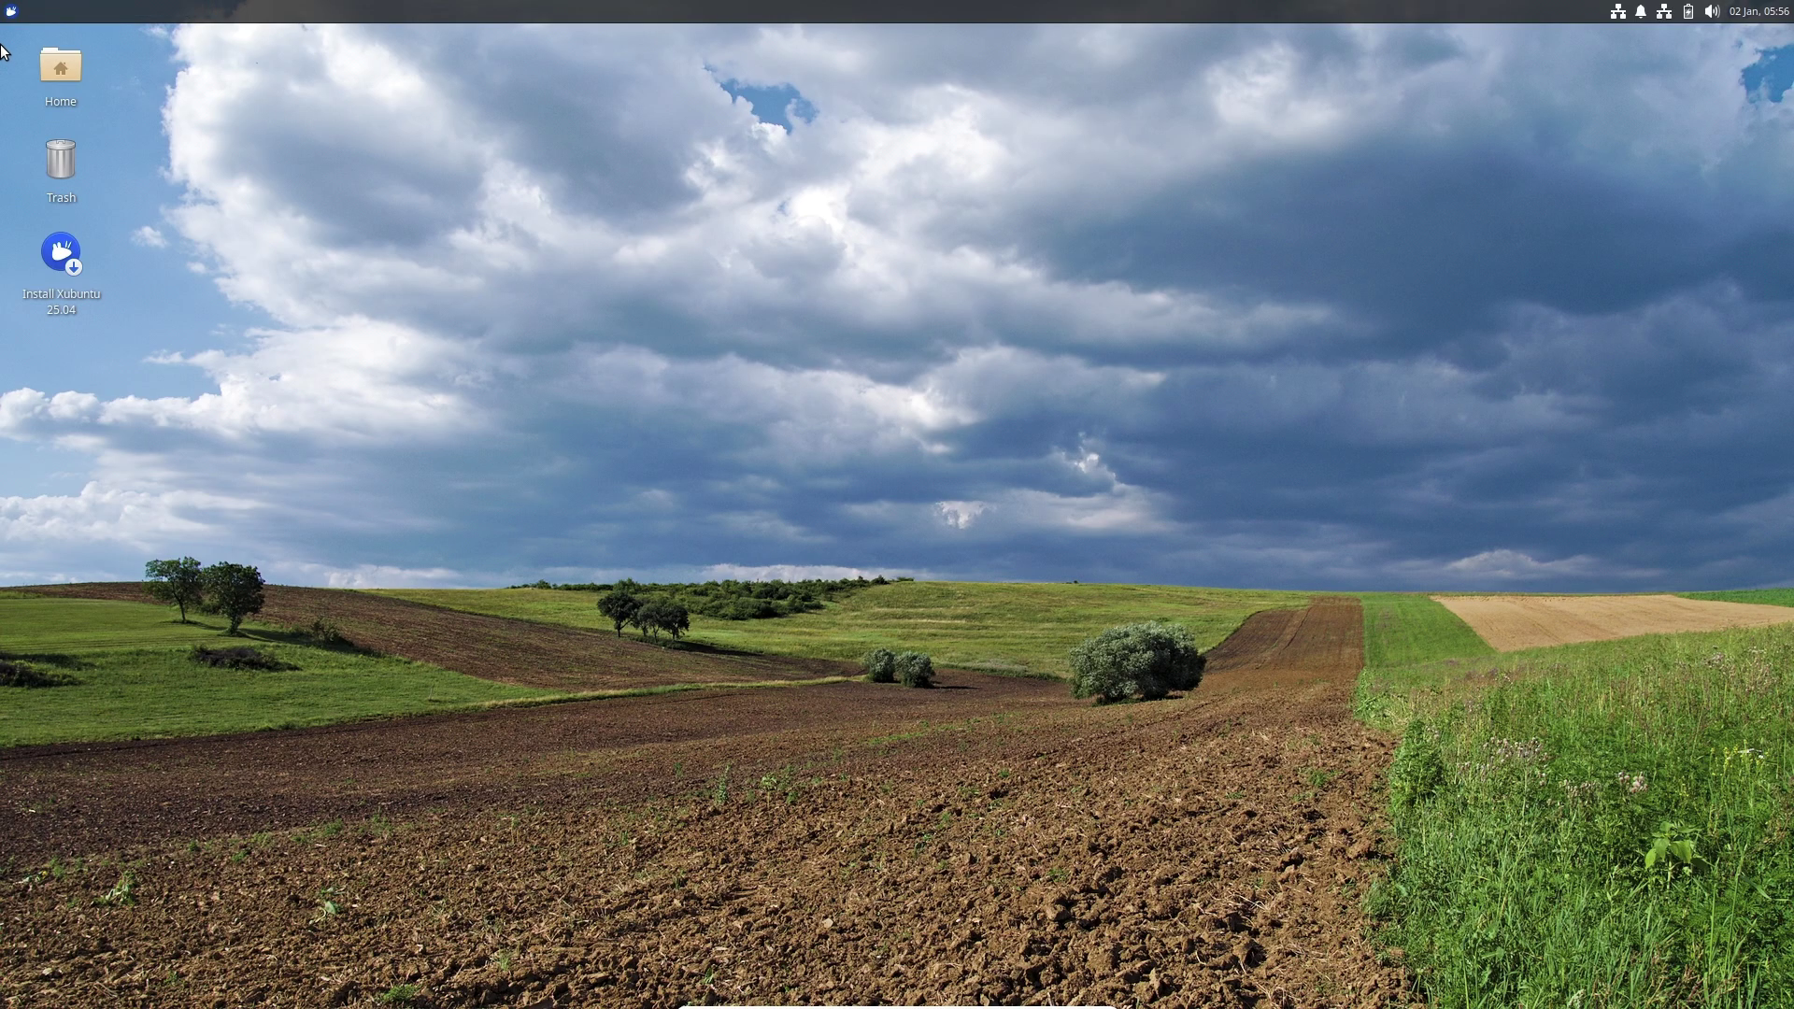
Step: Open App Center, maximize it and view its About page to check the version
{"action": "left_click", "coordinate": [11, 13]}
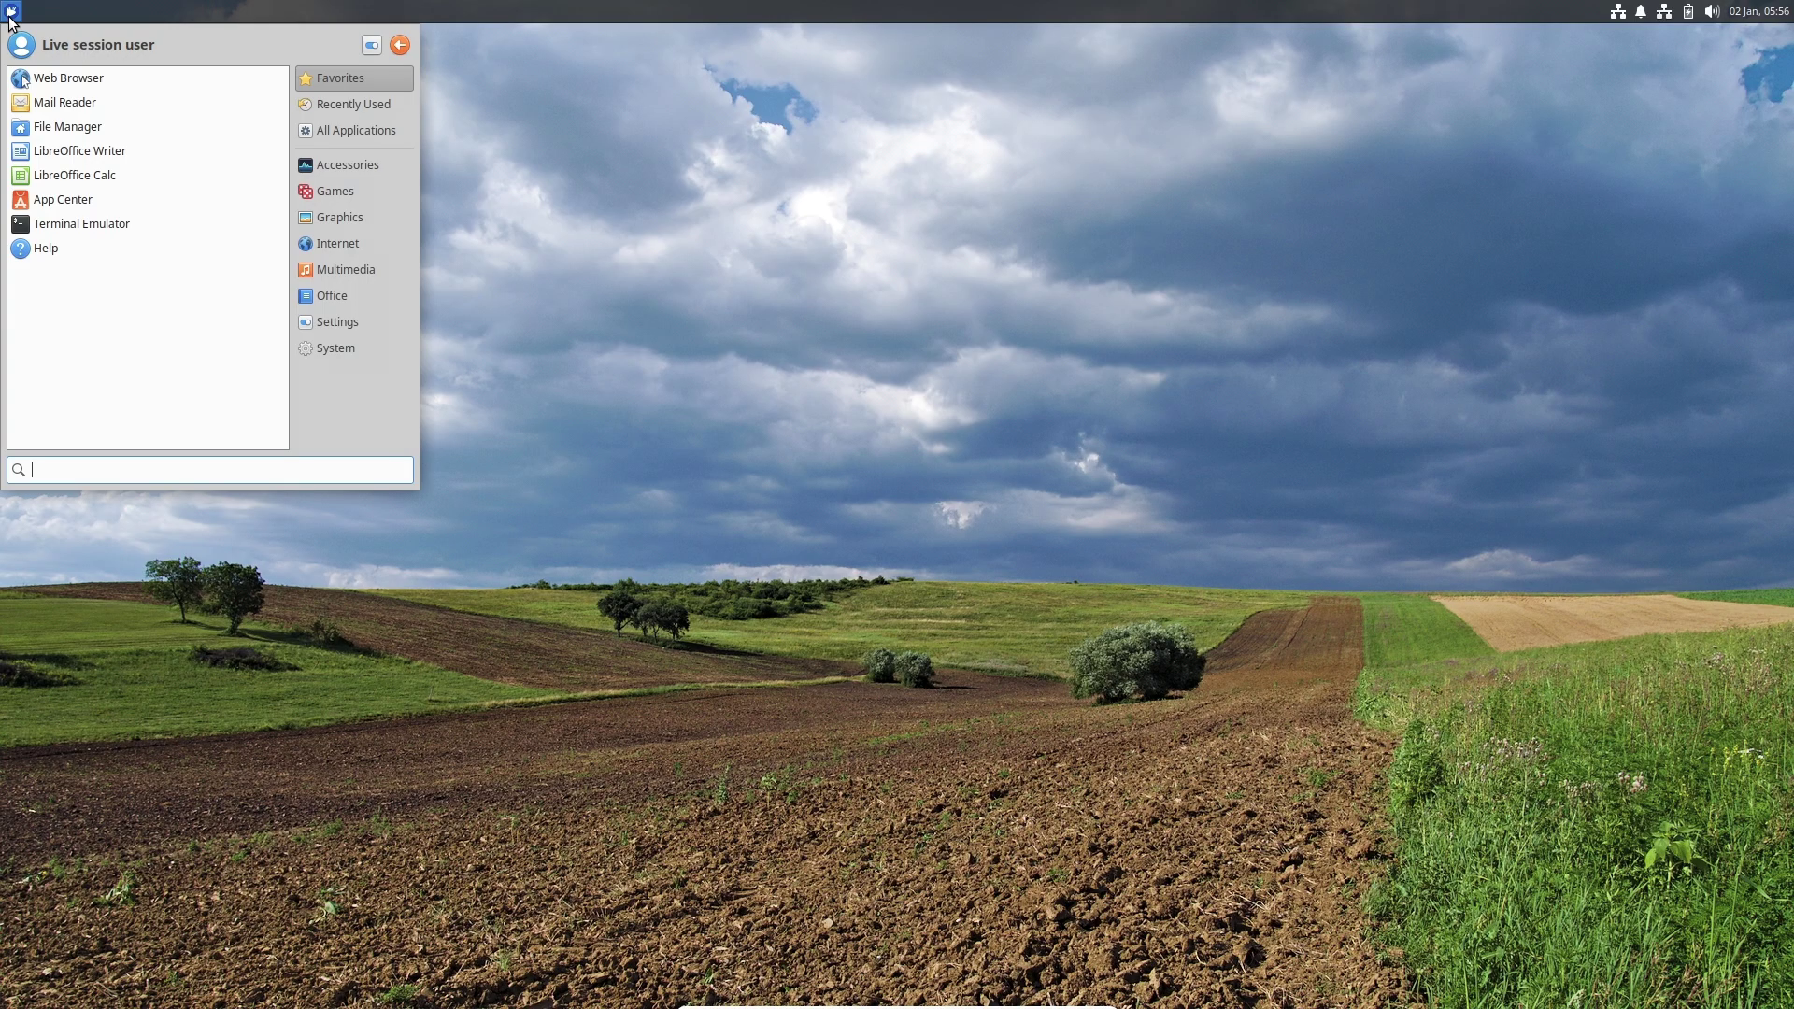
{"action": "left_click", "coordinate": [111, 186]}
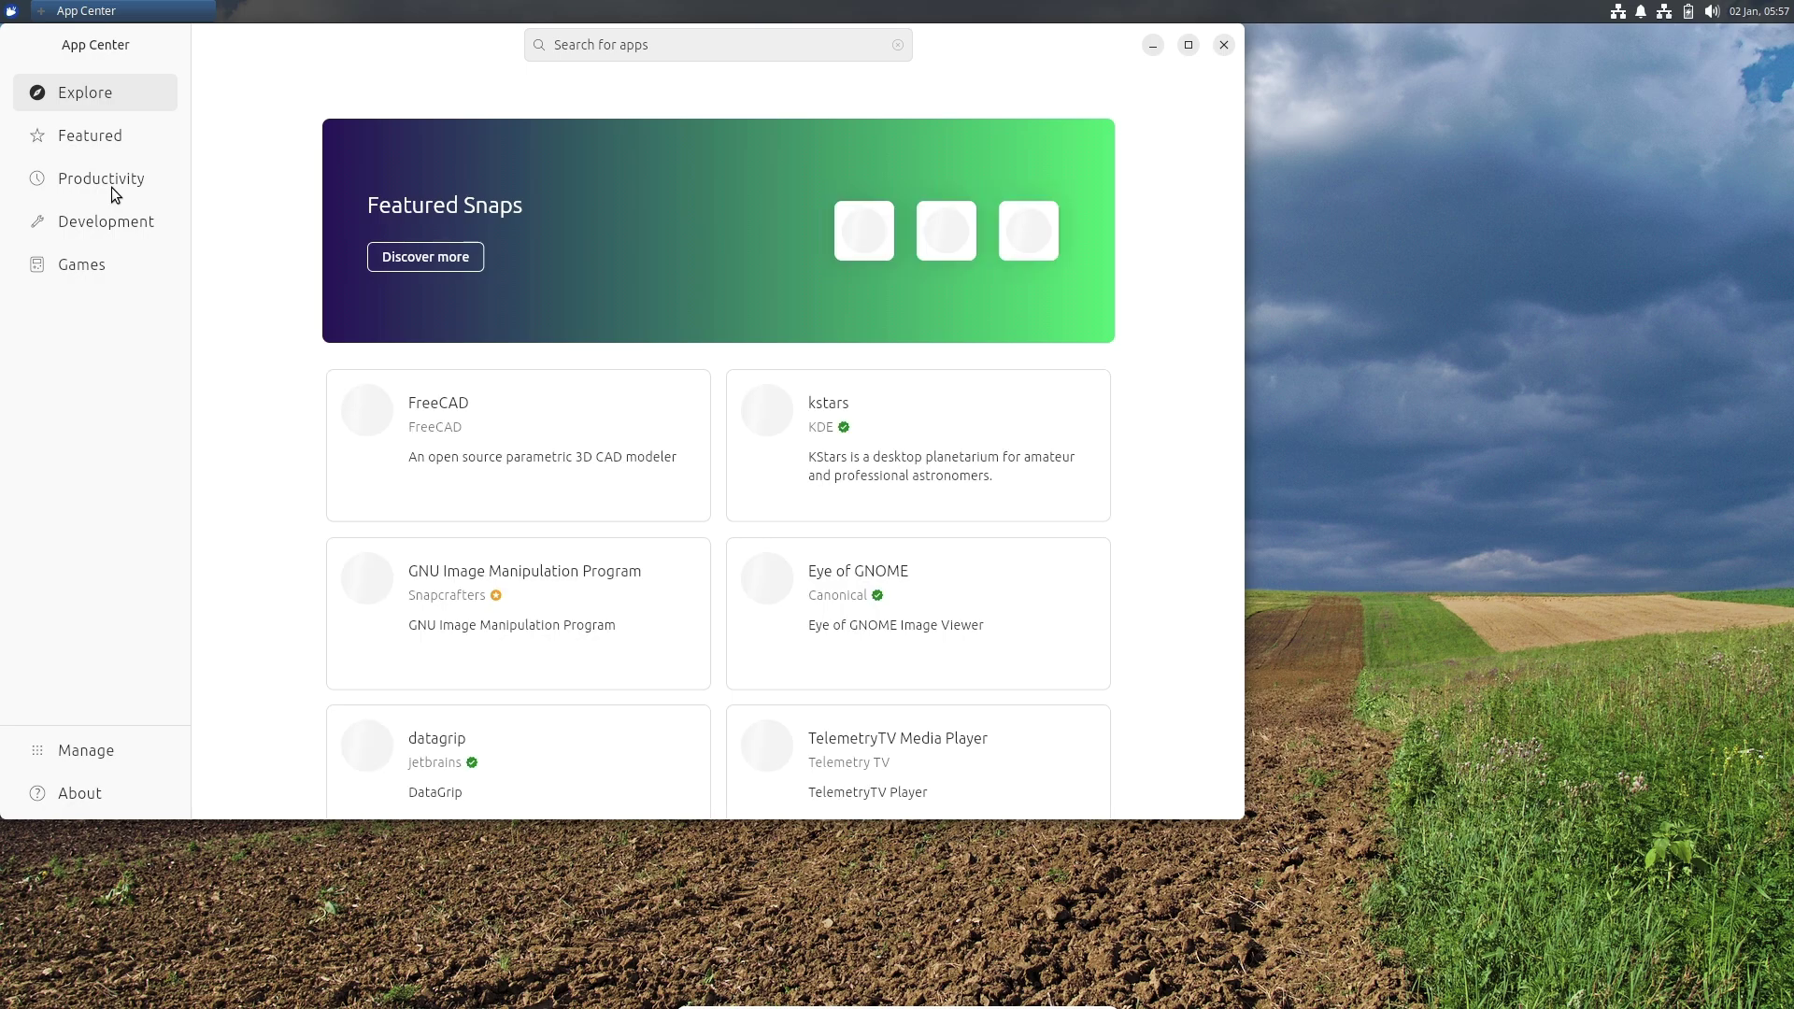
{"action": "left_click", "coordinate": [1189, 45]}
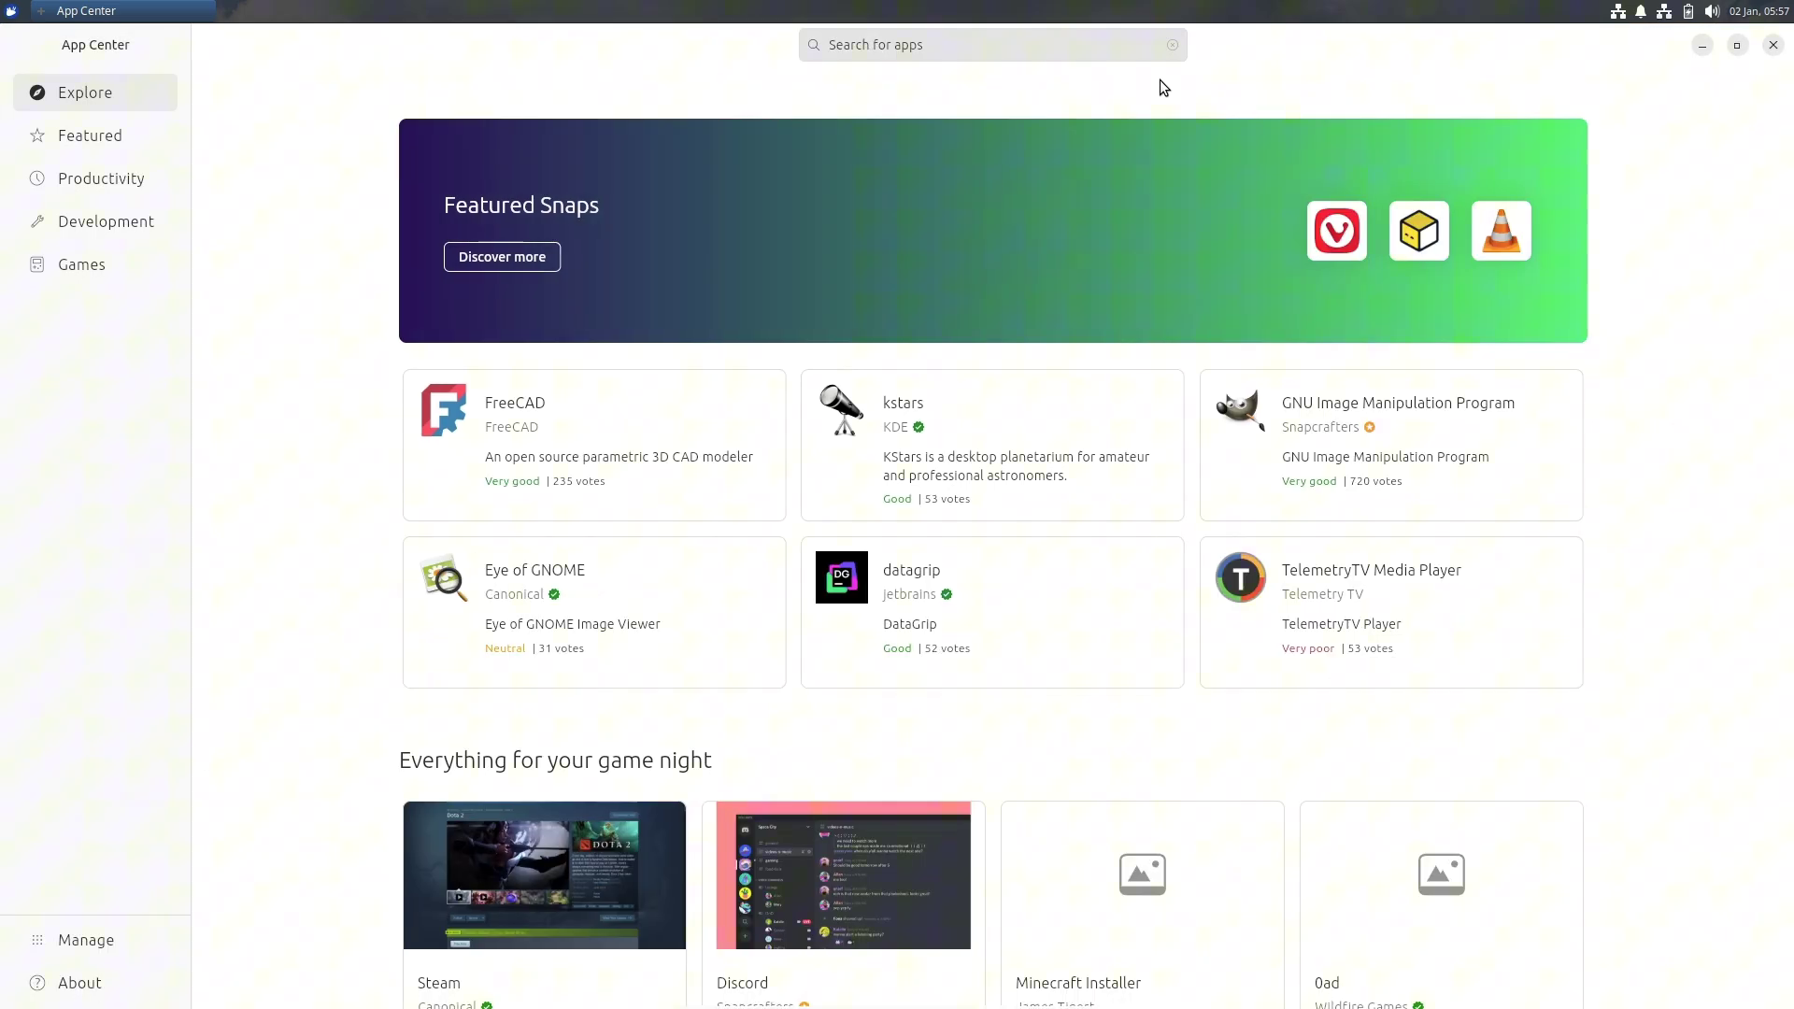
{"action": "left_click", "coordinate": [105, 988]}
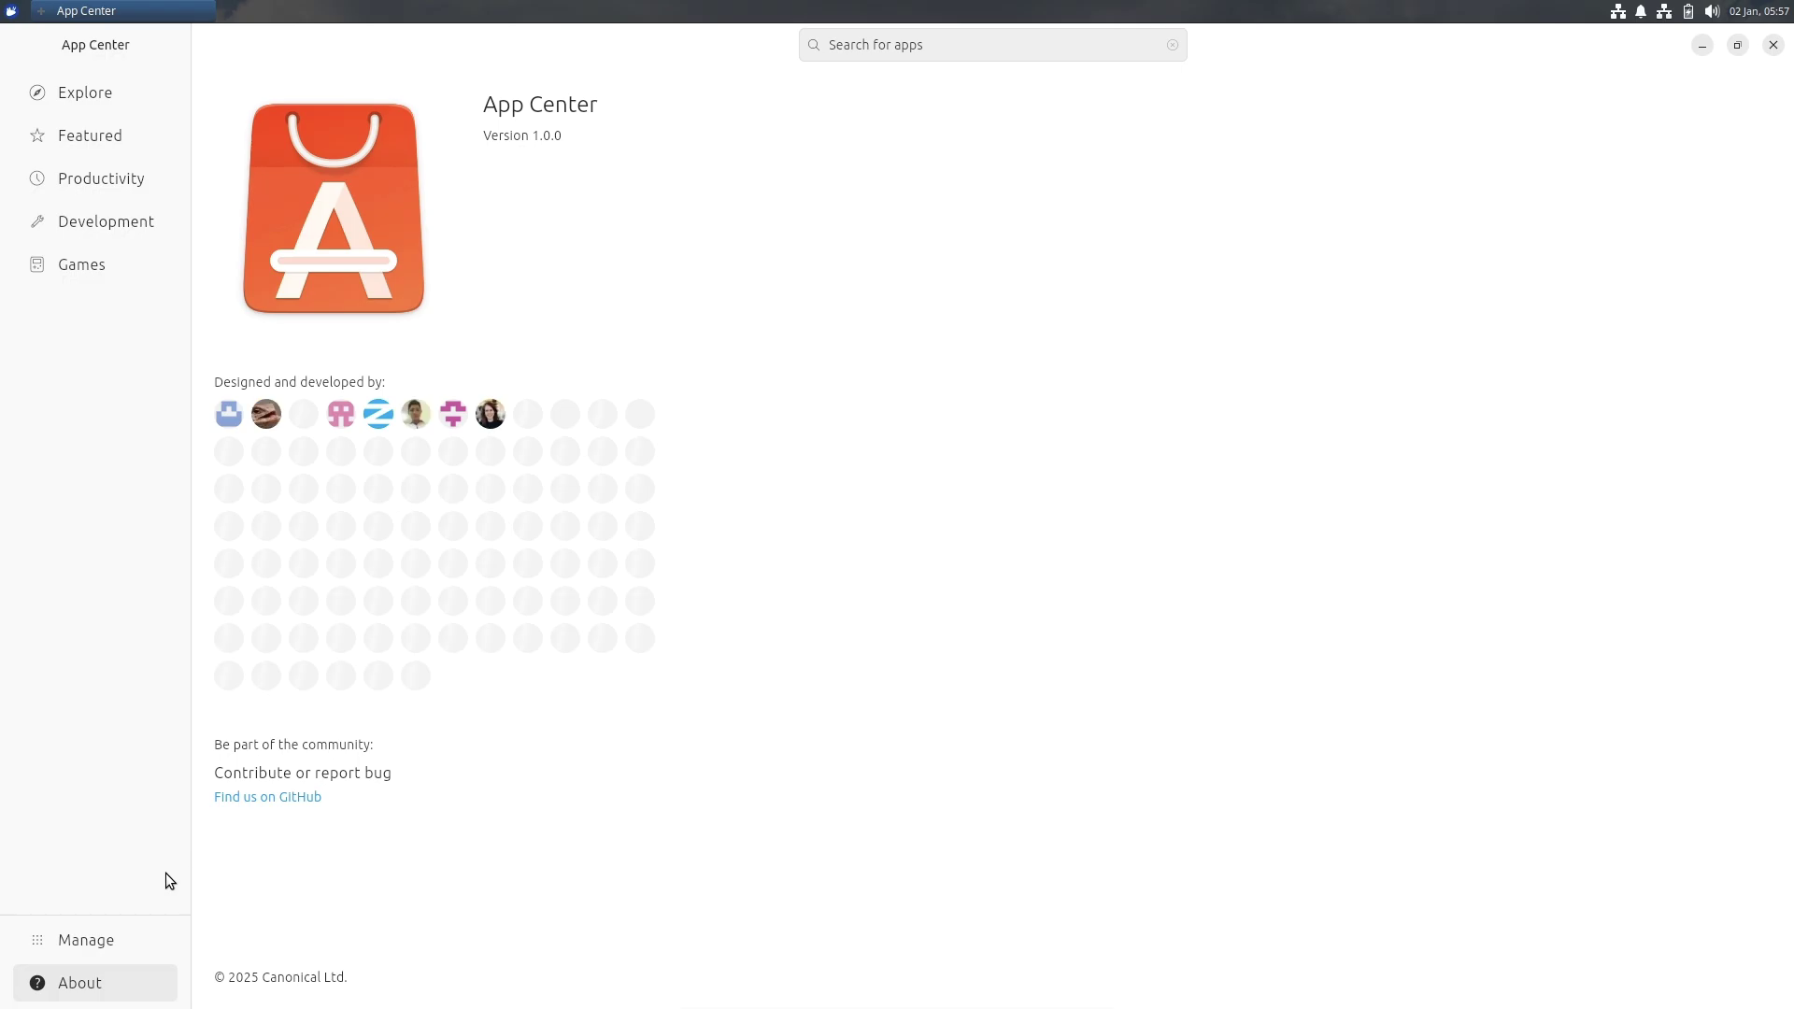
Step: Review the installed snaps under Manage, return to the Explore page and close App Center
{"action": "left_click", "coordinate": [130, 937]}
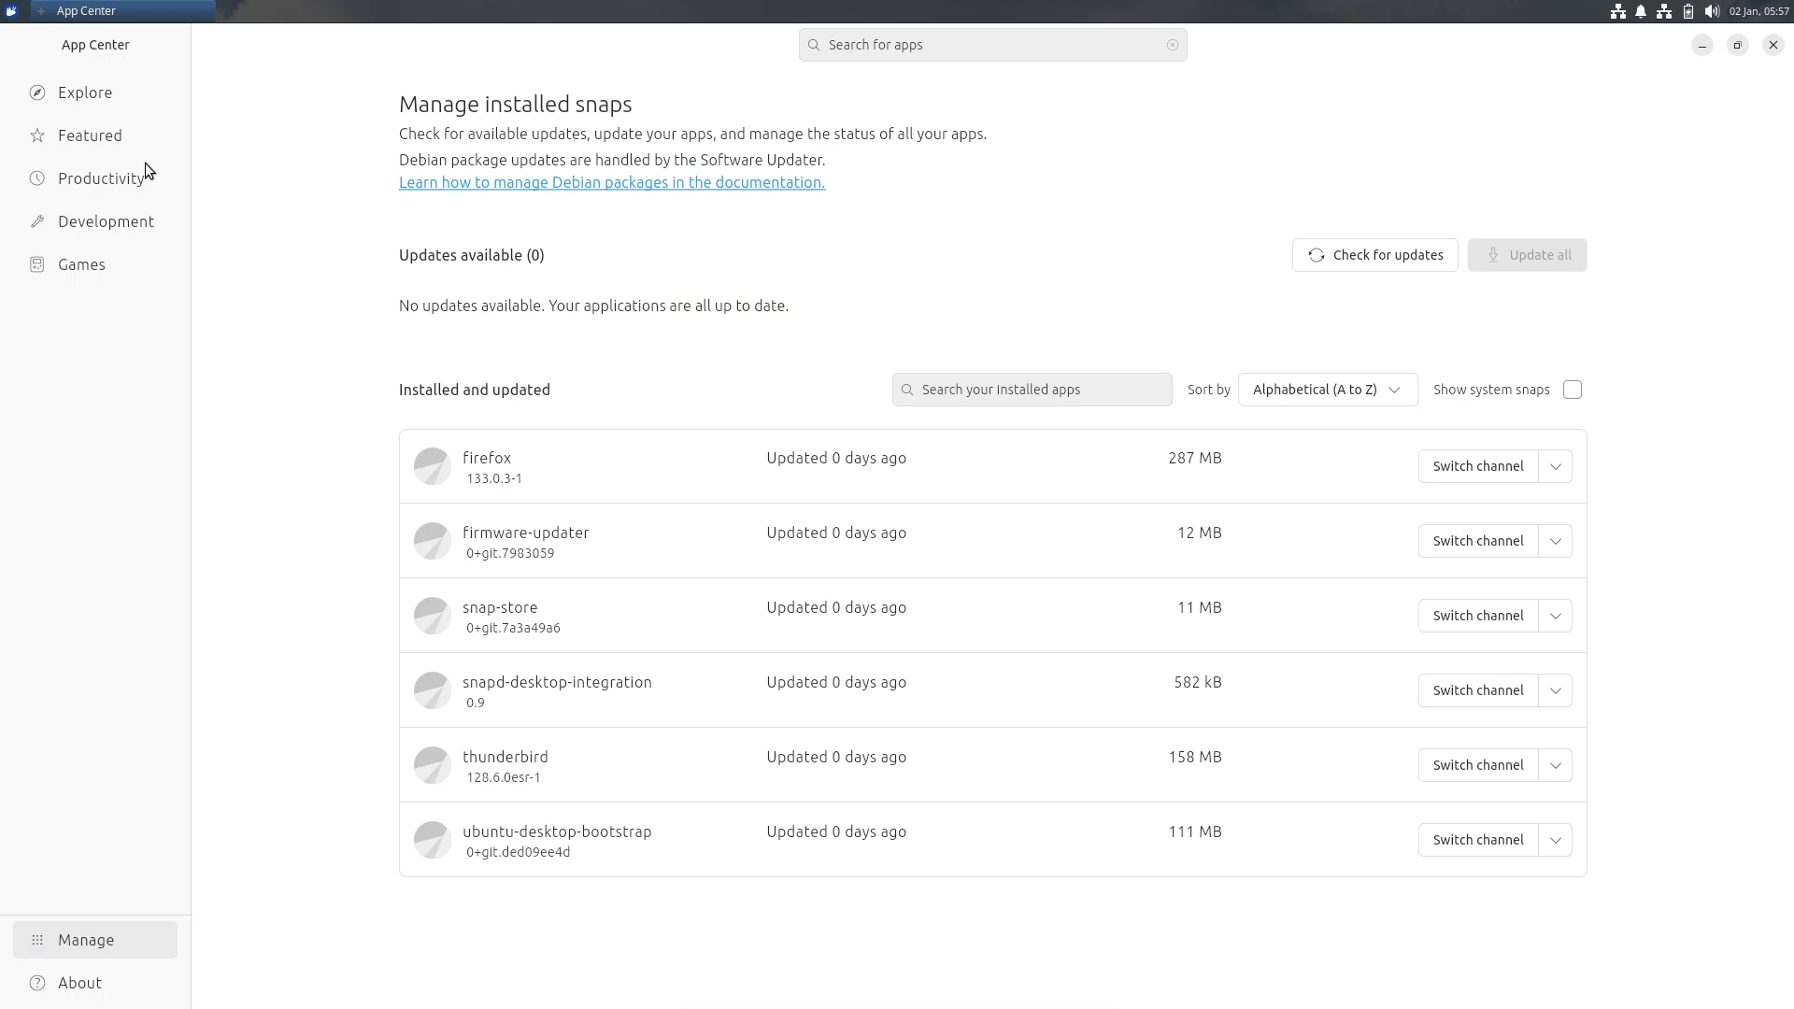
{"action": "left_click", "coordinate": [118, 105]}
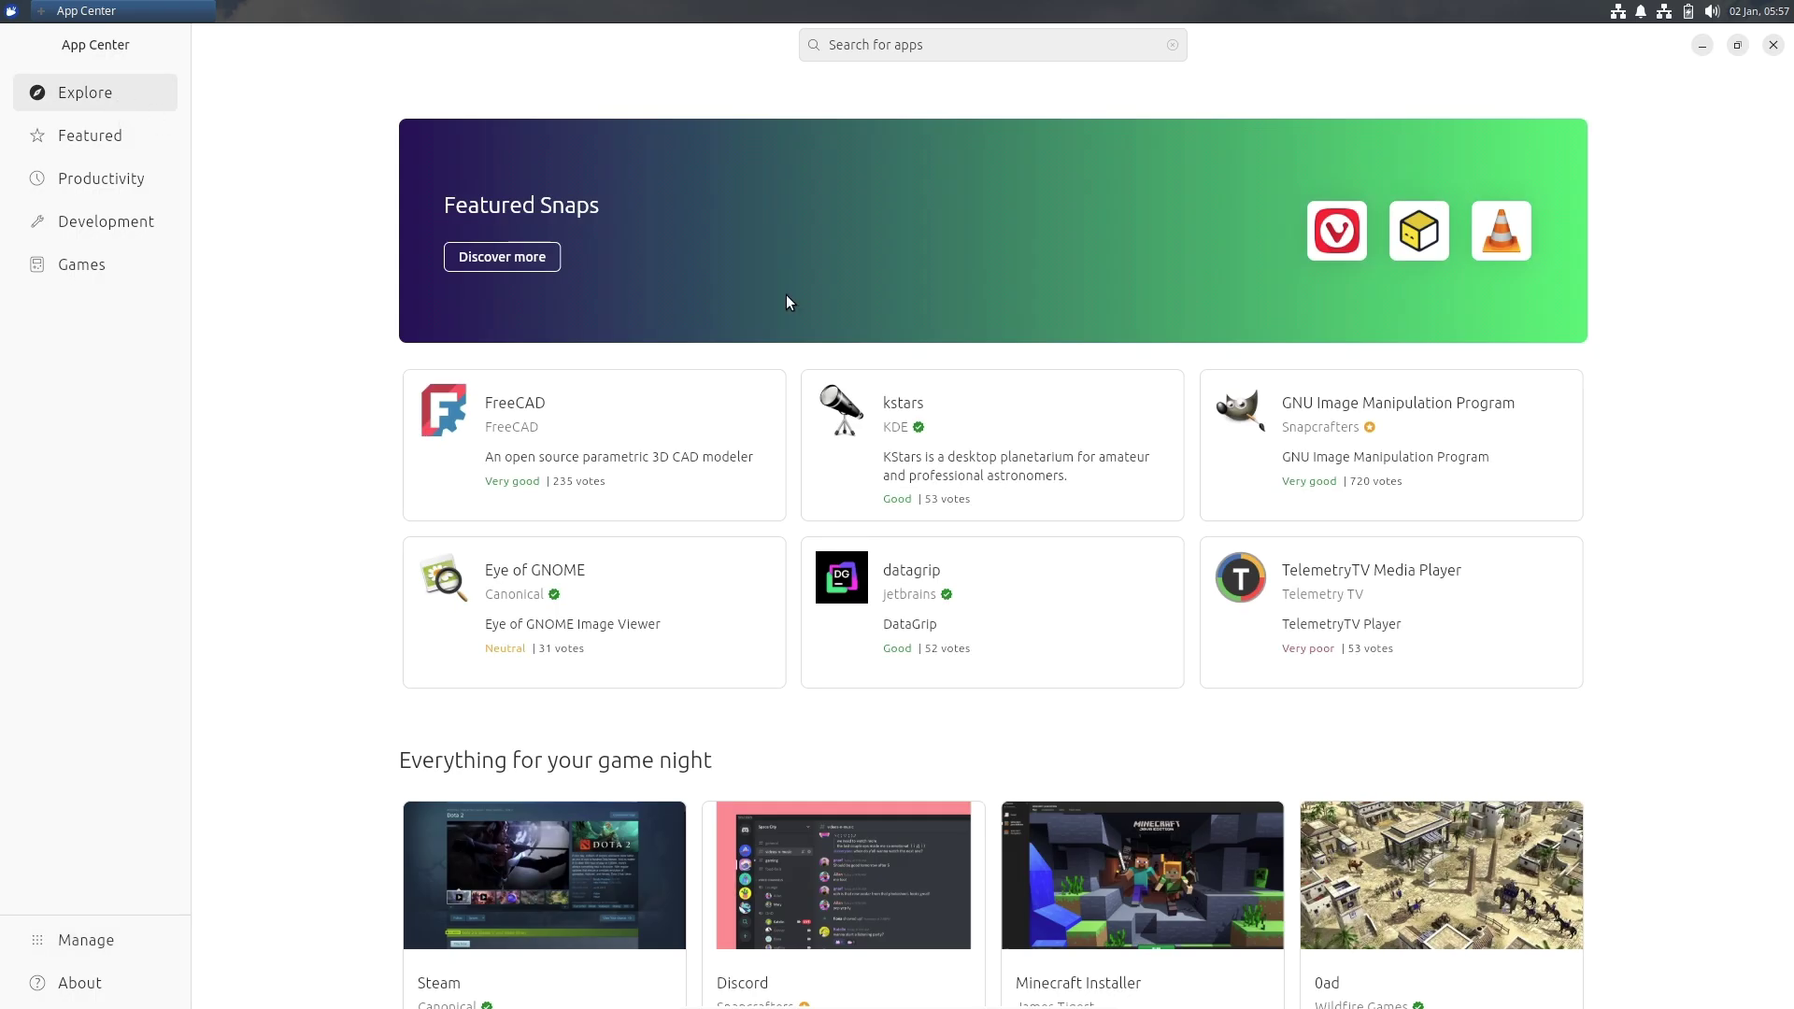
{"action": "left_click", "coordinate": [1736, 49]}
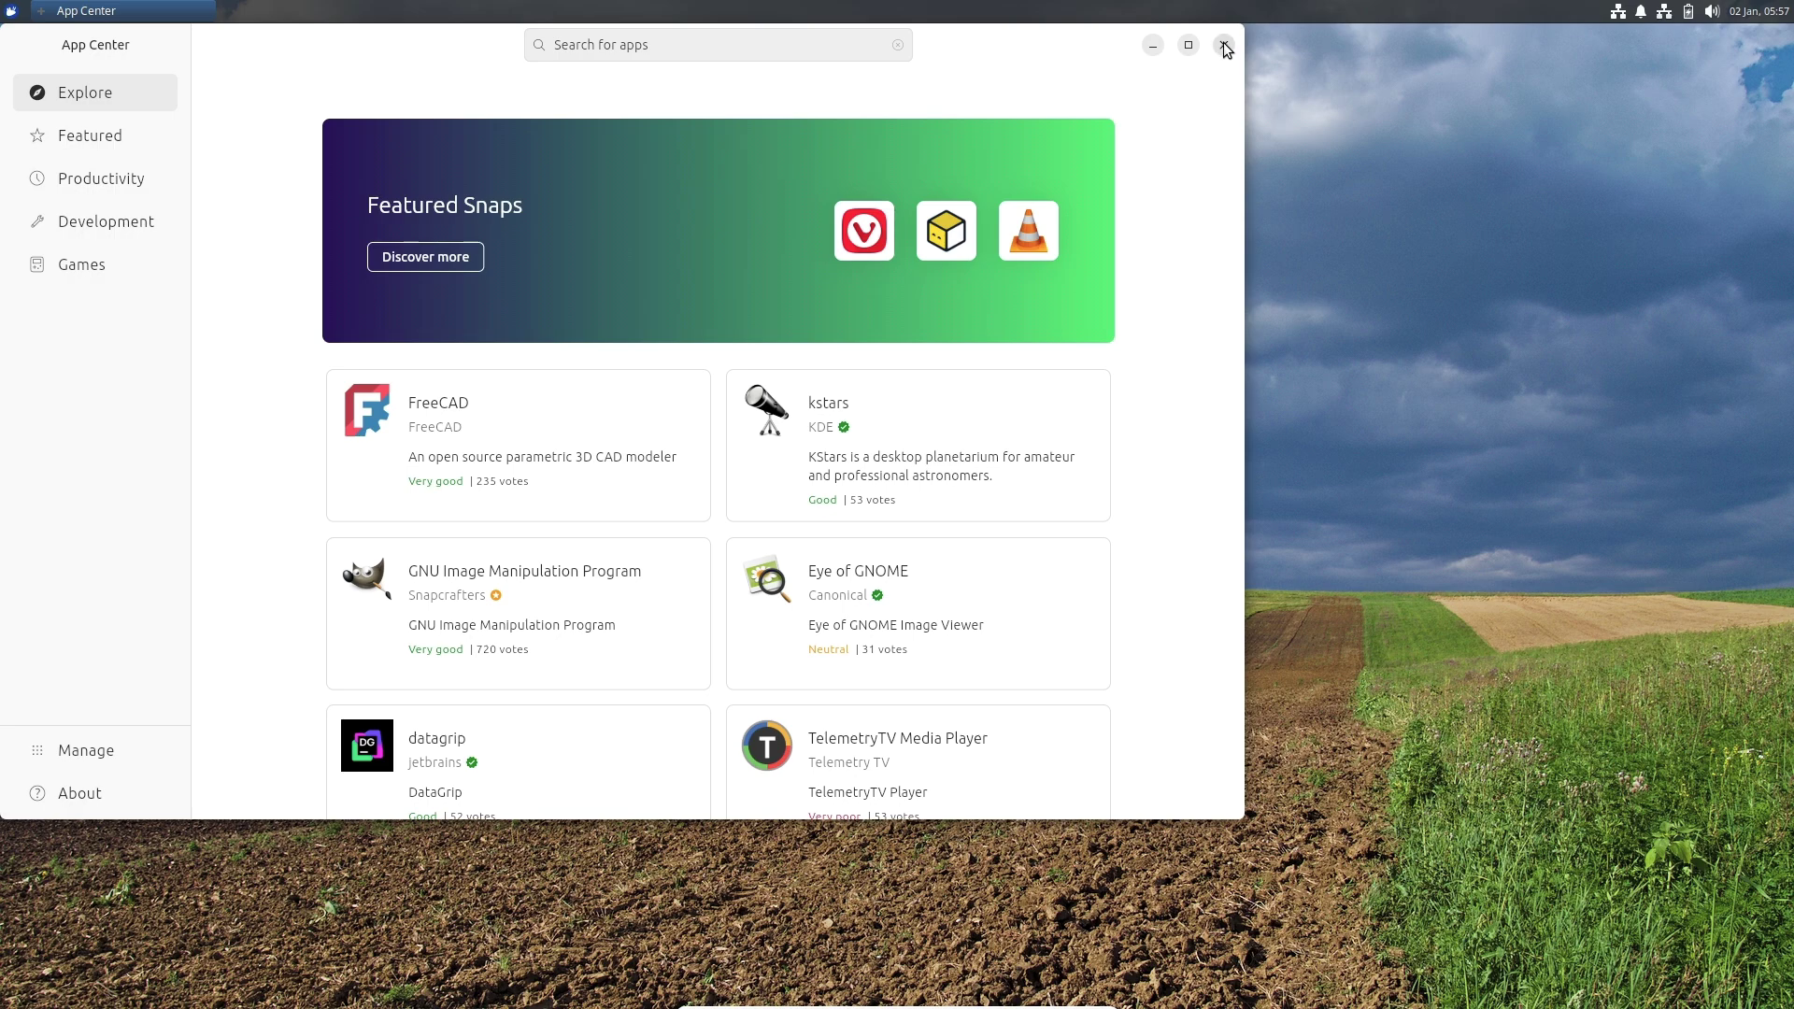
{"action": "left_click", "coordinate": [1224, 45]}
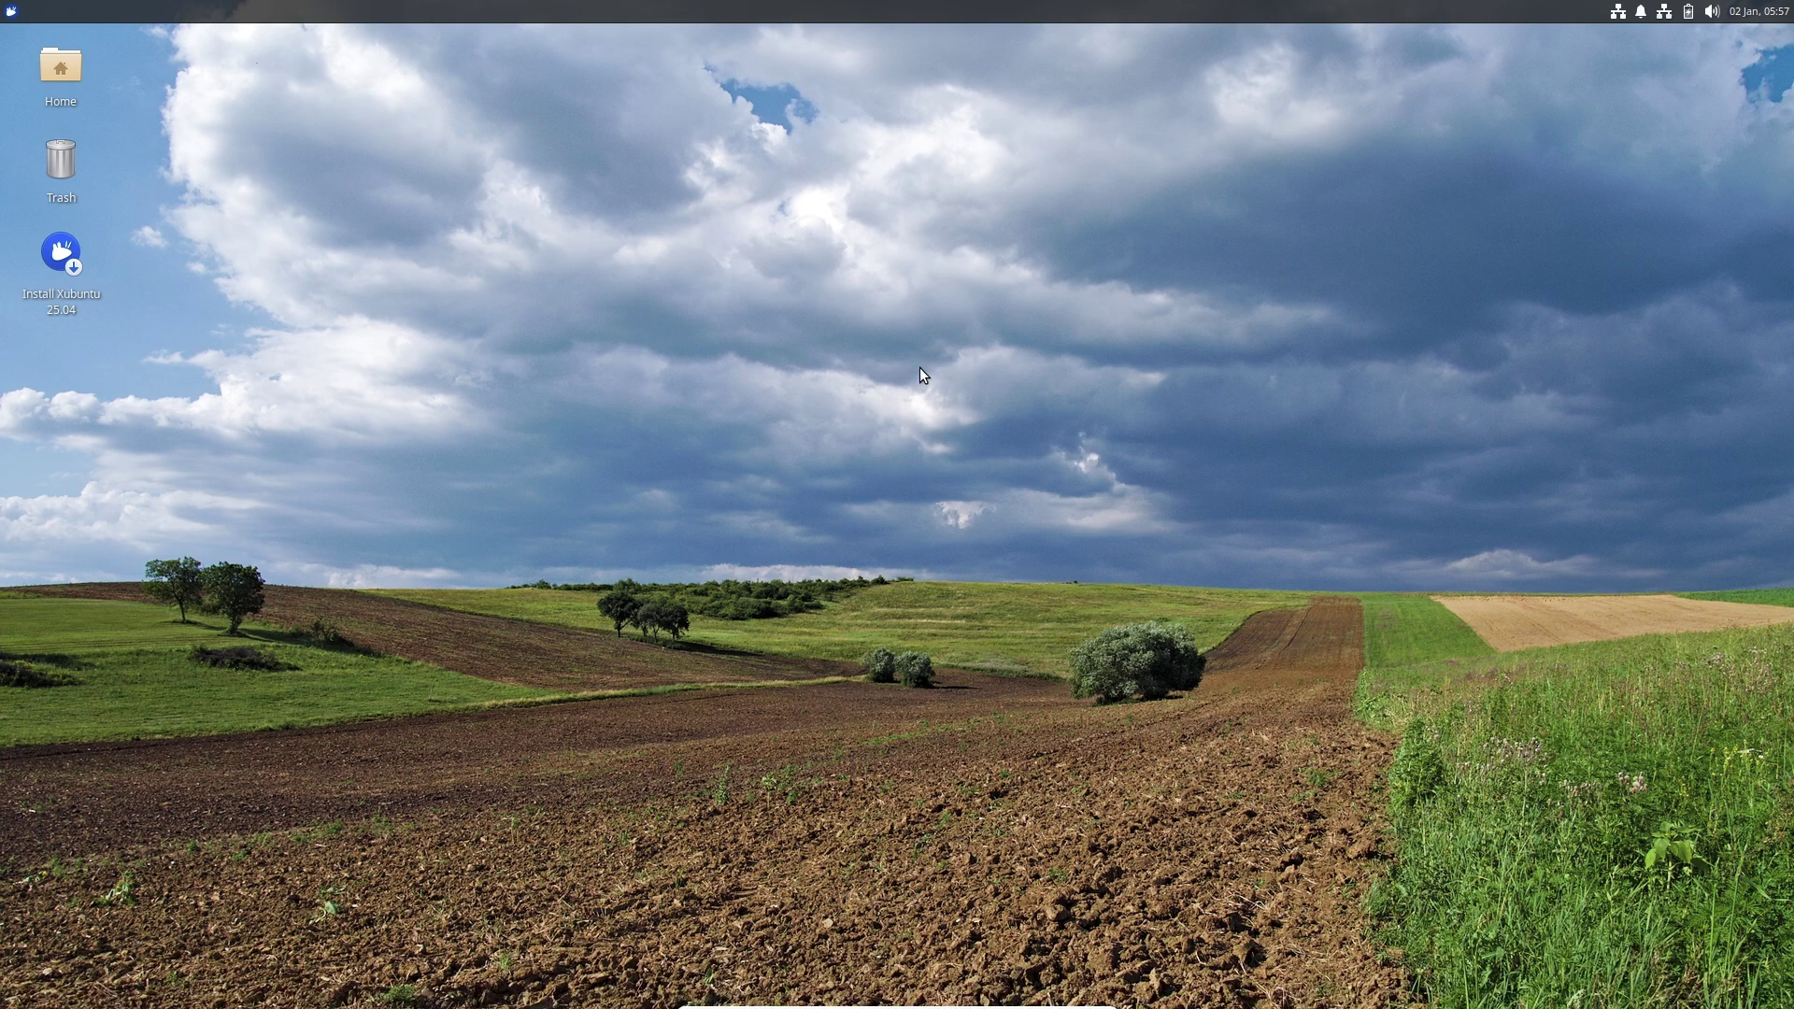
Step: Open the Appearance settings, look through the Style, Icons, Fonts and Settings pages, and close them
{"action": "left_click", "coordinate": [12, 11]}
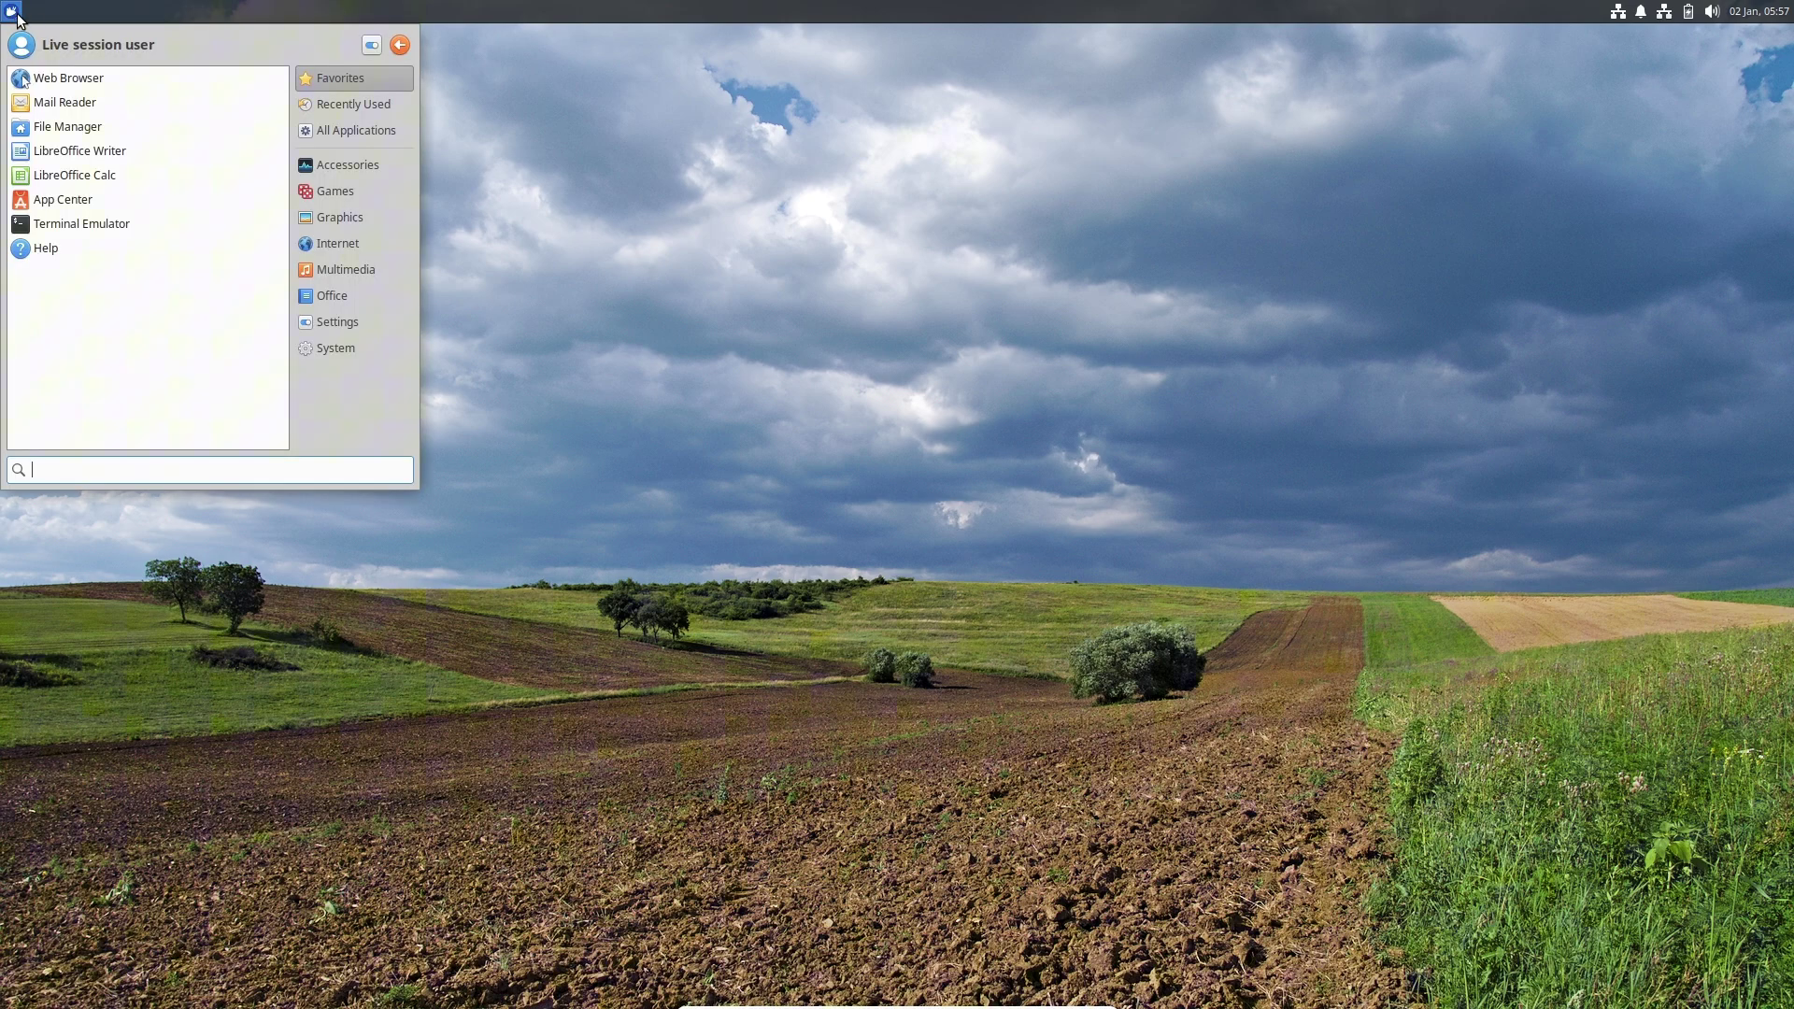
{"action": "left_click", "coordinate": [333, 333]}
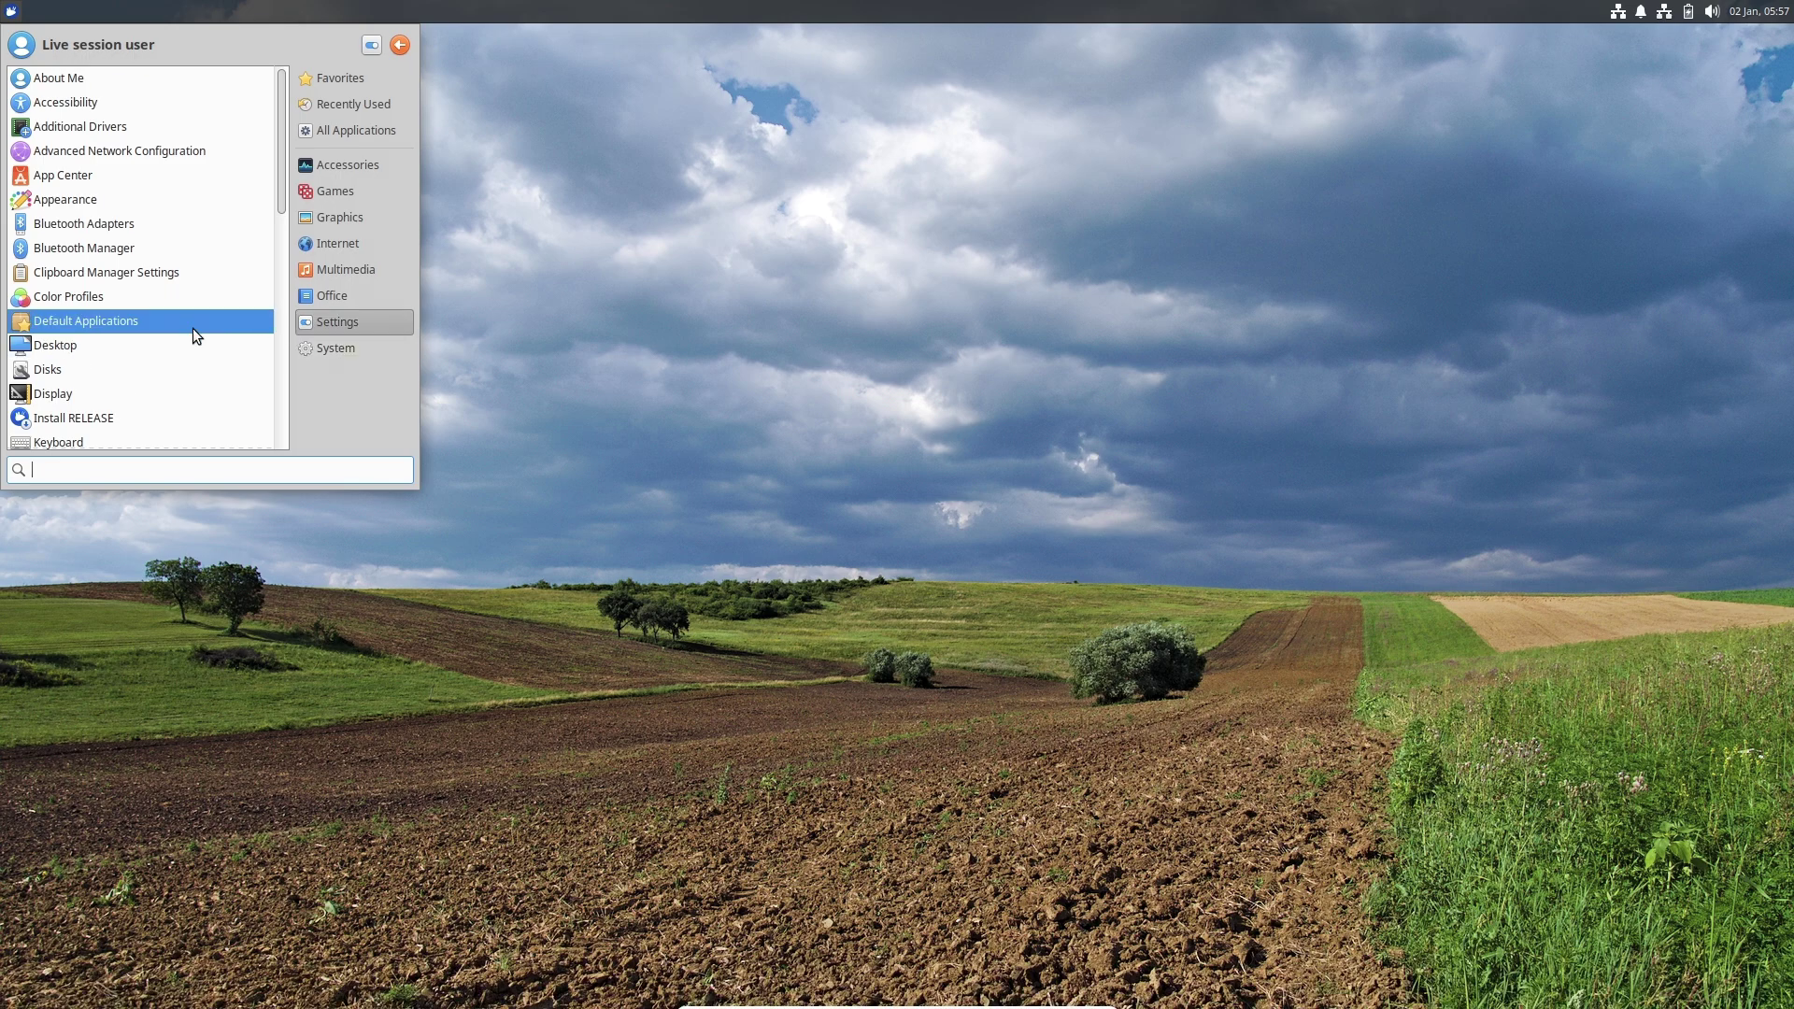
{"action": "left_click", "coordinate": [162, 201]}
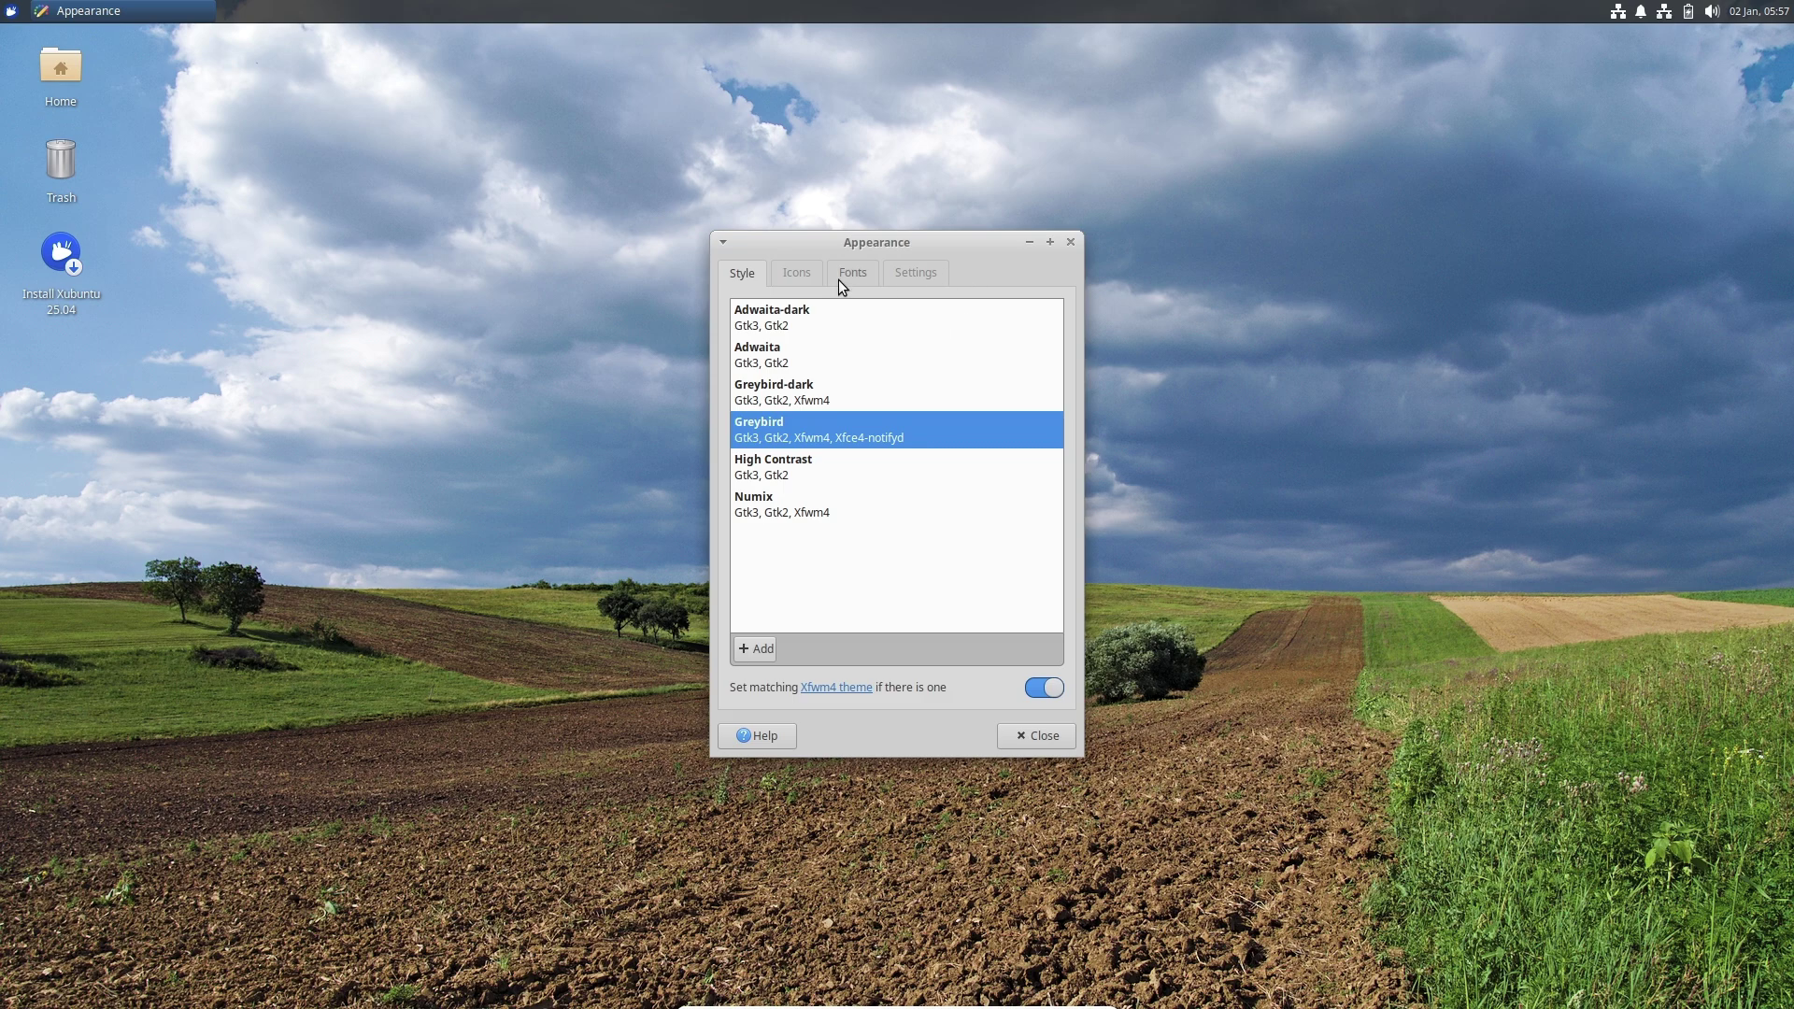
{"action": "left_click", "coordinate": [815, 275]}
{"action": "left_click", "coordinate": [833, 273]}
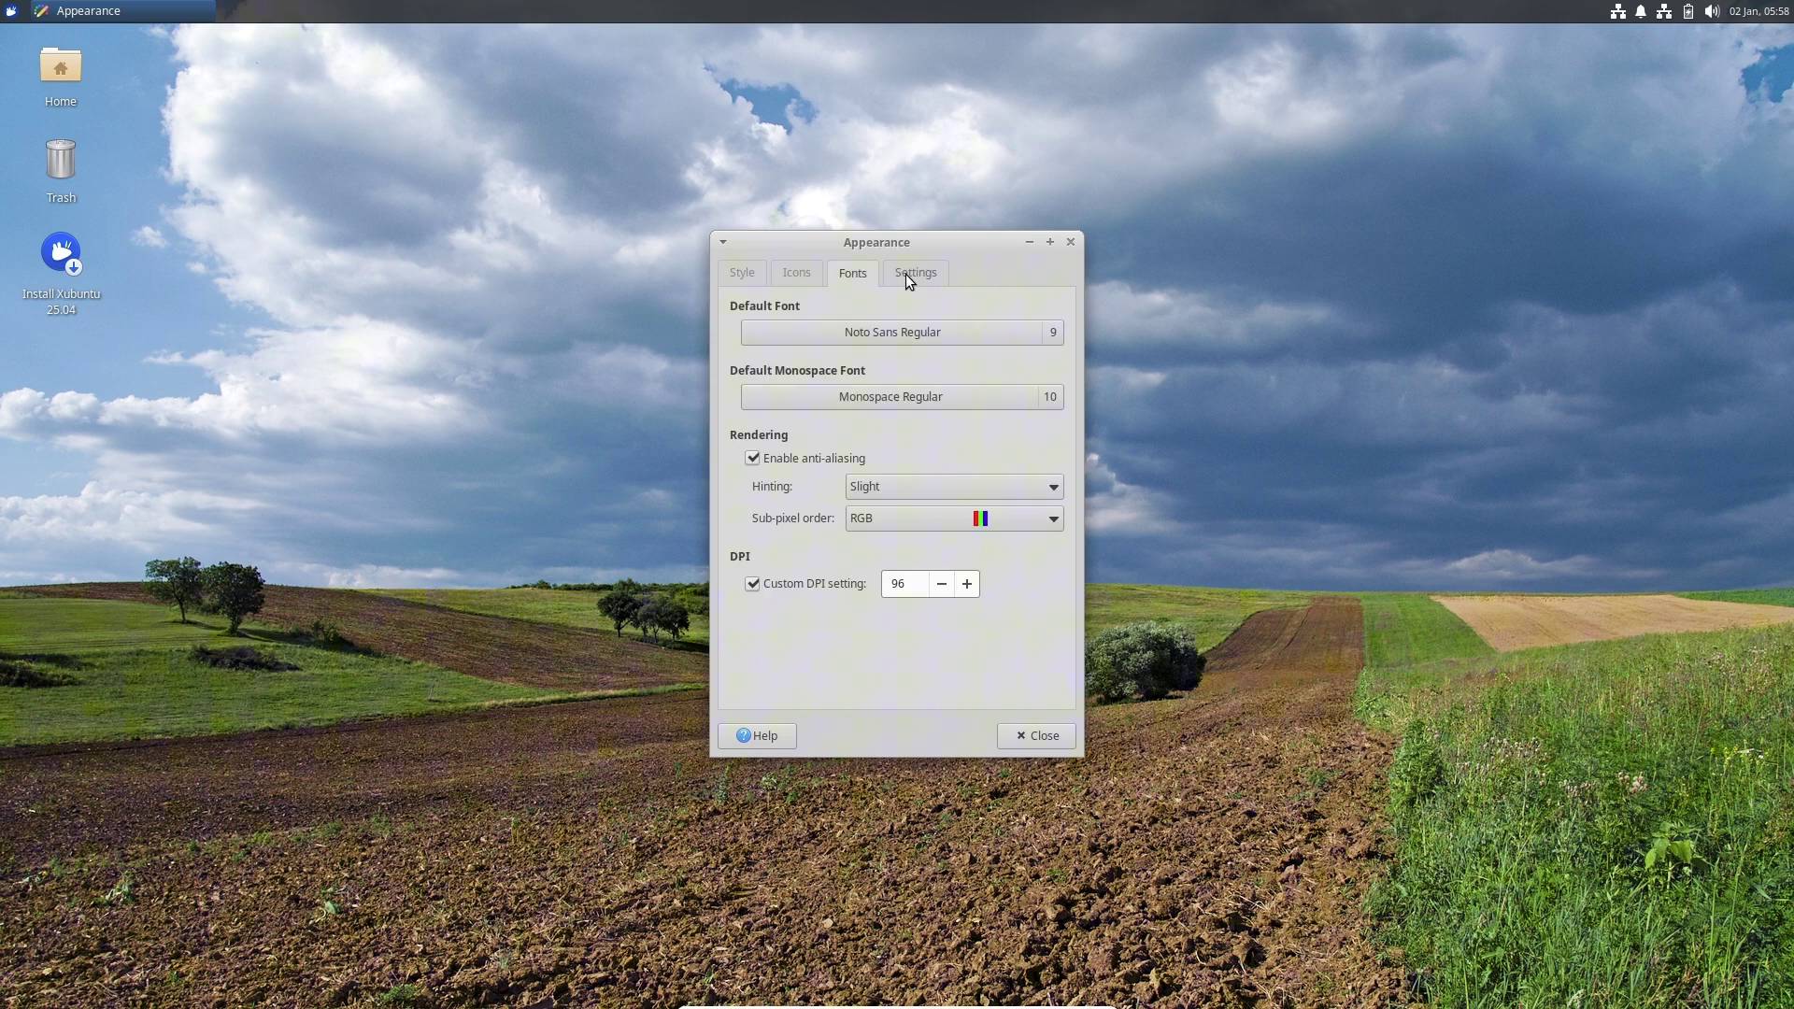
{"action": "left_click", "coordinate": [906, 273]}
{"action": "left_click", "coordinate": [797, 274]}
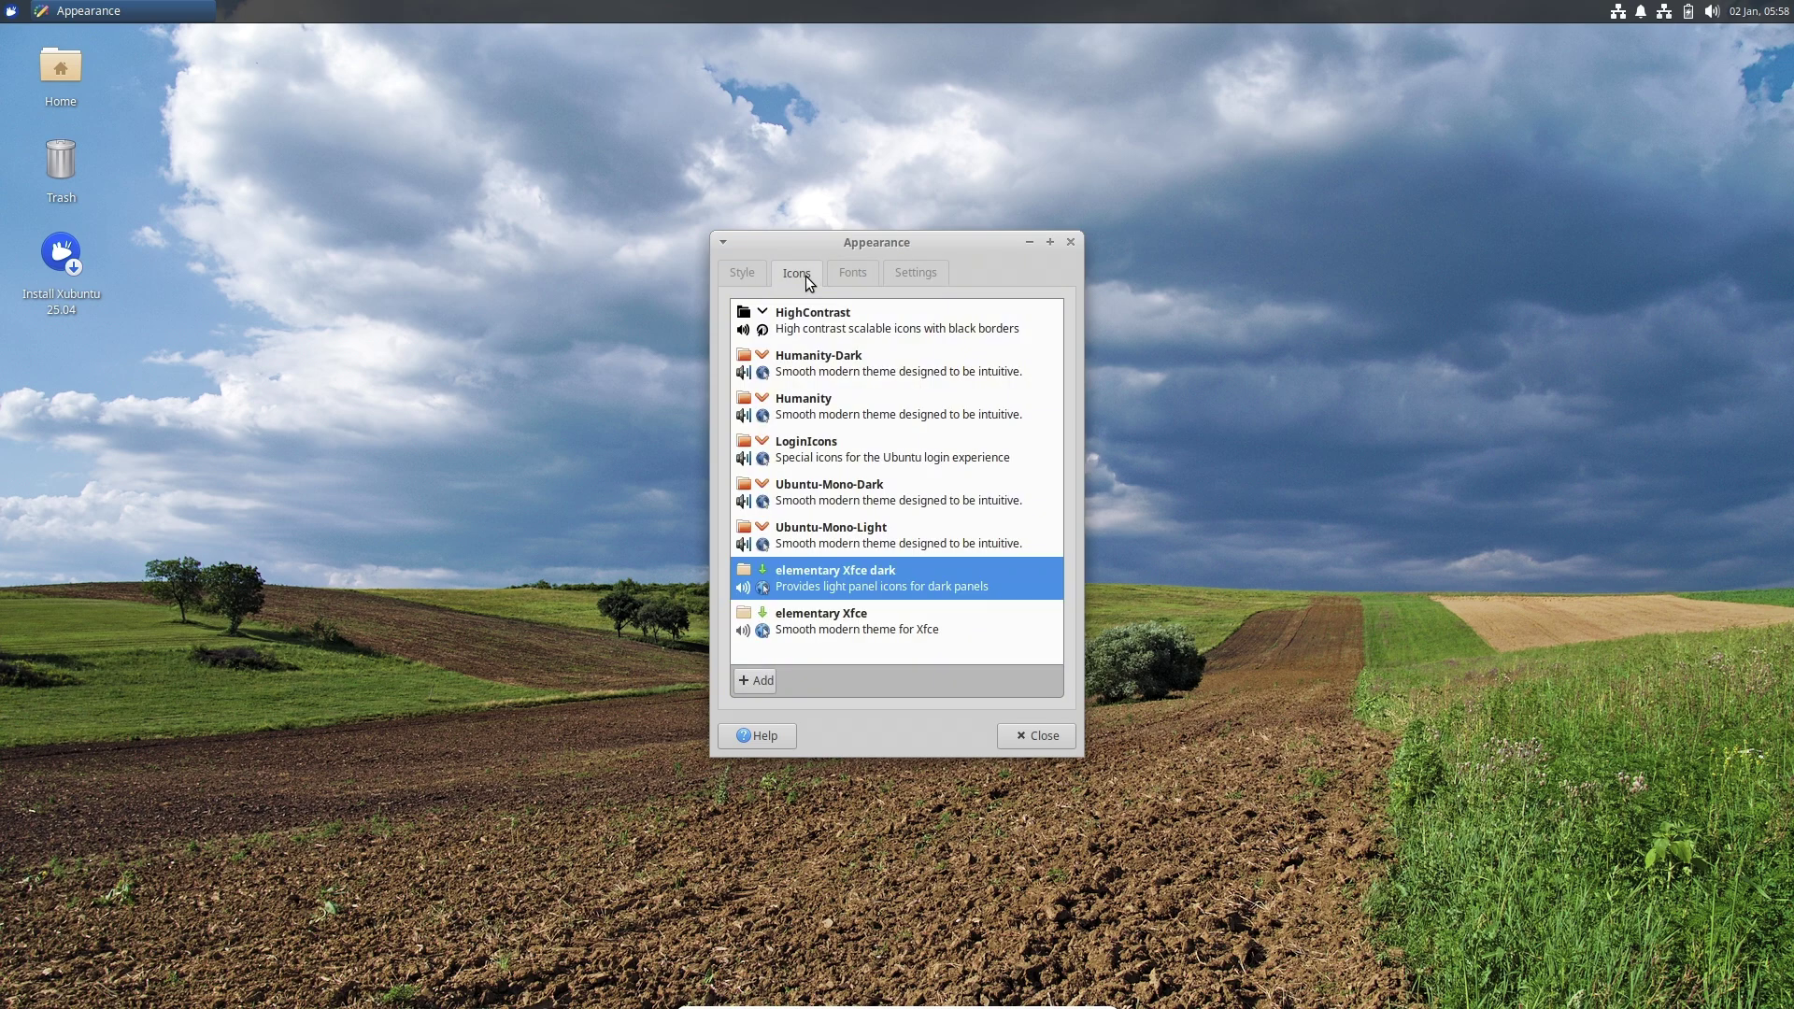
{"action": "left_click", "coordinate": [1033, 736]}
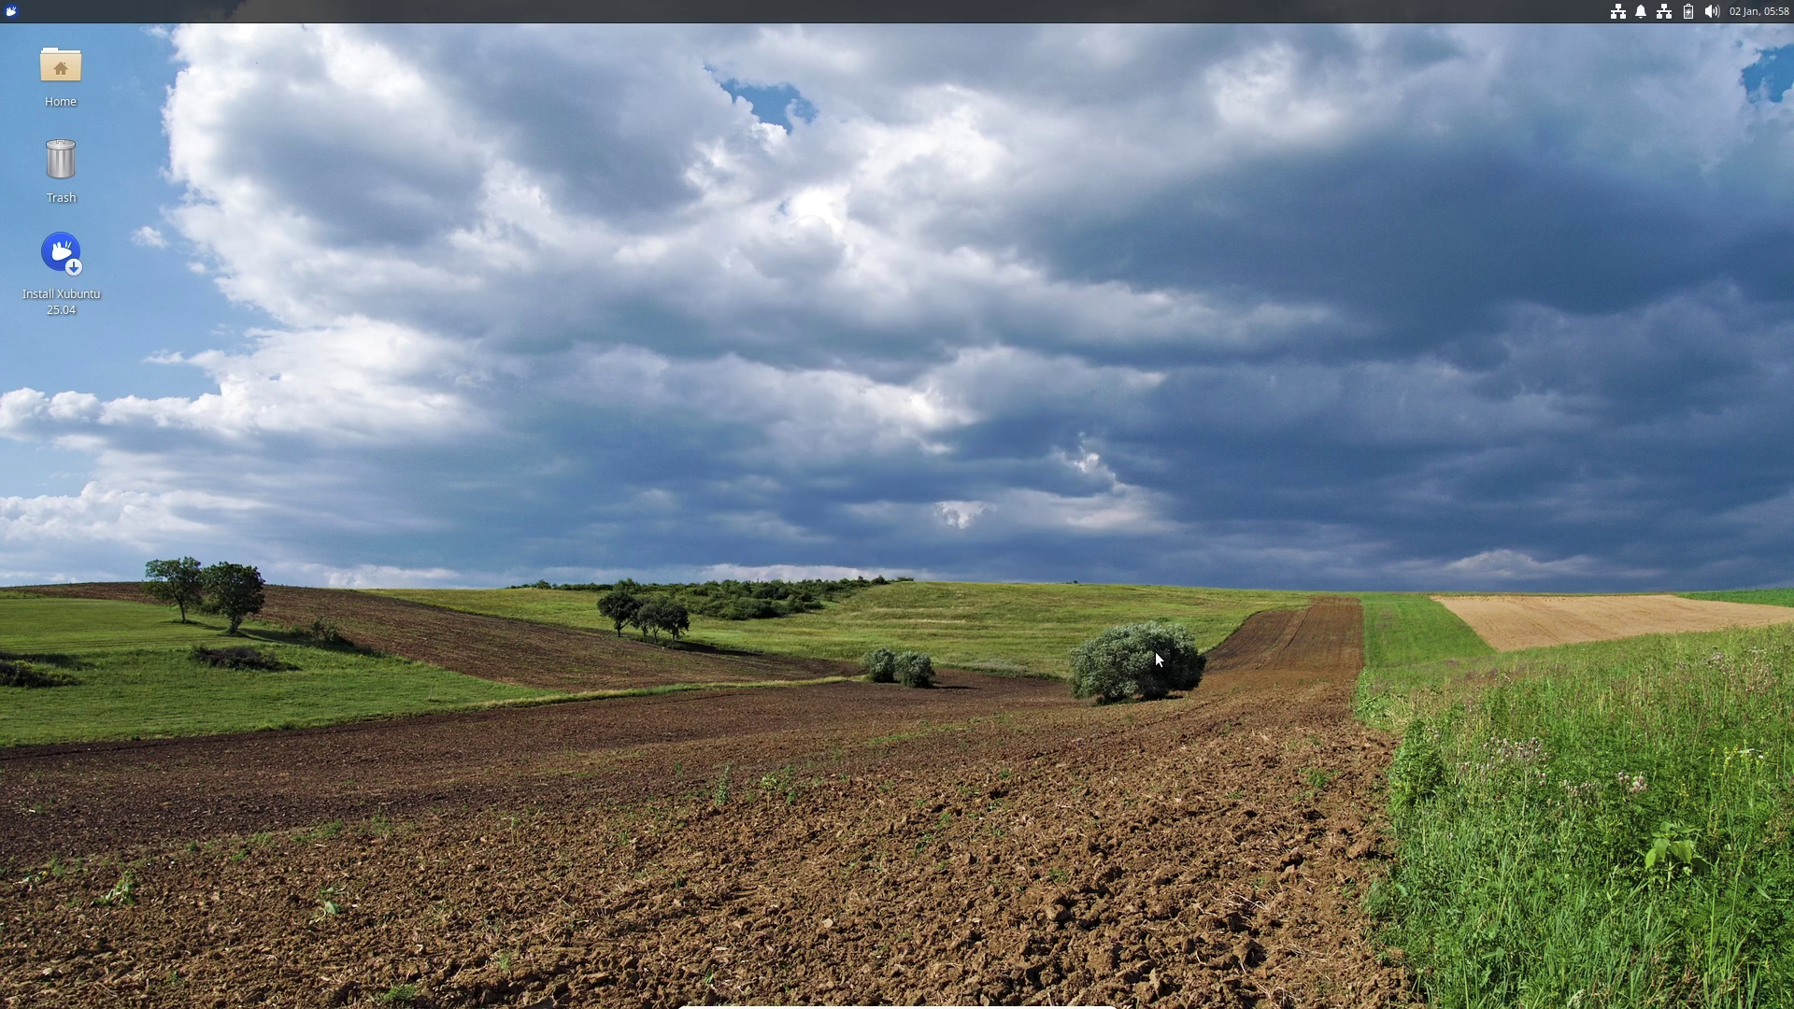
Step: Log out of the live session to reach the login screen
{"action": "left_click", "coordinate": [10, 12]}
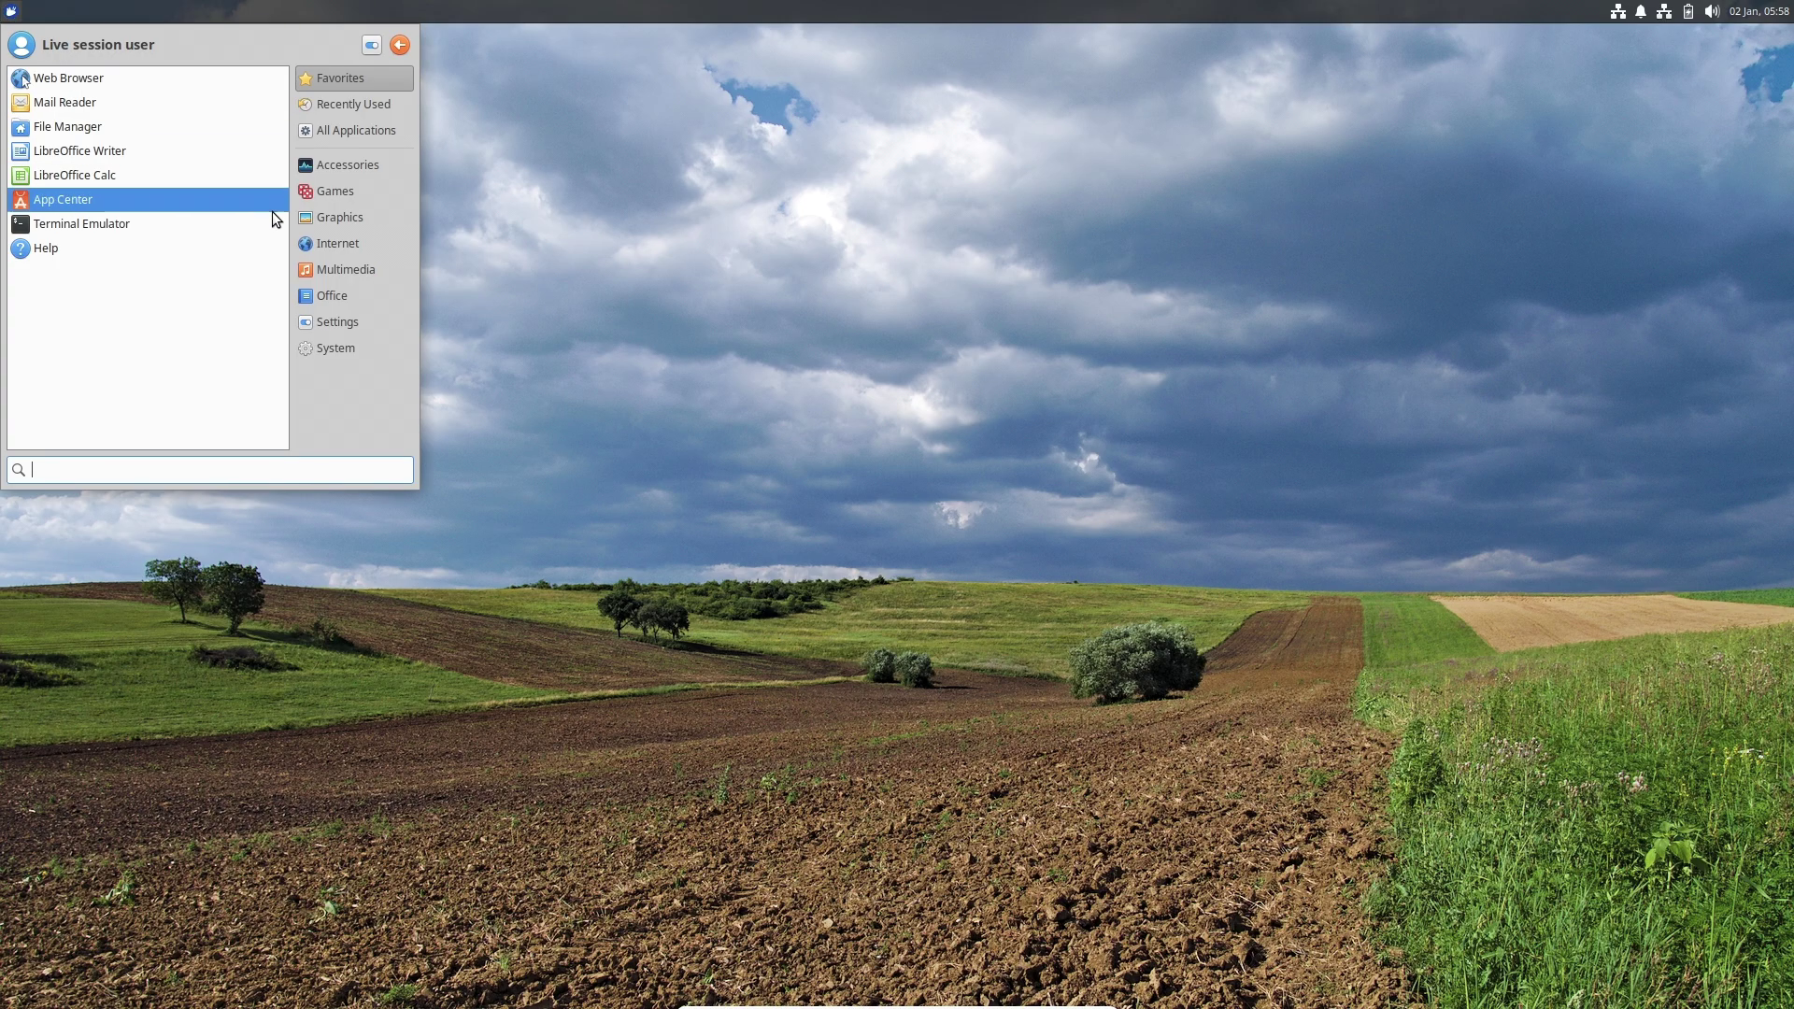
{"action": "left_click", "coordinate": [403, 46]}
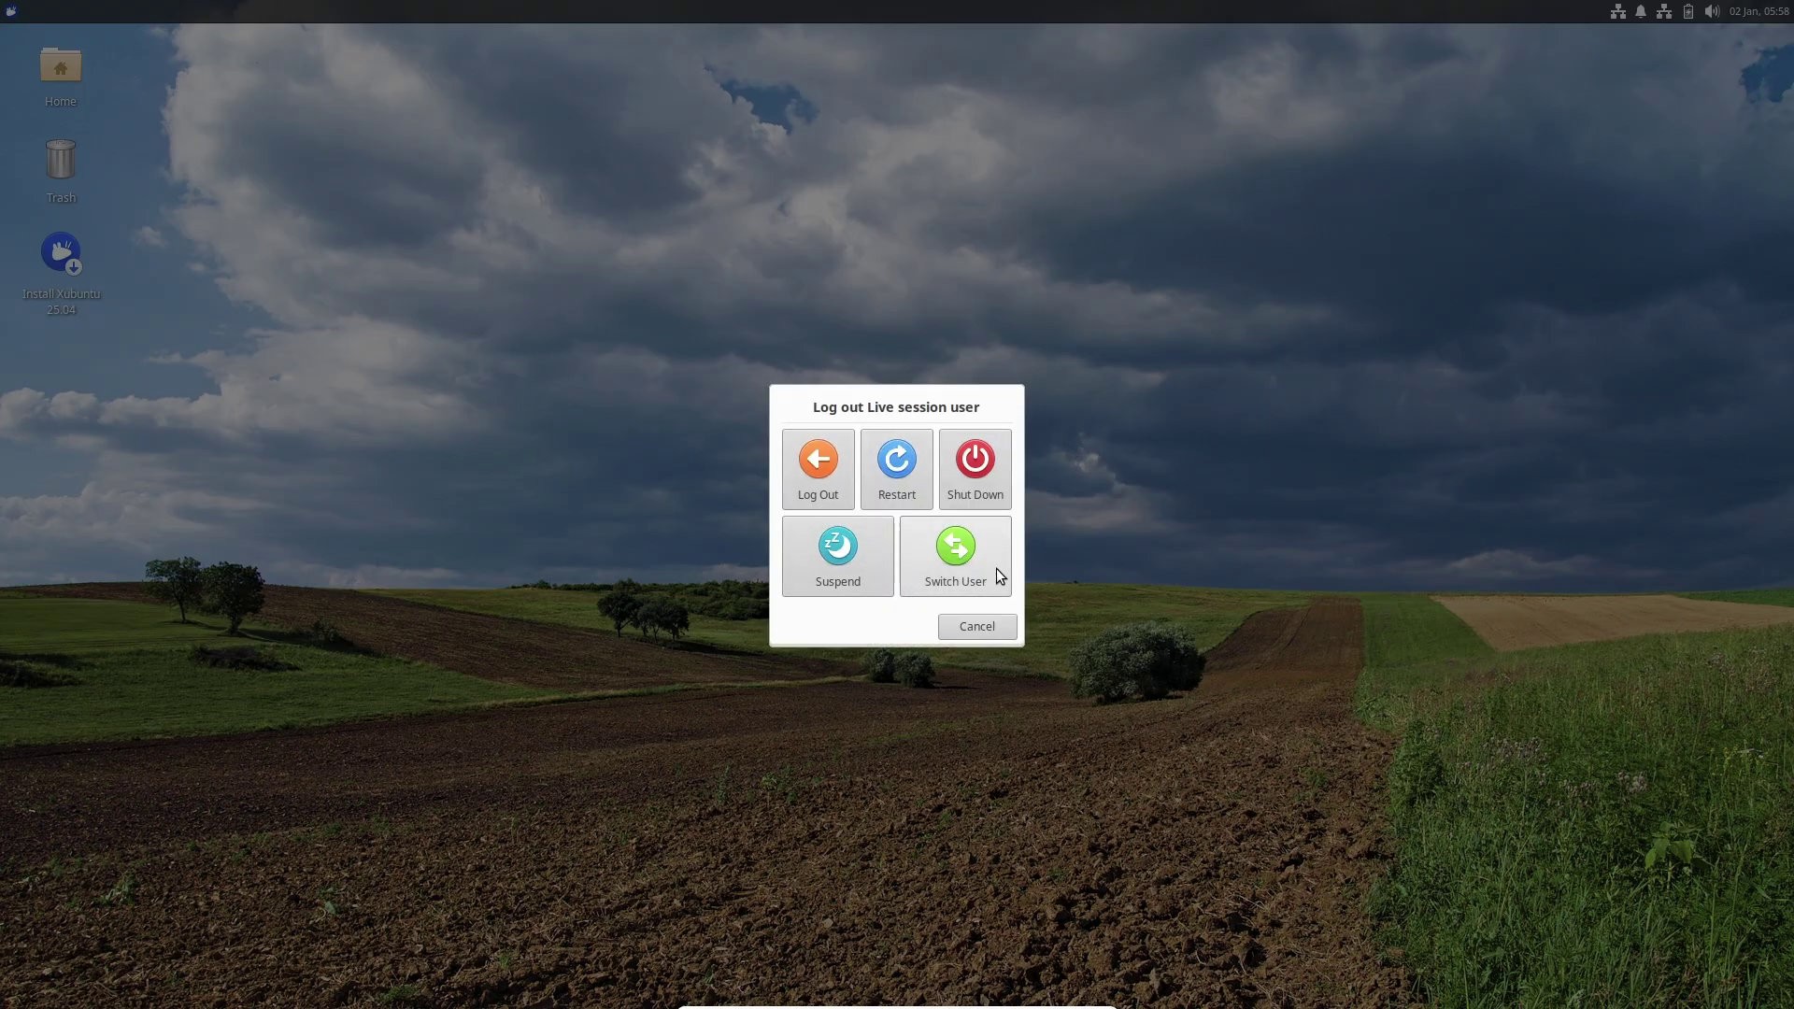
{"action": "left_click", "coordinate": [830, 463]}
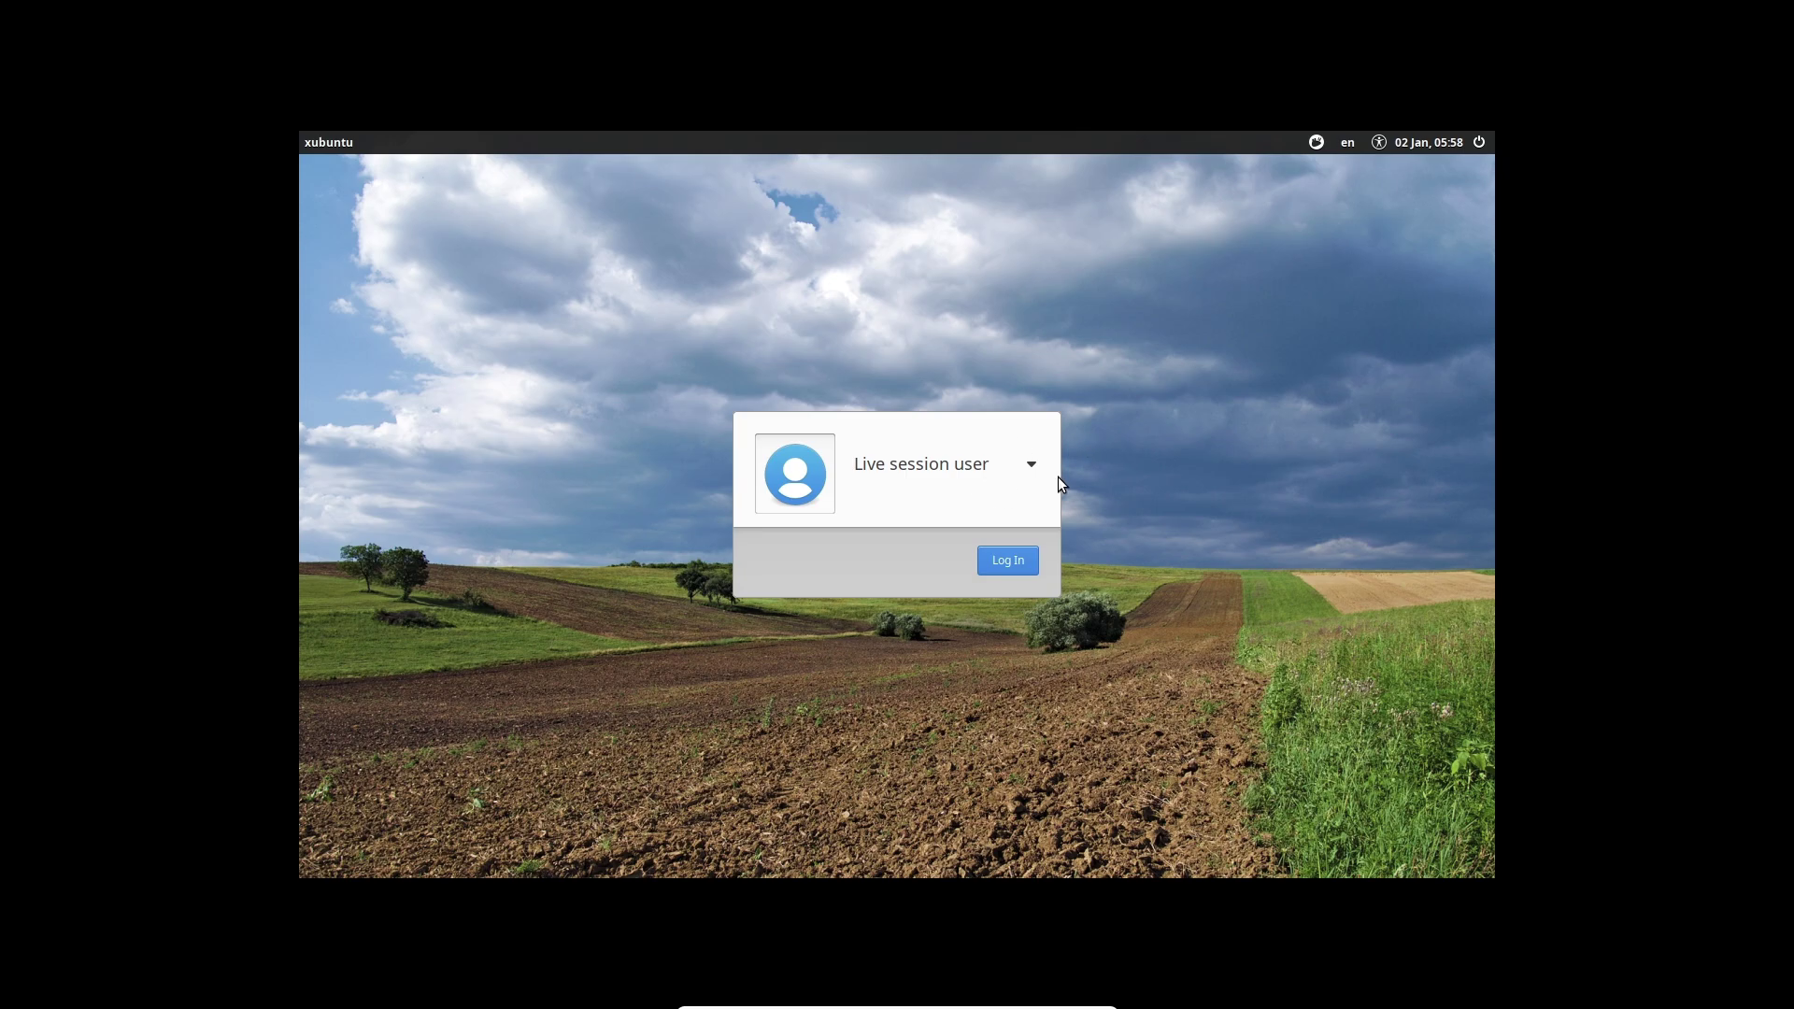
Step: Look at the available session types and the accessibility options on the login screen
{"action": "left_click", "coordinate": [1315, 142]}
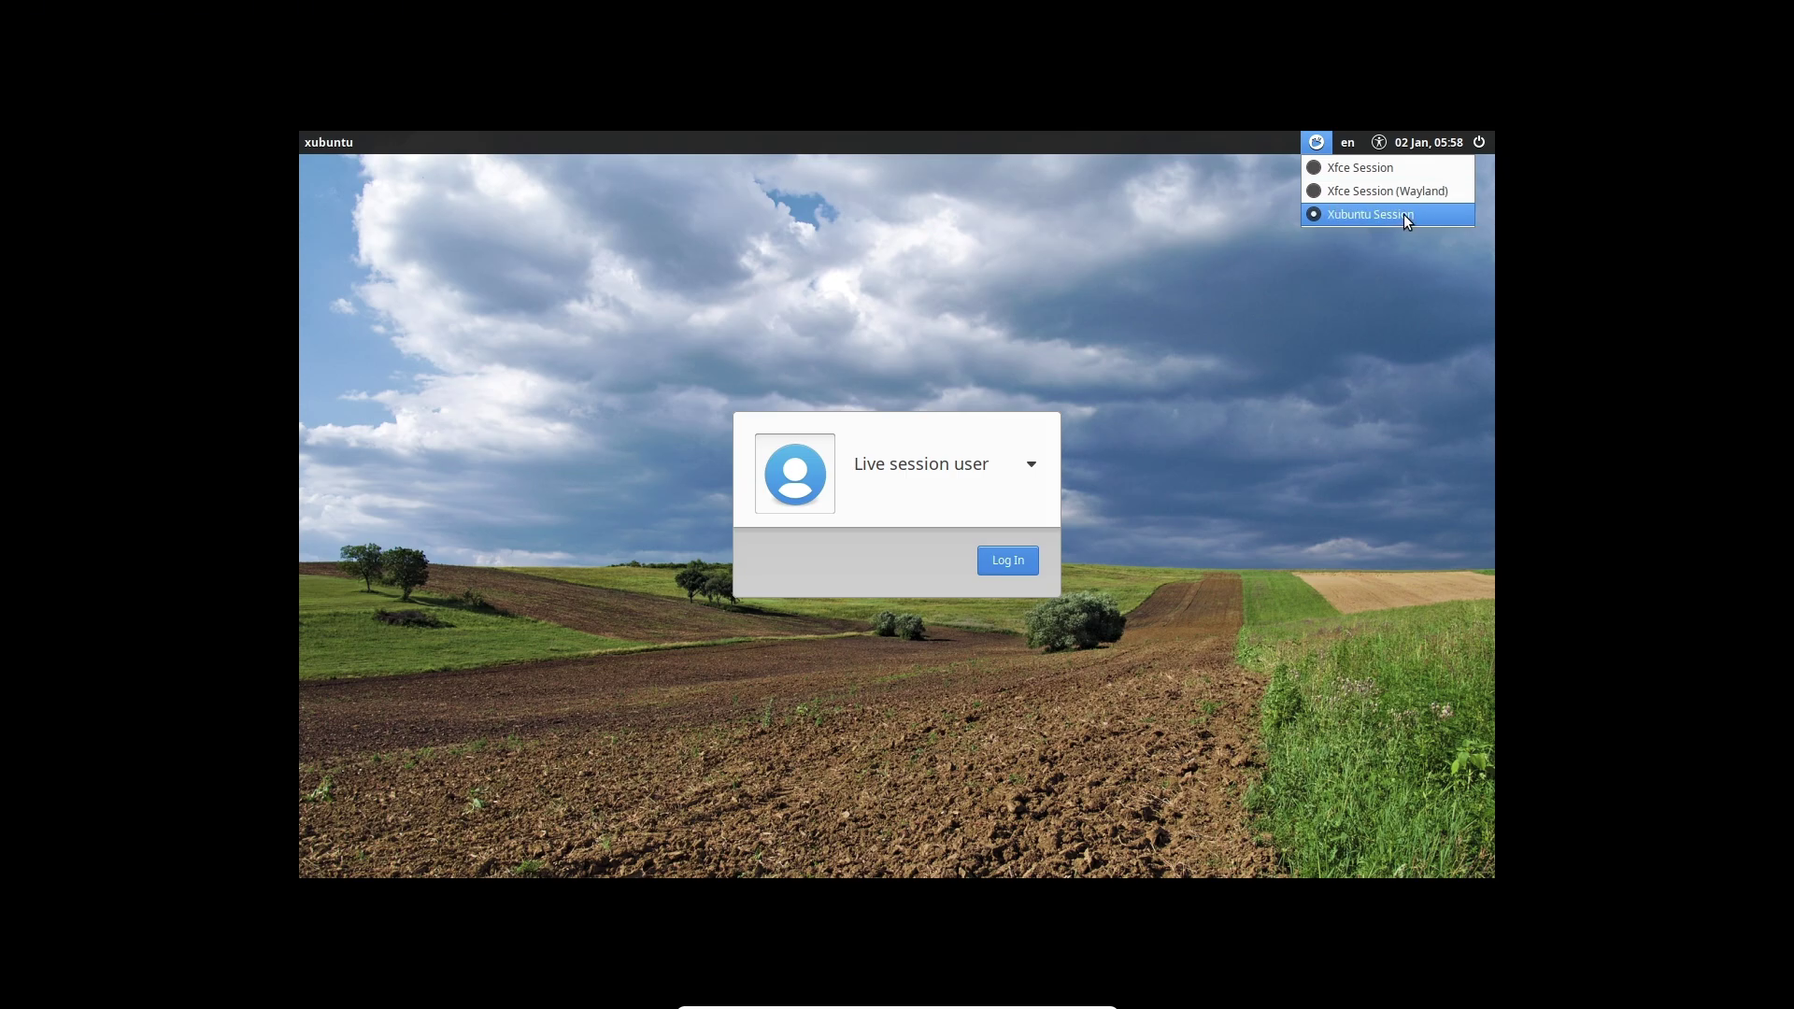
{"action": "left_click", "coordinate": [1396, 306]}
{"action": "left_click", "coordinate": [1378, 142]}
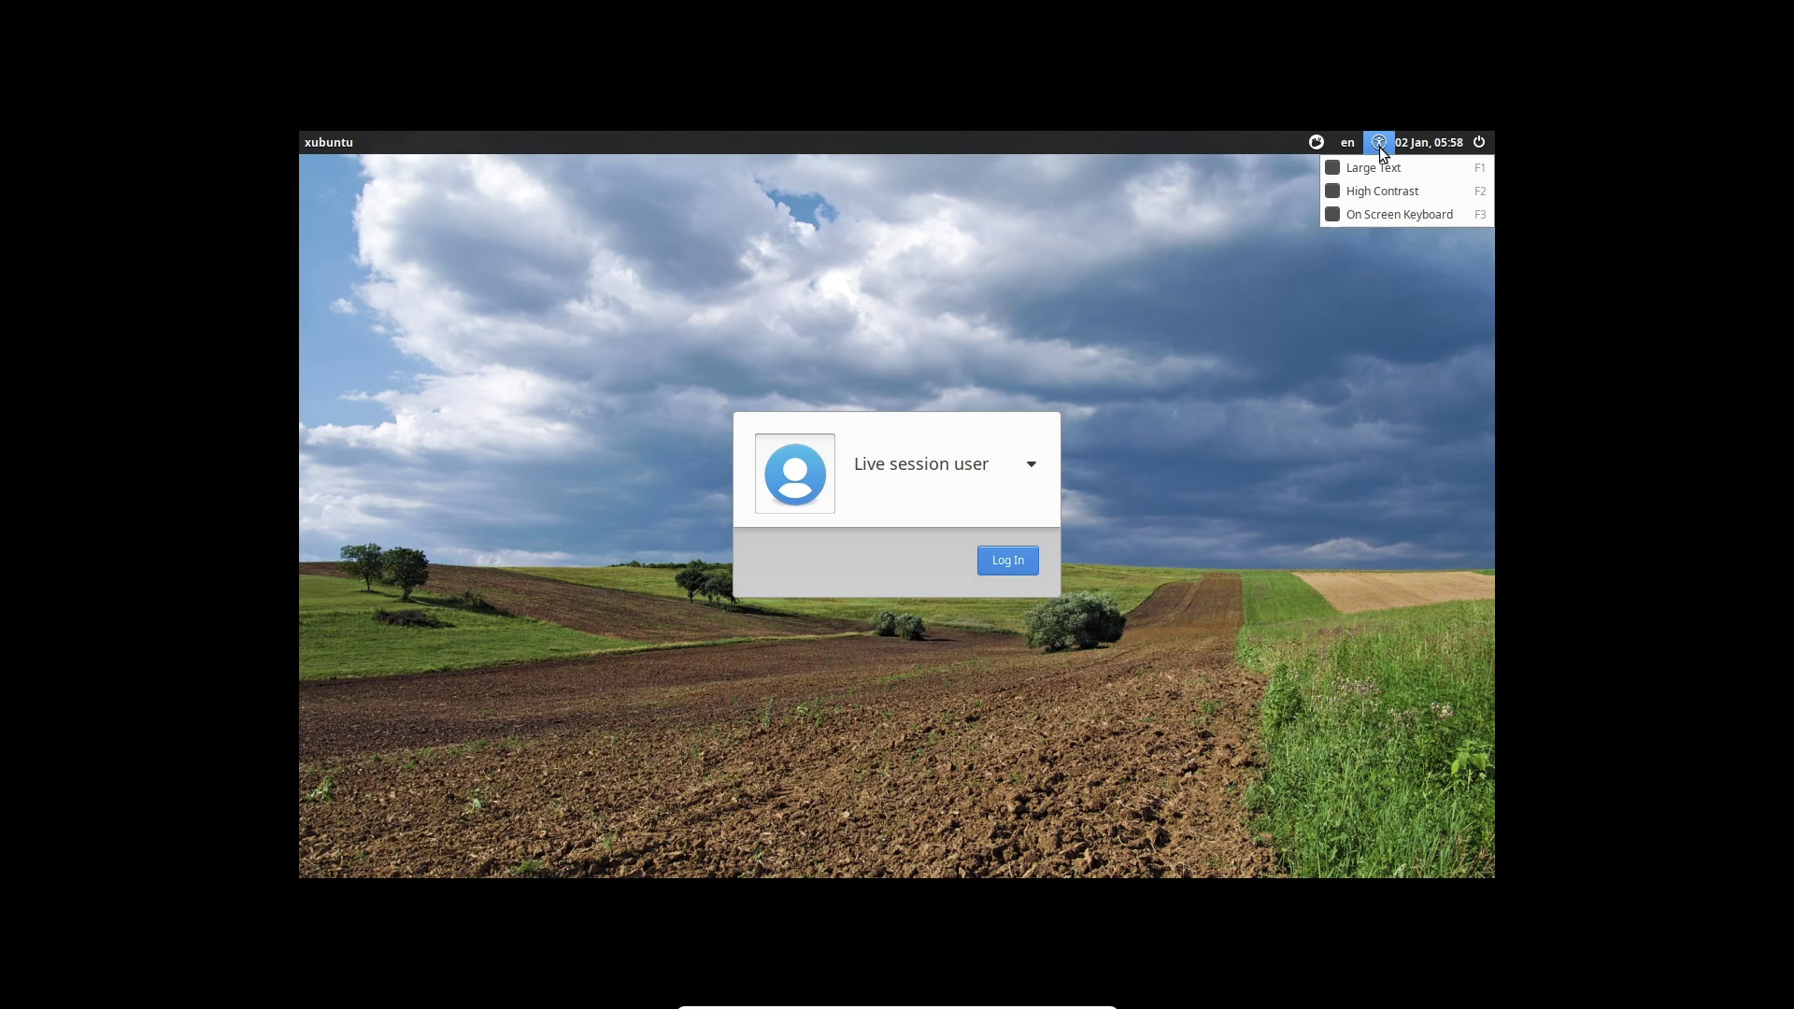
{"action": "left_click", "coordinate": [1399, 290]}
Step: Shut down the computer from the login screen and confirm the shutdown
{"action": "left_click", "coordinate": [1478, 142]}
{"action": "left_click", "coordinate": [1413, 234]}
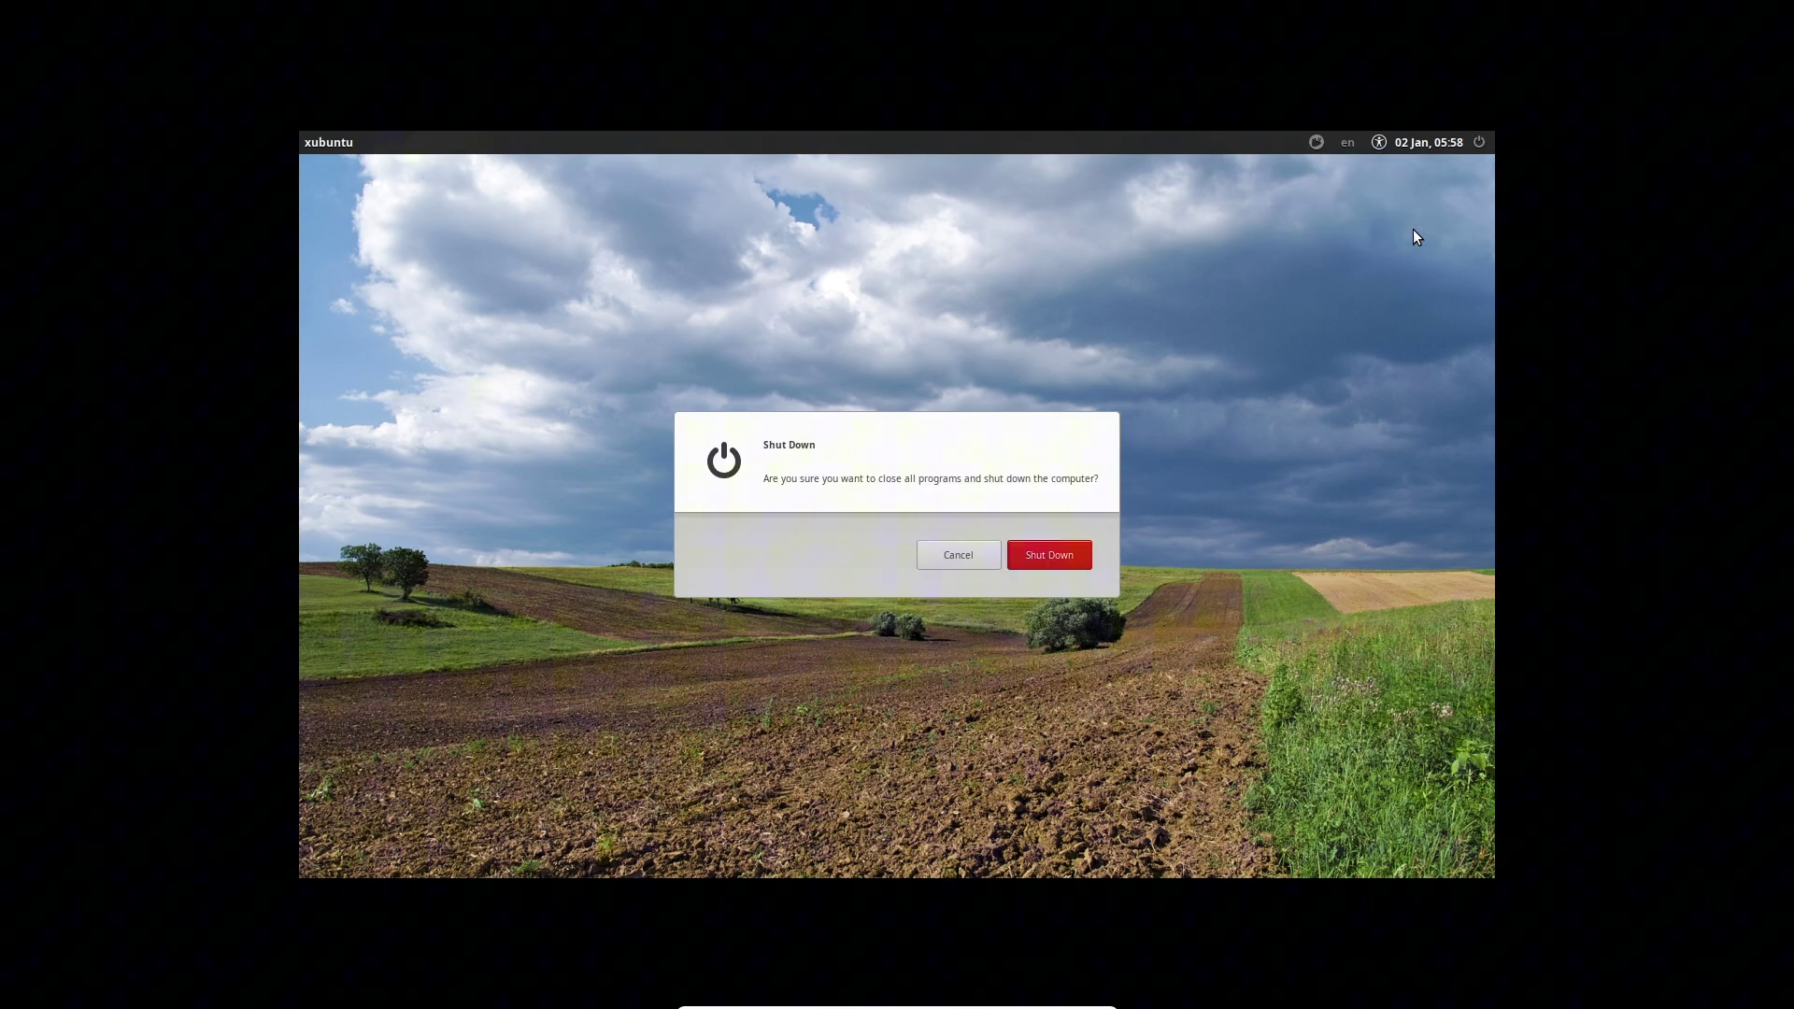
{"action": "left_click", "coordinate": [1056, 551]}
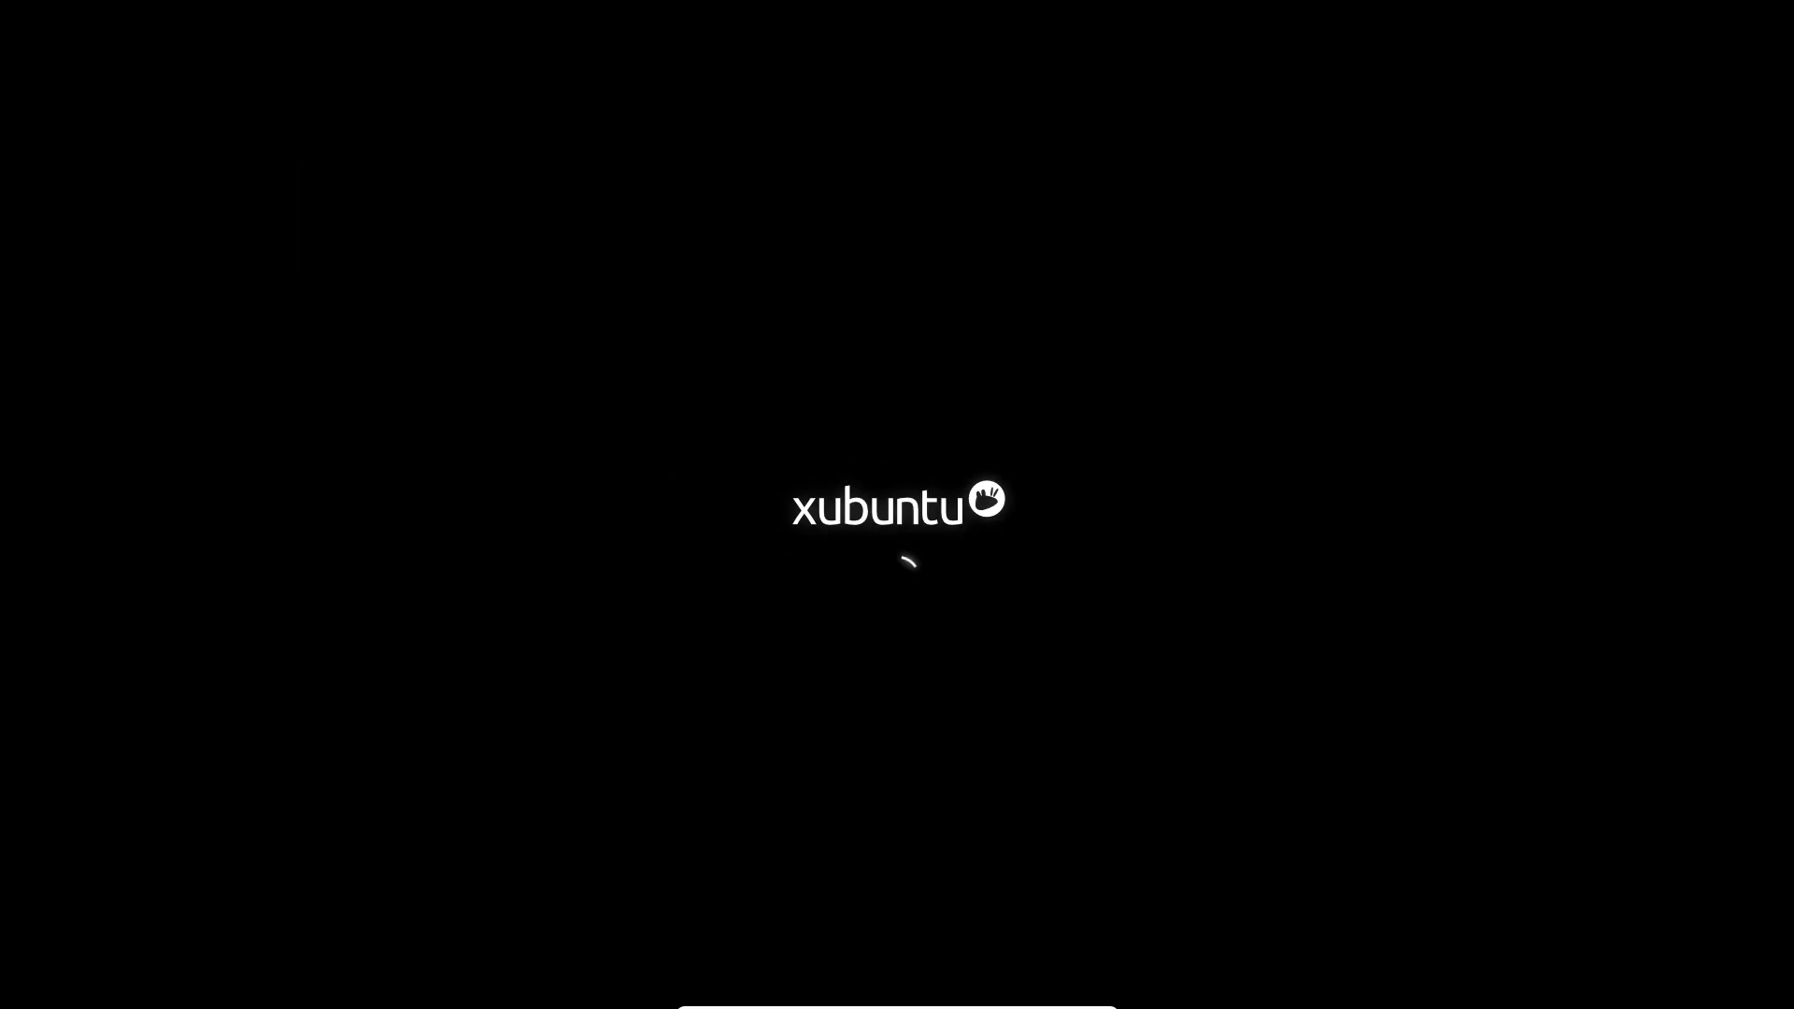